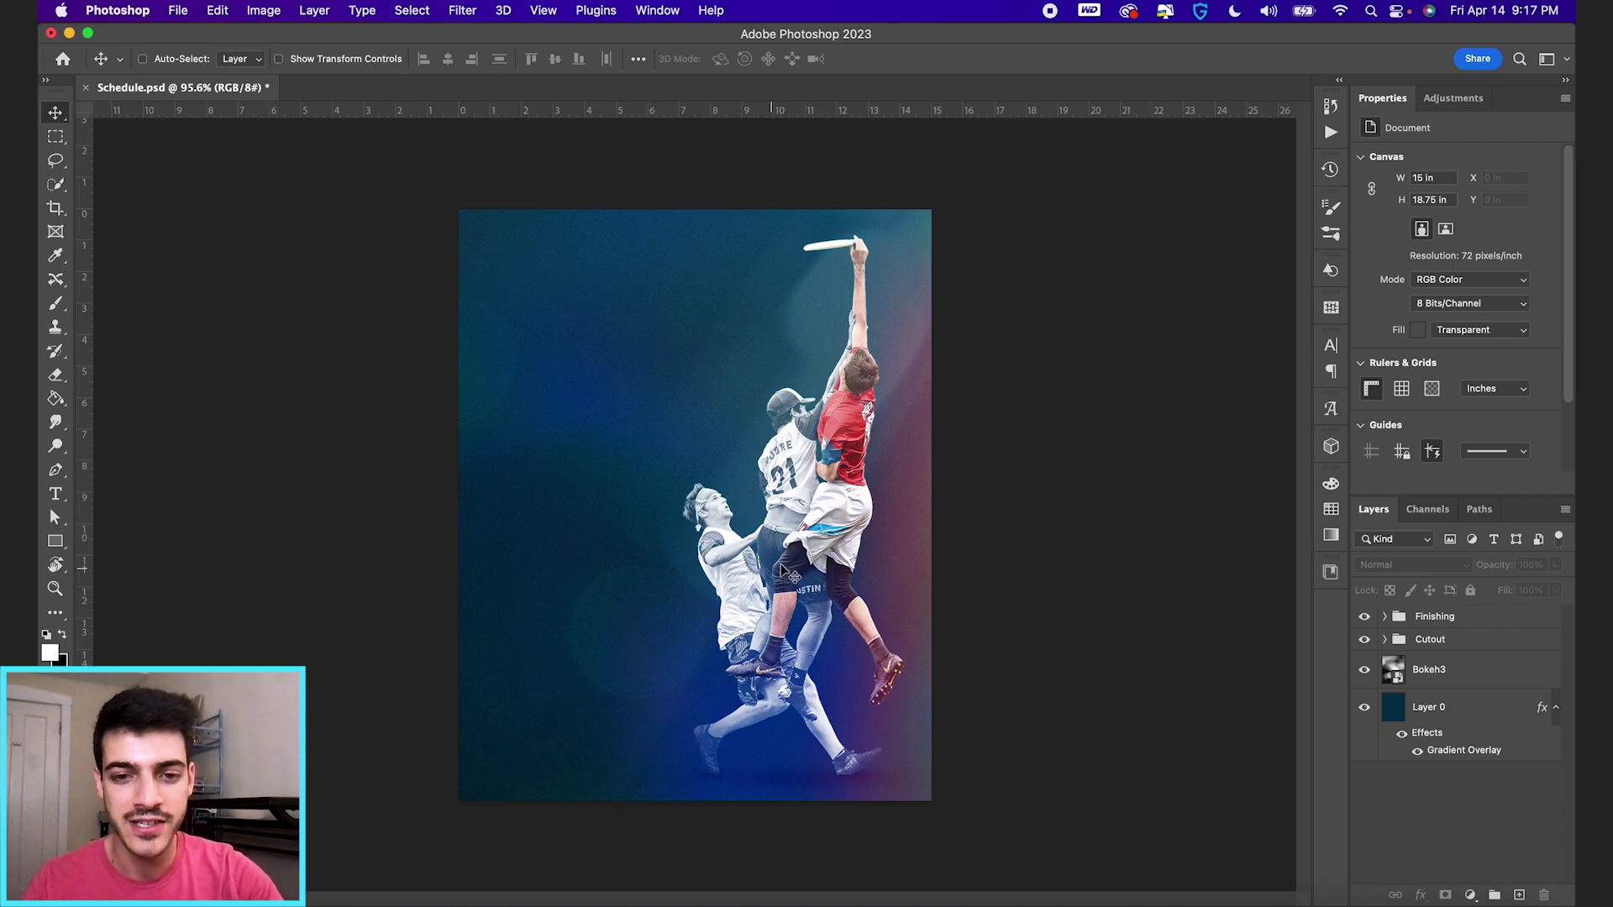
- Add a new empty layer directly above the Bokeh3 layer
key("super+0")
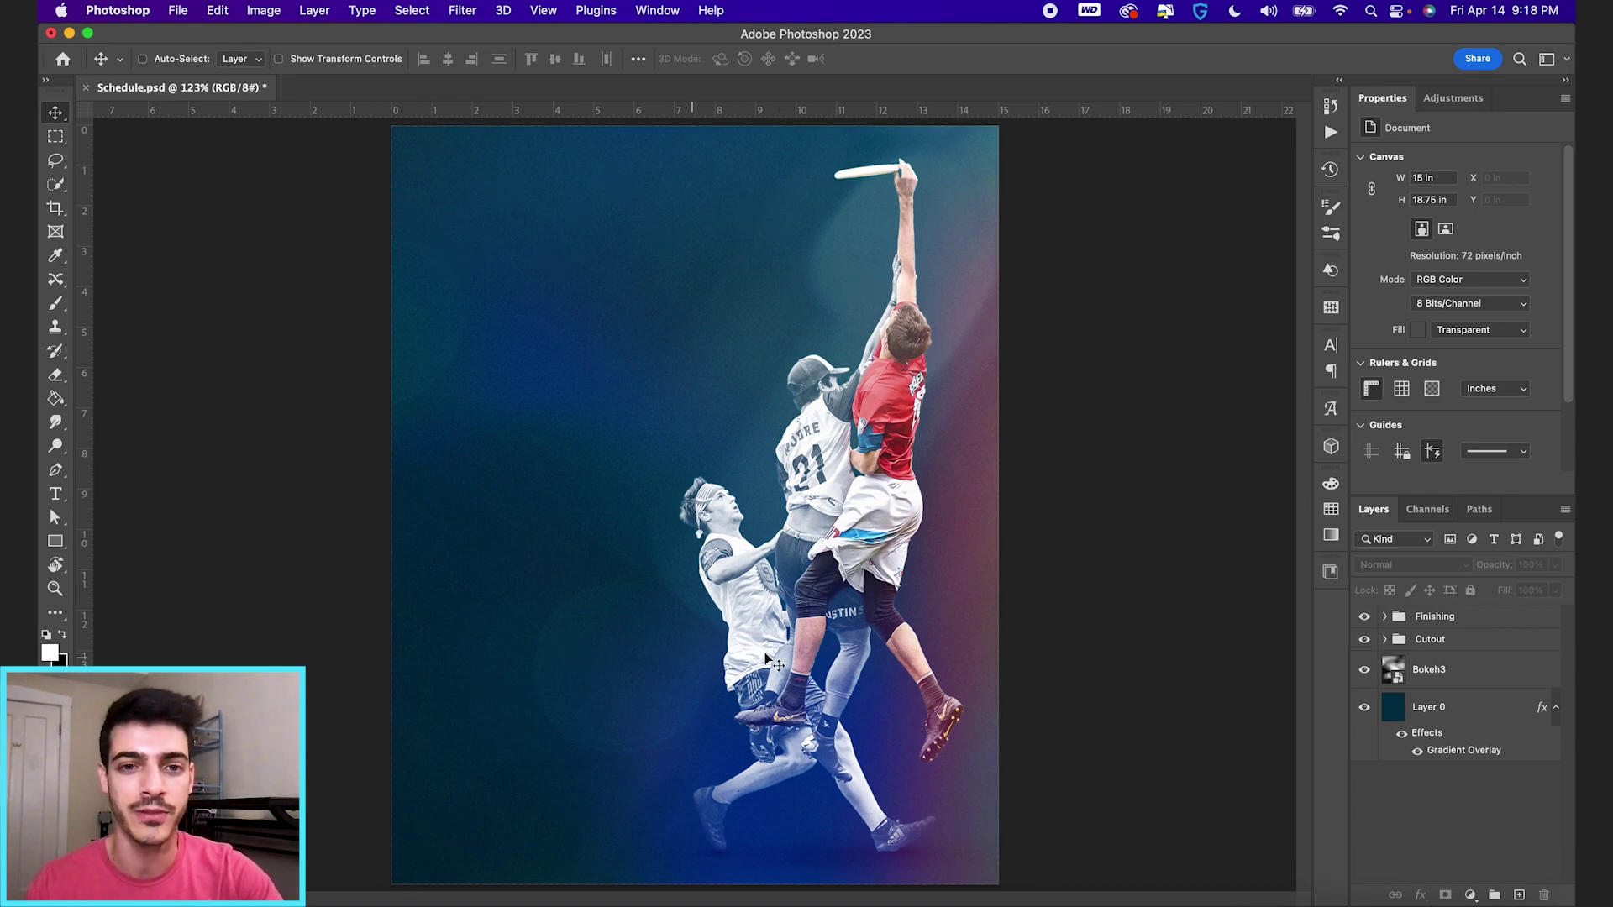
left_click(1393, 673)
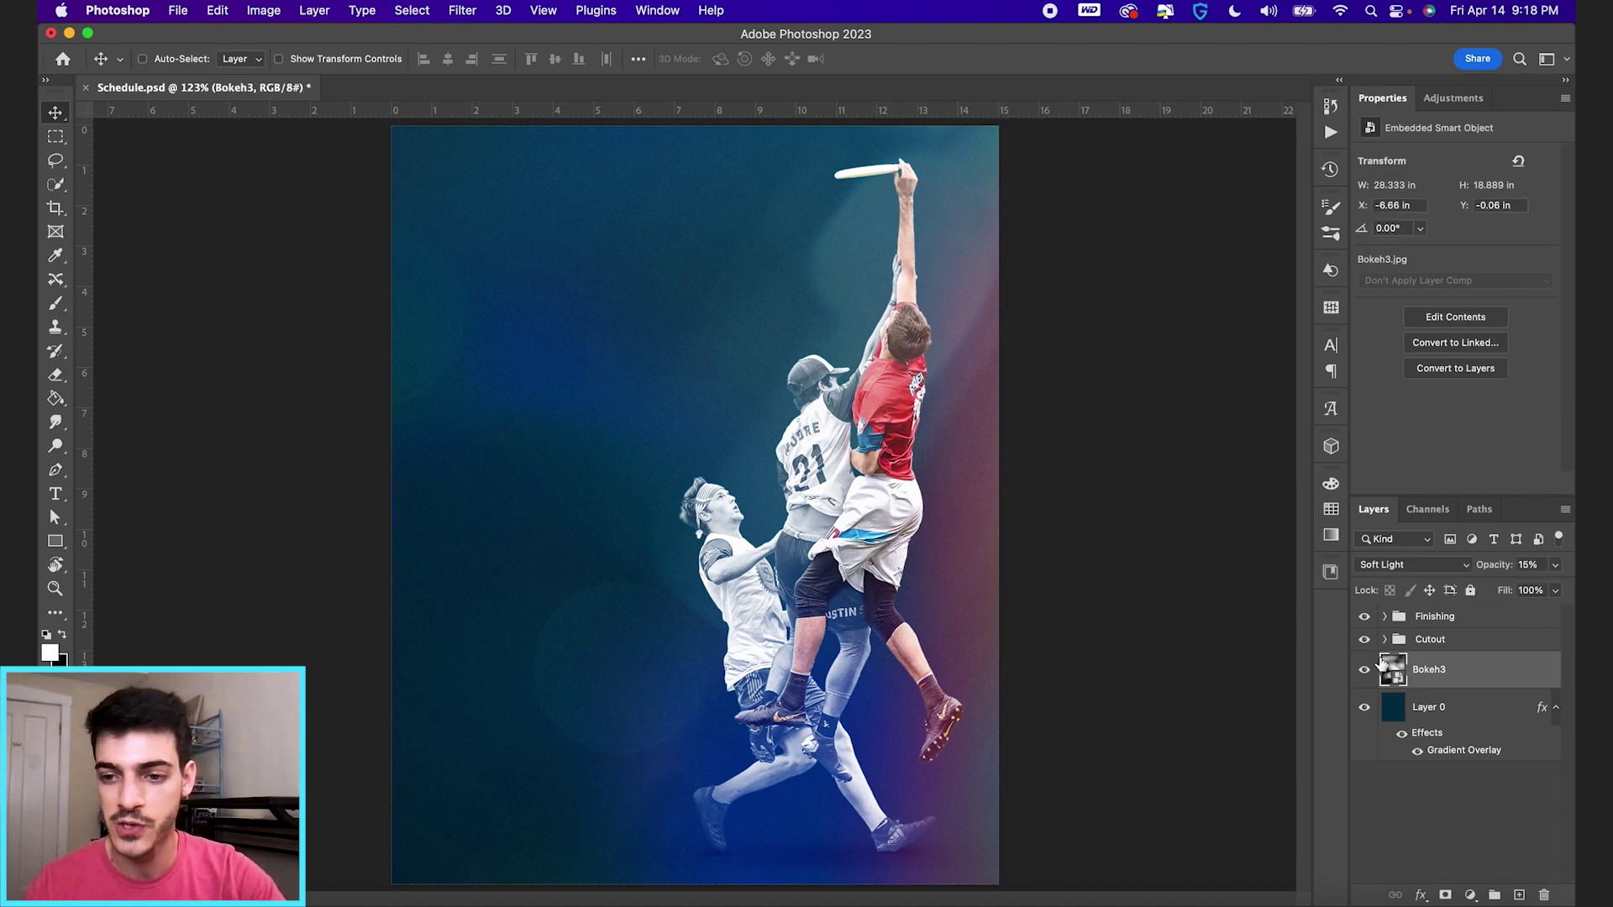
left_click(1519, 895)
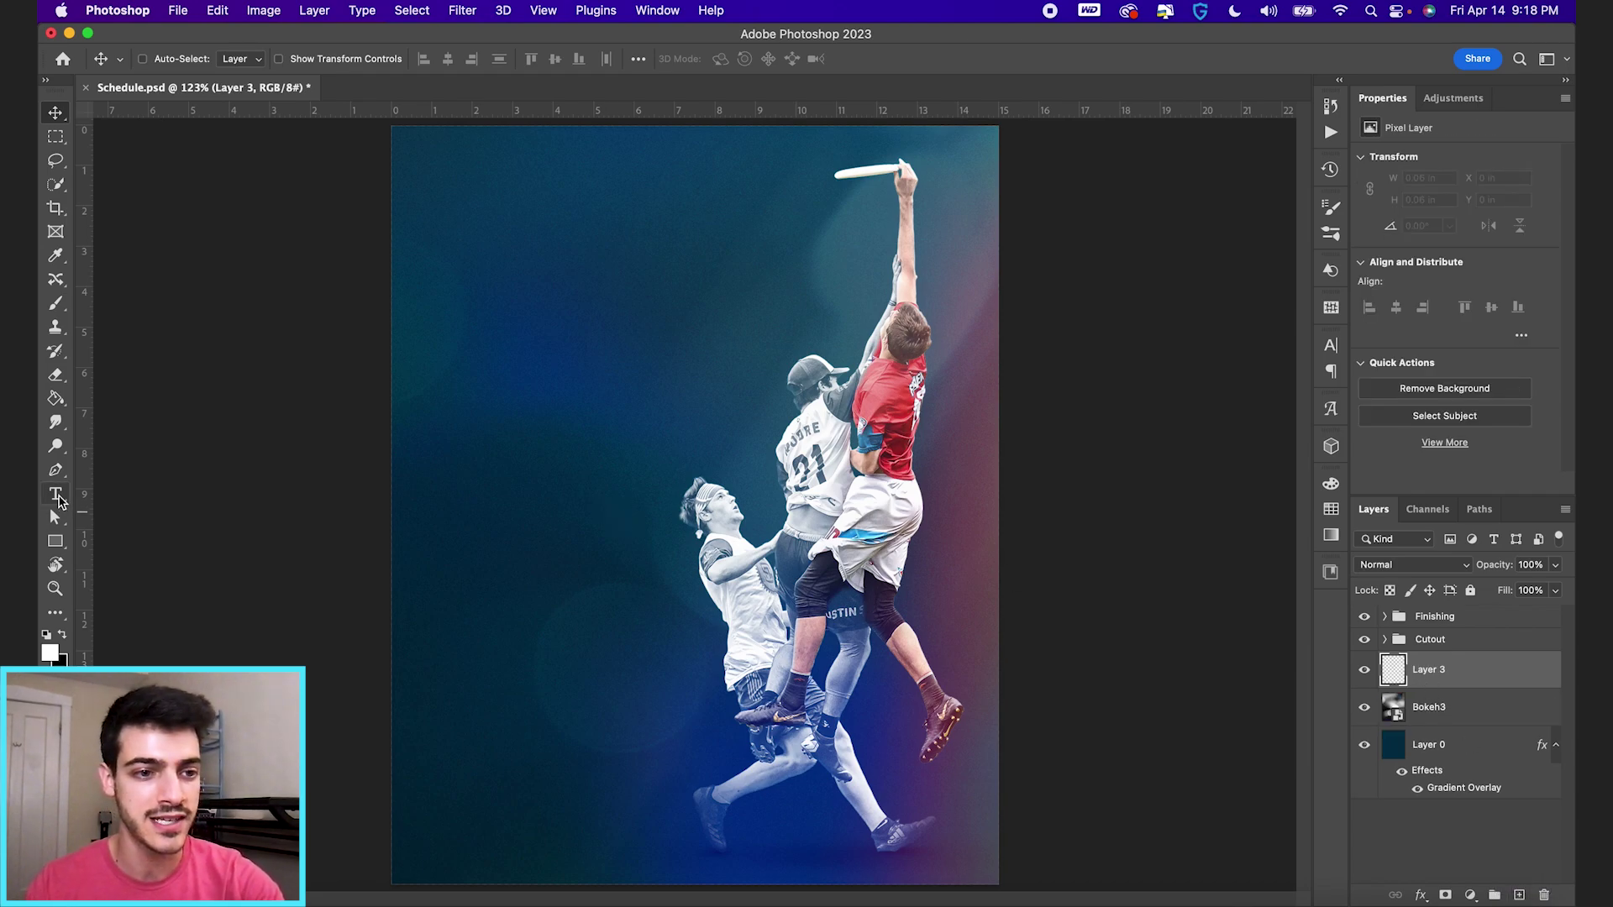
- Add text in the poster's upper left area on three lines: "APRIL 29", "VS. DC BREEZE" and "7:00 PM"
key("t")
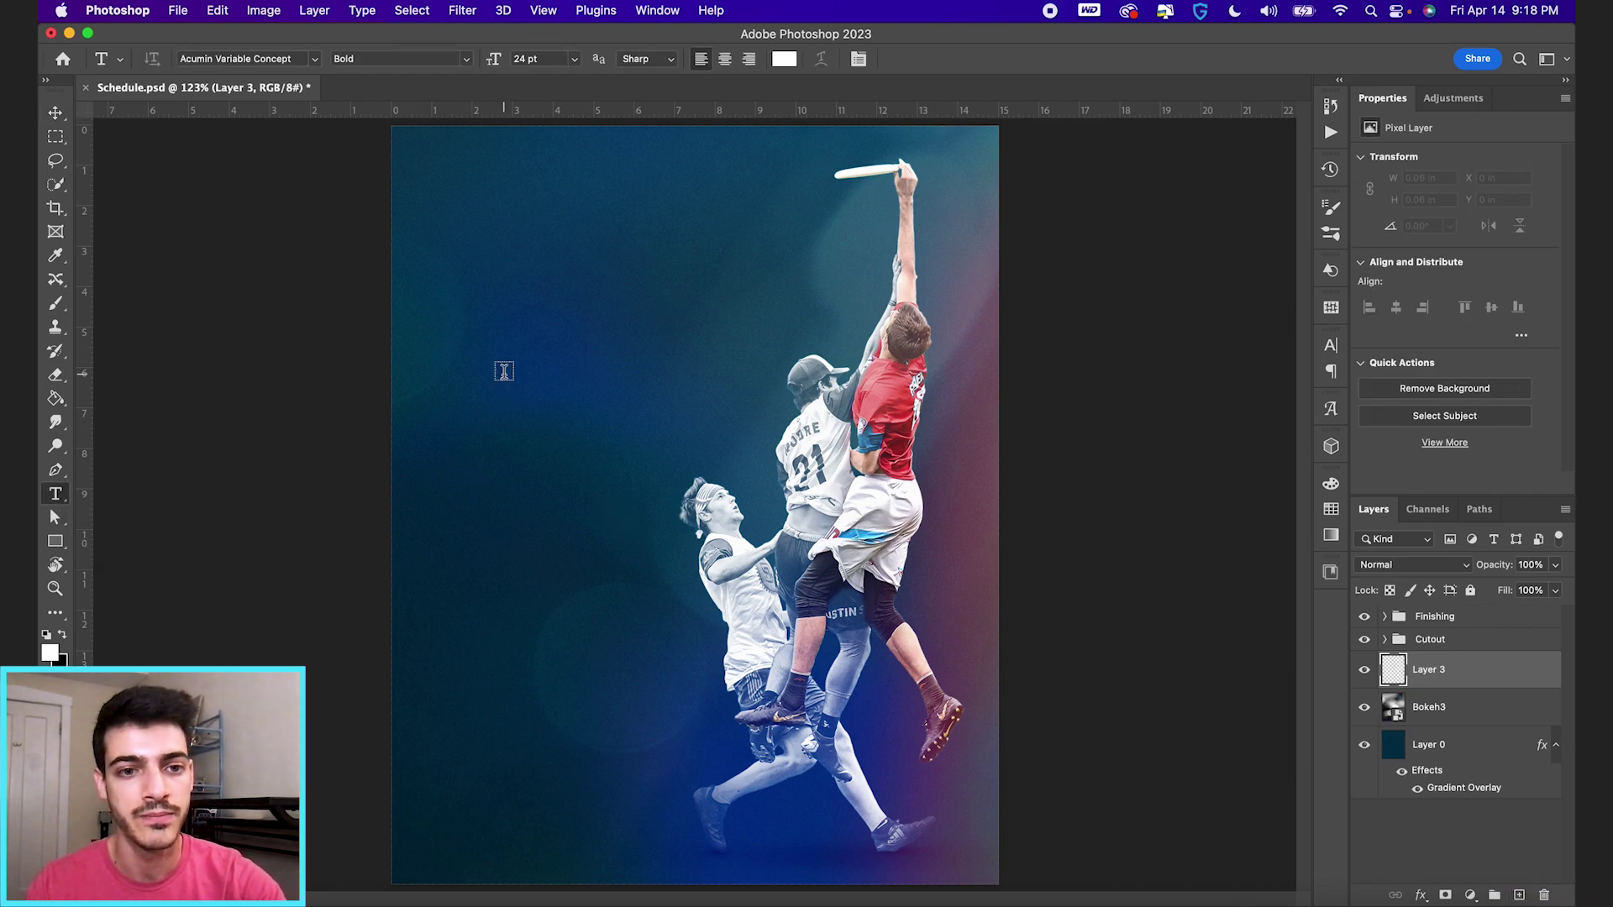
left_click(477, 266)
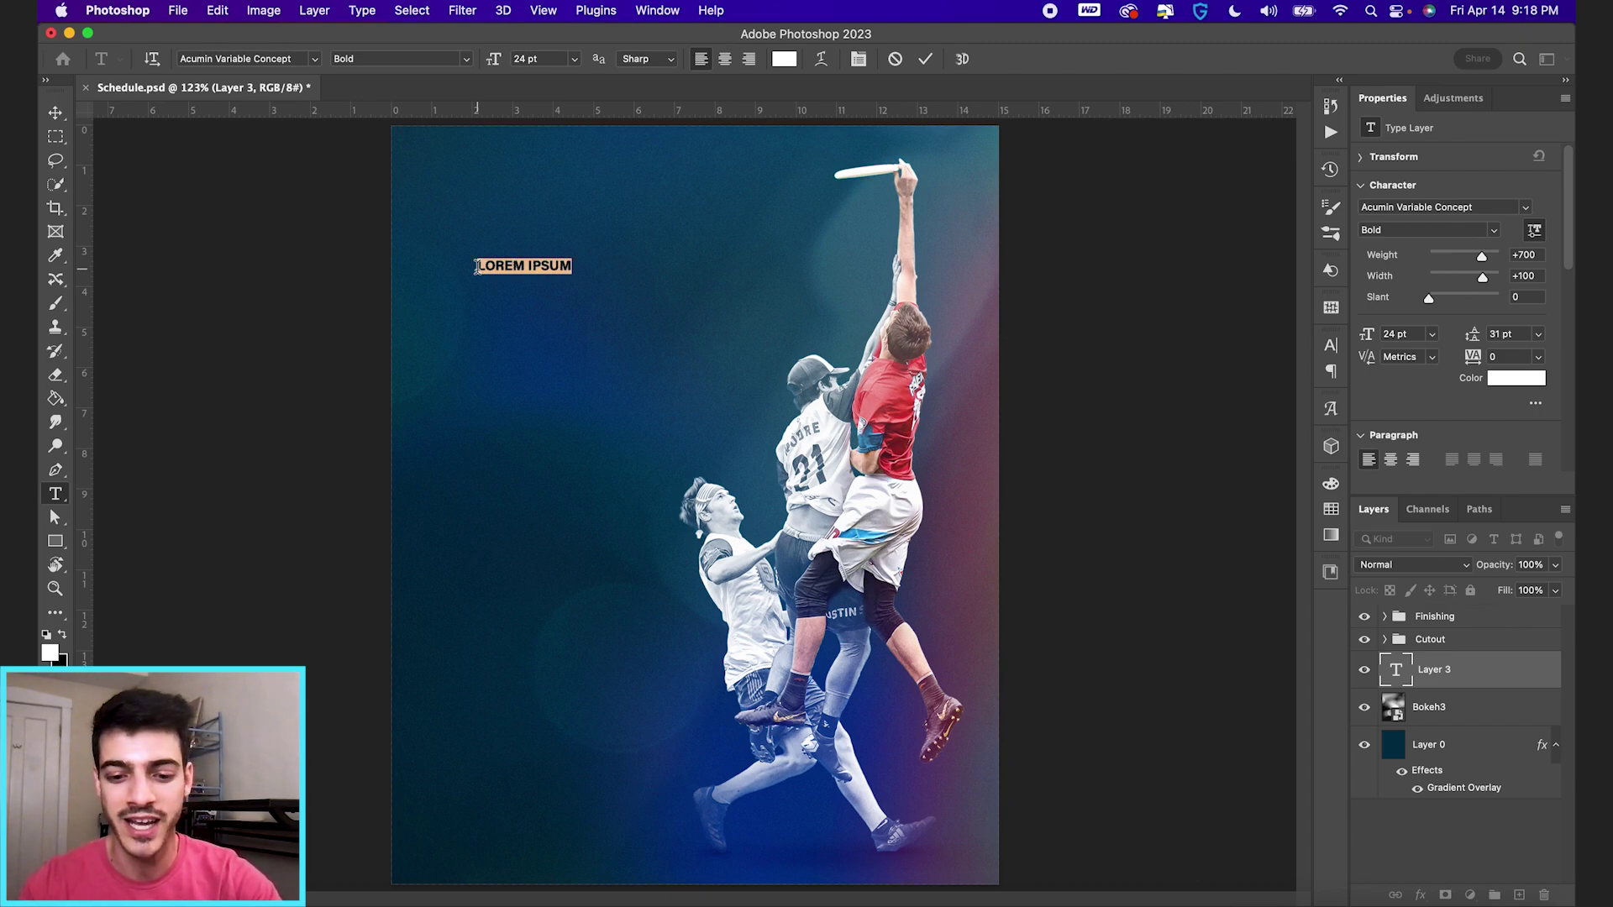
type("APRIL")
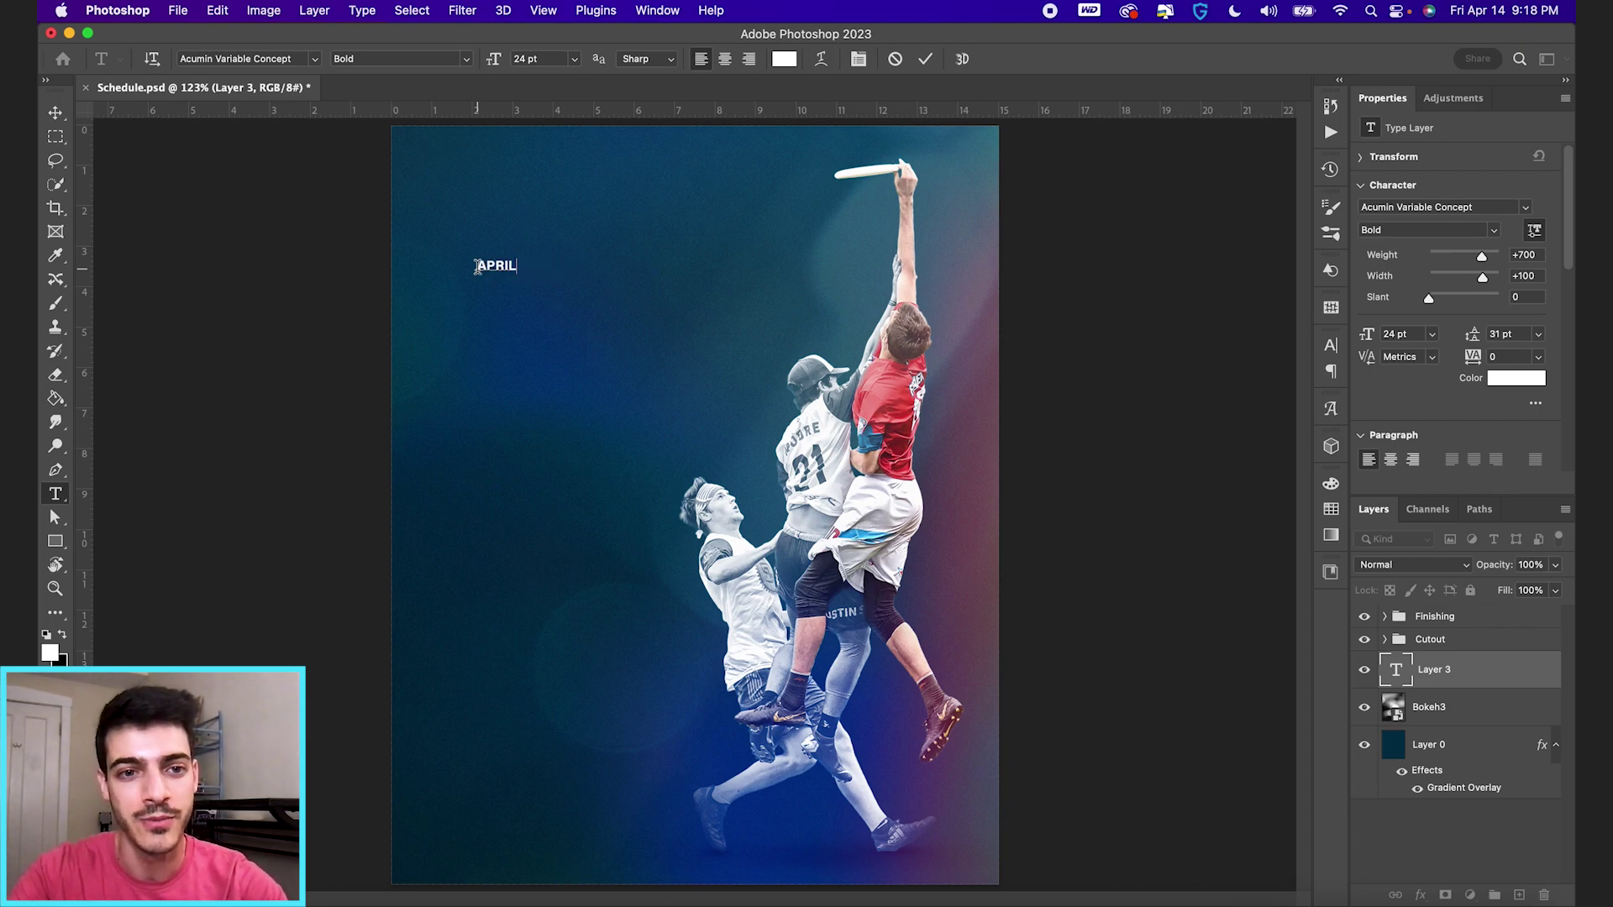
type(" 29 ")
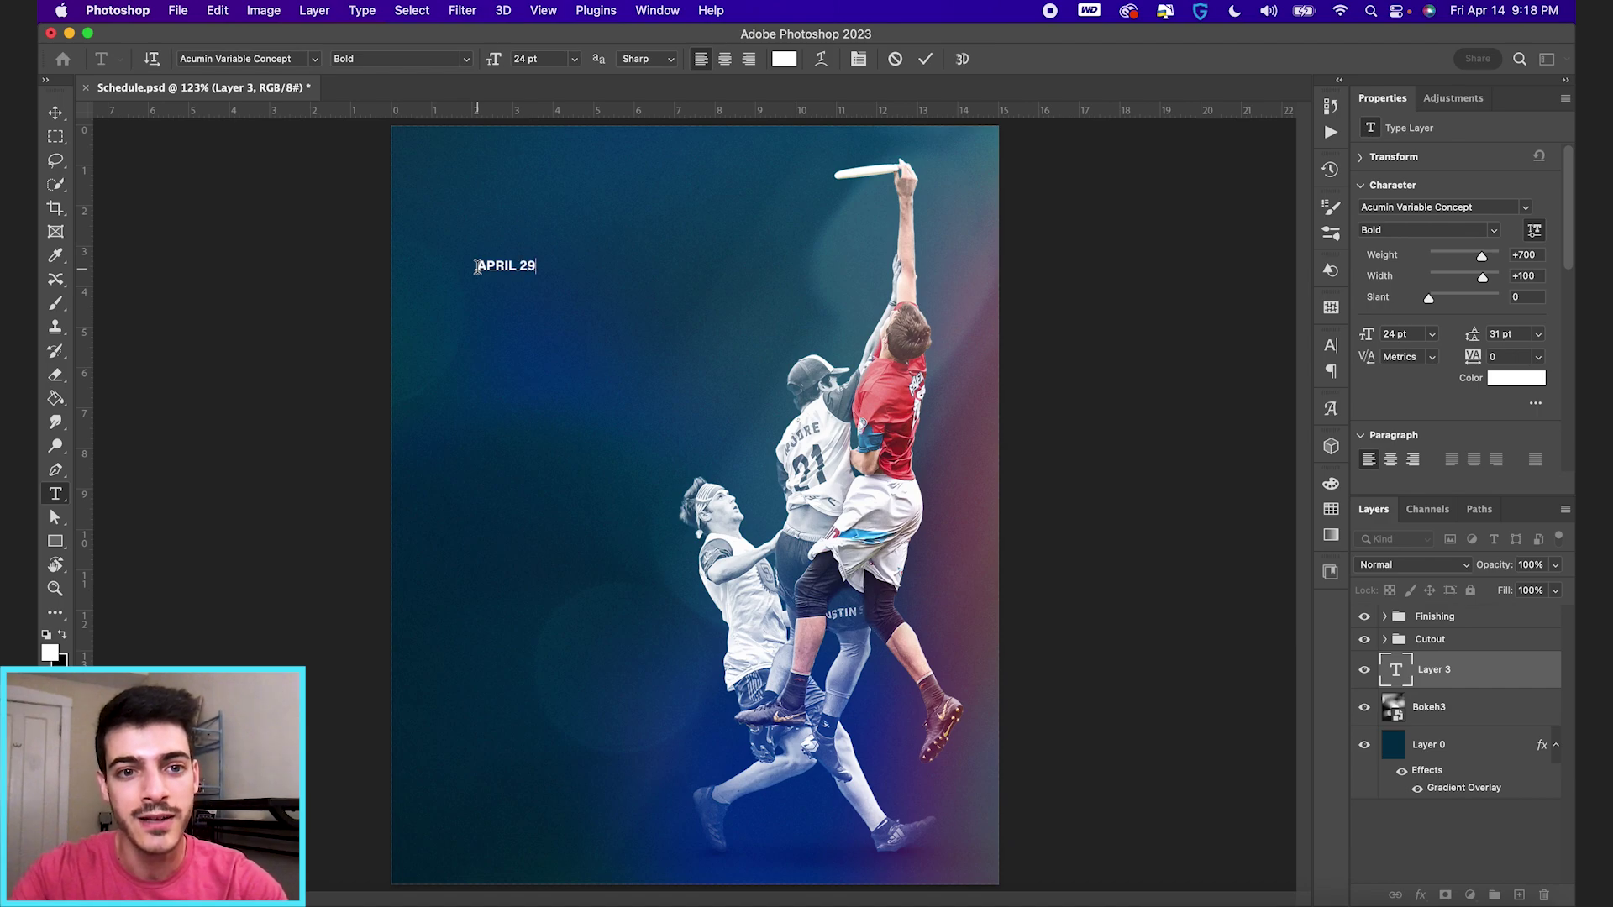
type("VS. DC BREEZE")
key("Return")
type("7:00 PM")
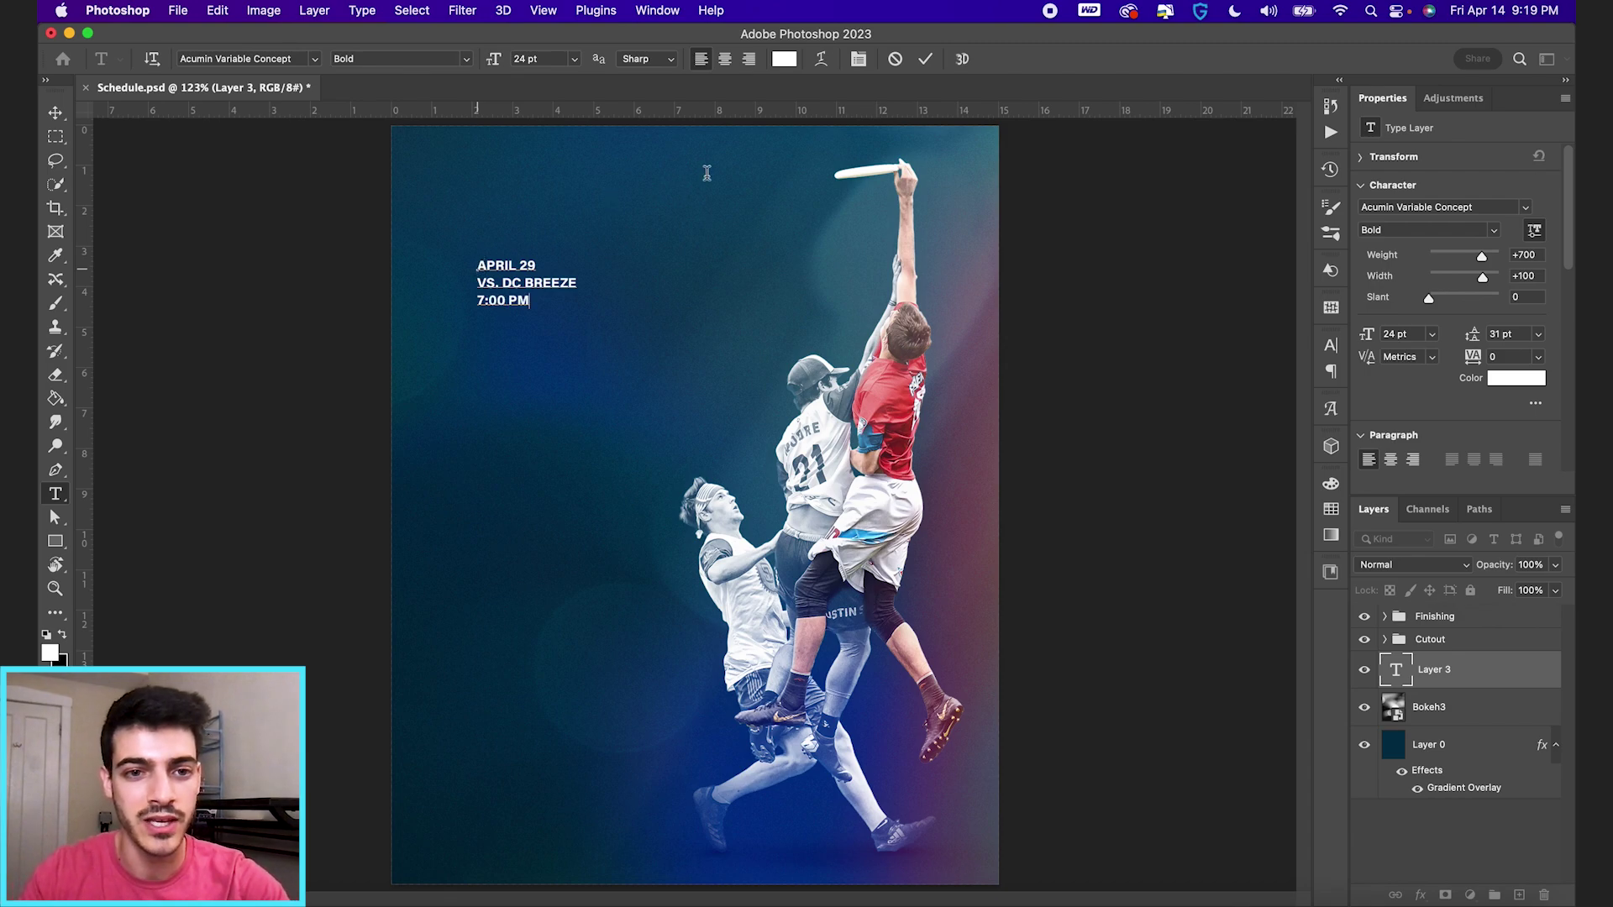
left_click(924, 62)
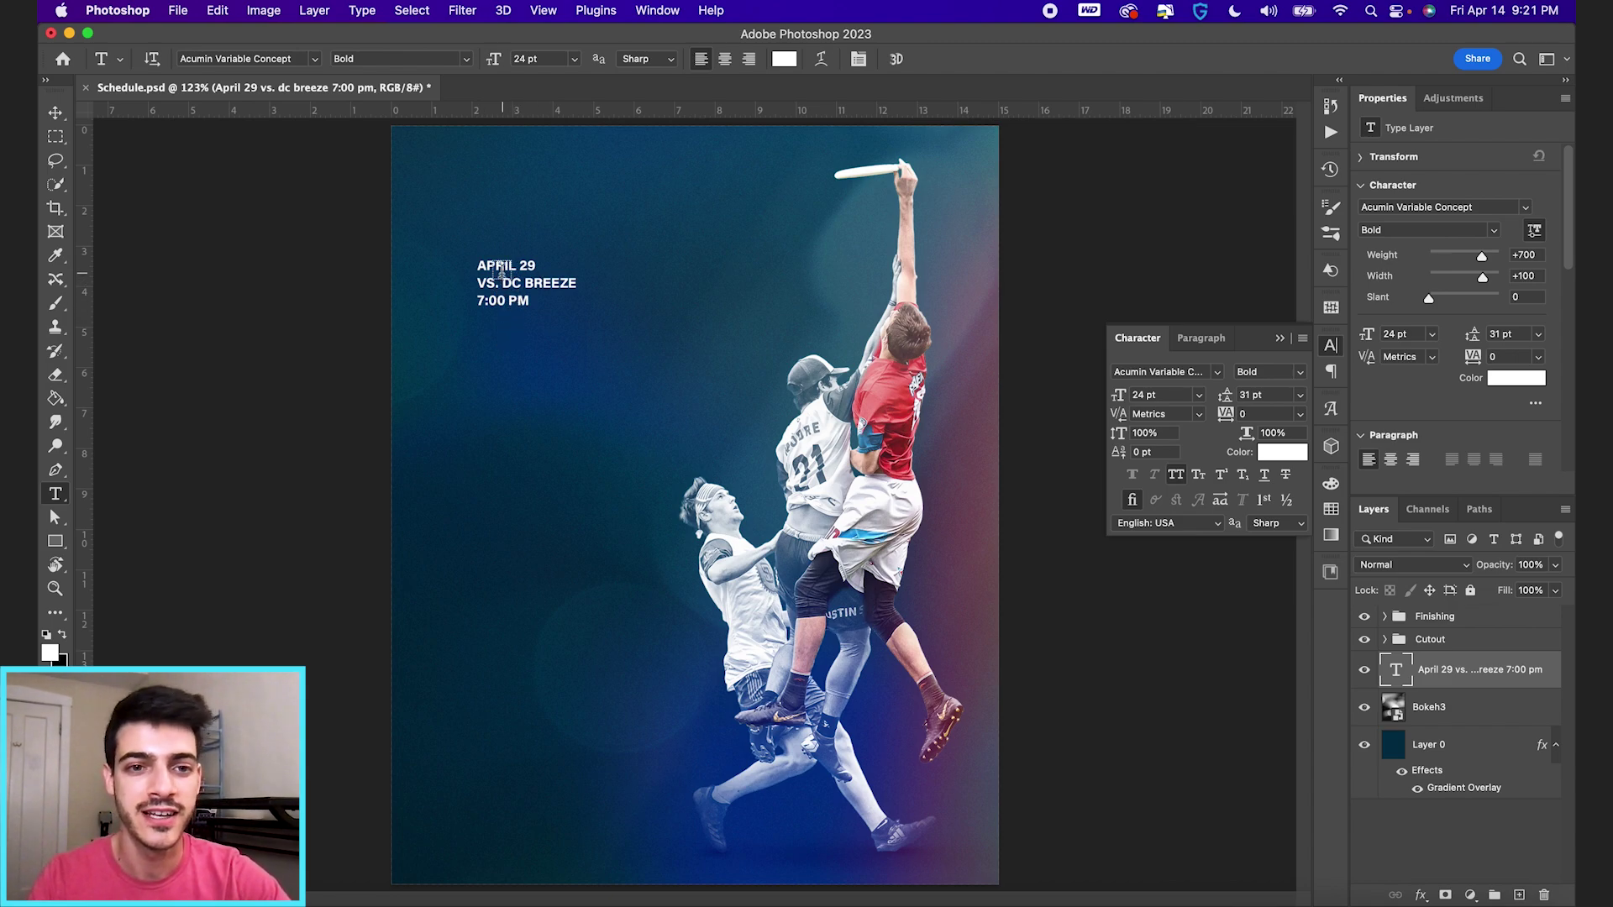
- Scale the font size of the "APRIL 29" line with 24*1.6 to 38.4 pt, keeping the Bold style
left_click_drag(477, 263, 569, 263)
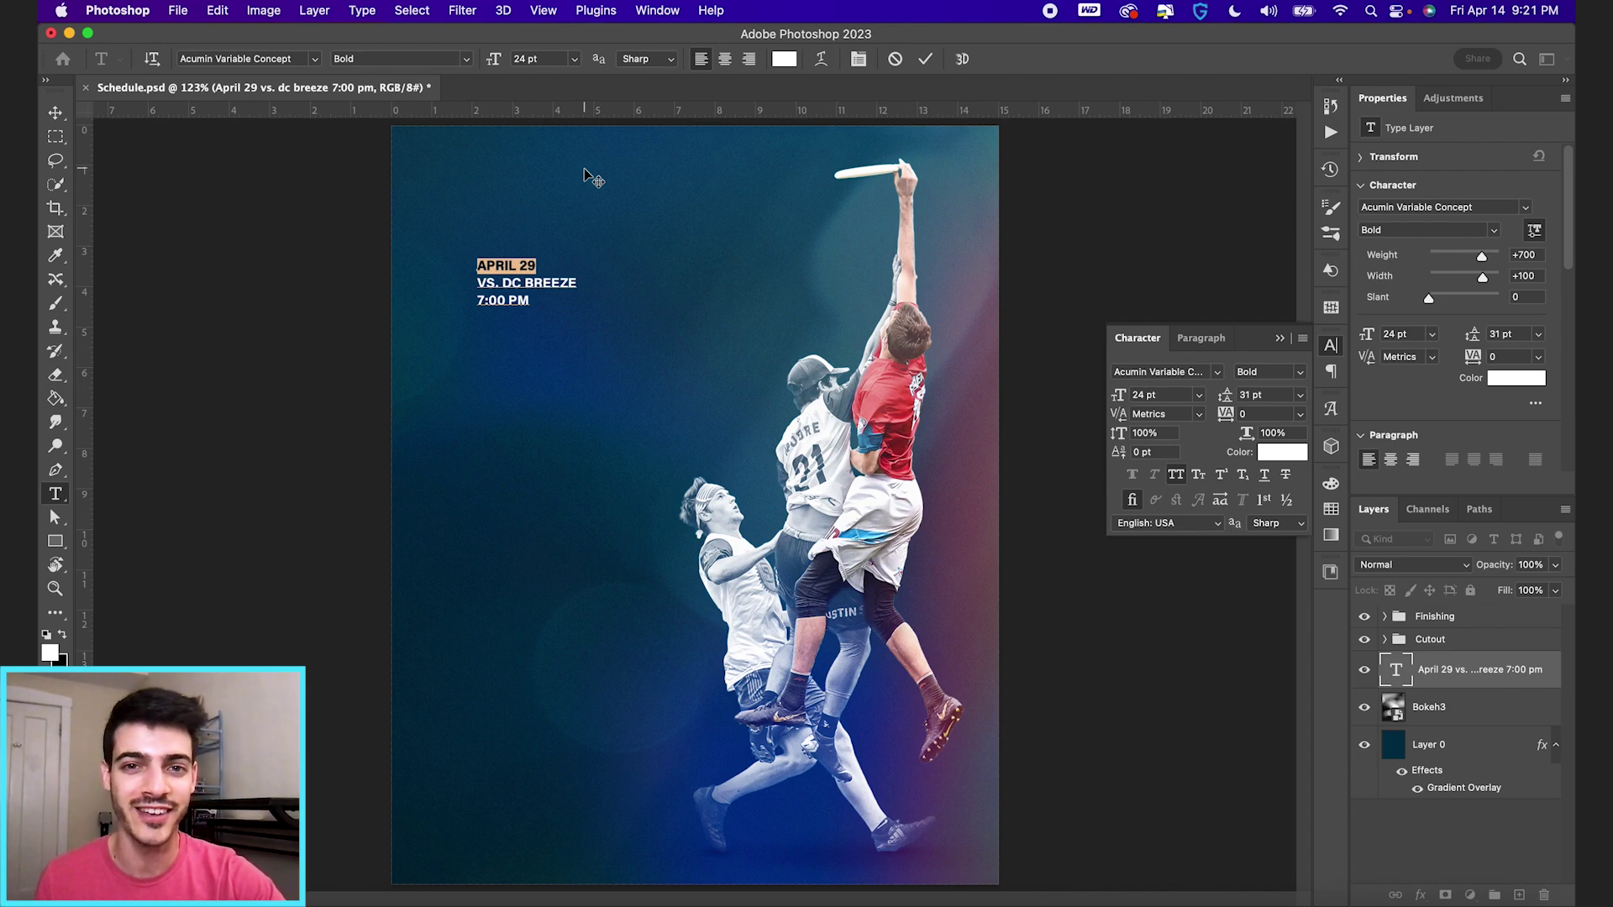
left_click(545, 61)
left_click(545, 61)
key("BackSpace")
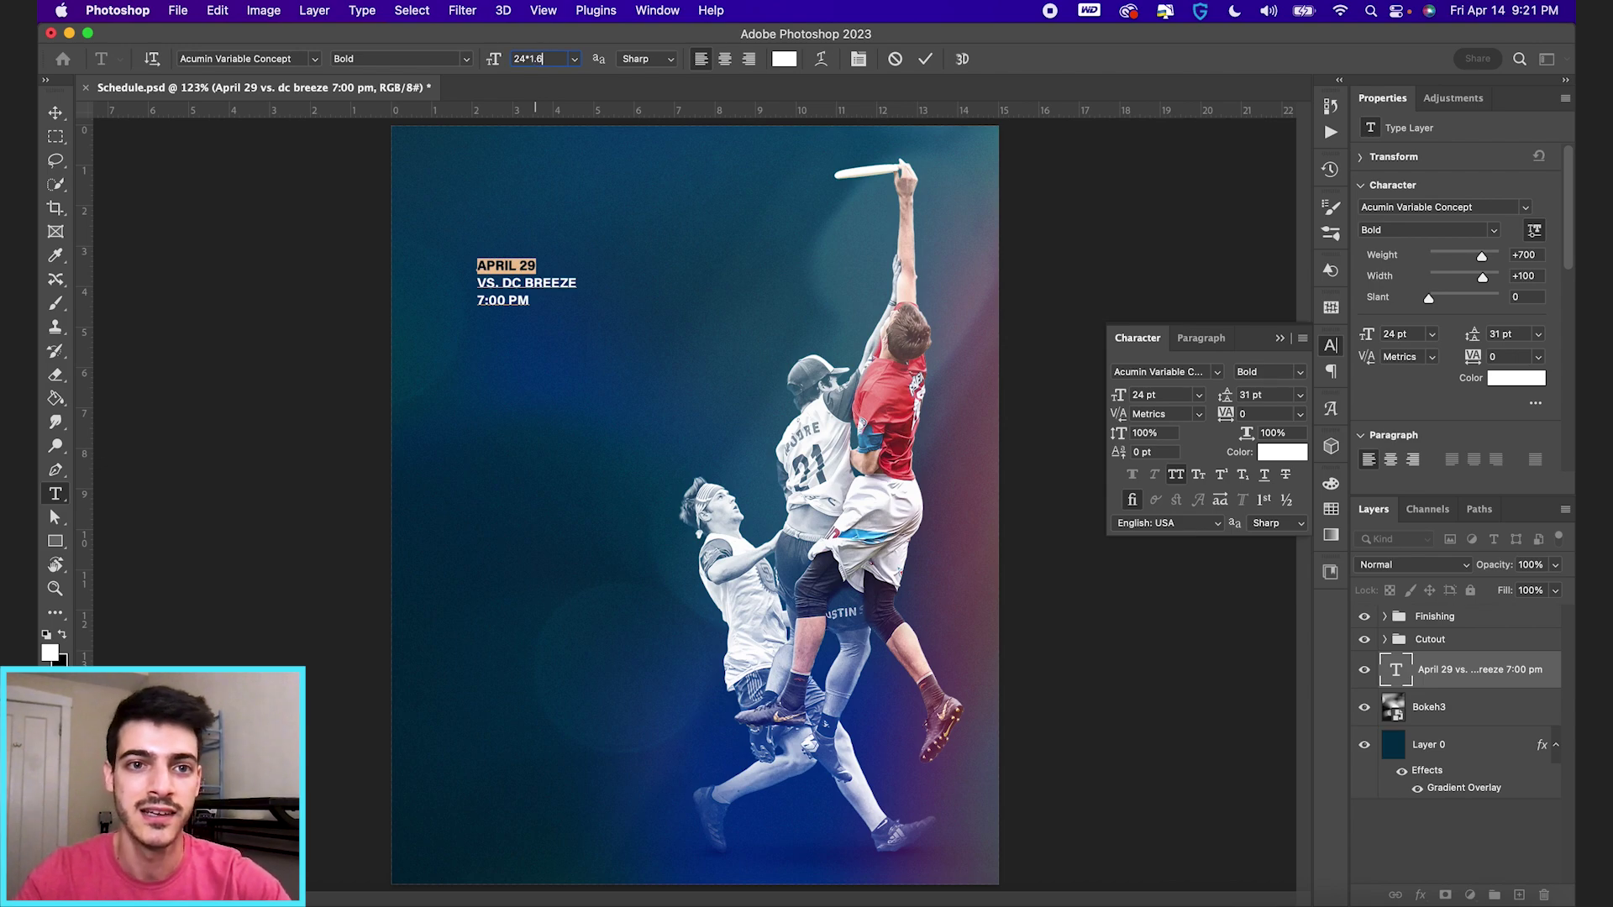
key("Return")
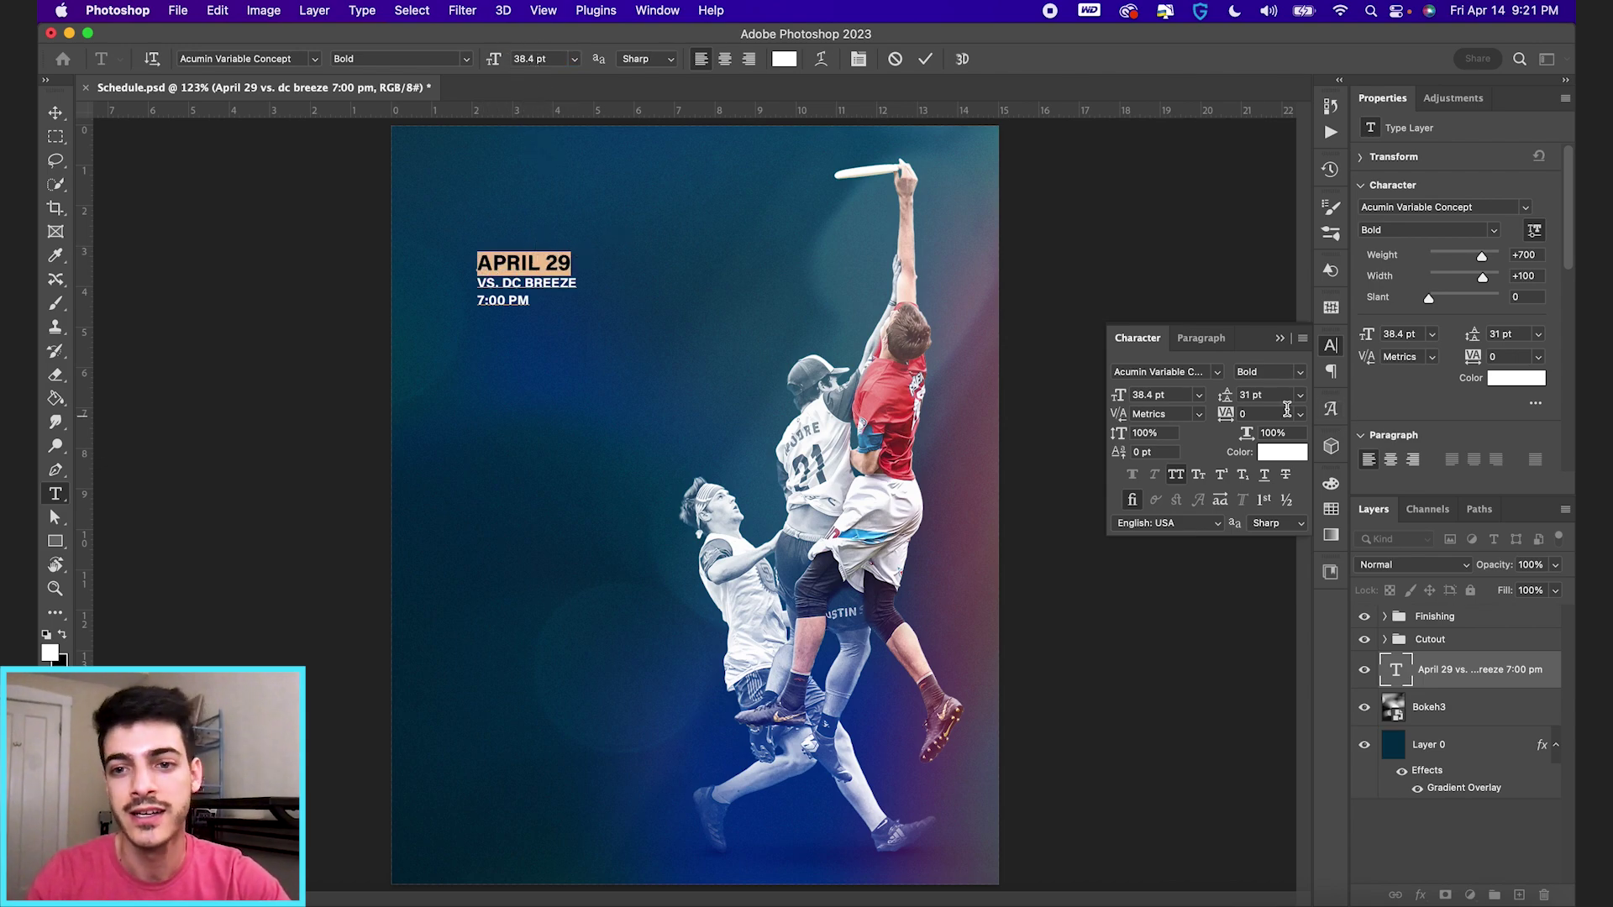
left_click(1301, 374)
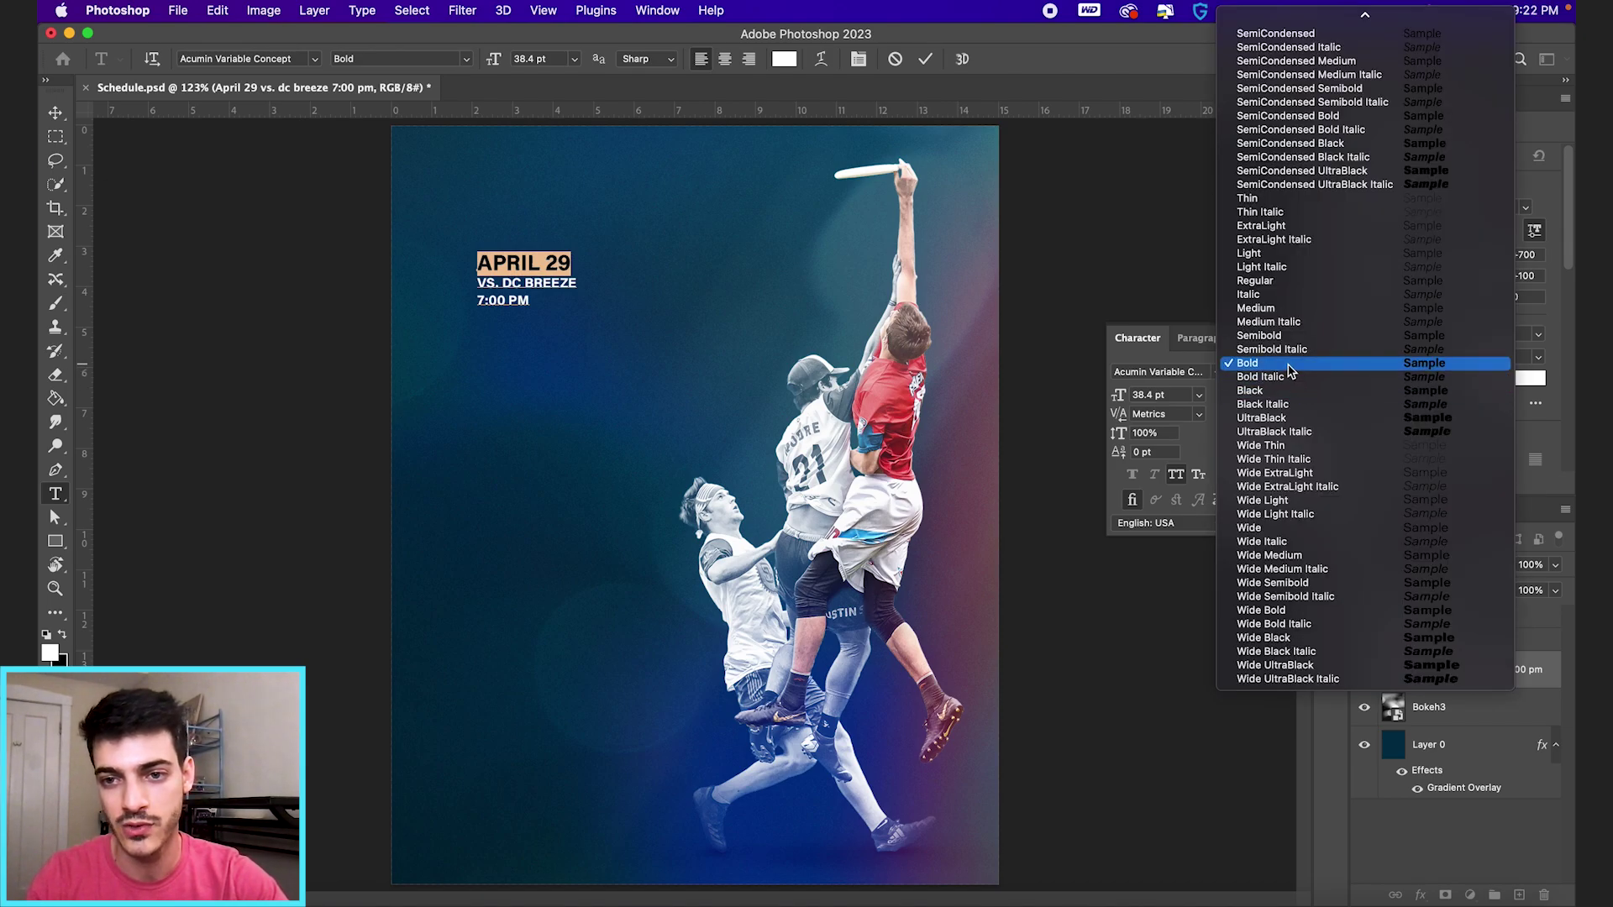
left_click(1289, 367)
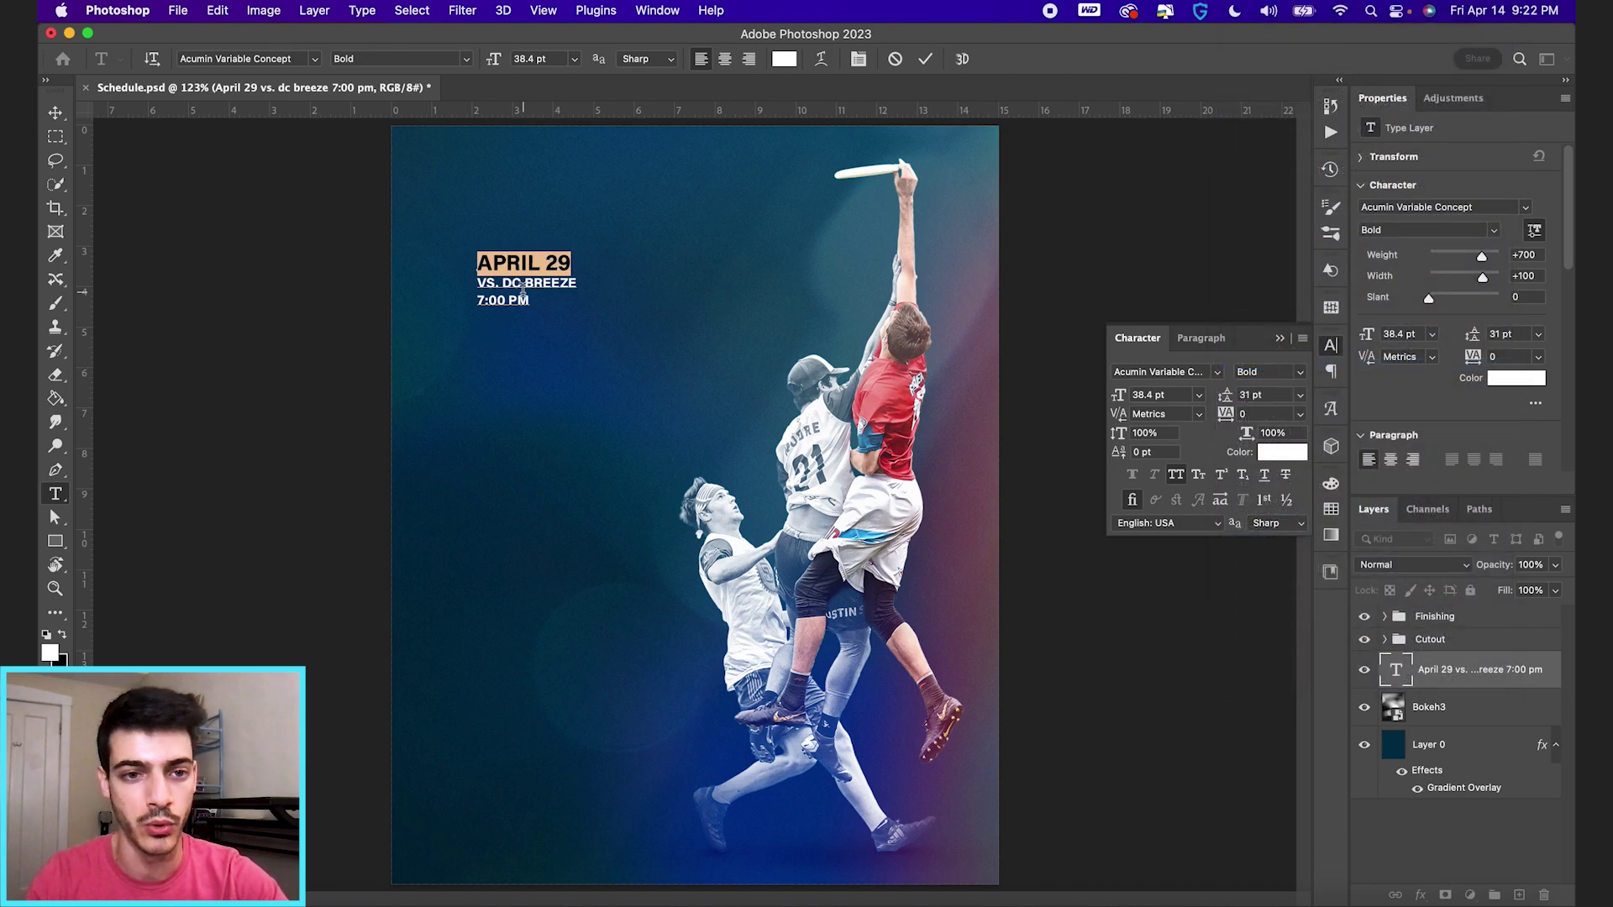
- Set the "VS. DC BREEZE" and "7:00 PM" lines to the Medium font style
left_click_drag(476, 278, 594, 299)
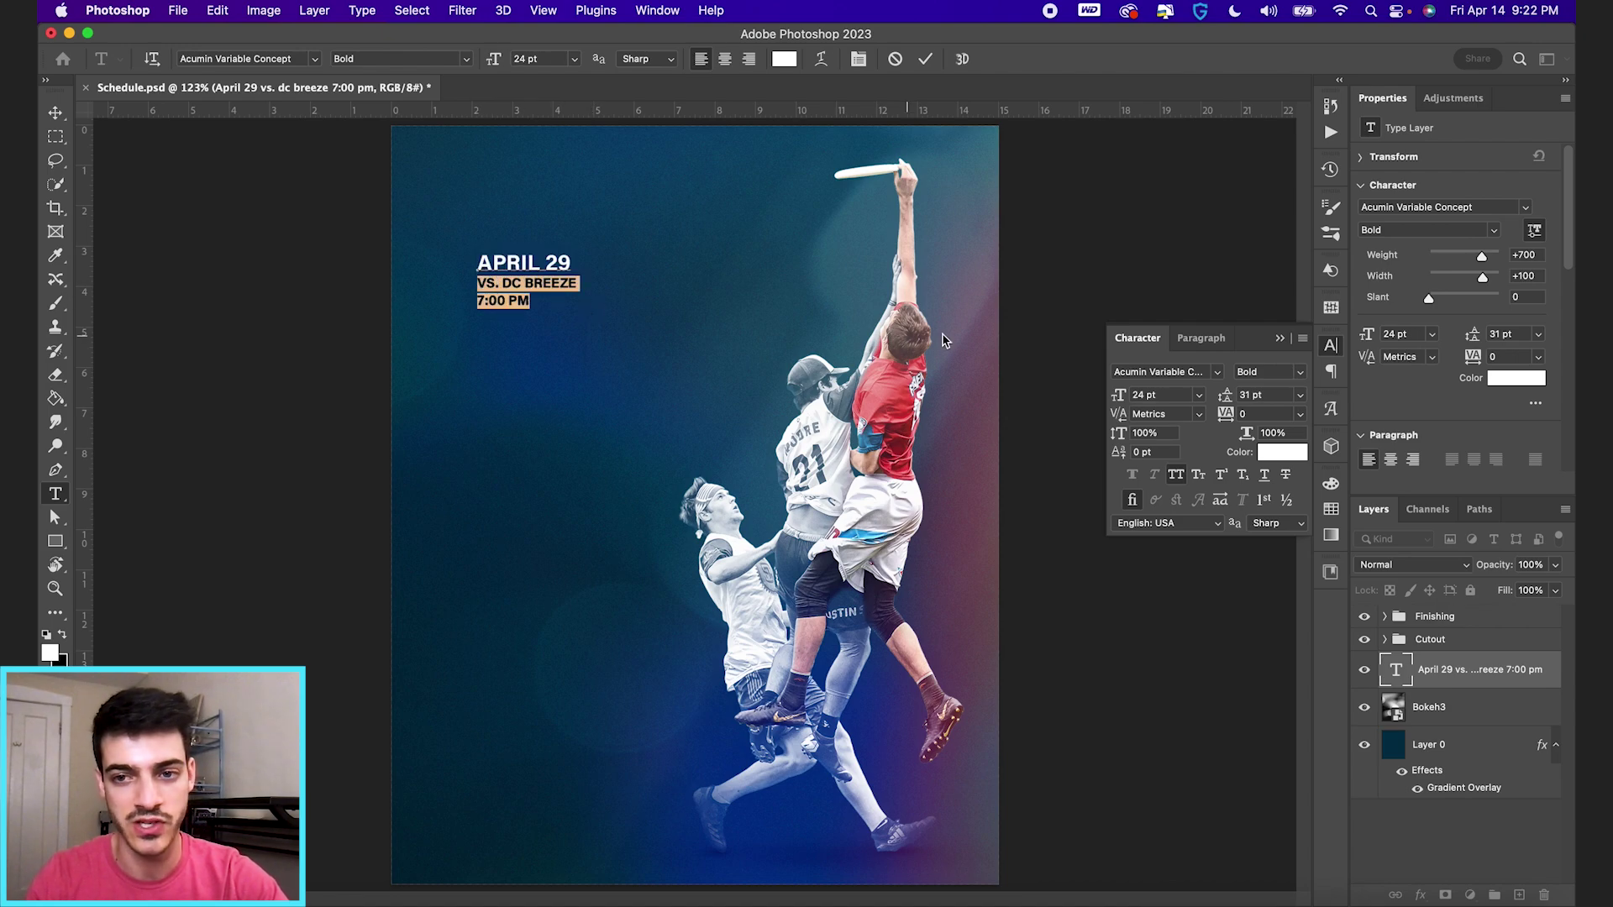
left_click(1300, 371)
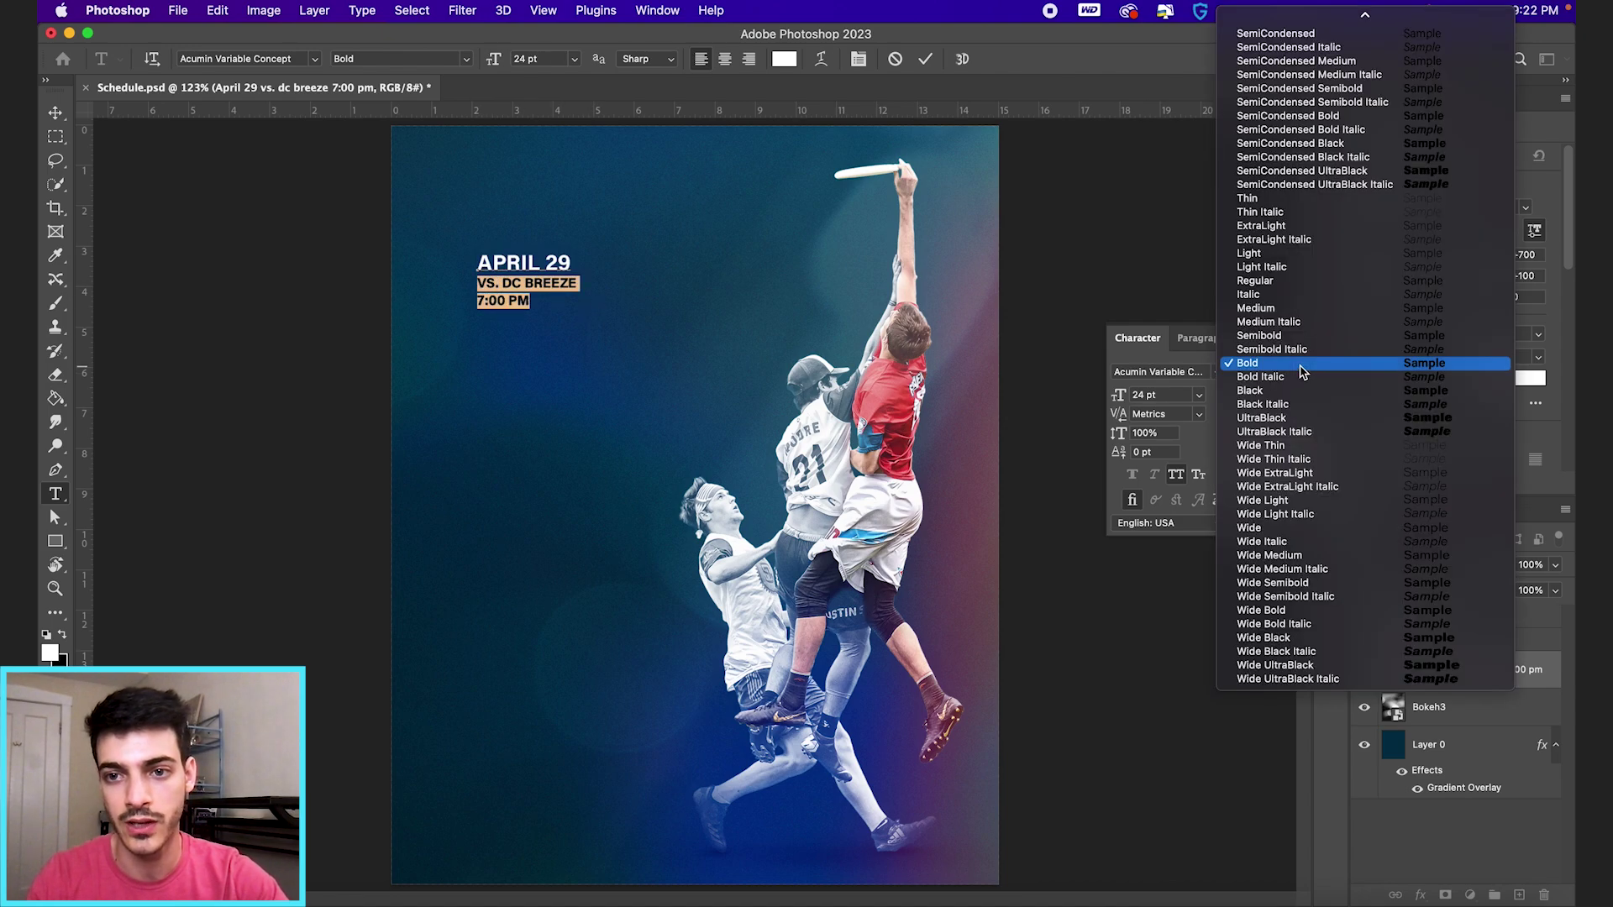
left_click(1297, 312)
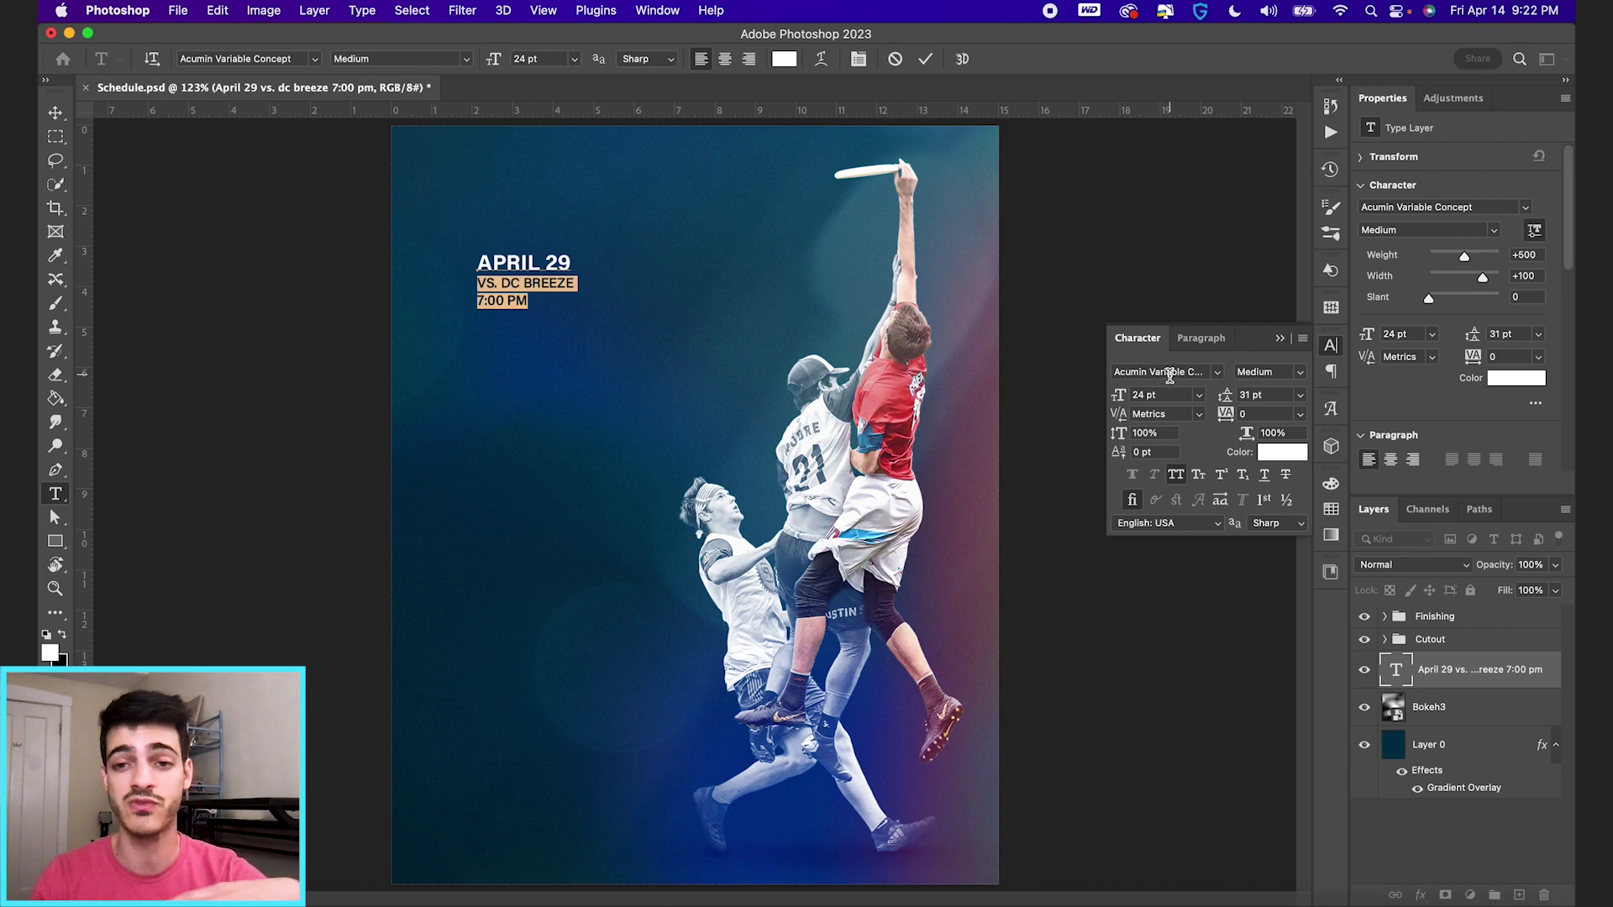
left_click(924, 63)
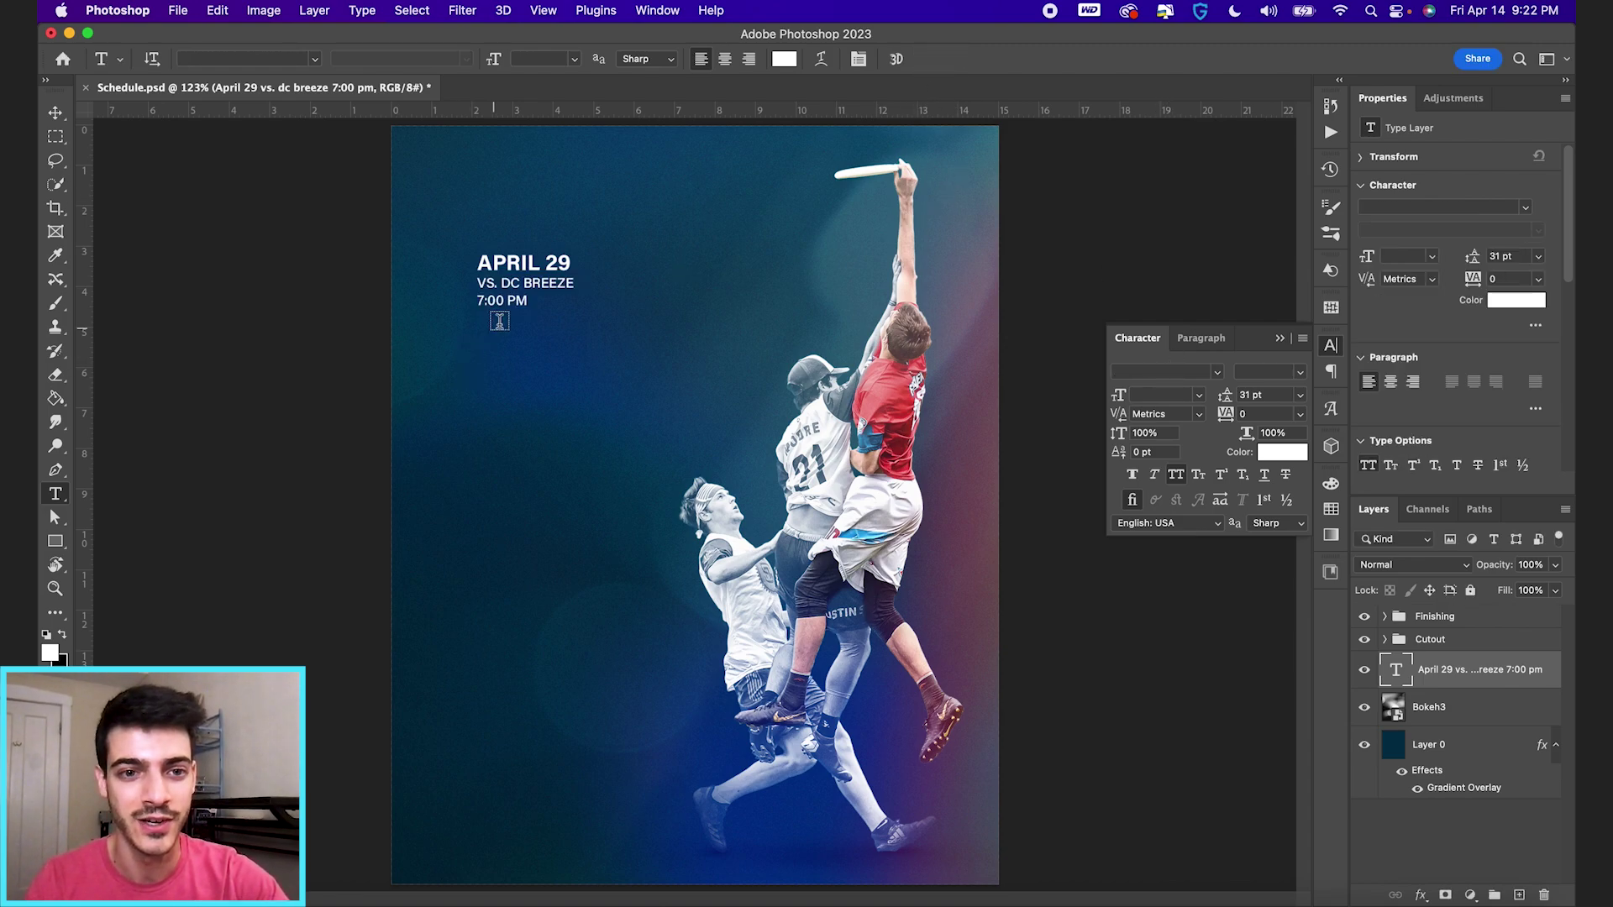
- Tighten the leading of the whole game text block to 30 pt
left_click(1244, 395)
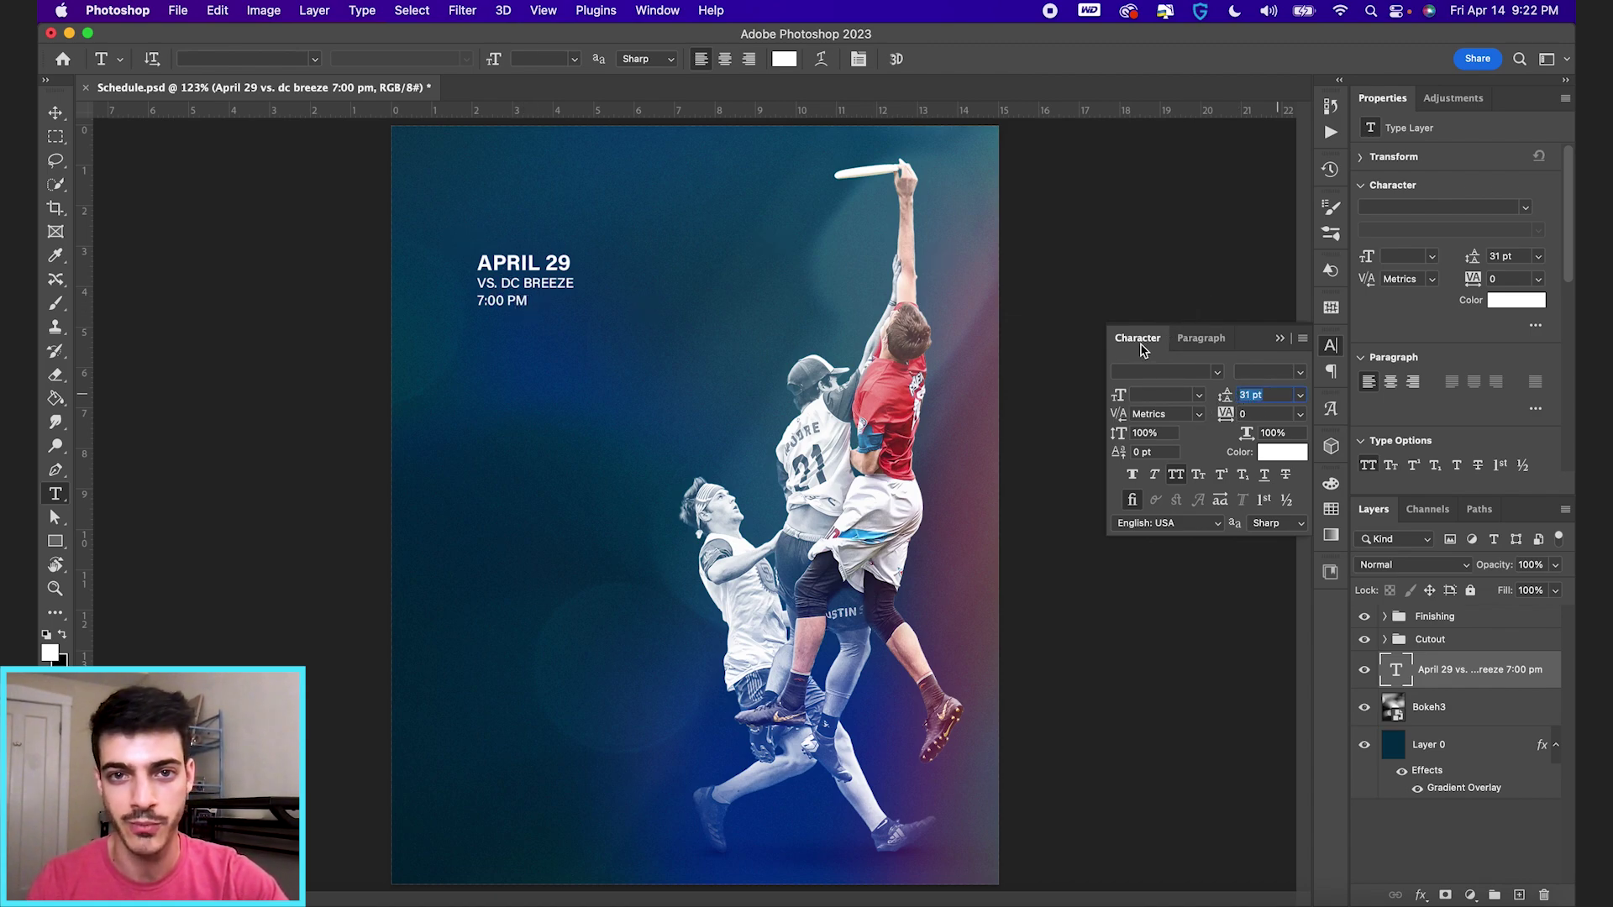
left_click(858, 60)
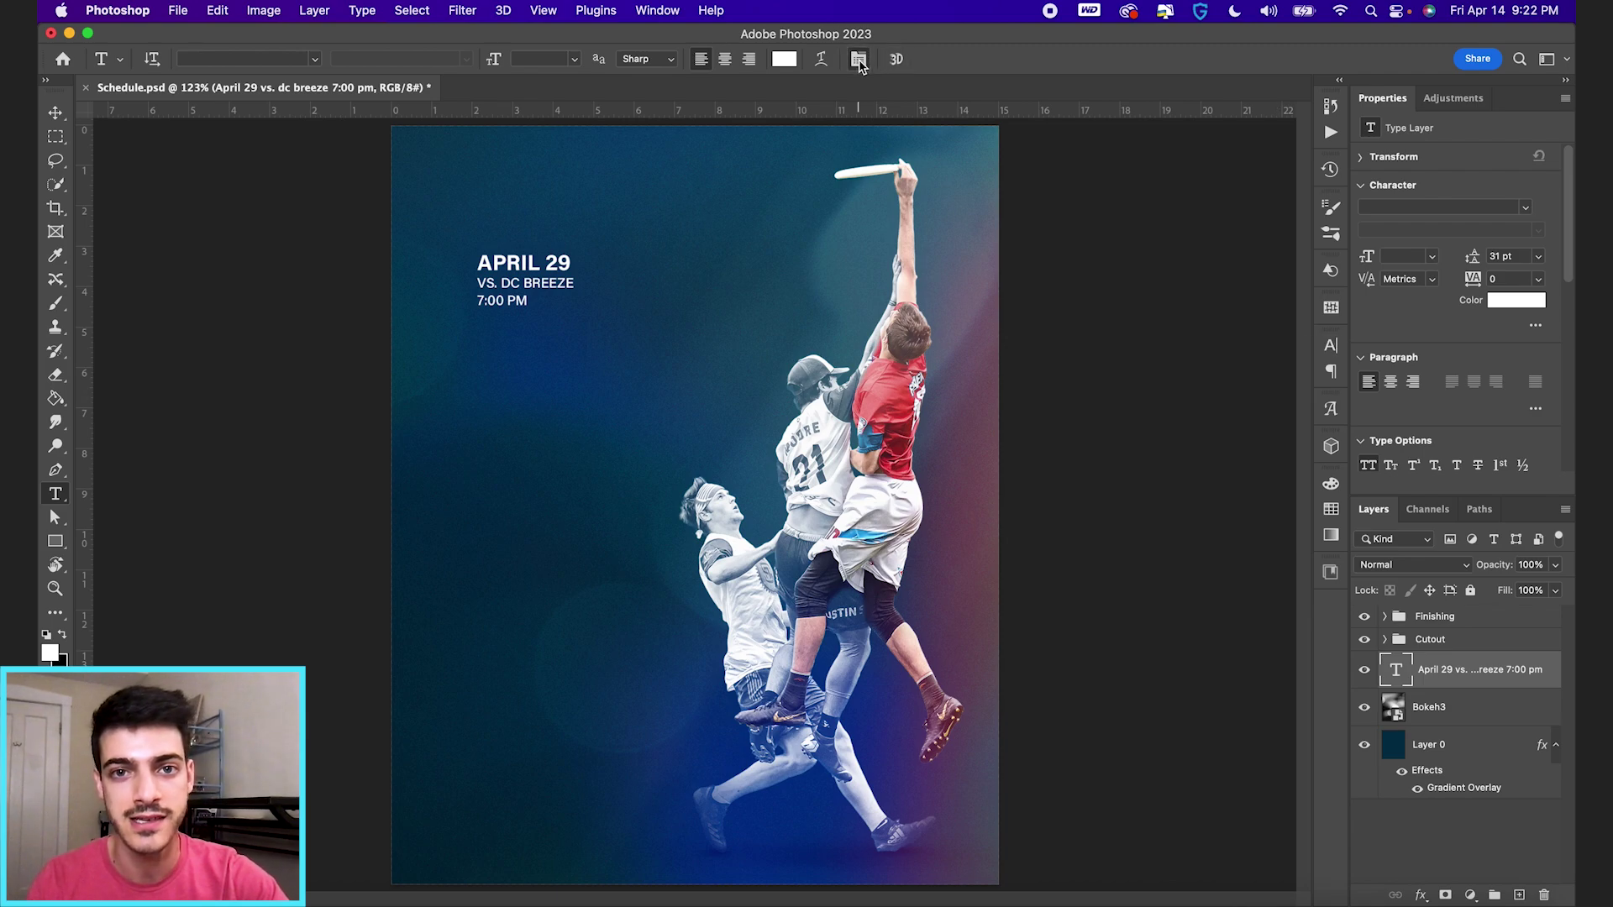
left_click(858, 61)
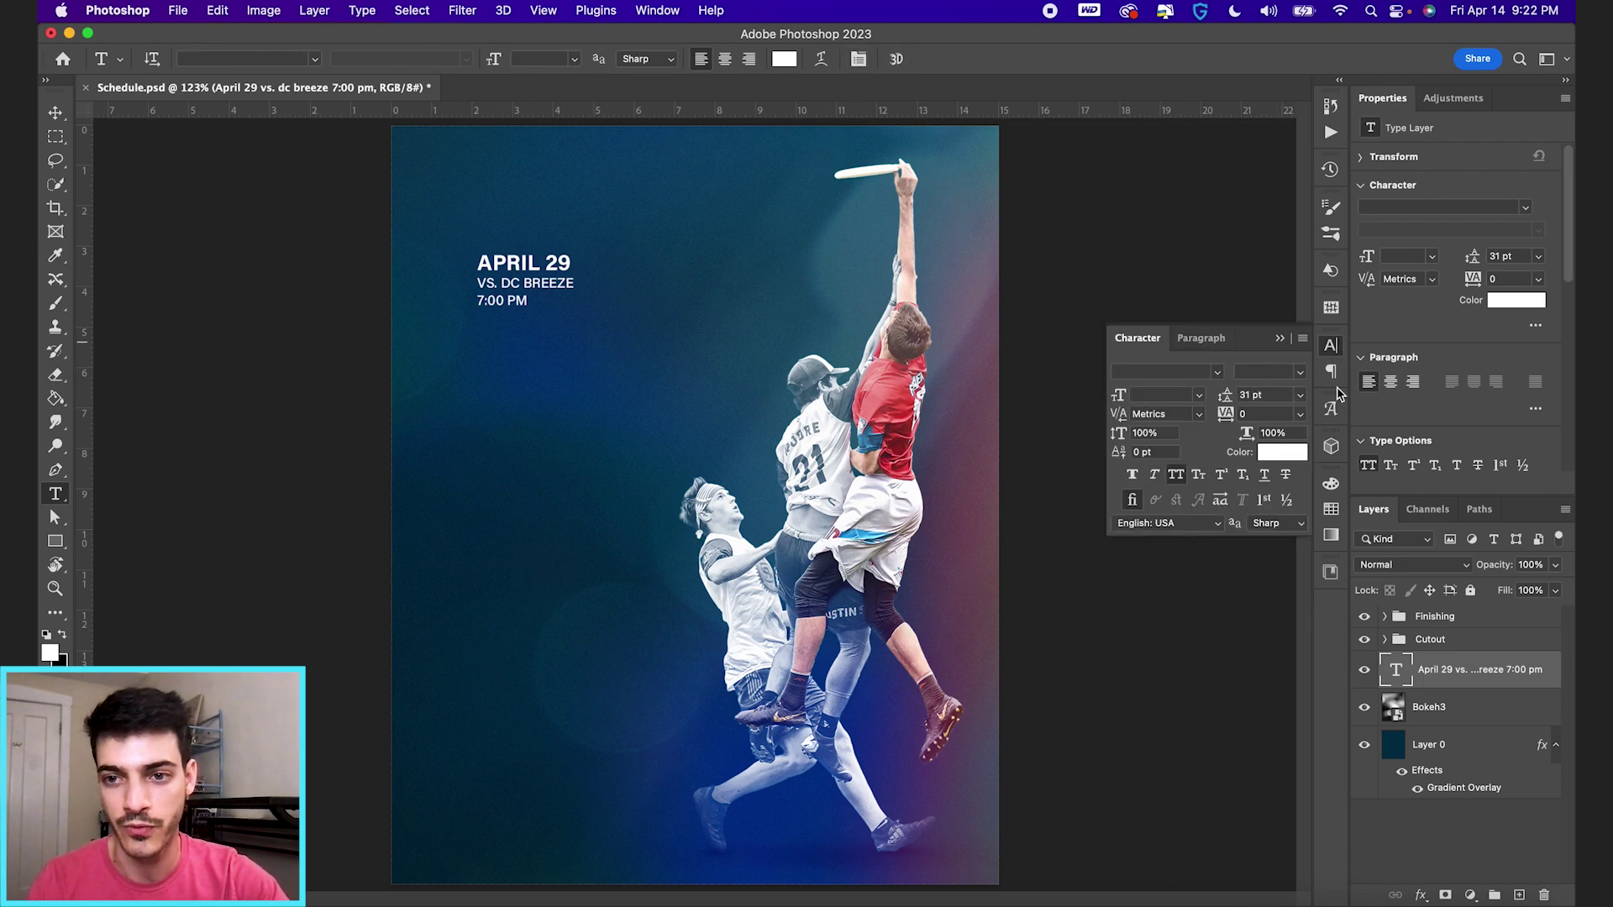
left_click(1275, 393)
key("Down")
key("Down")
key("Down")
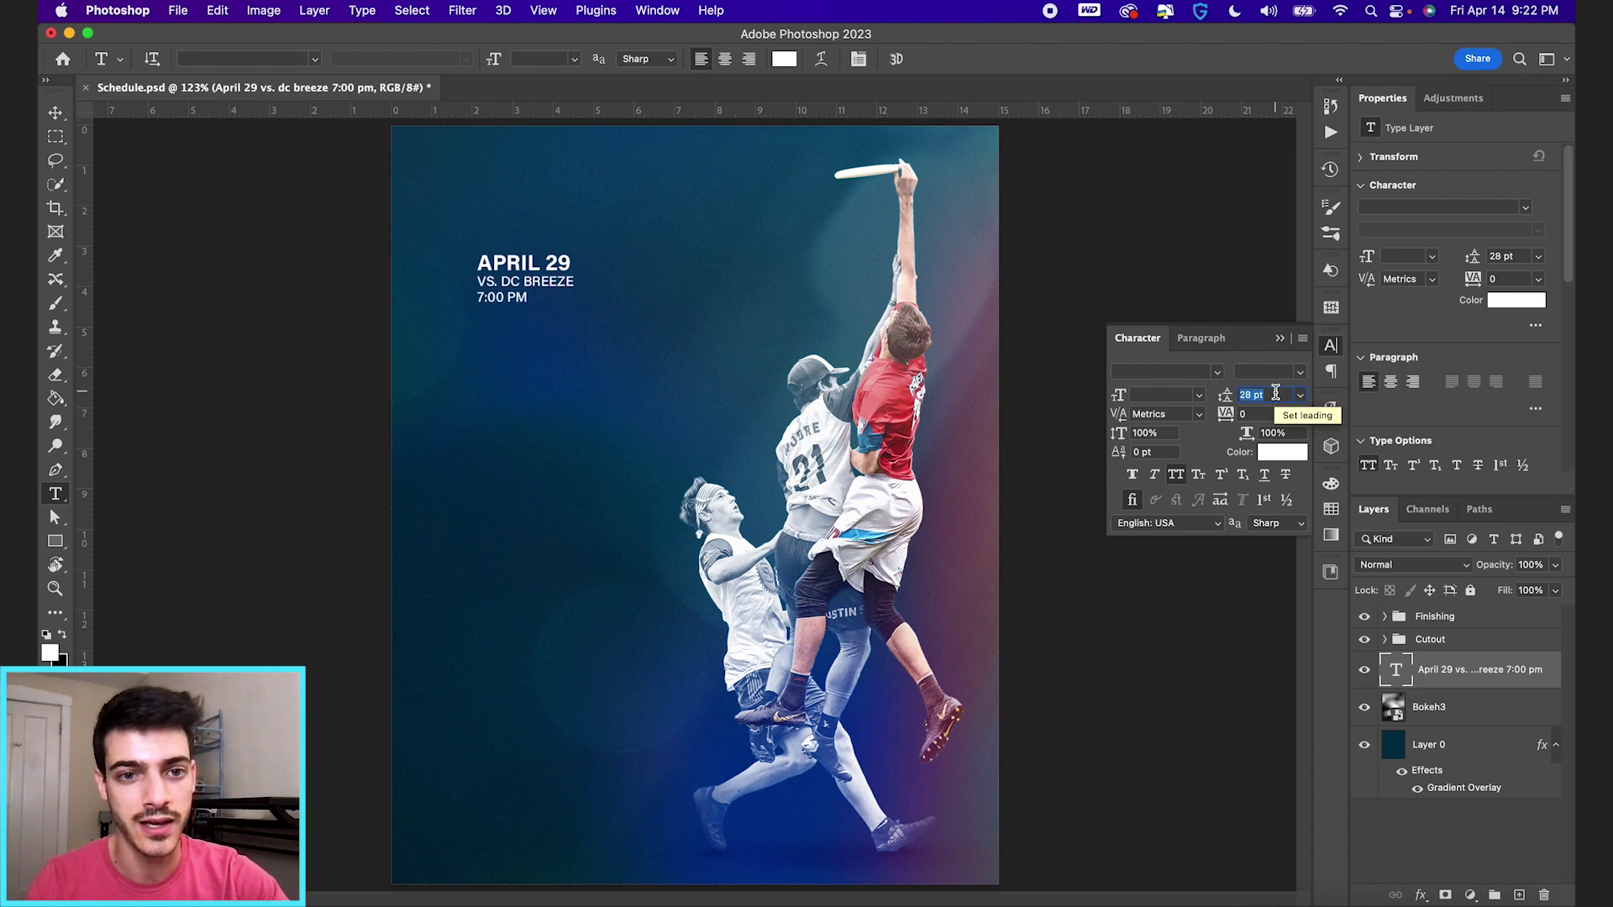
key("Up")
key("Up")
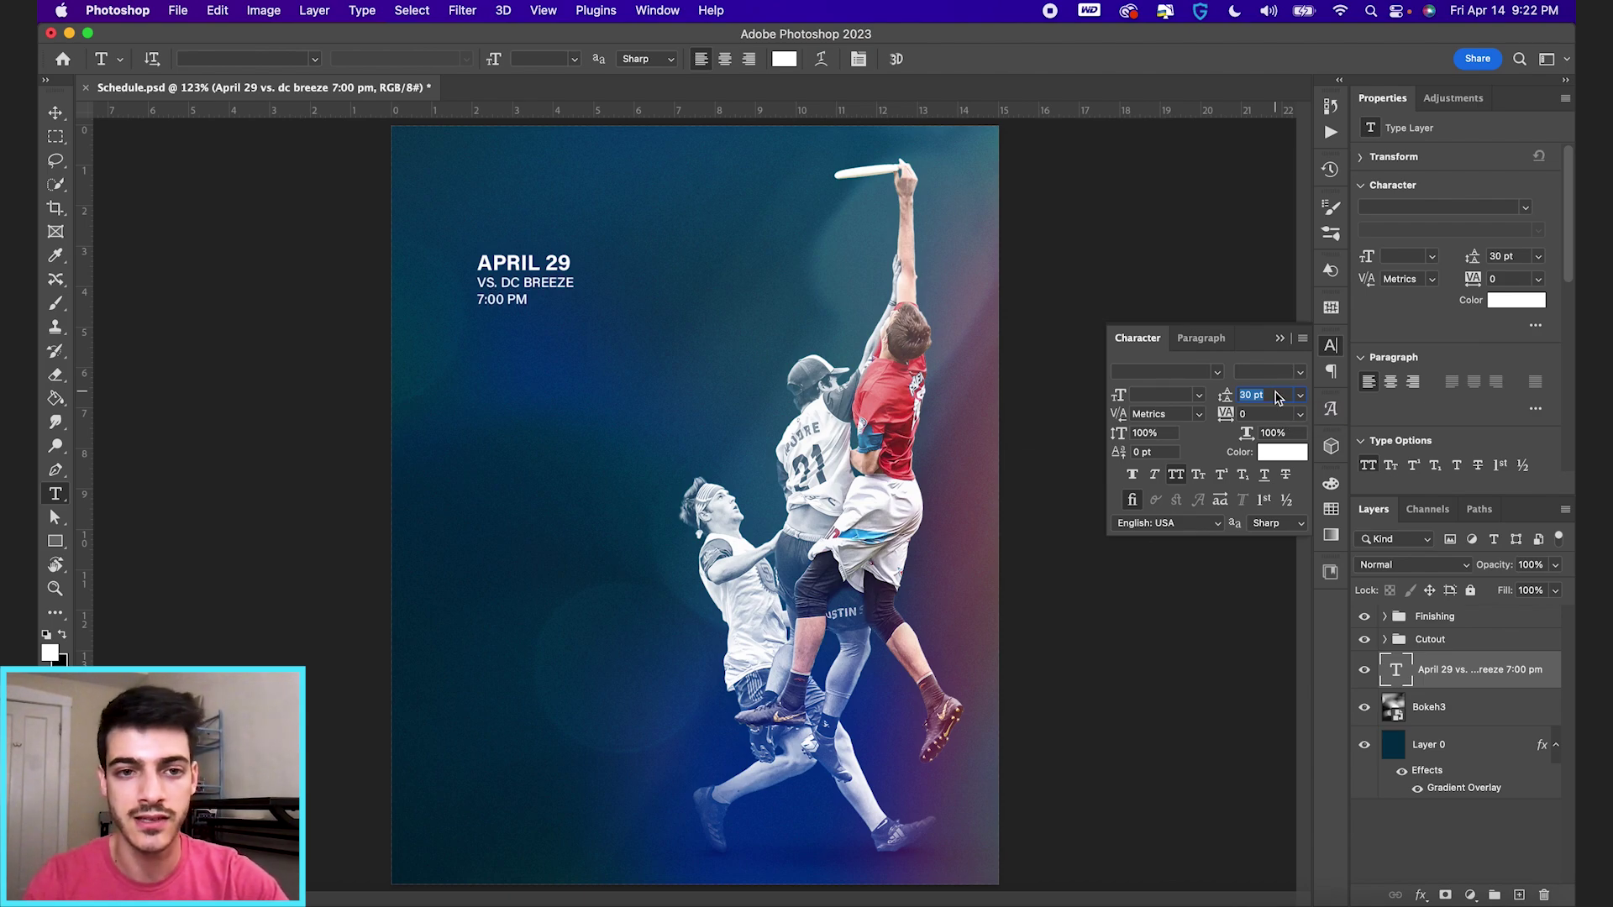
key("Return")
- Change the "APRIL 29" line to the Black font style
left_click_drag(483, 262, 572, 265)
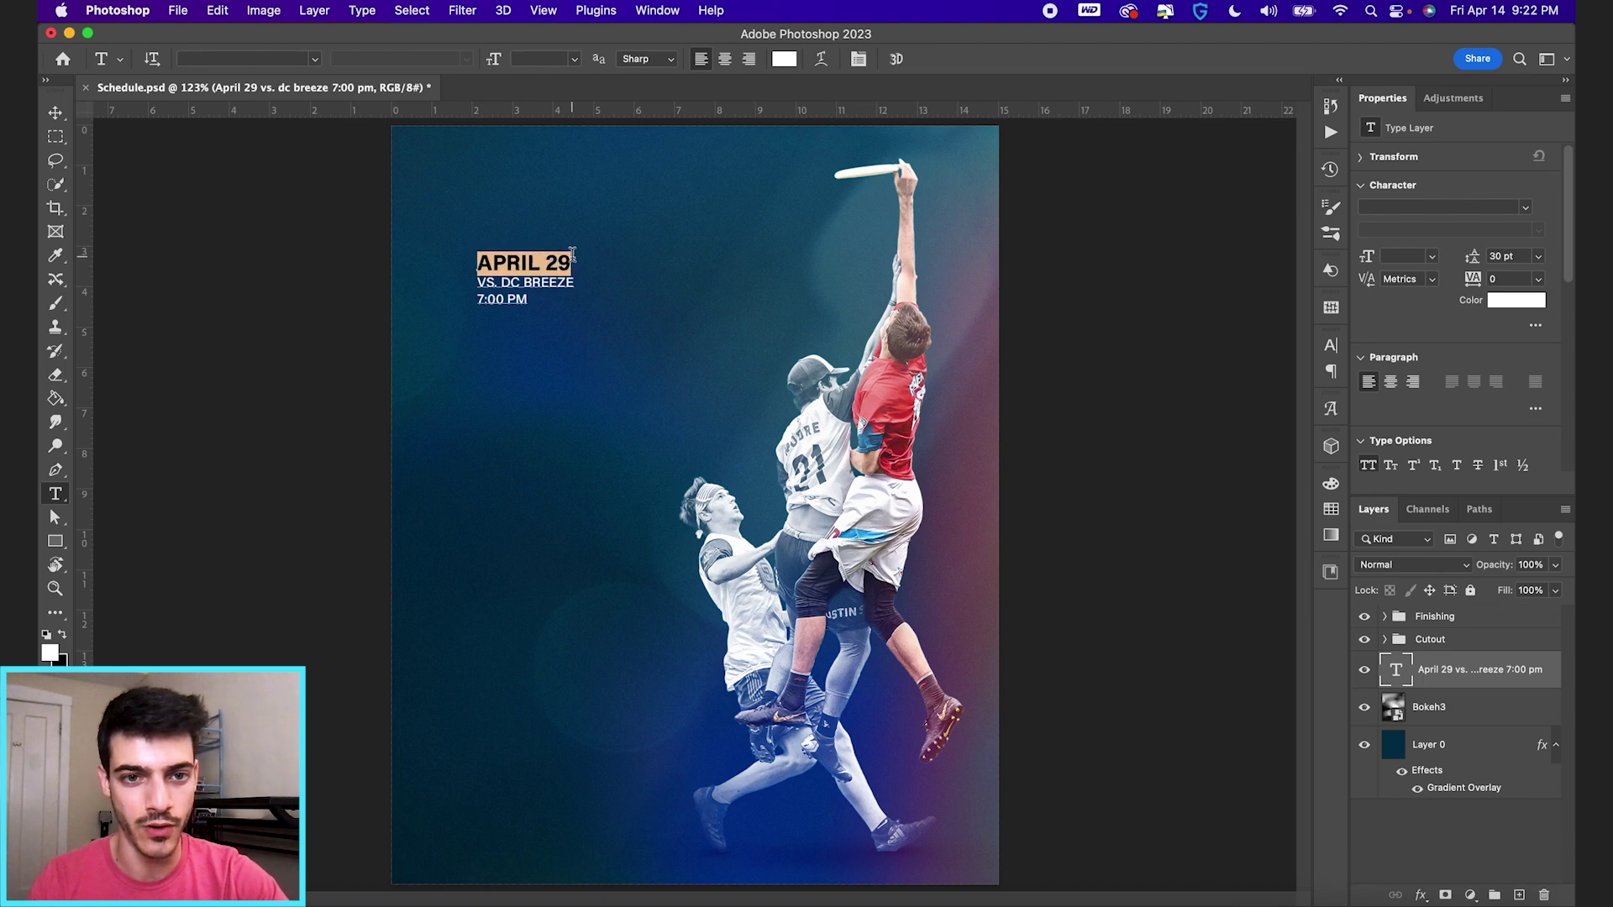
left_click(858, 59)
left_click(1303, 378)
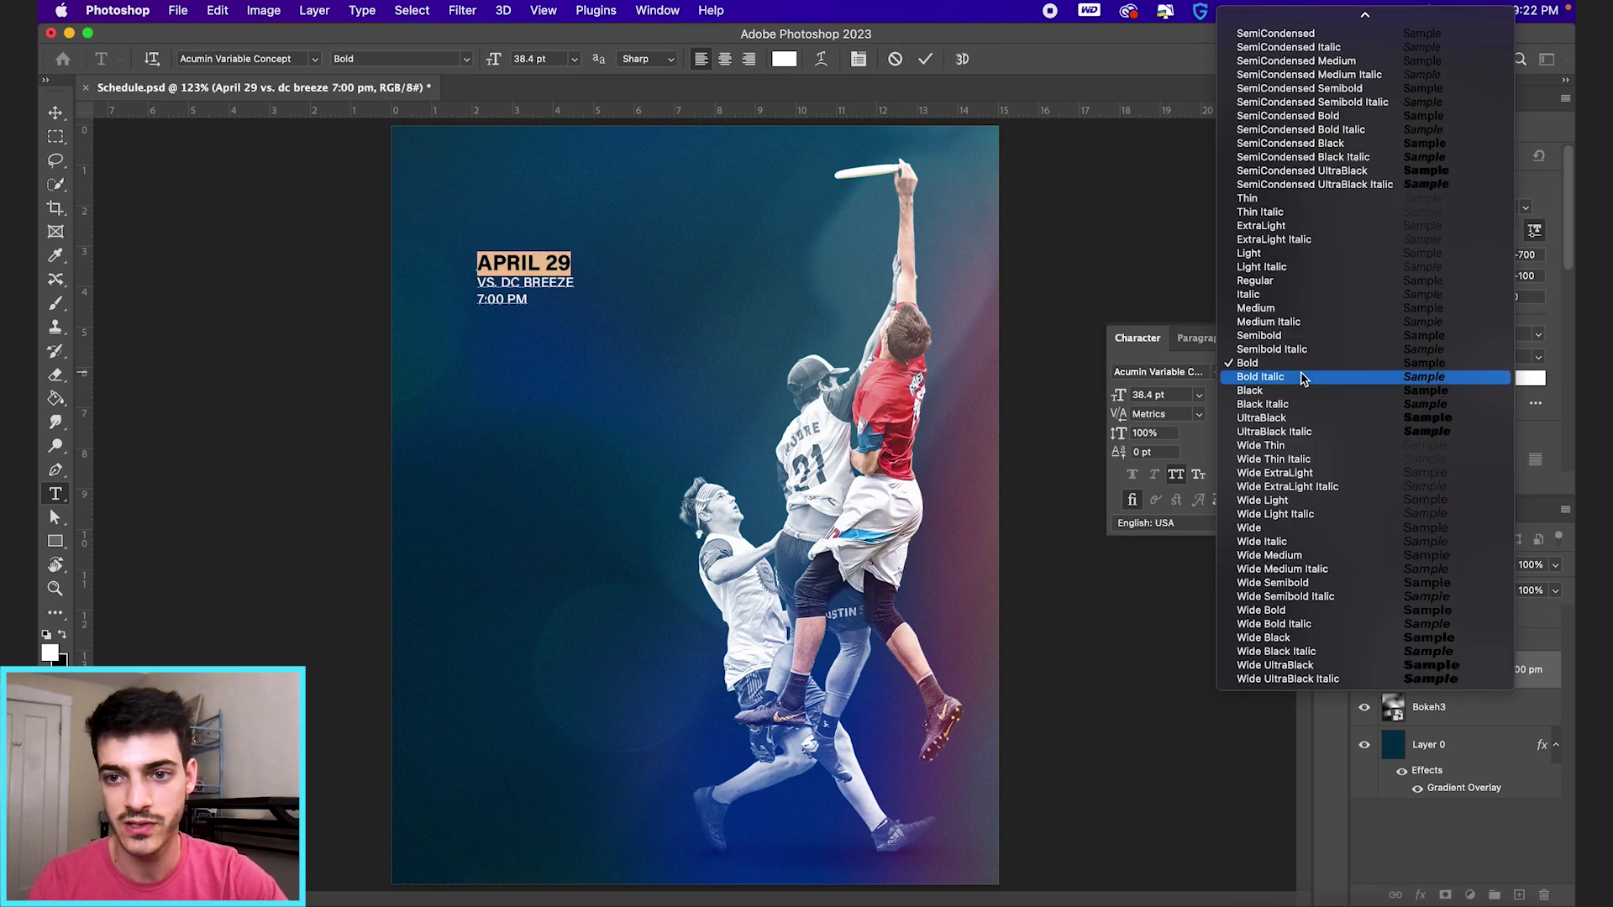
left_click(1302, 390)
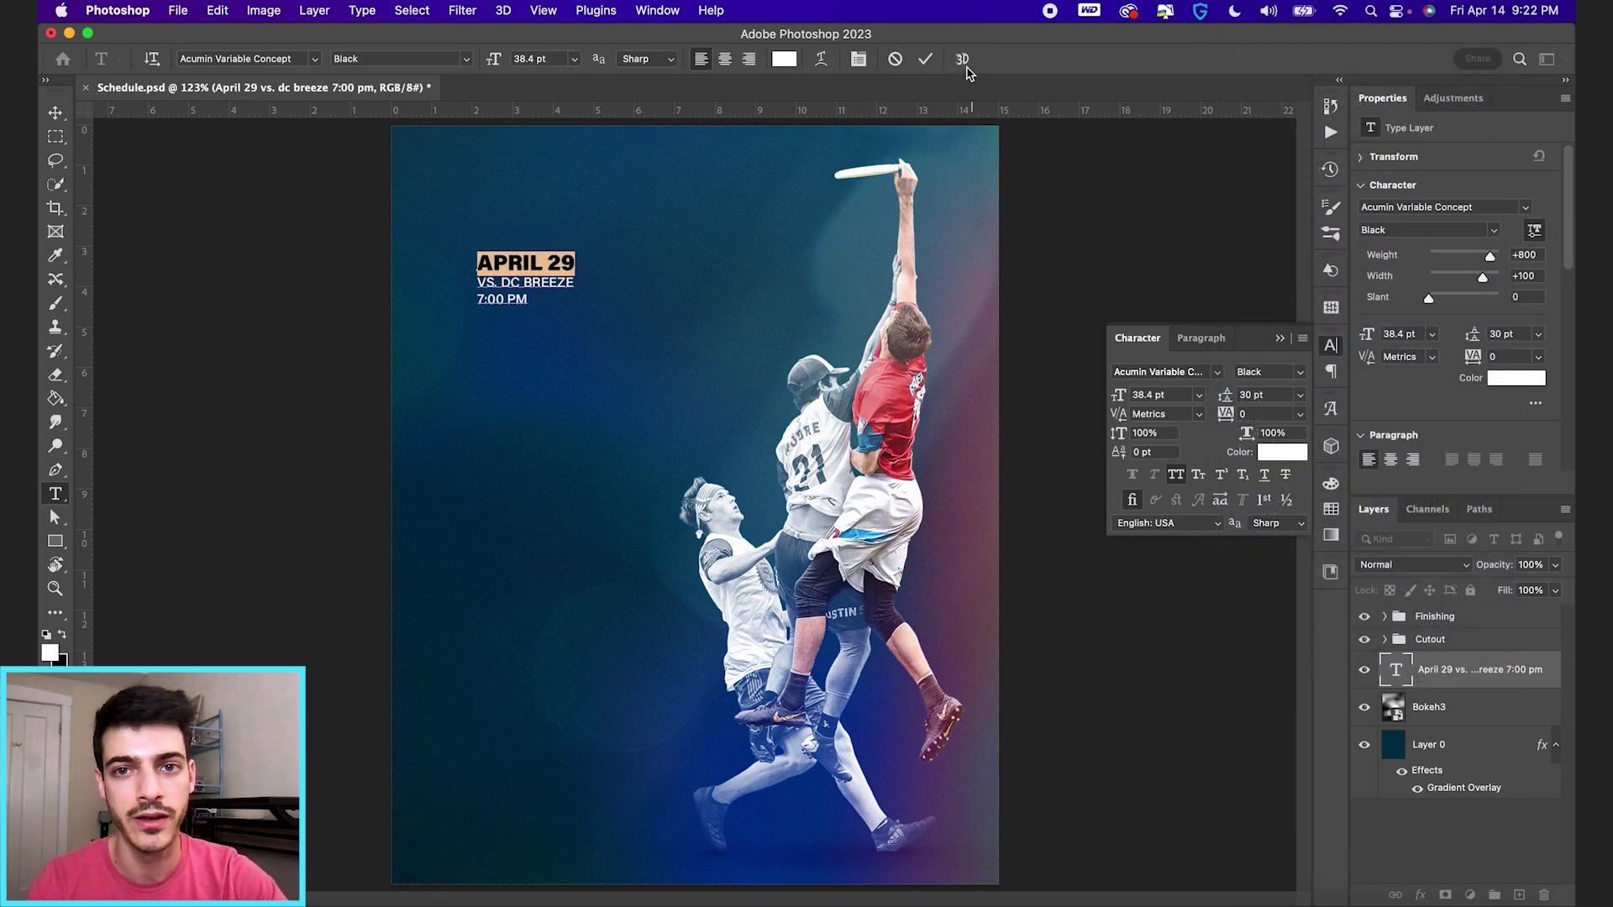
left_click(925, 59)
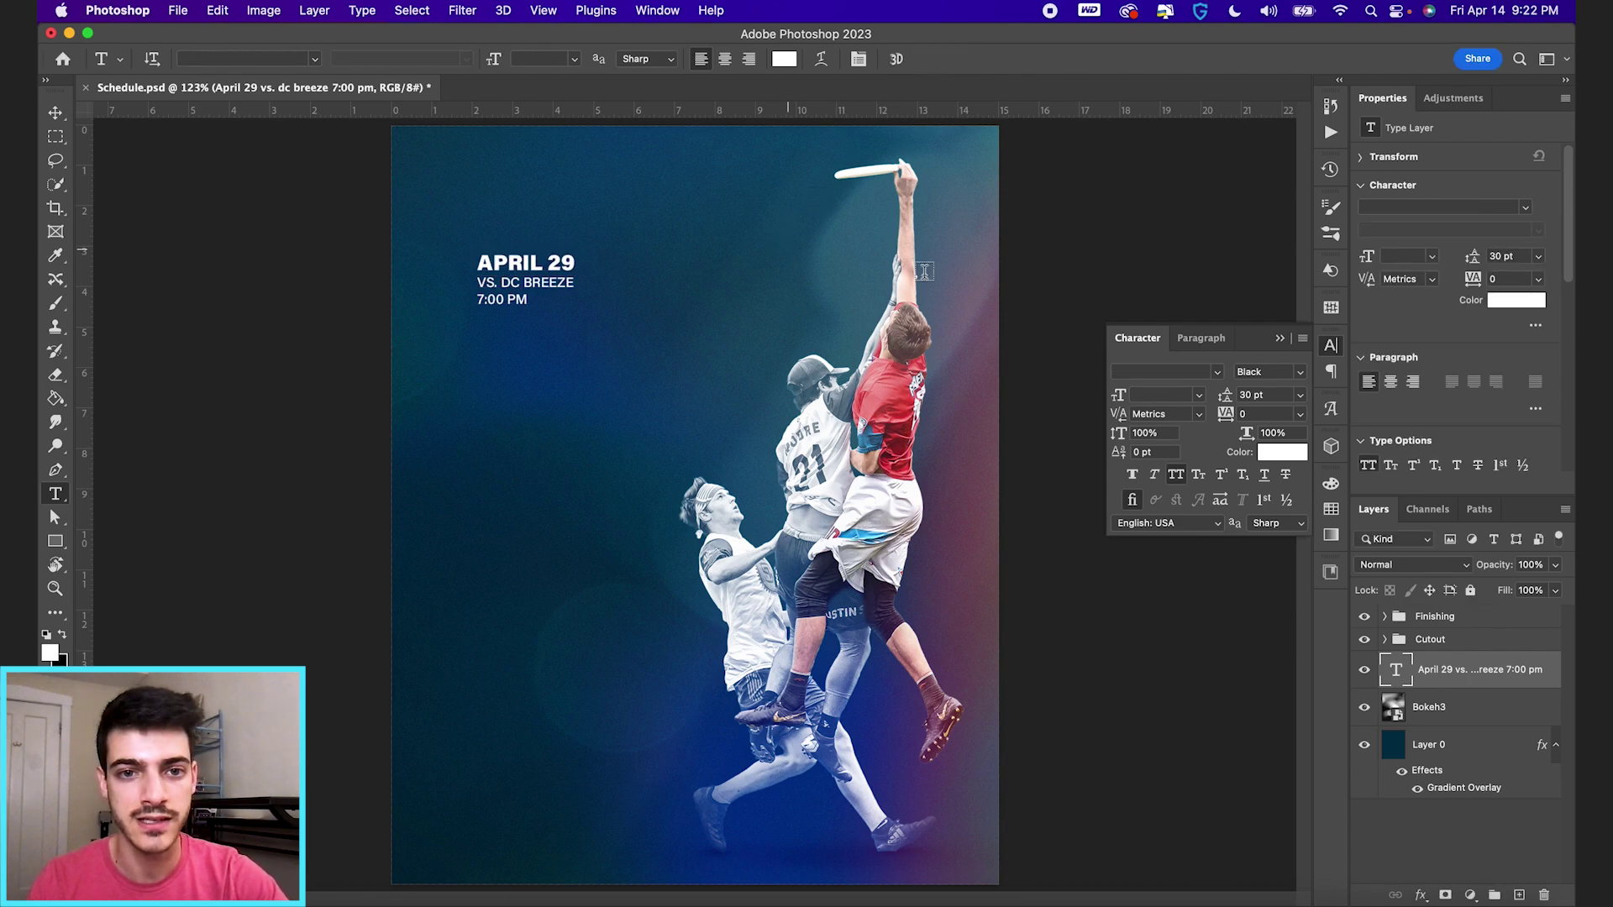
left_click(1279, 338)
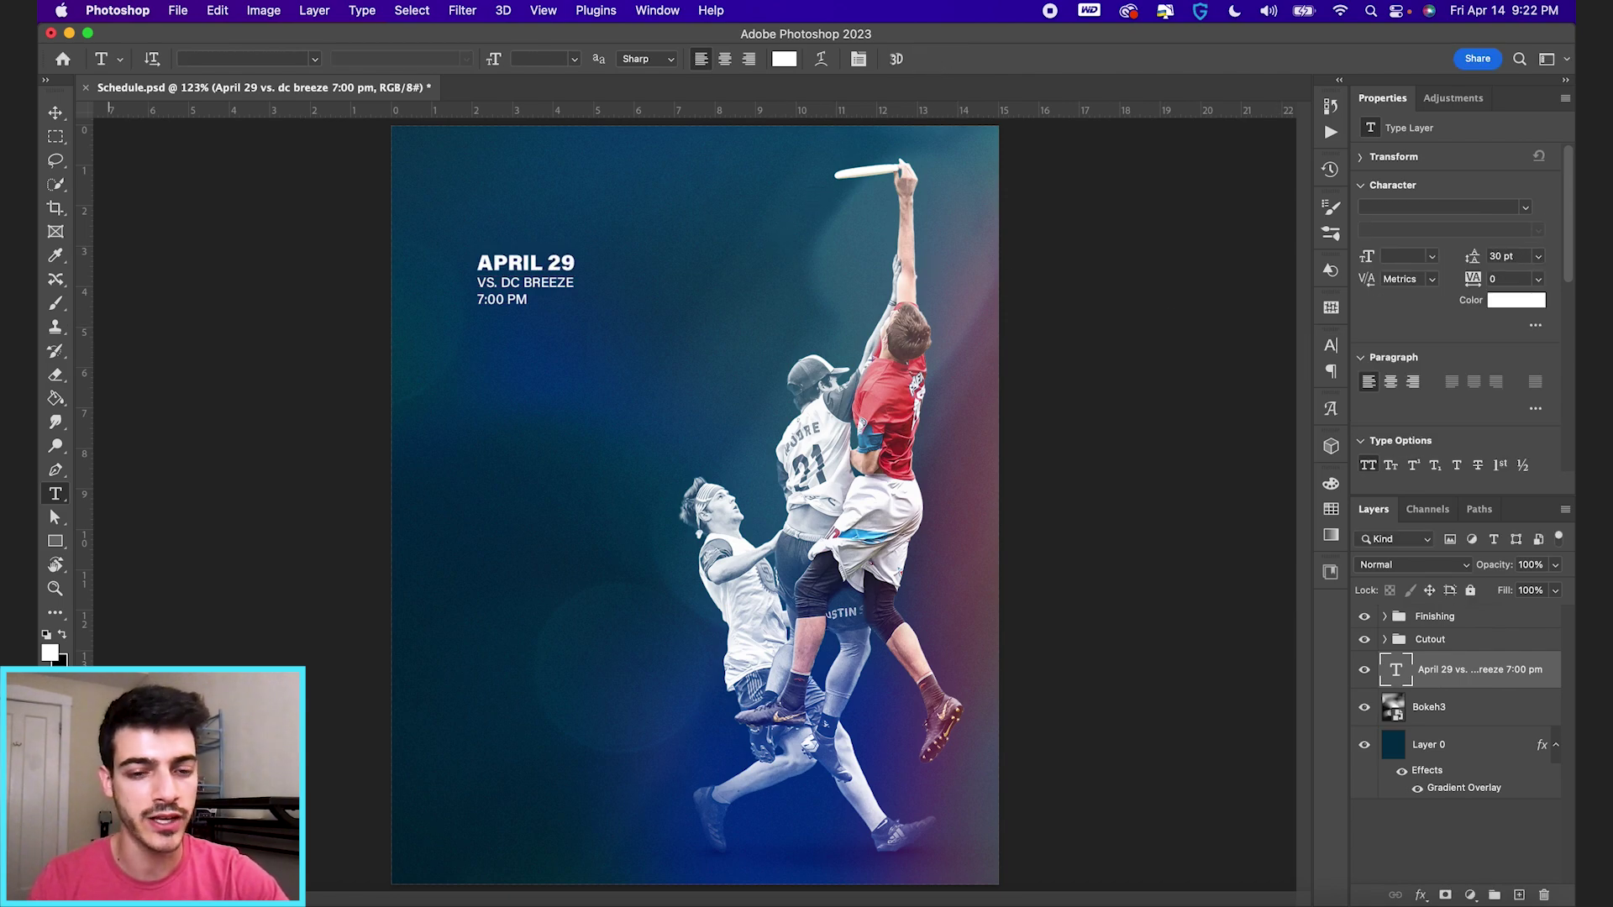
- Place the whiteB logo file in the poster and scale it down to about 1.4 in wide, left of the game text
key("super+Tab")
left_click_drag(306, 252, 544, 594)
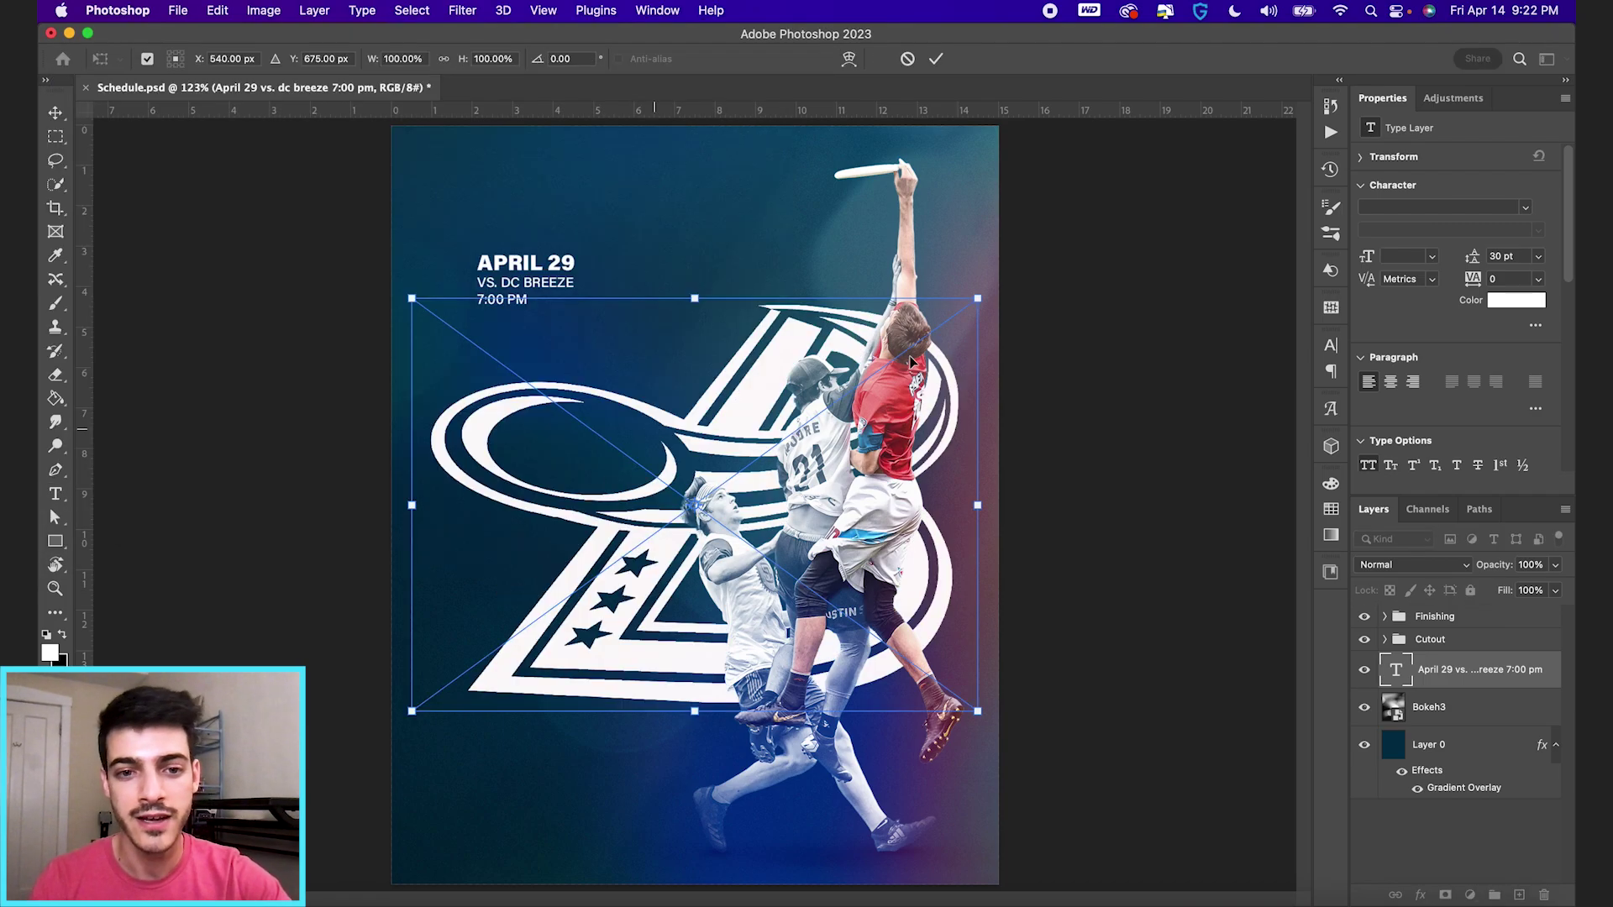
left_click_drag(977, 298, 489, 316)
key("Return")
- Enlarge the whiteB logo to about 1.65 in wide so its height matches the three-line text block
scroll(488, 316, "up", 5)
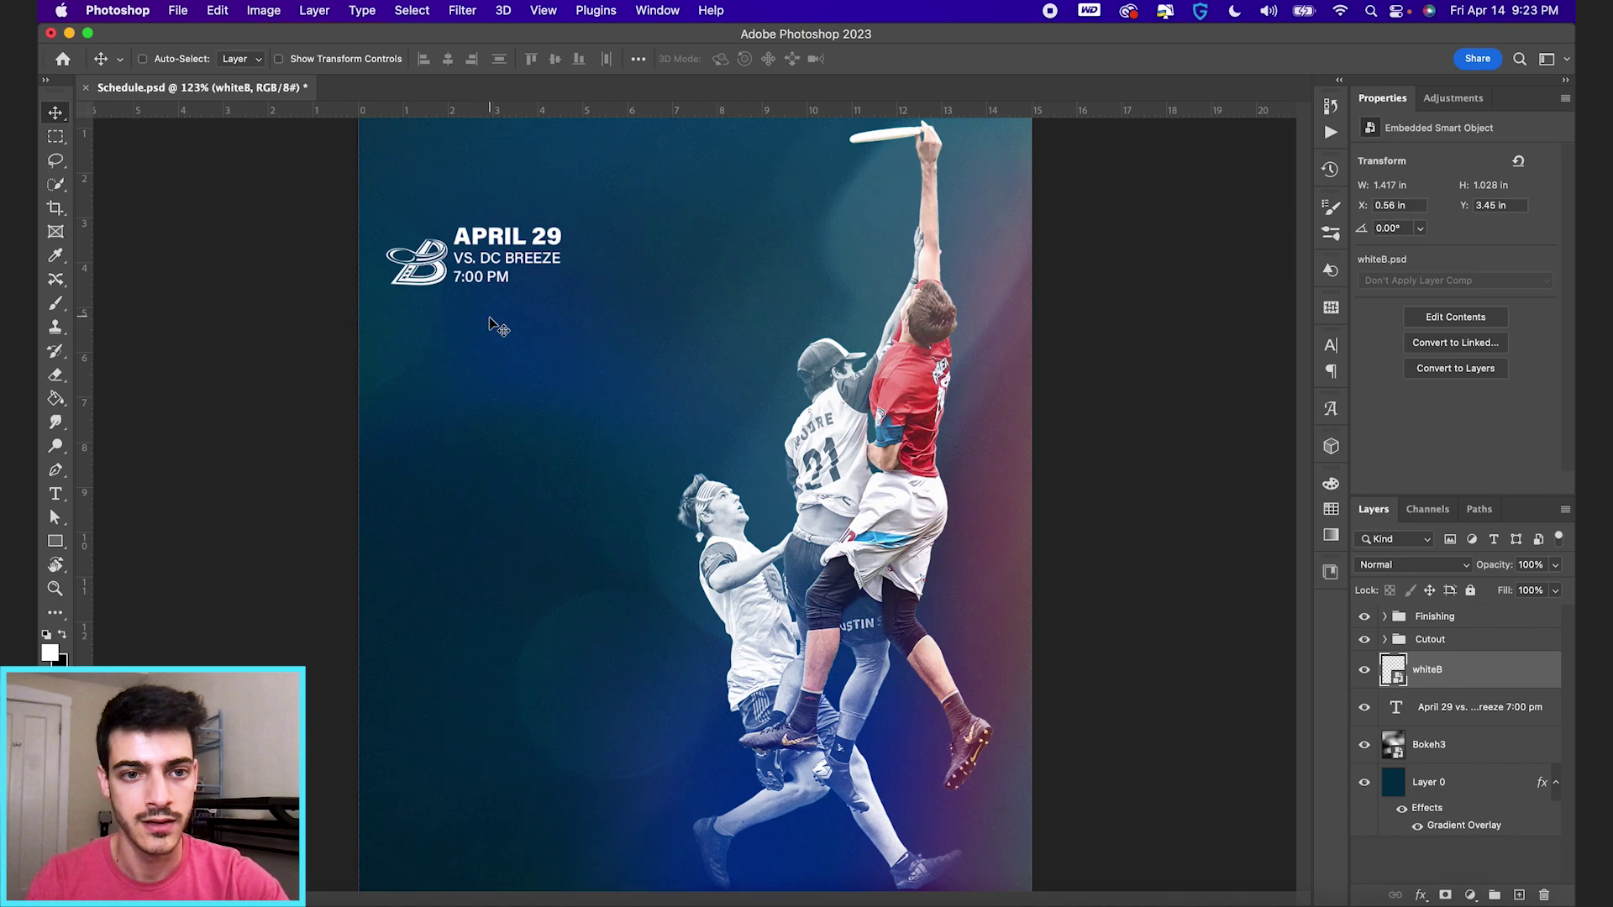
scroll(489, 316, "up", 4)
scroll(489, 321, "up", 4)
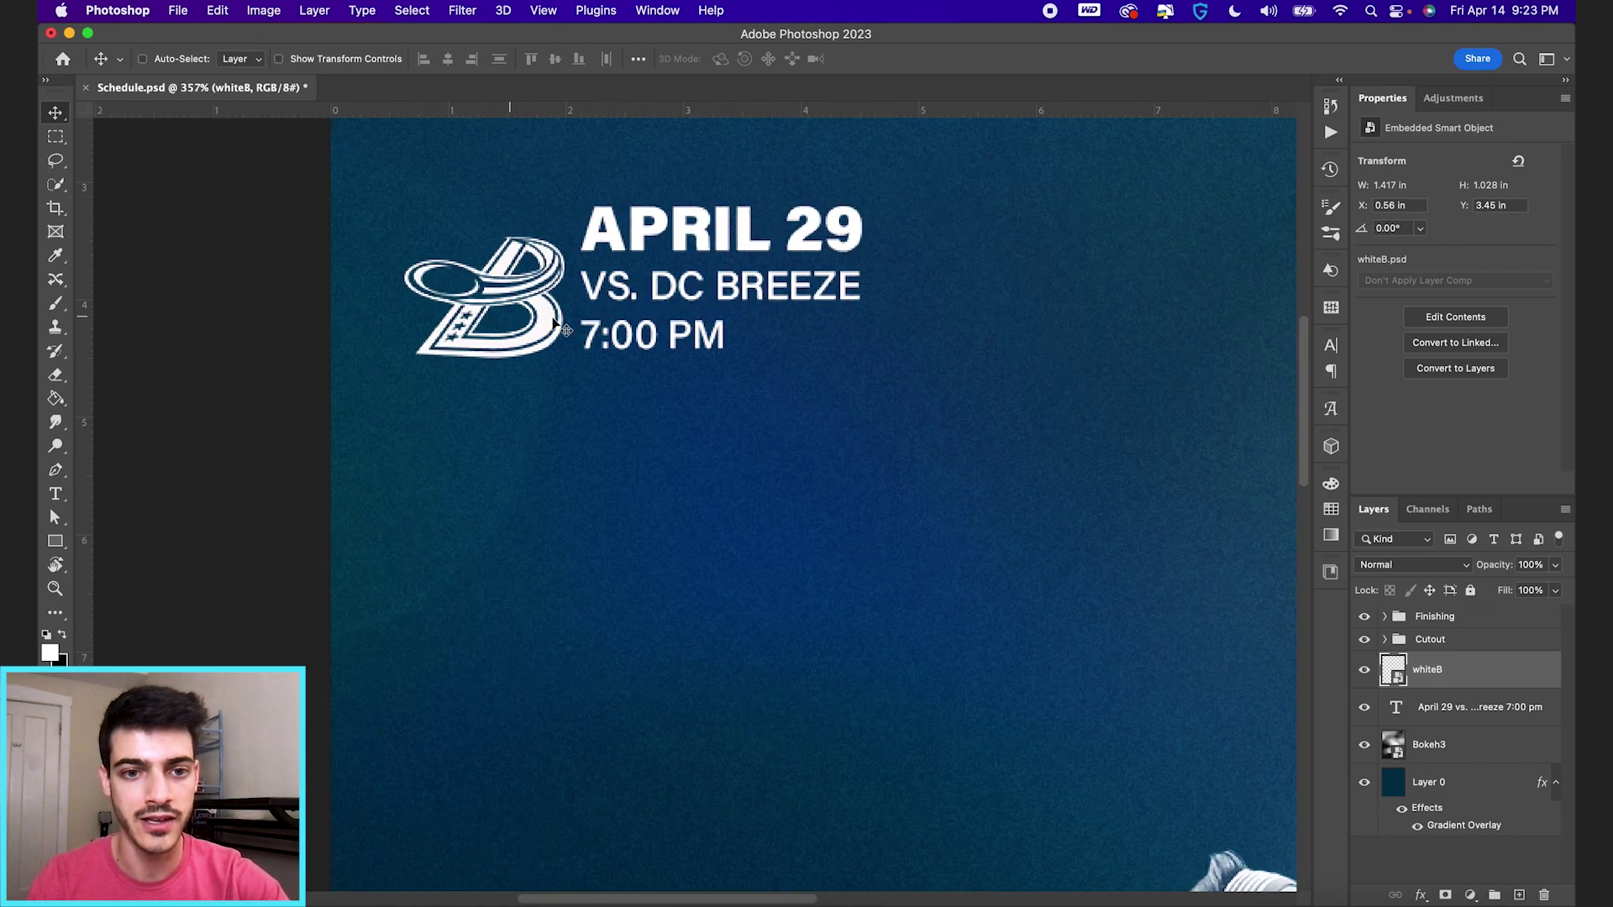
left_click_drag(579, 314, 576, 304)
key("ctrl+t")
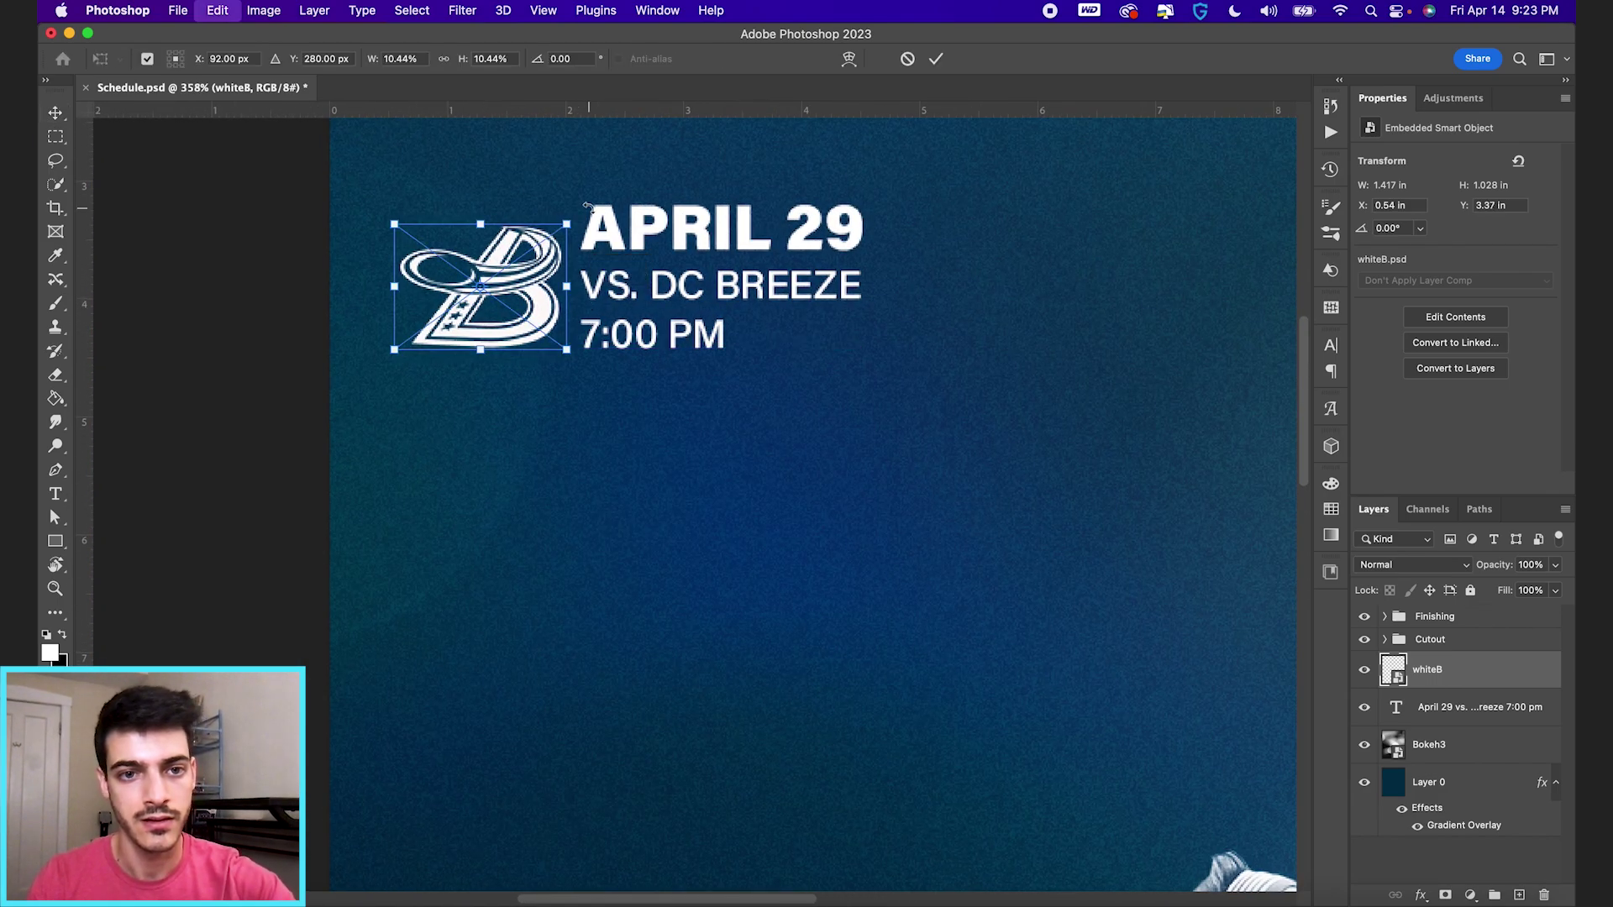
left_click_drag(563, 227, 603, 199)
key("Return")
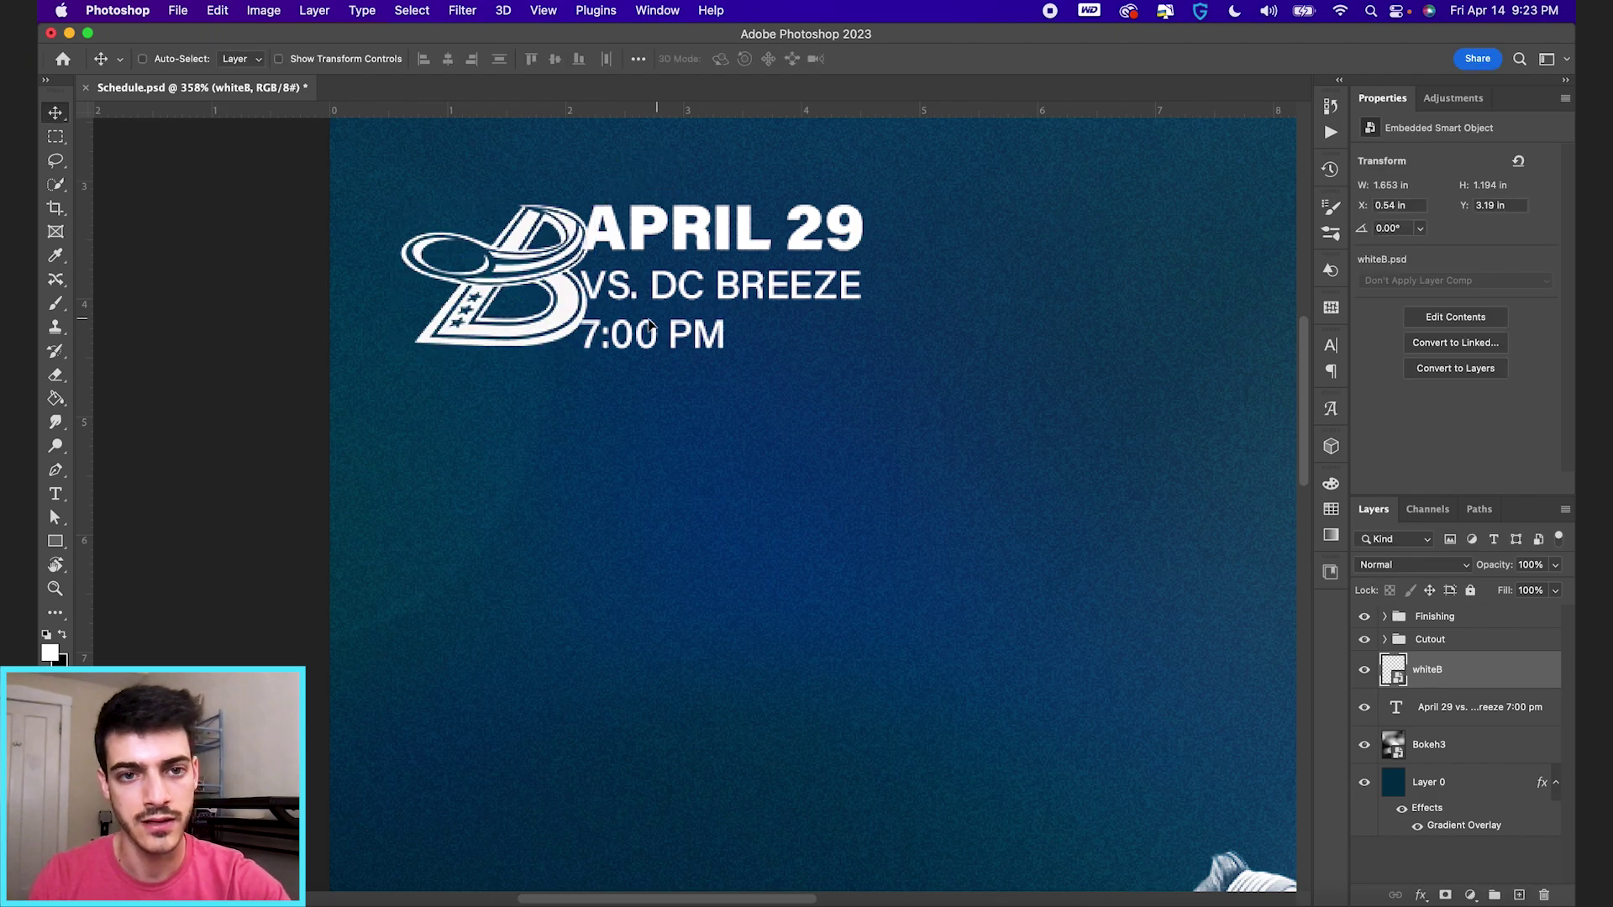
- Leave a small gap between the logo and the game text, and move both higher in the poster's upper left area
left_click_drag(684, 285, 626, 328)
key("ctrl+0")
left_click_drag(559, 420, 584, 381)
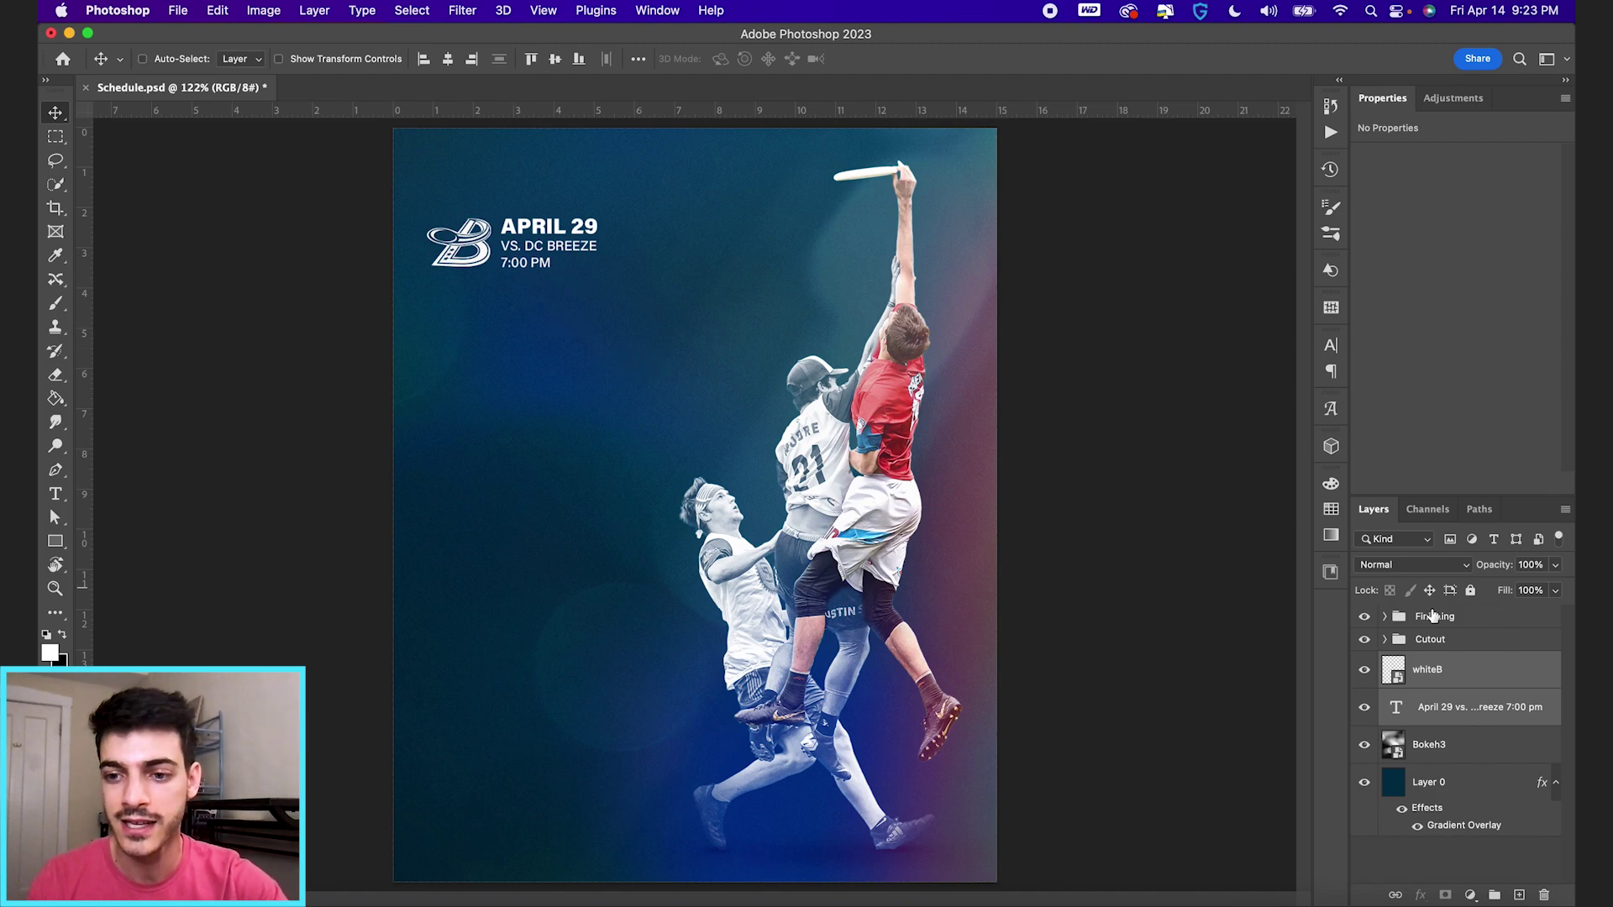
- Group the whiteB logo and the April 29 text layers together and name the group "Game 1"
left_click(1426, 678)
left_click(1432, 716)
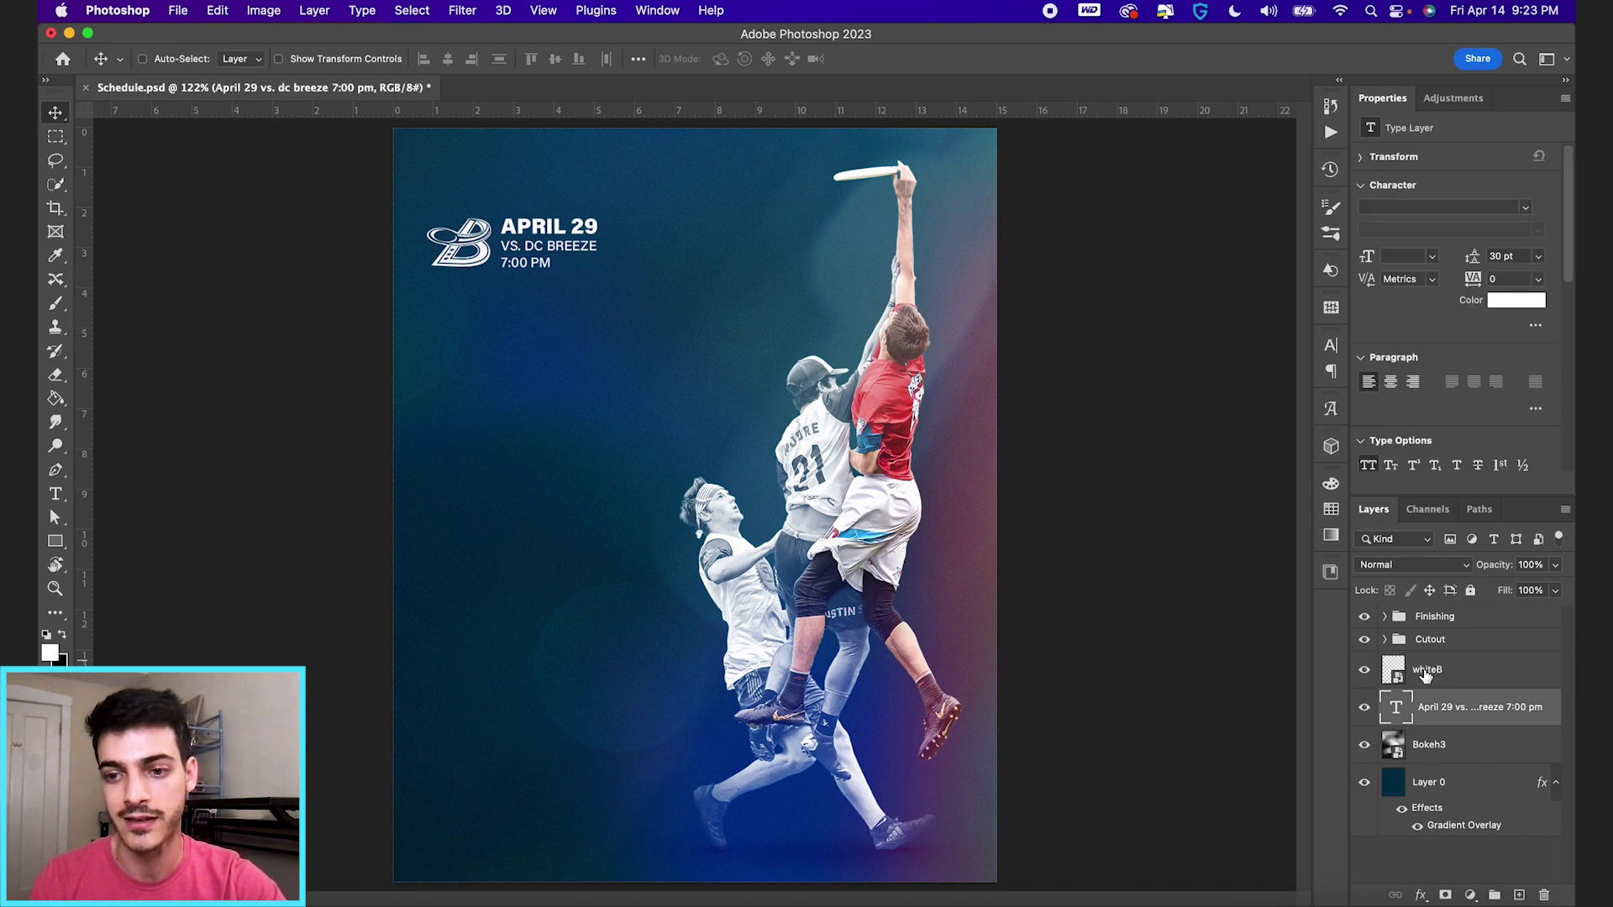
left_click(1432, 676, "shift")
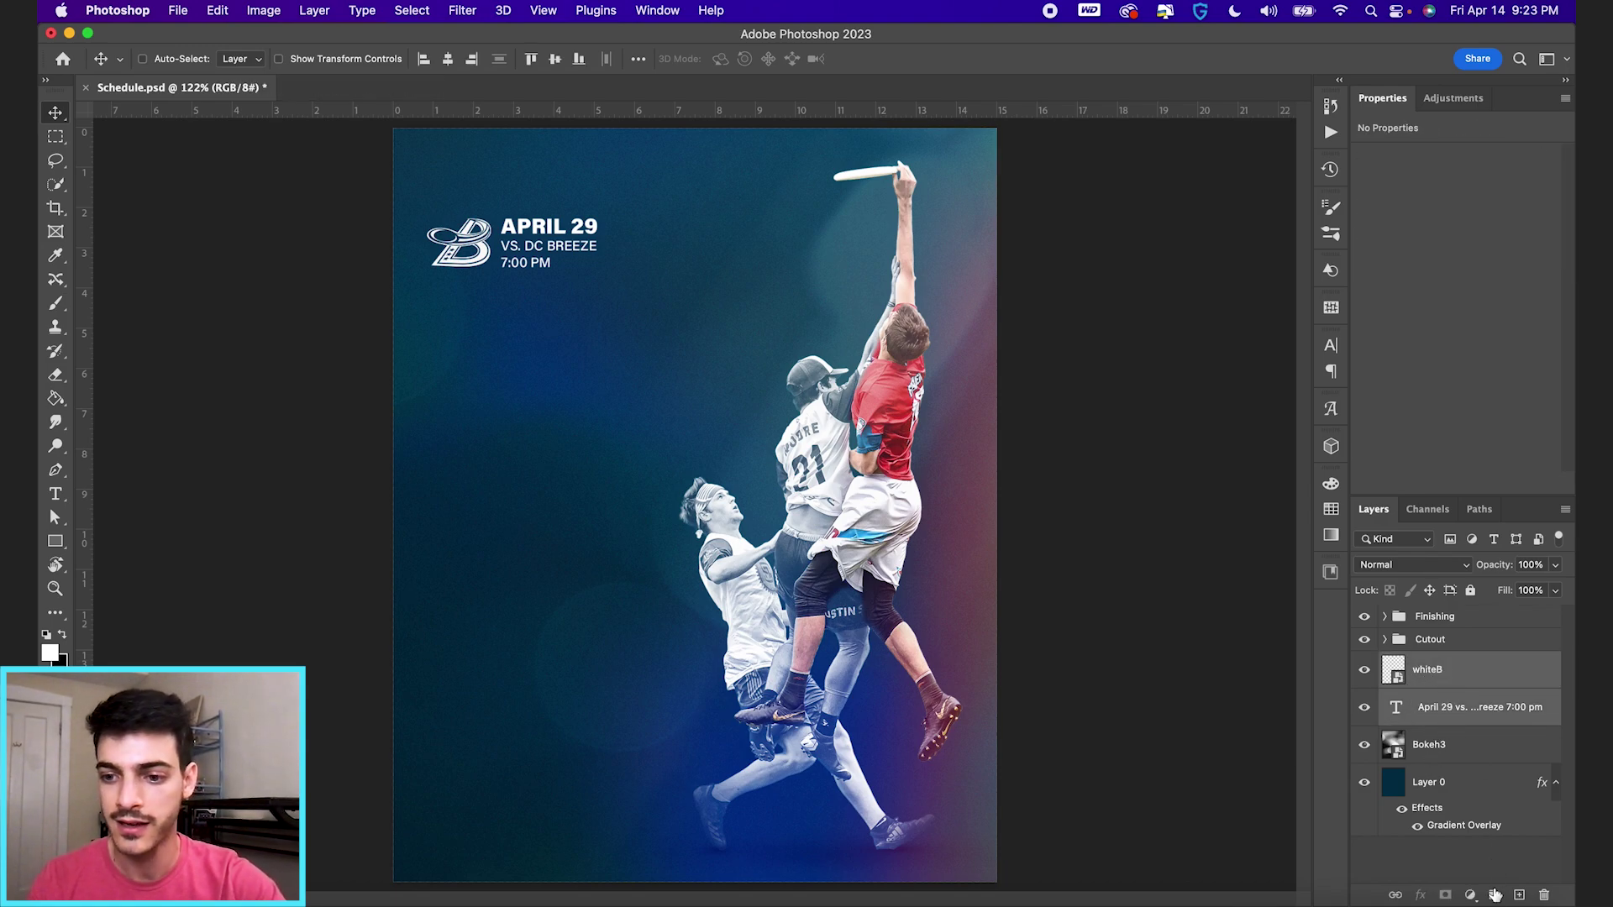
left_click(1494, 896)
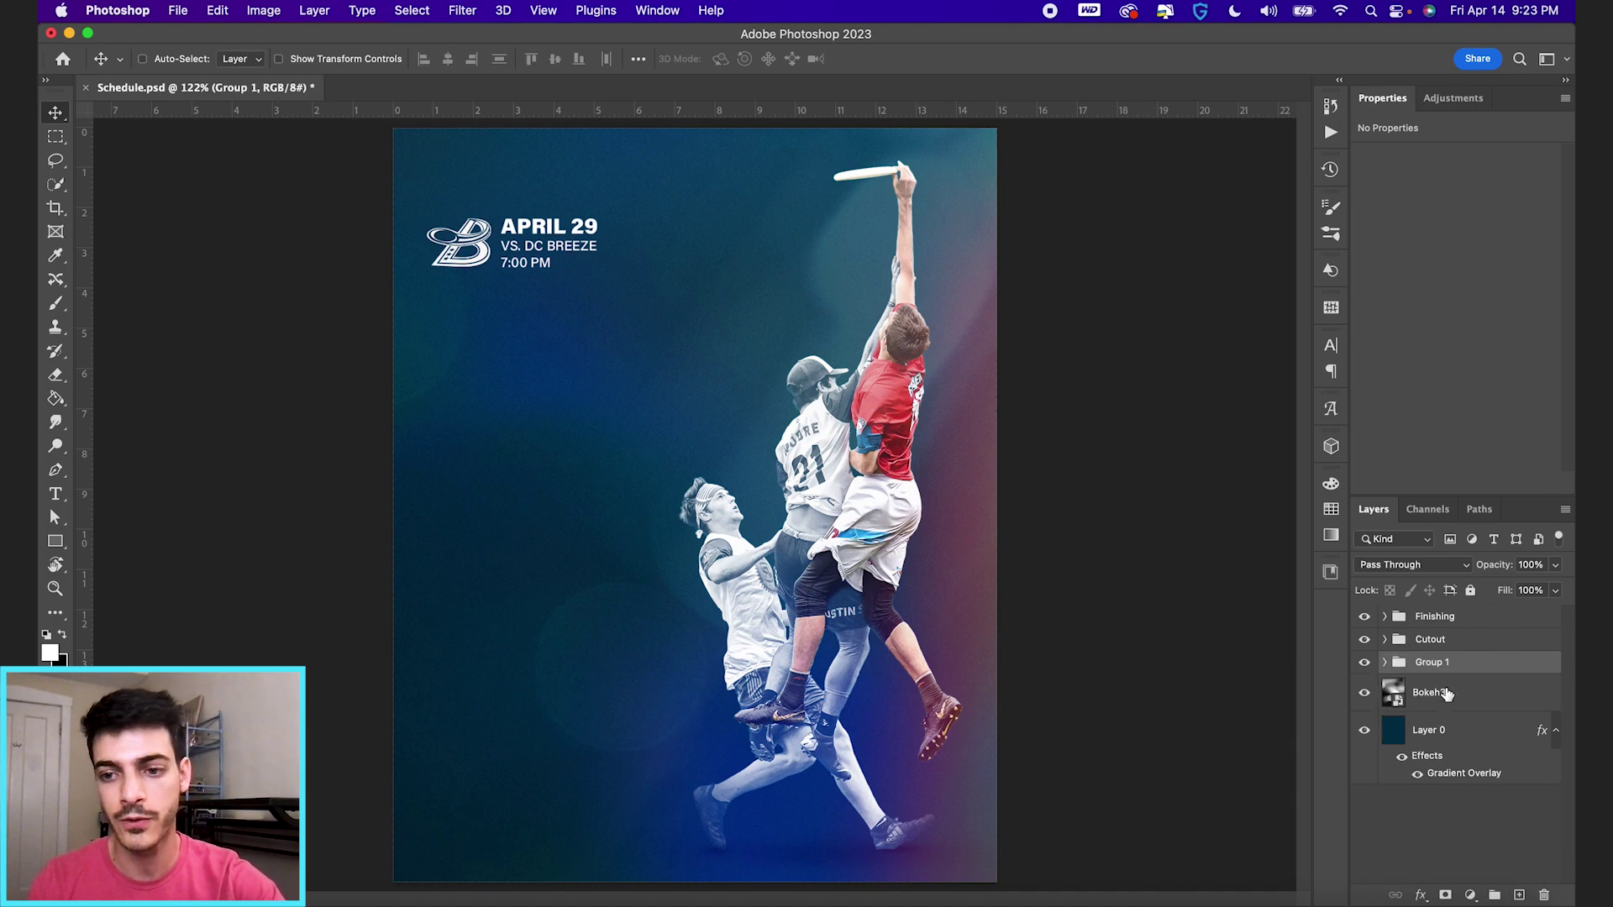
type("Game 1")
key("Return")
- Nudge the Game 1 group slightly up and to the right, and scale it down to about 3.2 in wide
key("shift+Up")
key("shift+Right")
key("super")
key("super+t")
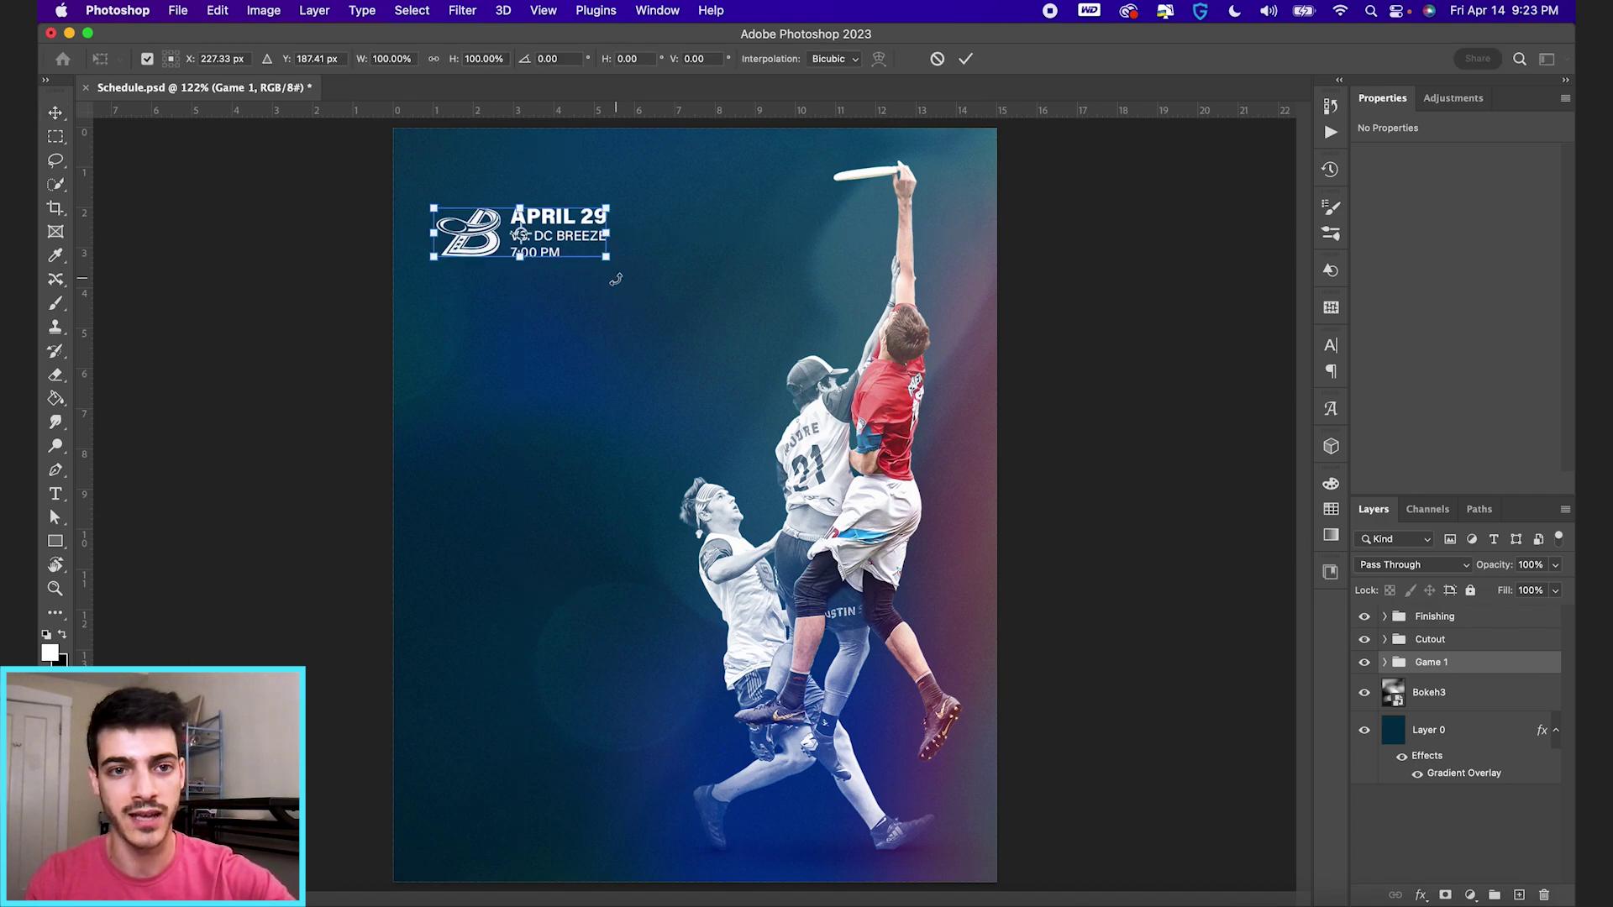
left_click_drag(607, 258, 567, 243)
key("Return")
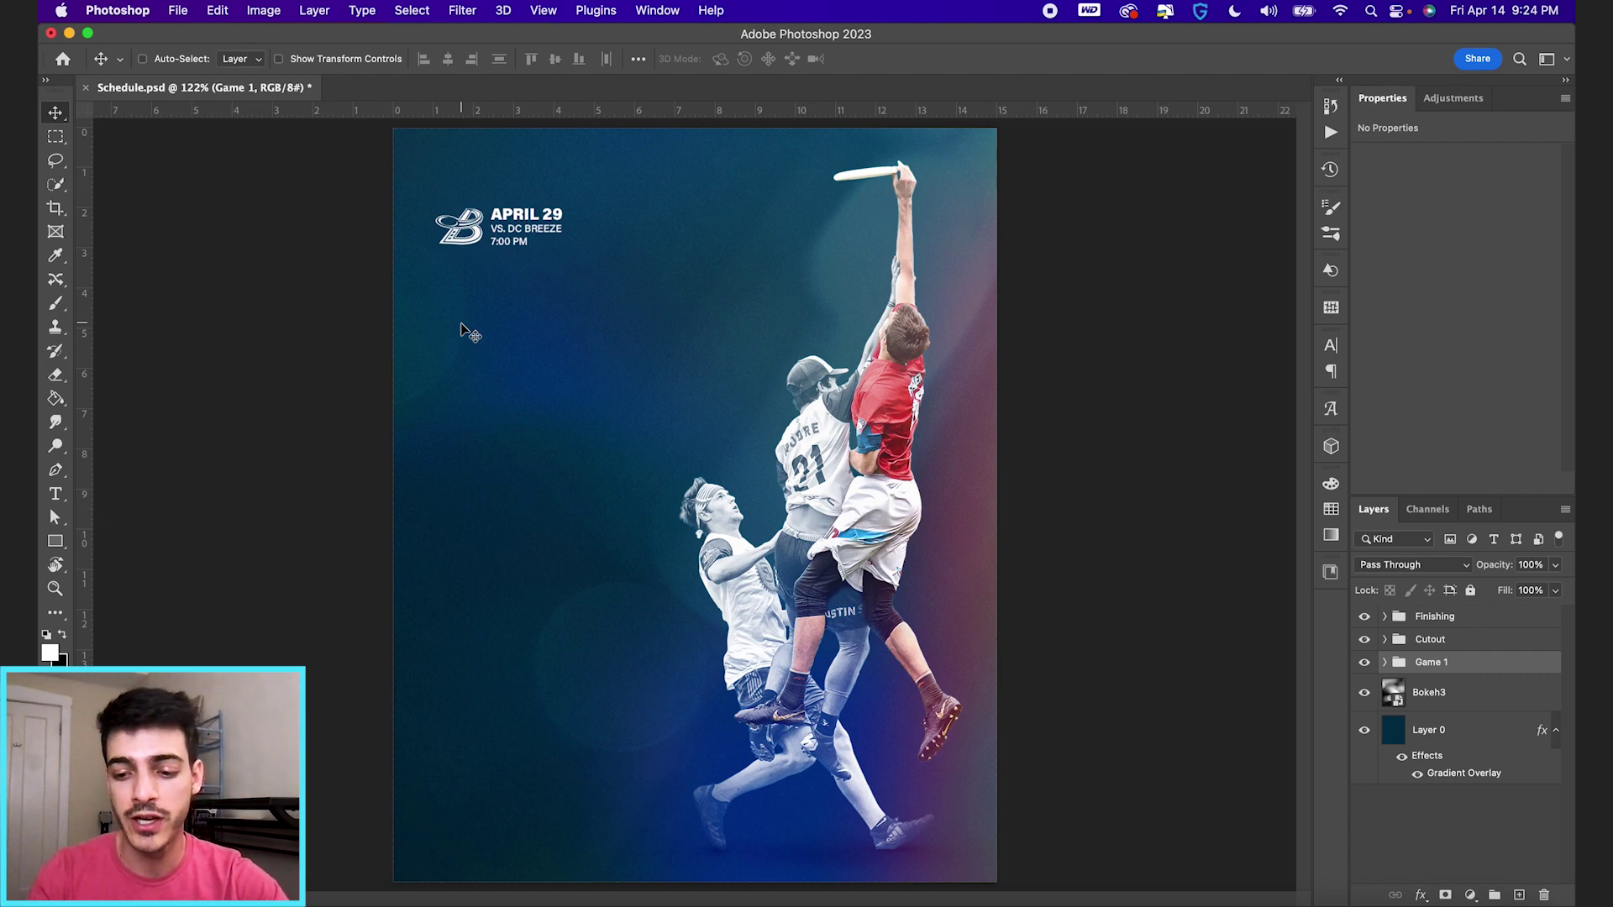
- Show the grid and move the Game 1 group up to about 1 in from the poster's left and top edges
key("super+apostrophe")
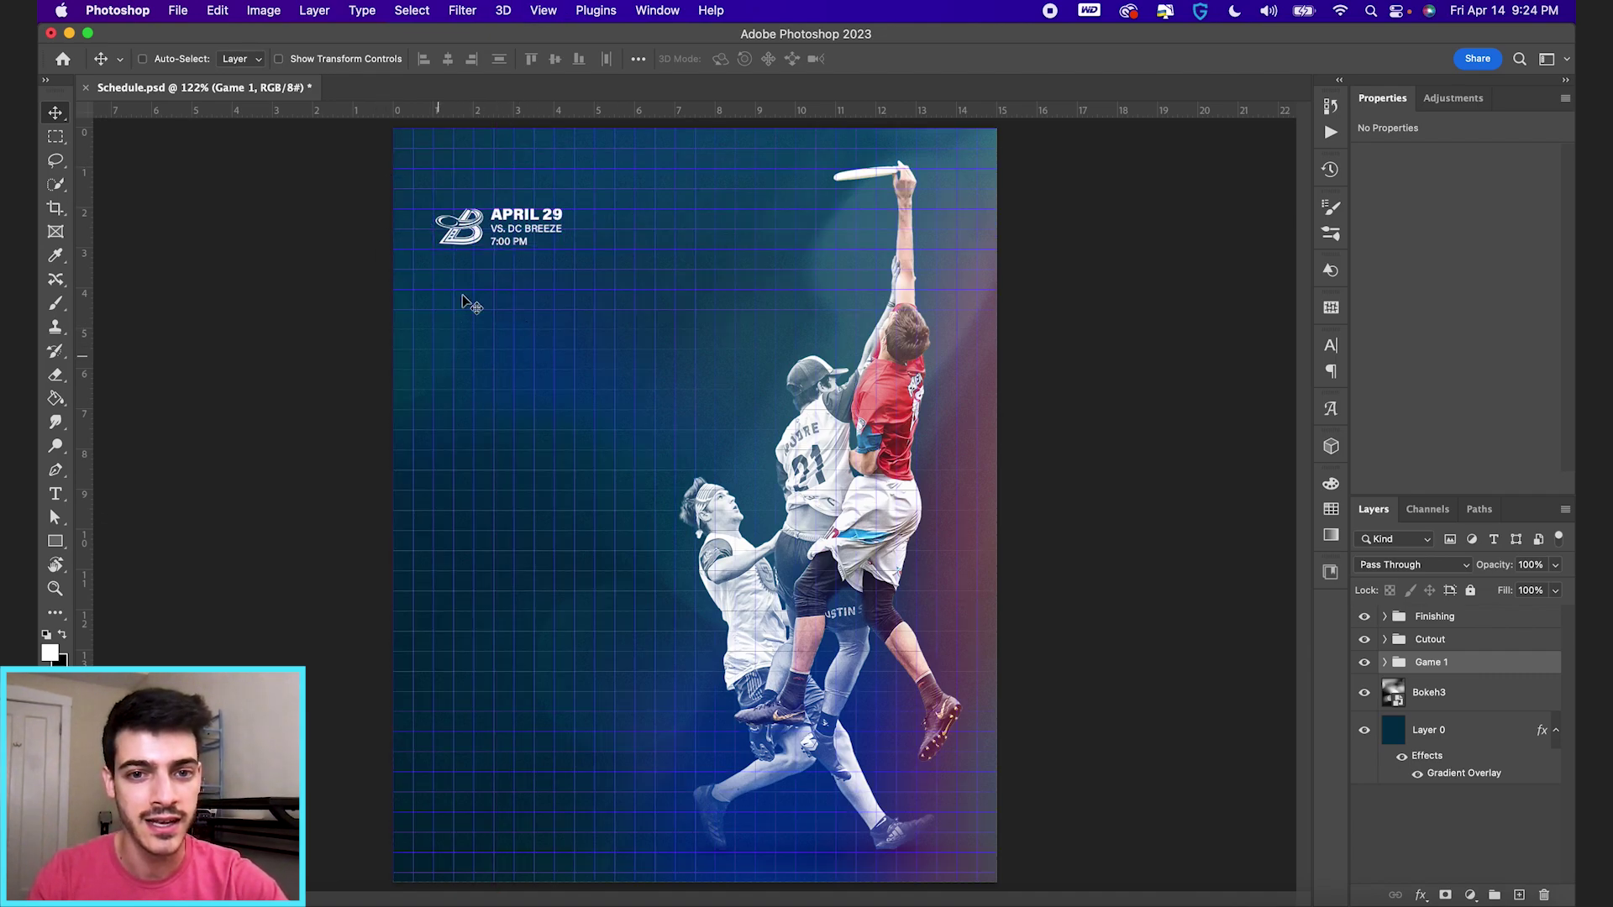
scroll(622, 290, "up", 5)
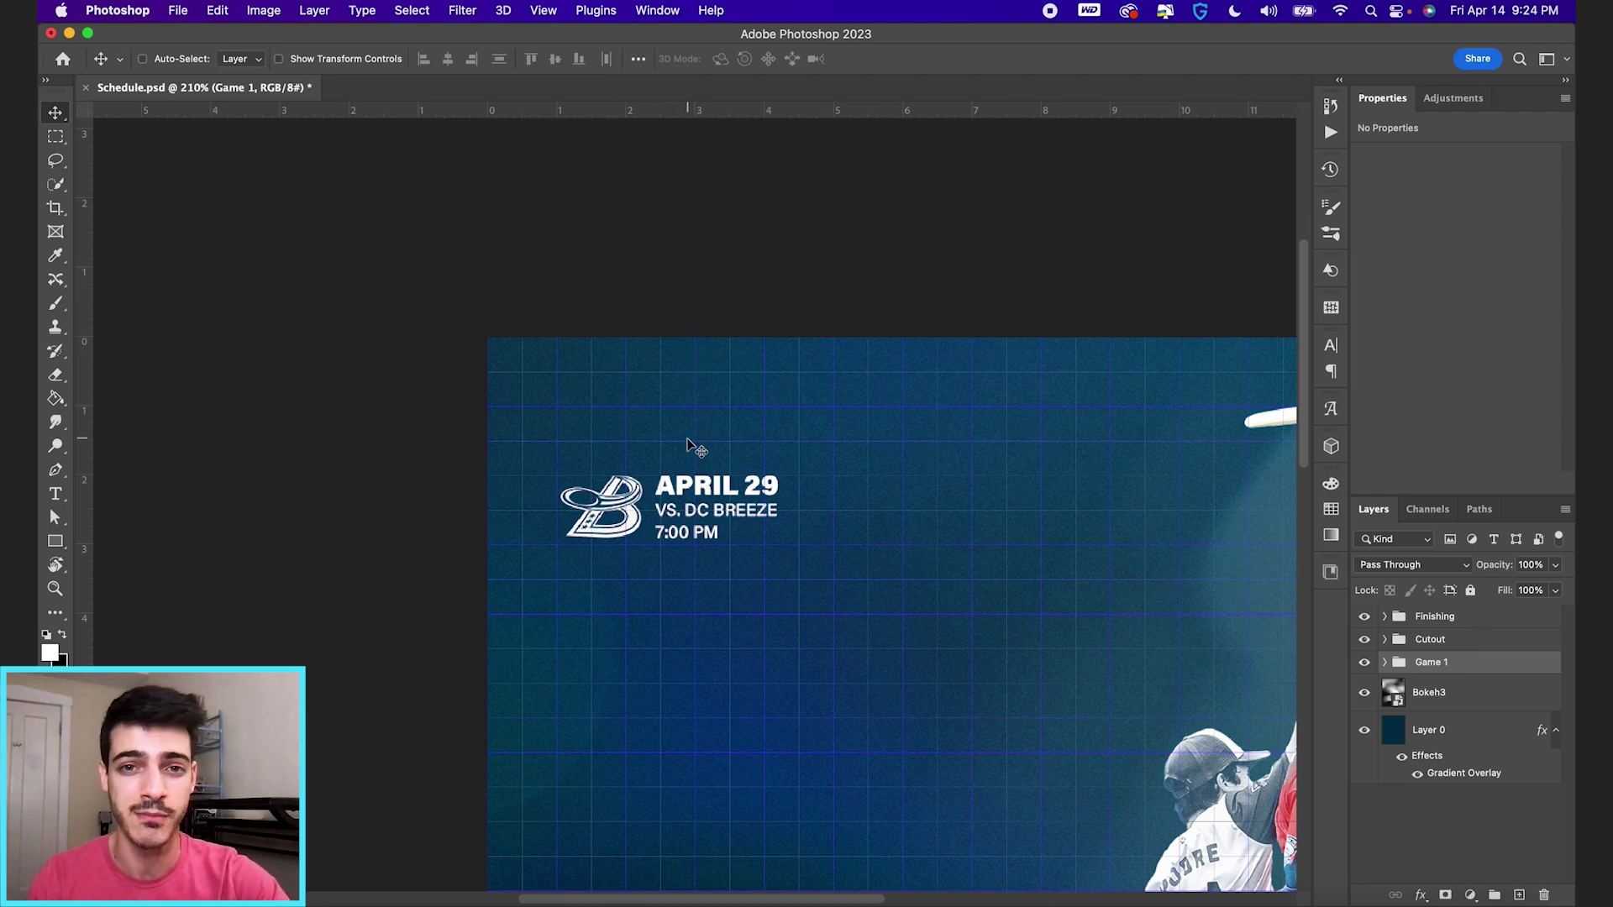
left_click_drag(691, 532, 692, 536)
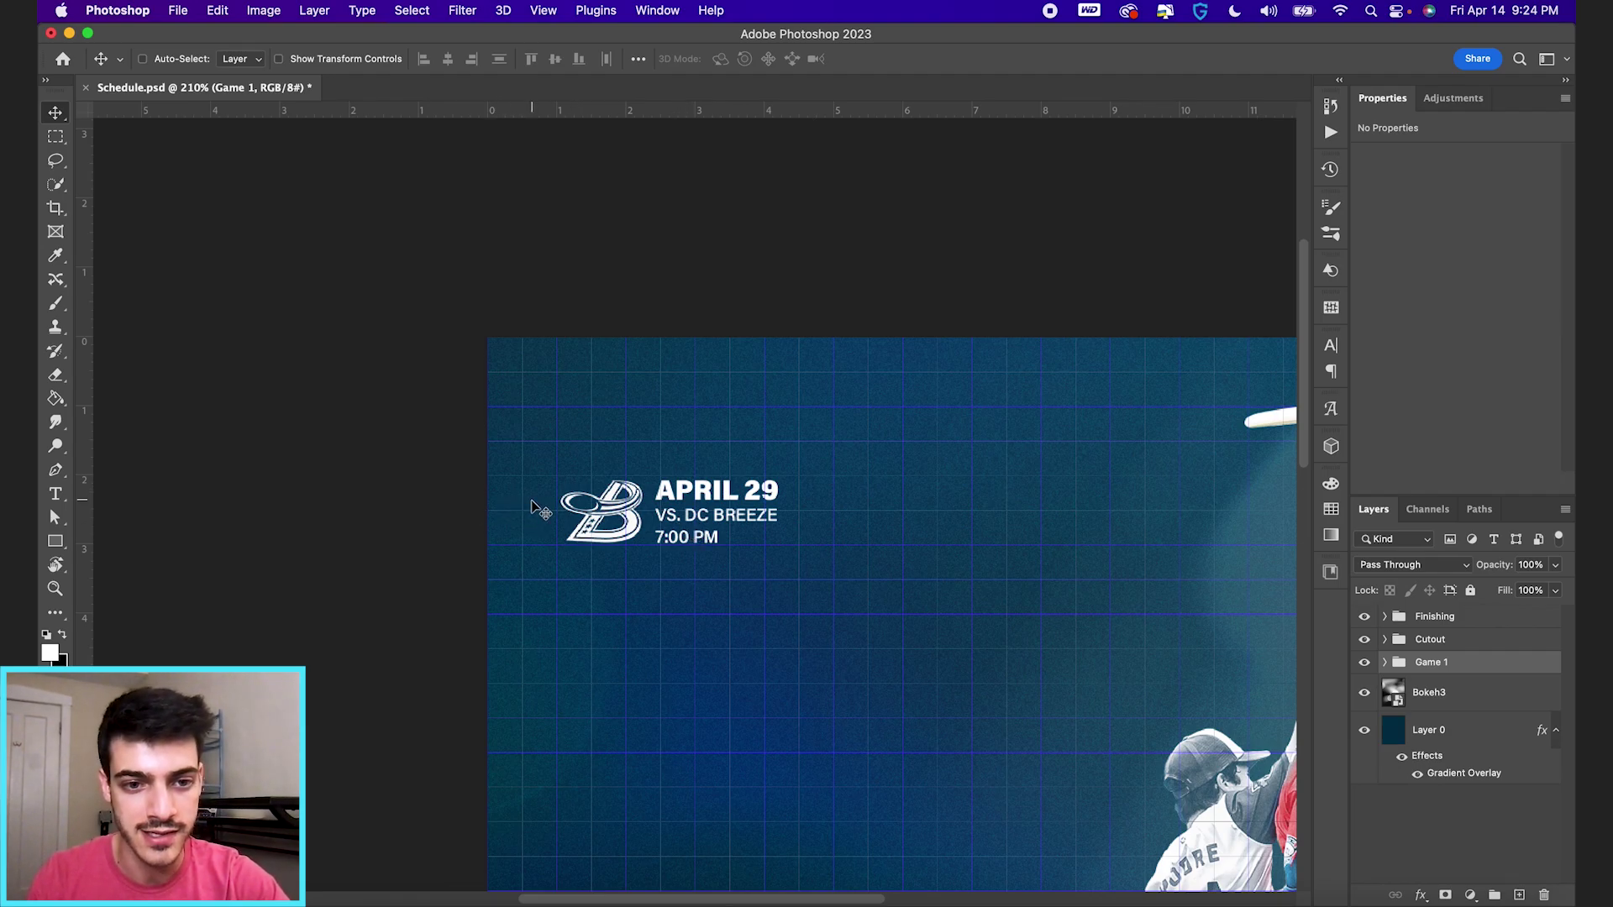
left_click_drag(684, 540, 674, 470)
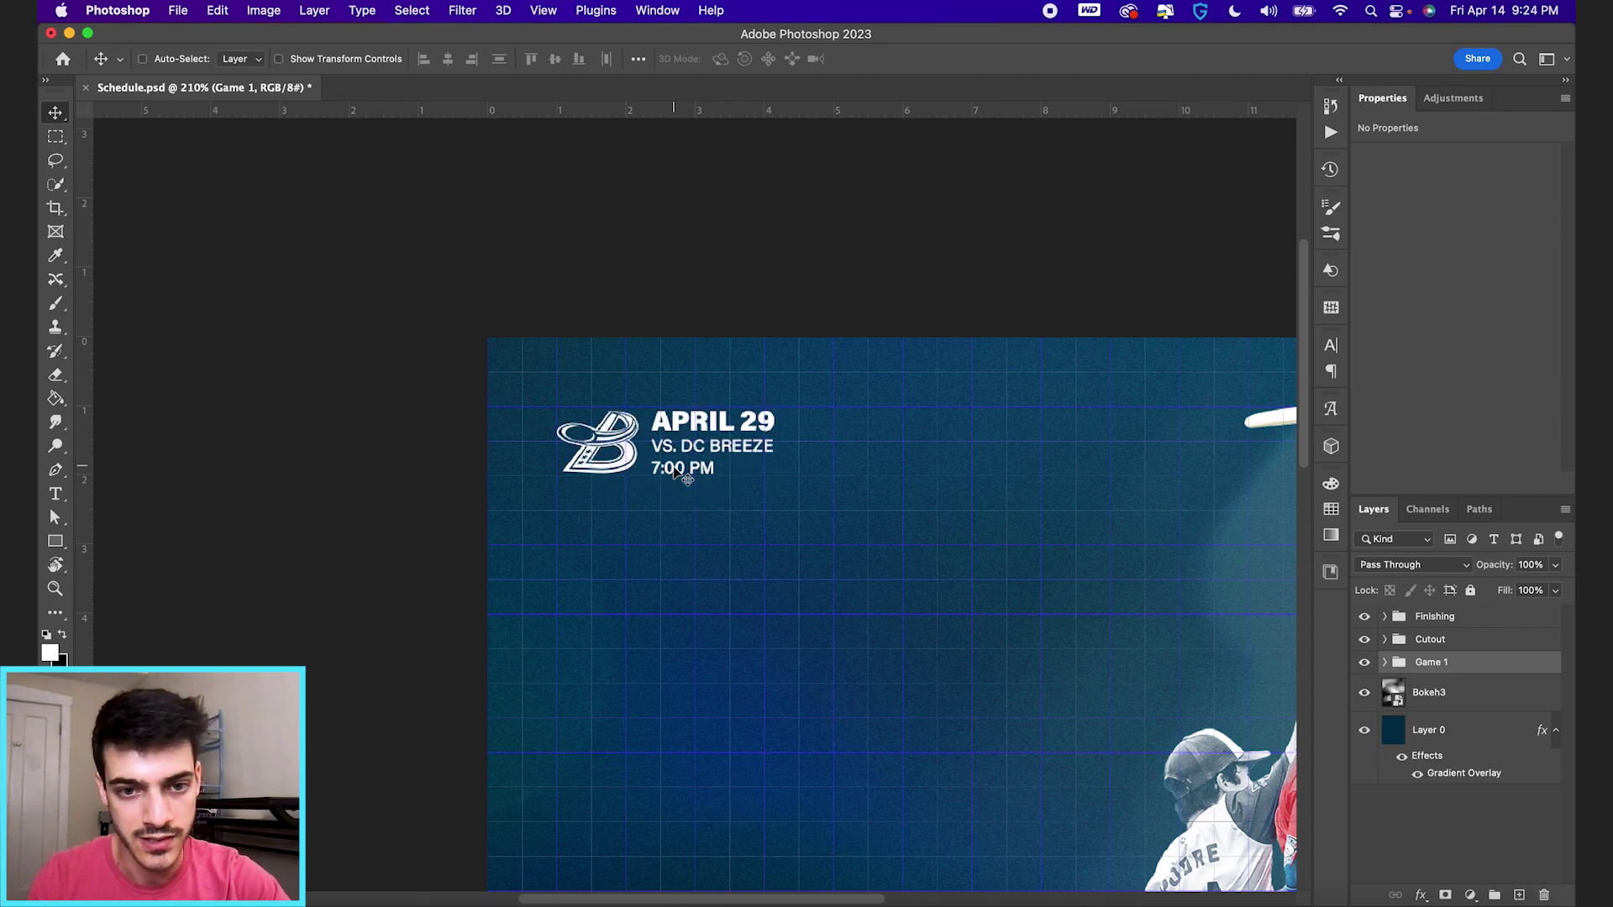
- Enlarge the Game 1 group slightly to about 3.25 in wide, with its top on the 1 in grid line
key("super+t")
left_click_drag(775, 411, 786, 404)
key("Return")
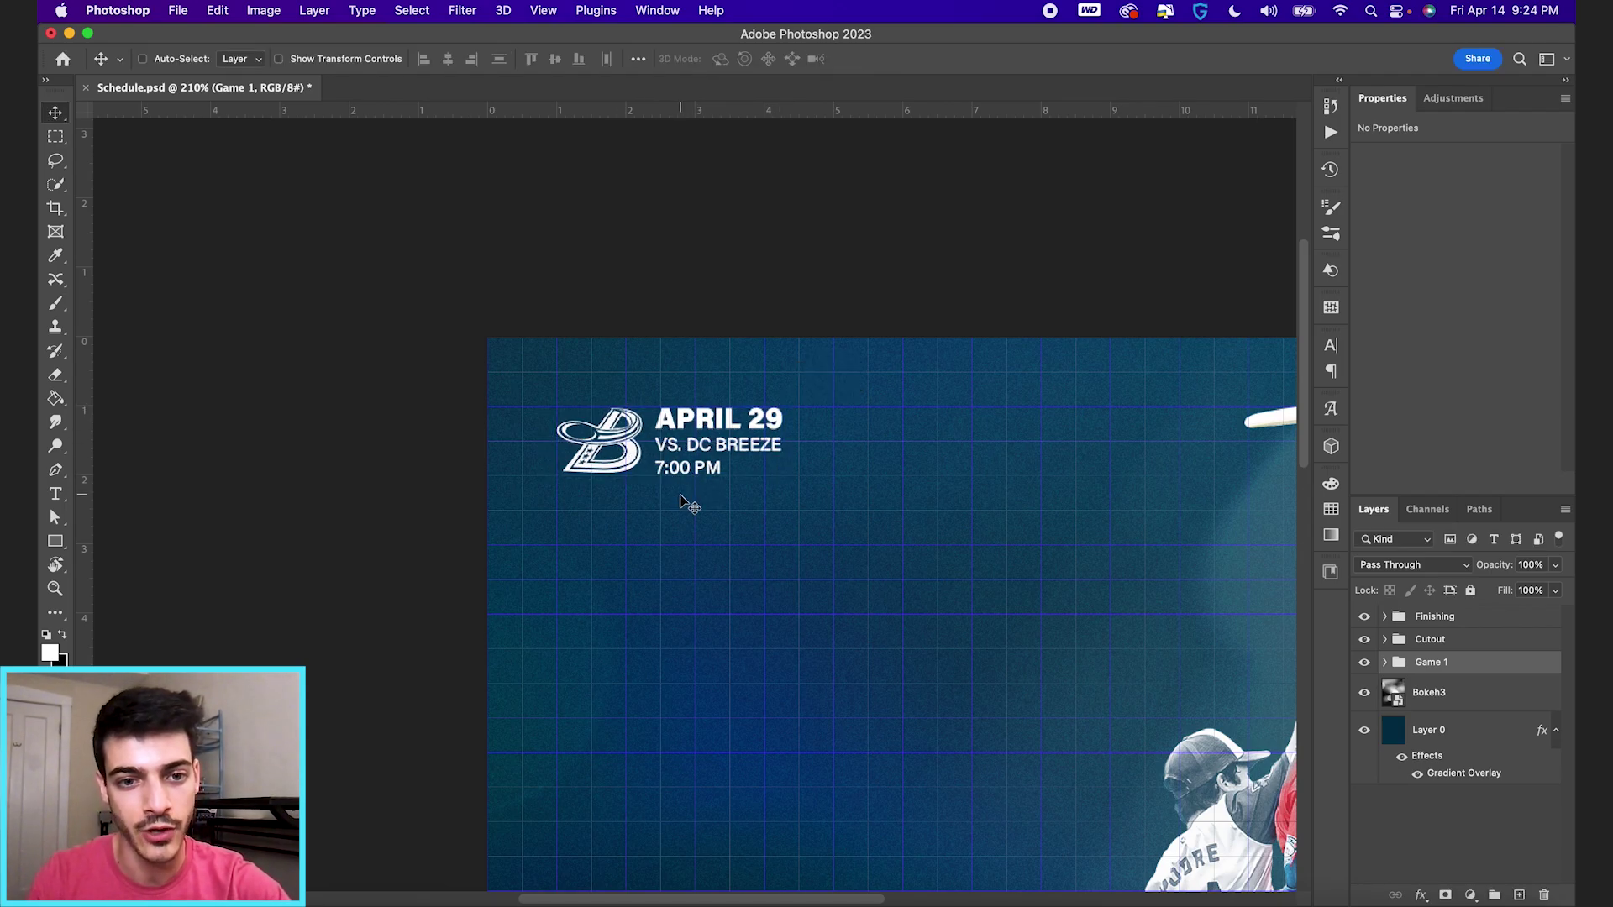
- Duplicate Game 1 about 1.5 in below itself, and duplicate that pair beneath to make a column of four evenly spaced entries
key("super+1")
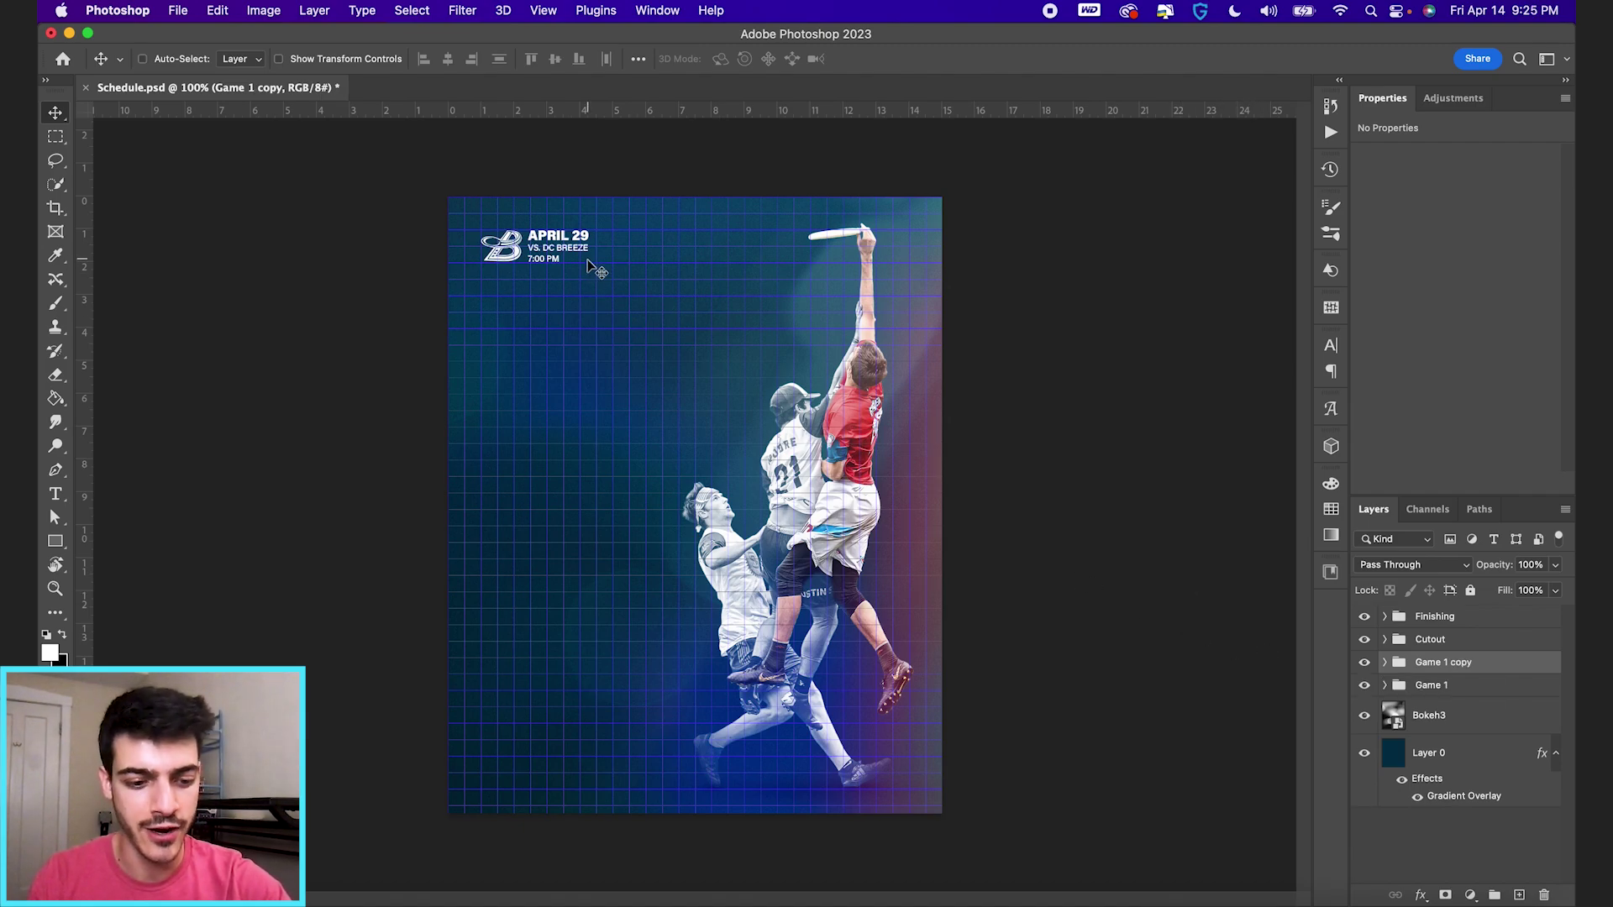
left_click_drag(579, 254, 561, 296)
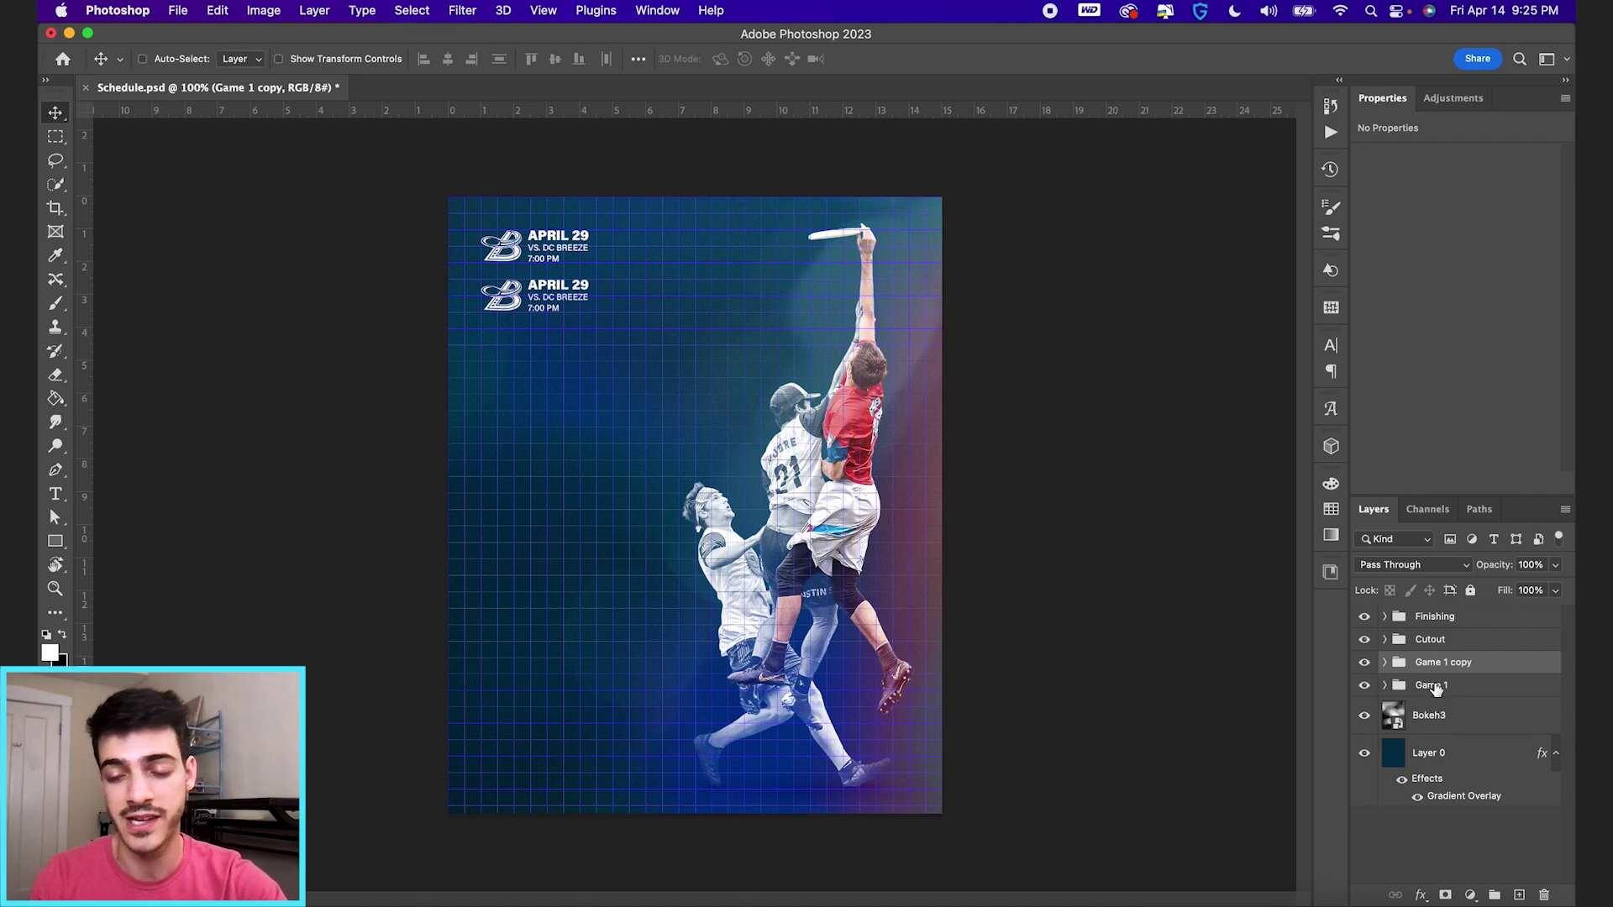
left_click(1435, 685, "shift")
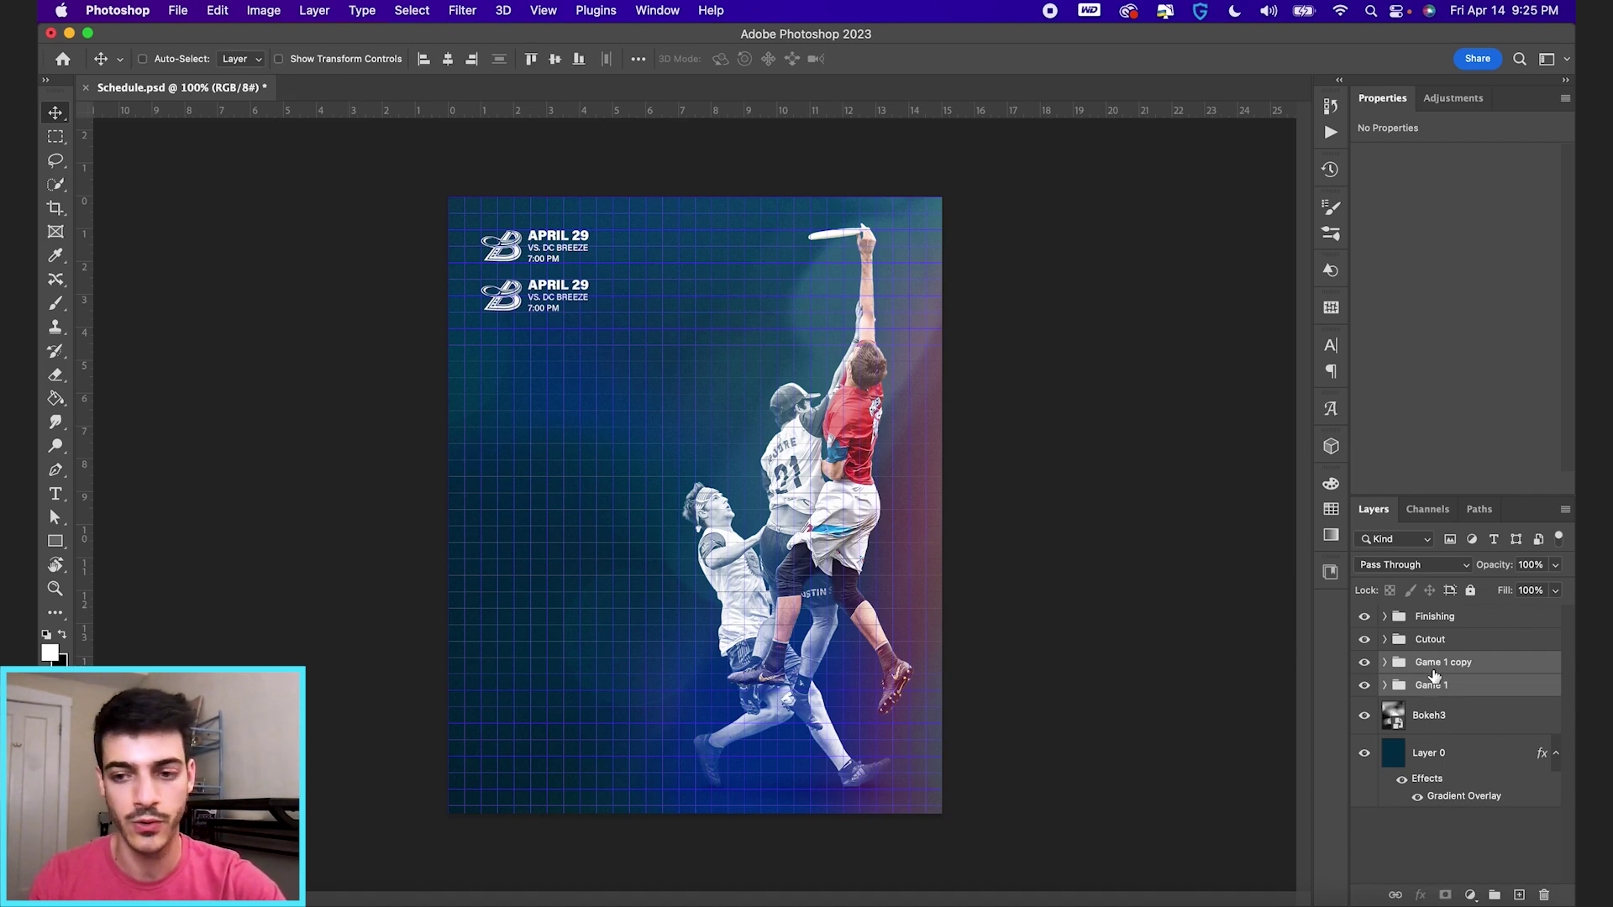
key("super+j")
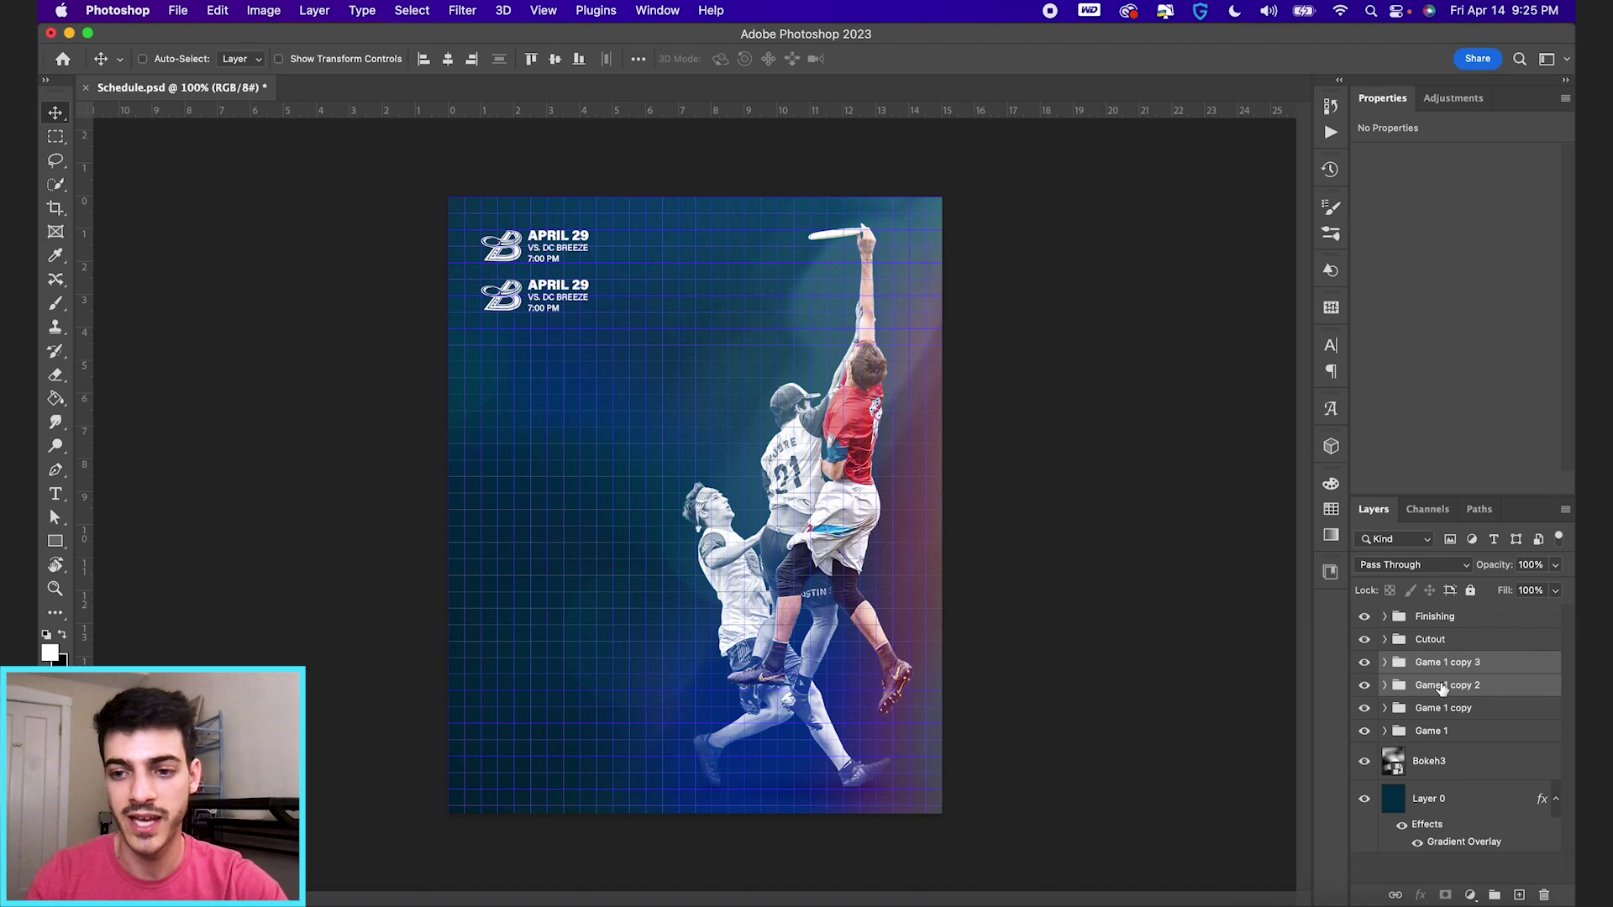
left_click_drag(578, 242, 578, 340)
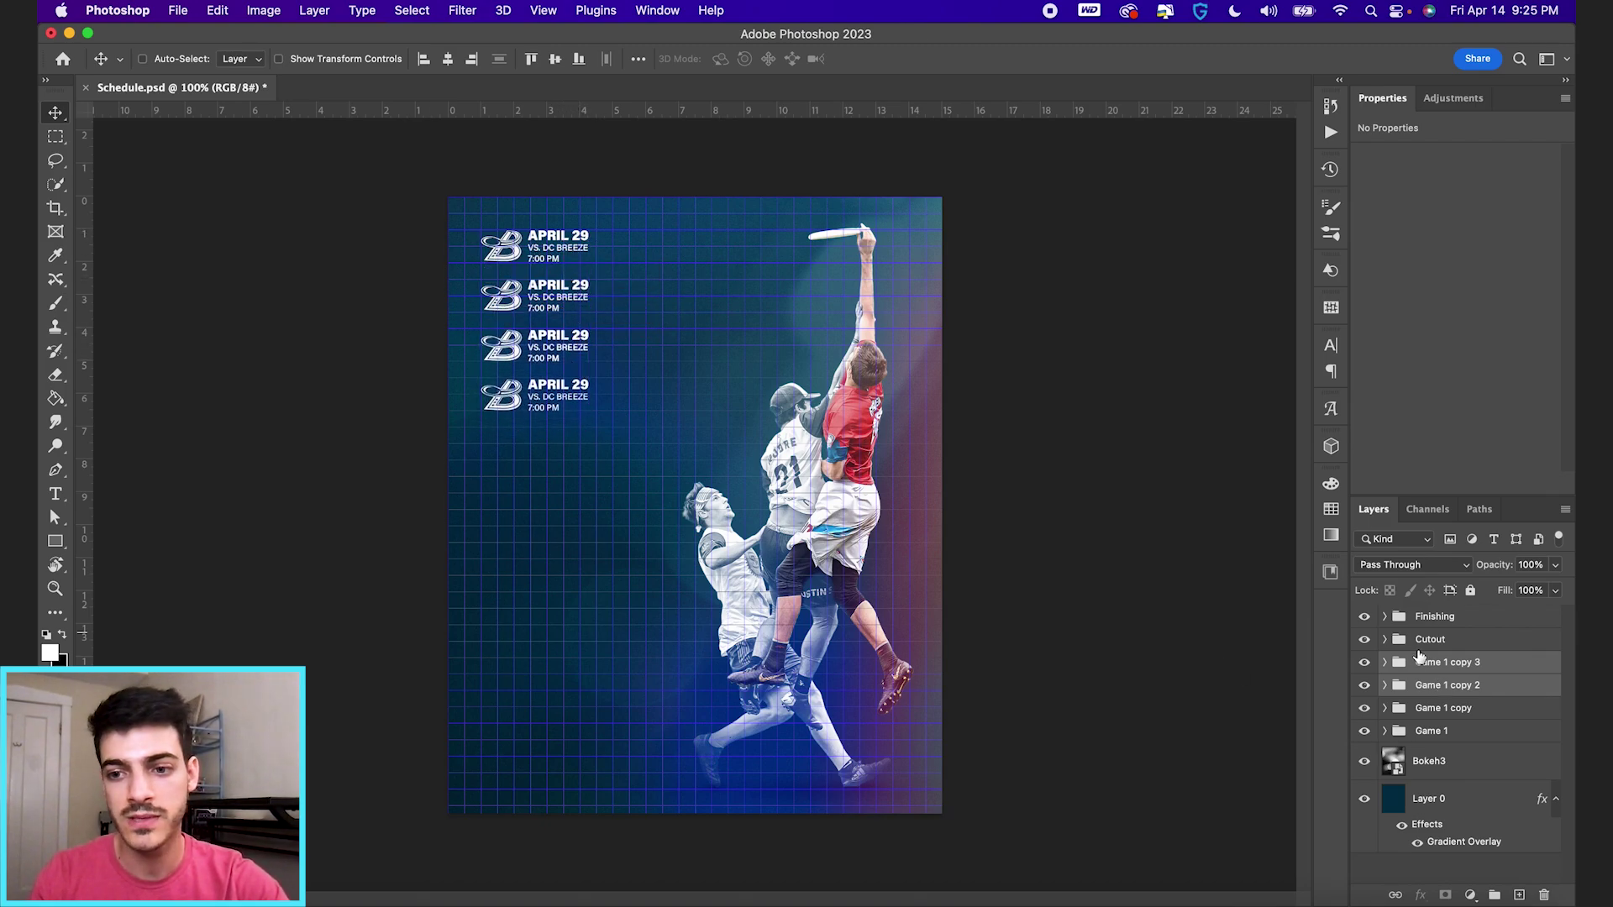
- Duplicate the set of four game groups twice, stacking each set under the last to make a column of twelve entries
left_click(1429, 665)
left_click(1442, 739, "shift")
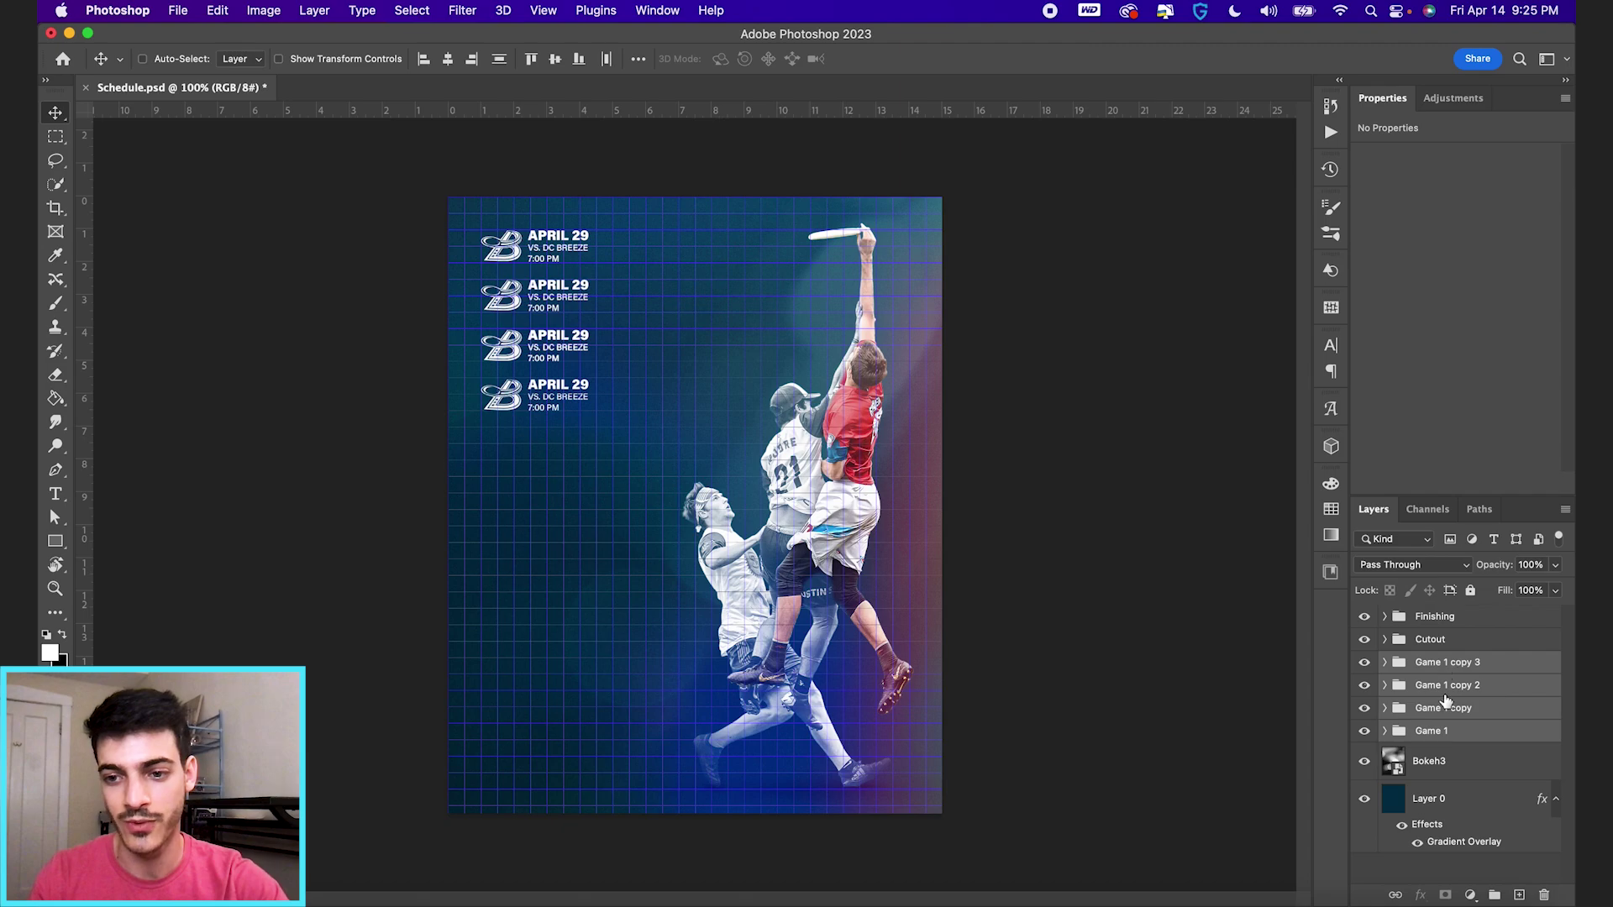
key("super+j")
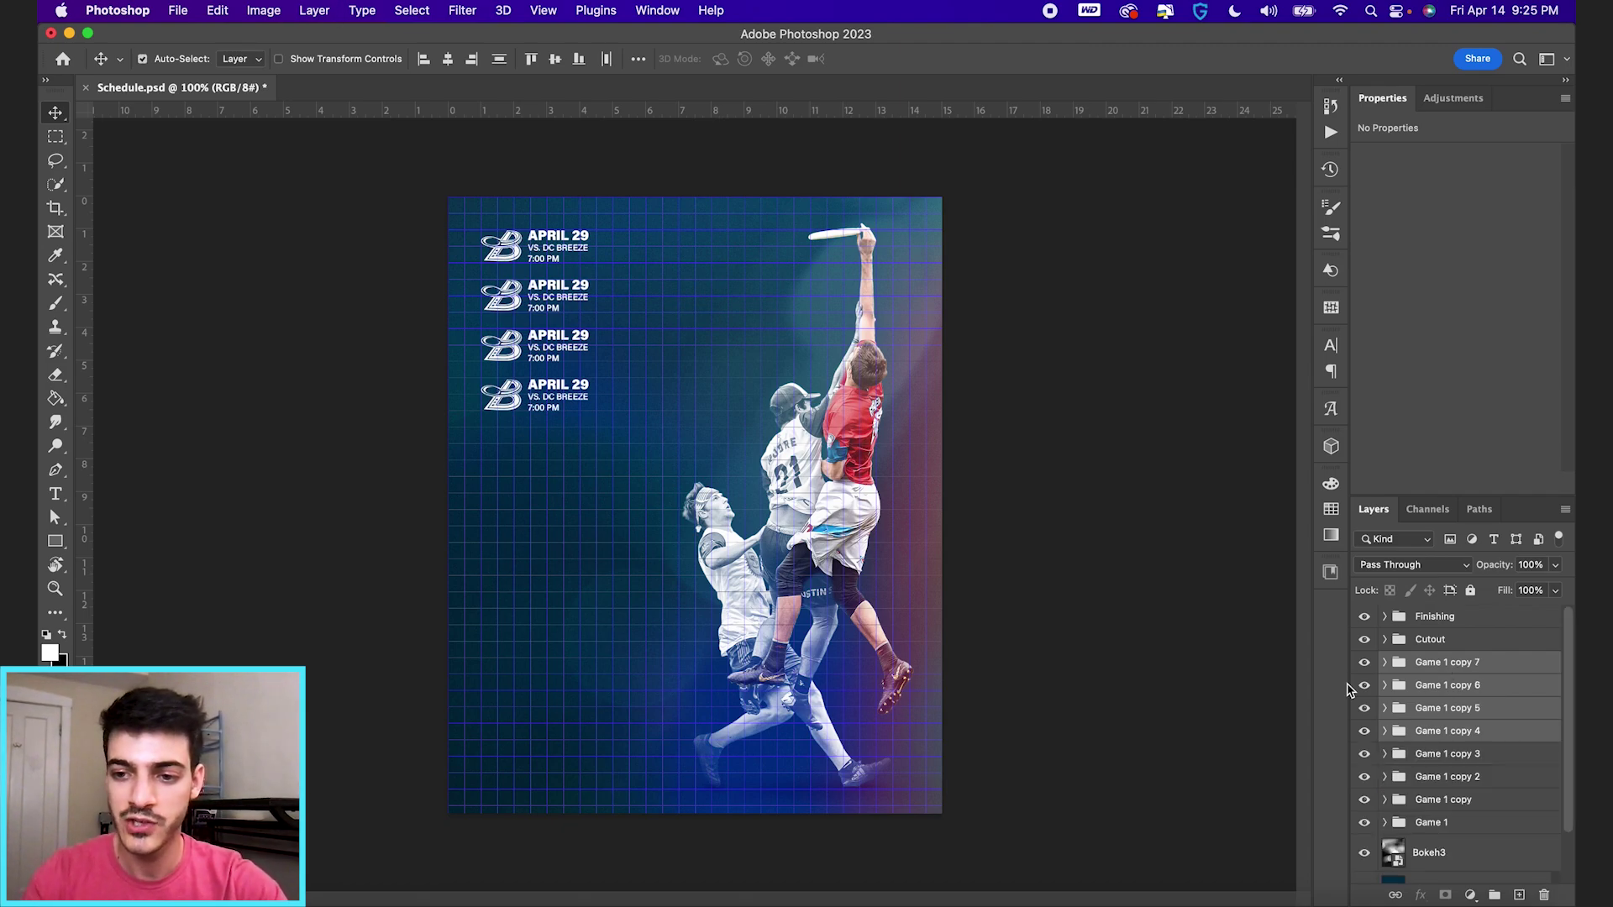
left_click_drag(594, 256, 588, 446)
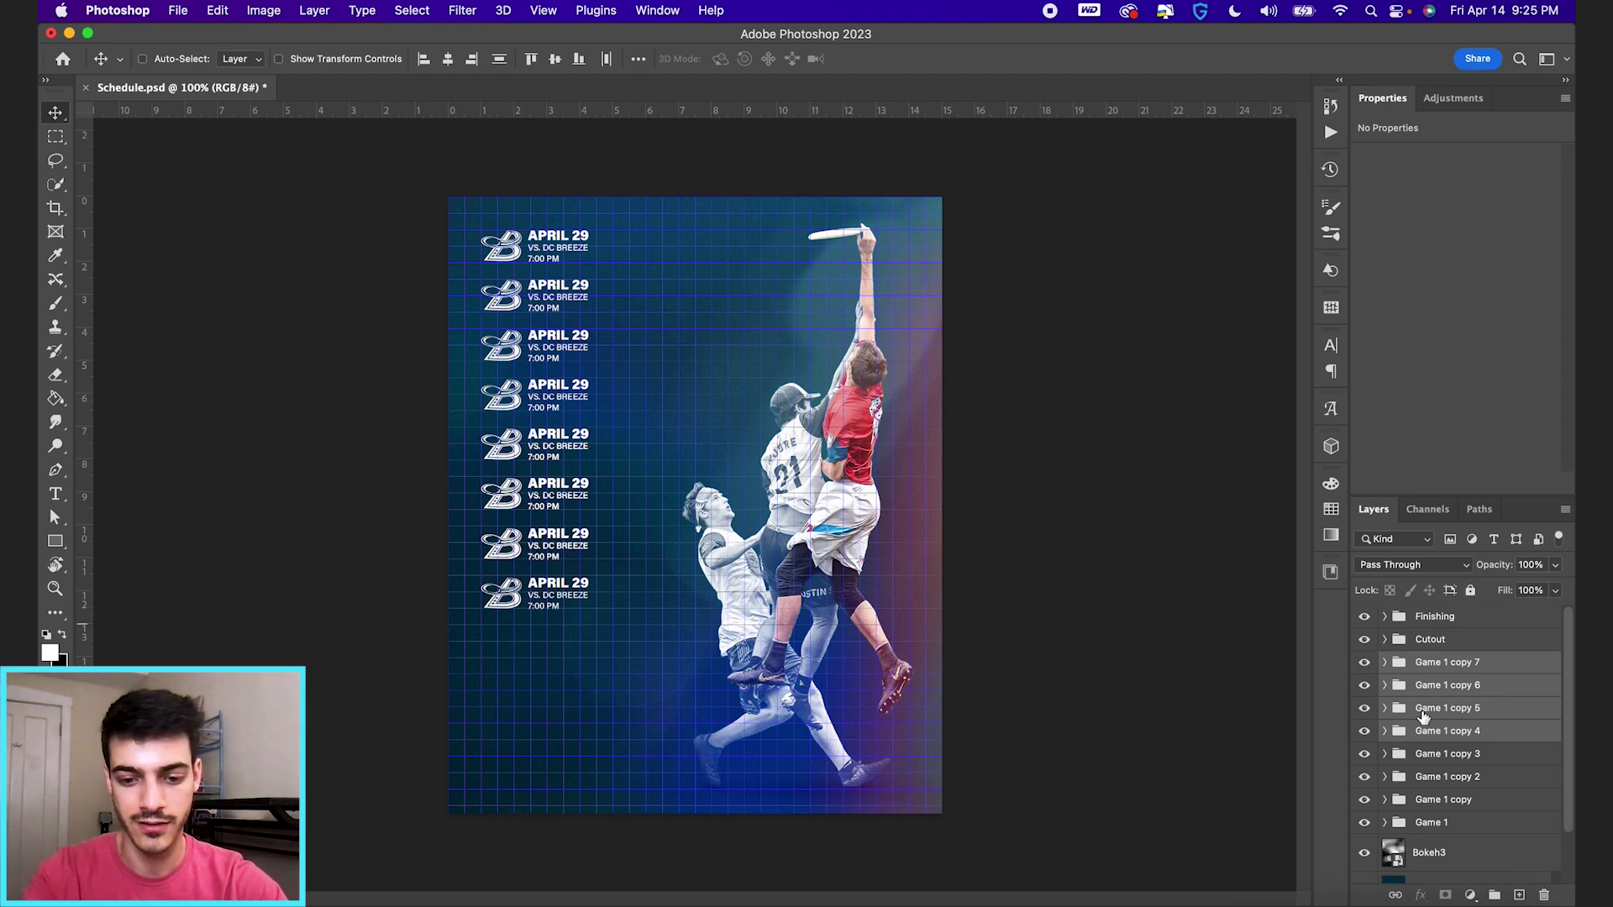
key("super+j")
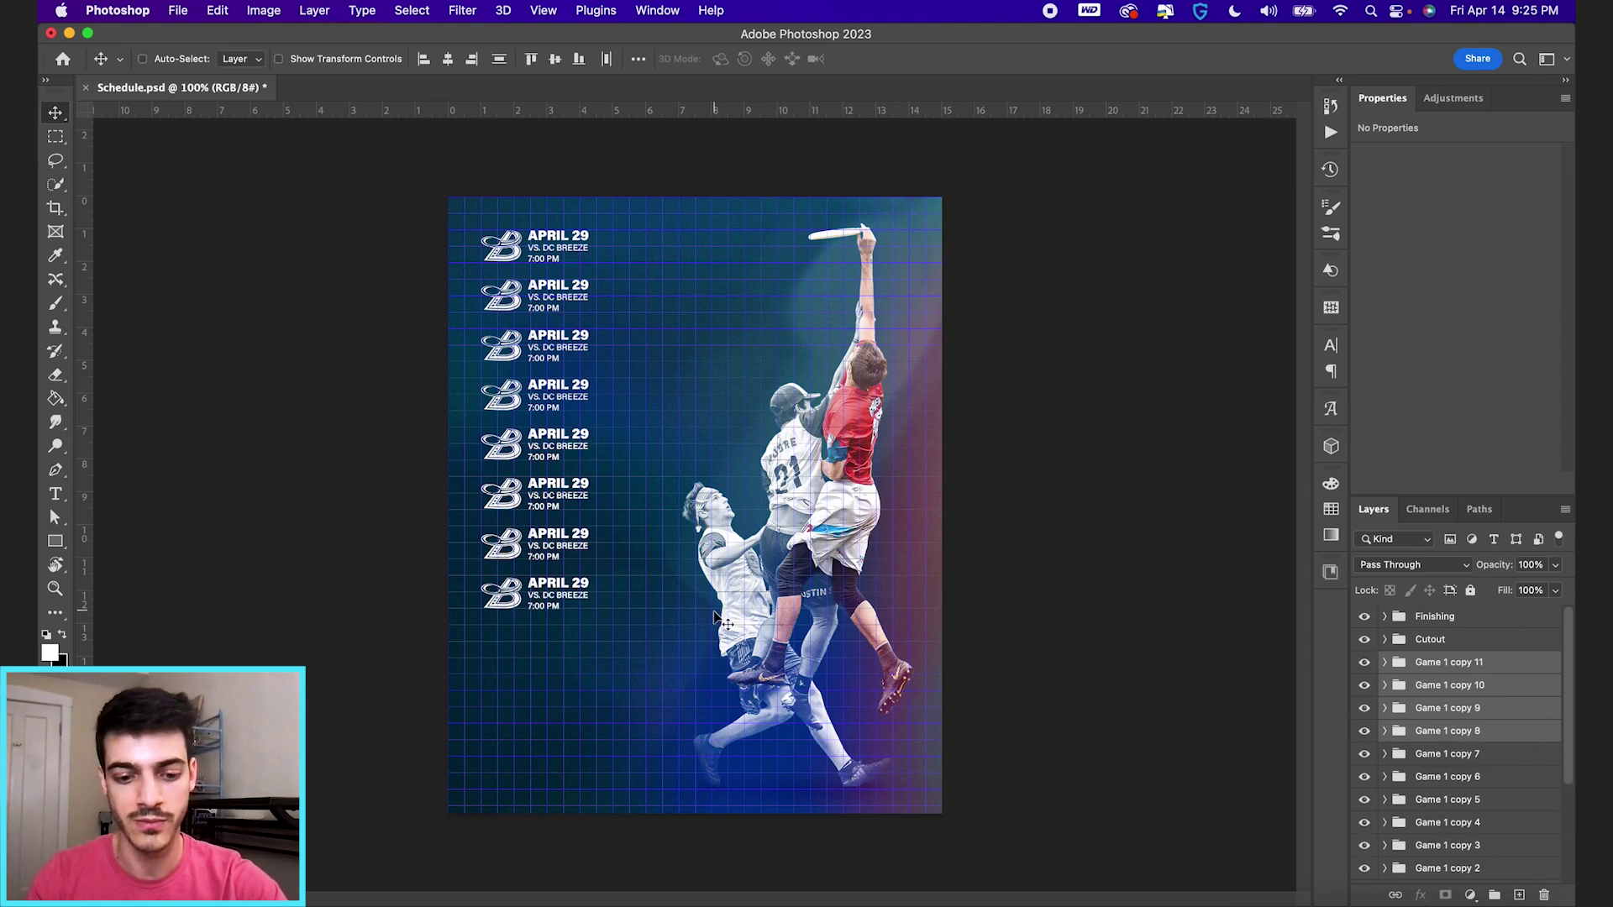
left_click_drag(553, 346, 557, 541)
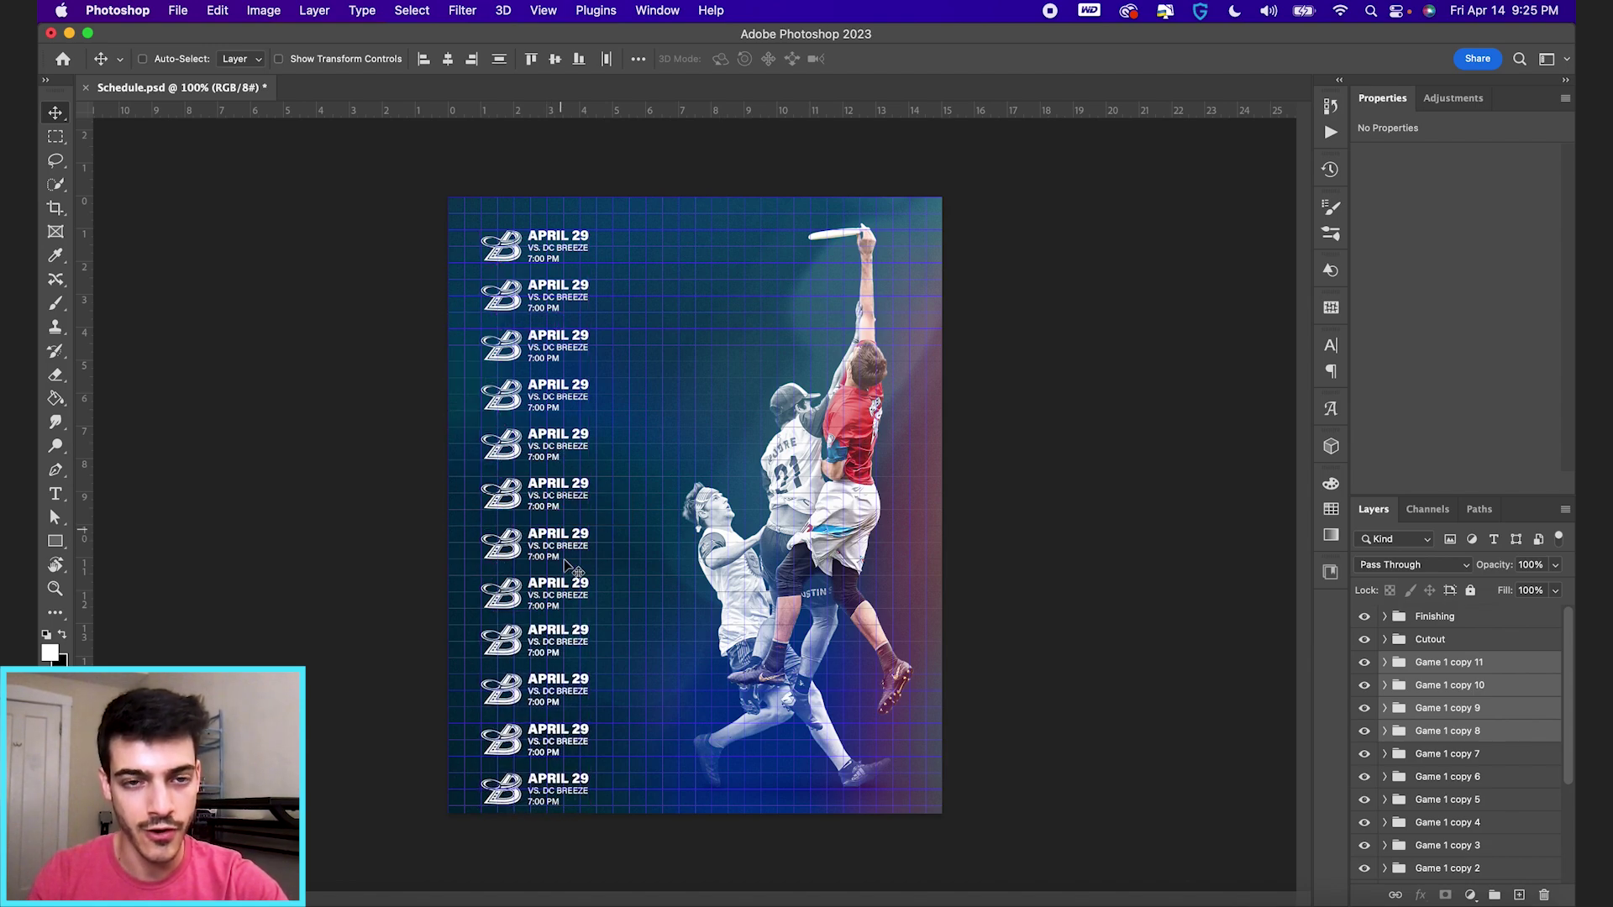
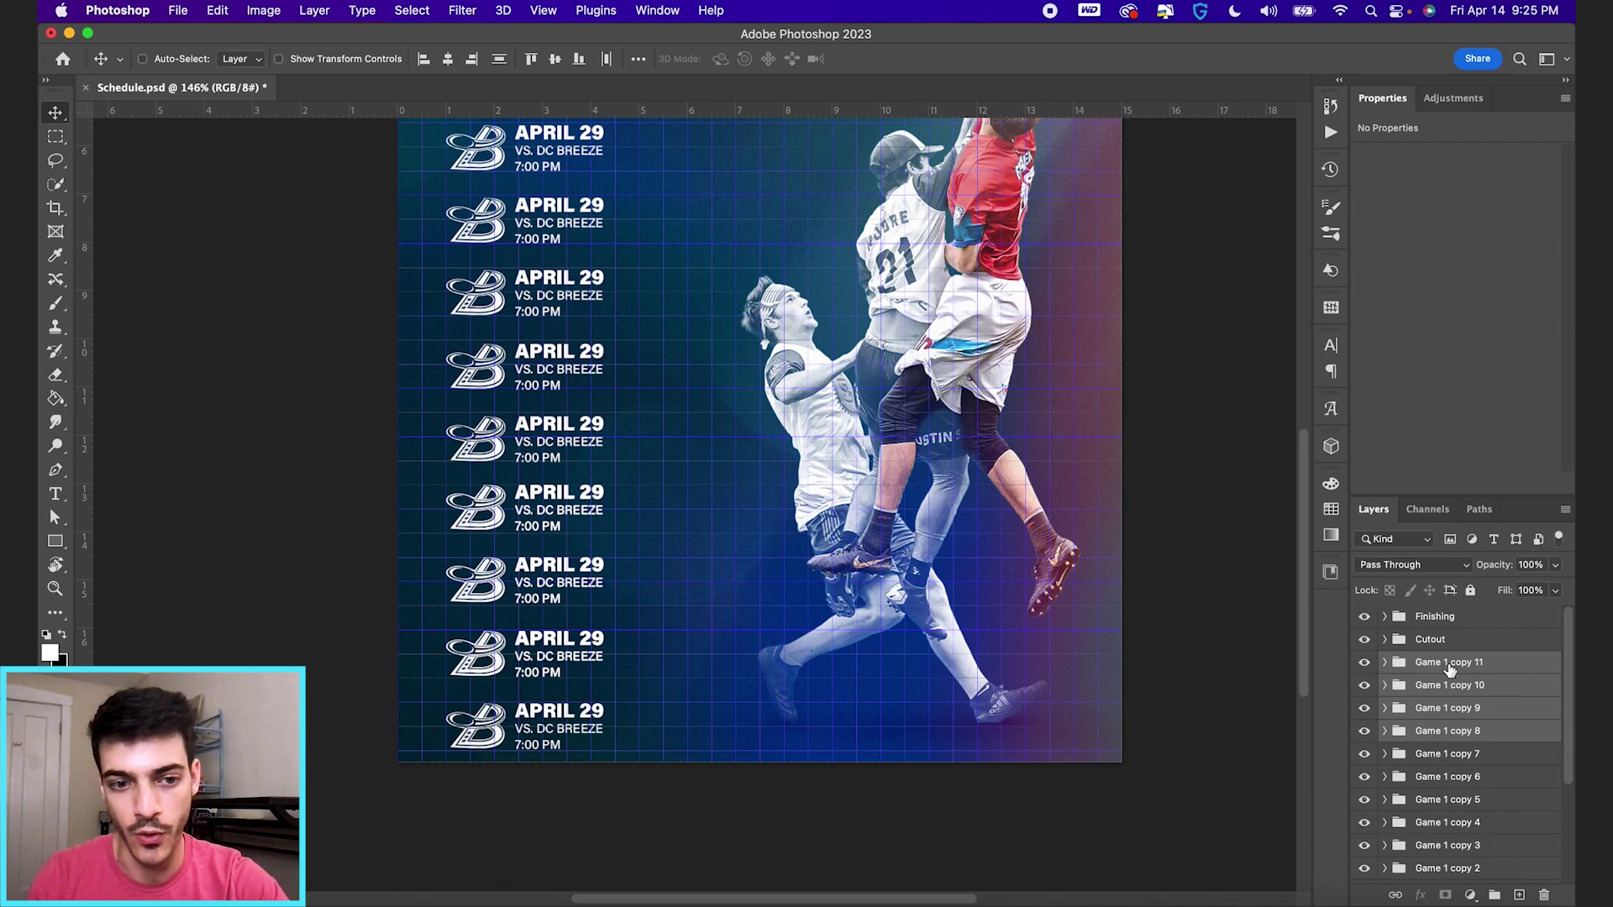
- Put all twelve game groups into one parent group named "All Games"
left_click(1449, 664)
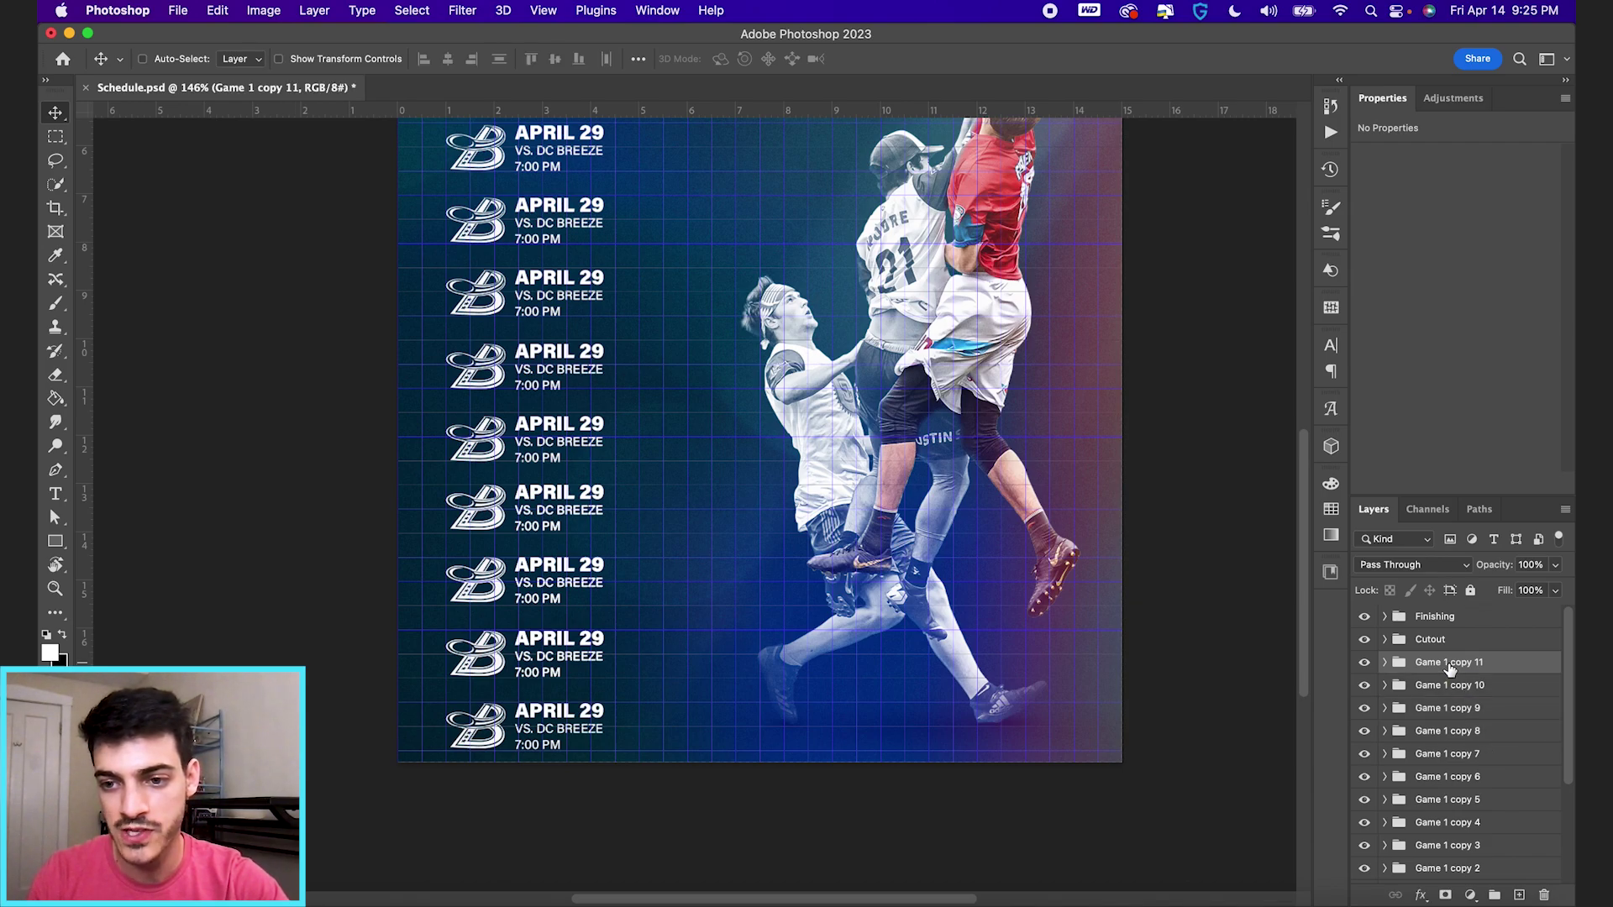
scroll(1449, 668, "down", 4)
left_click(1458, 764, "shift")
scroll(1457, 672, "up", 5)
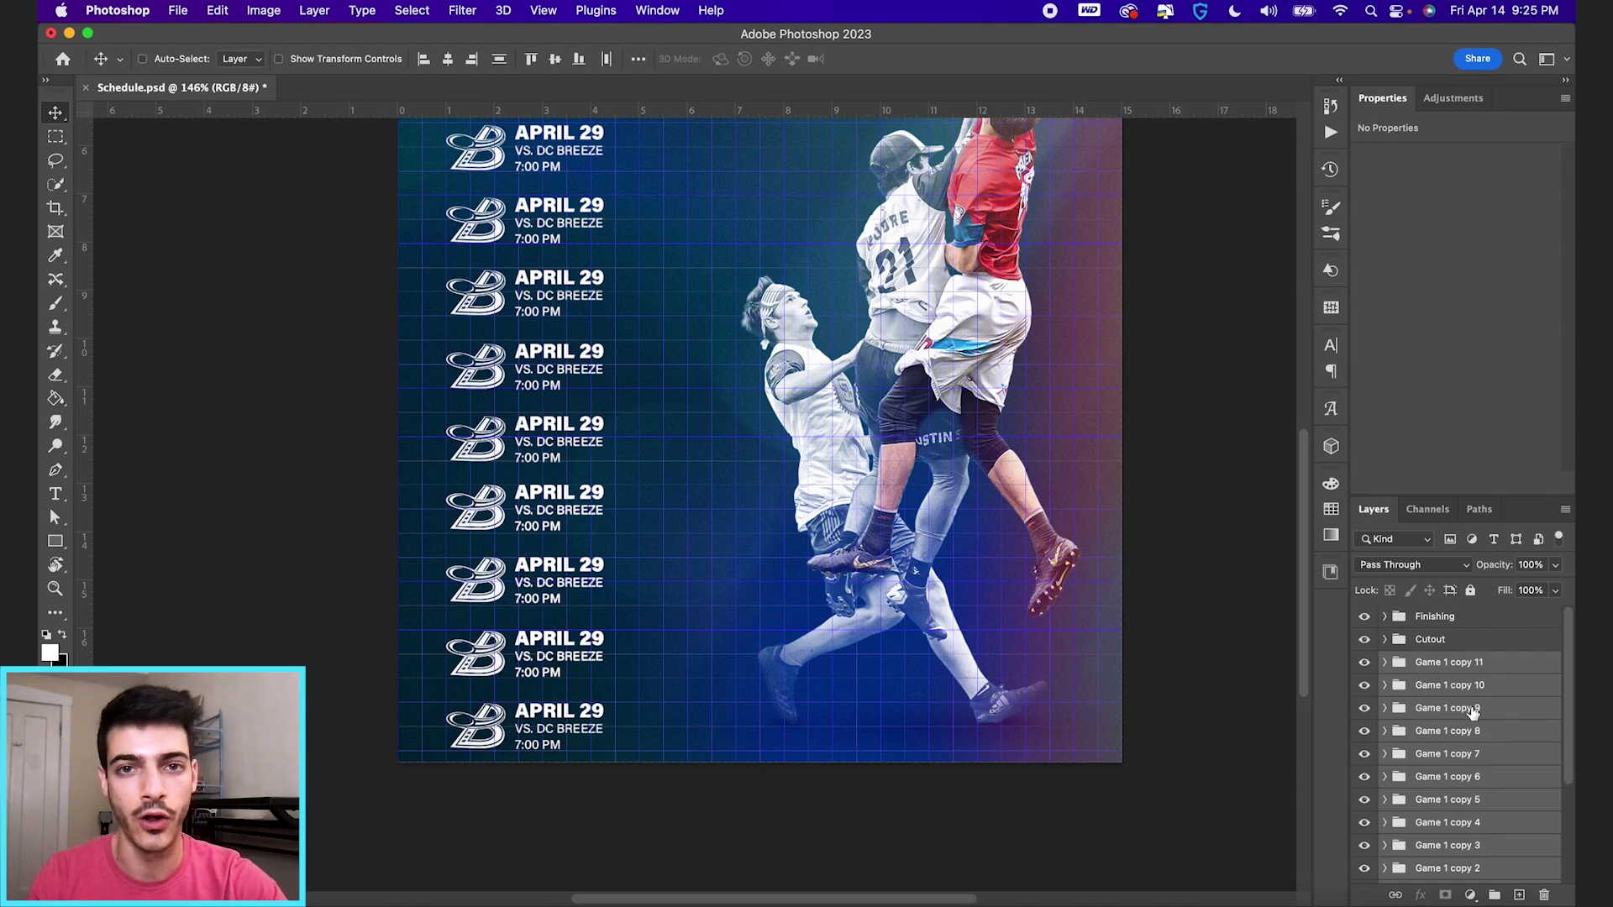
left_click(1493, 895)
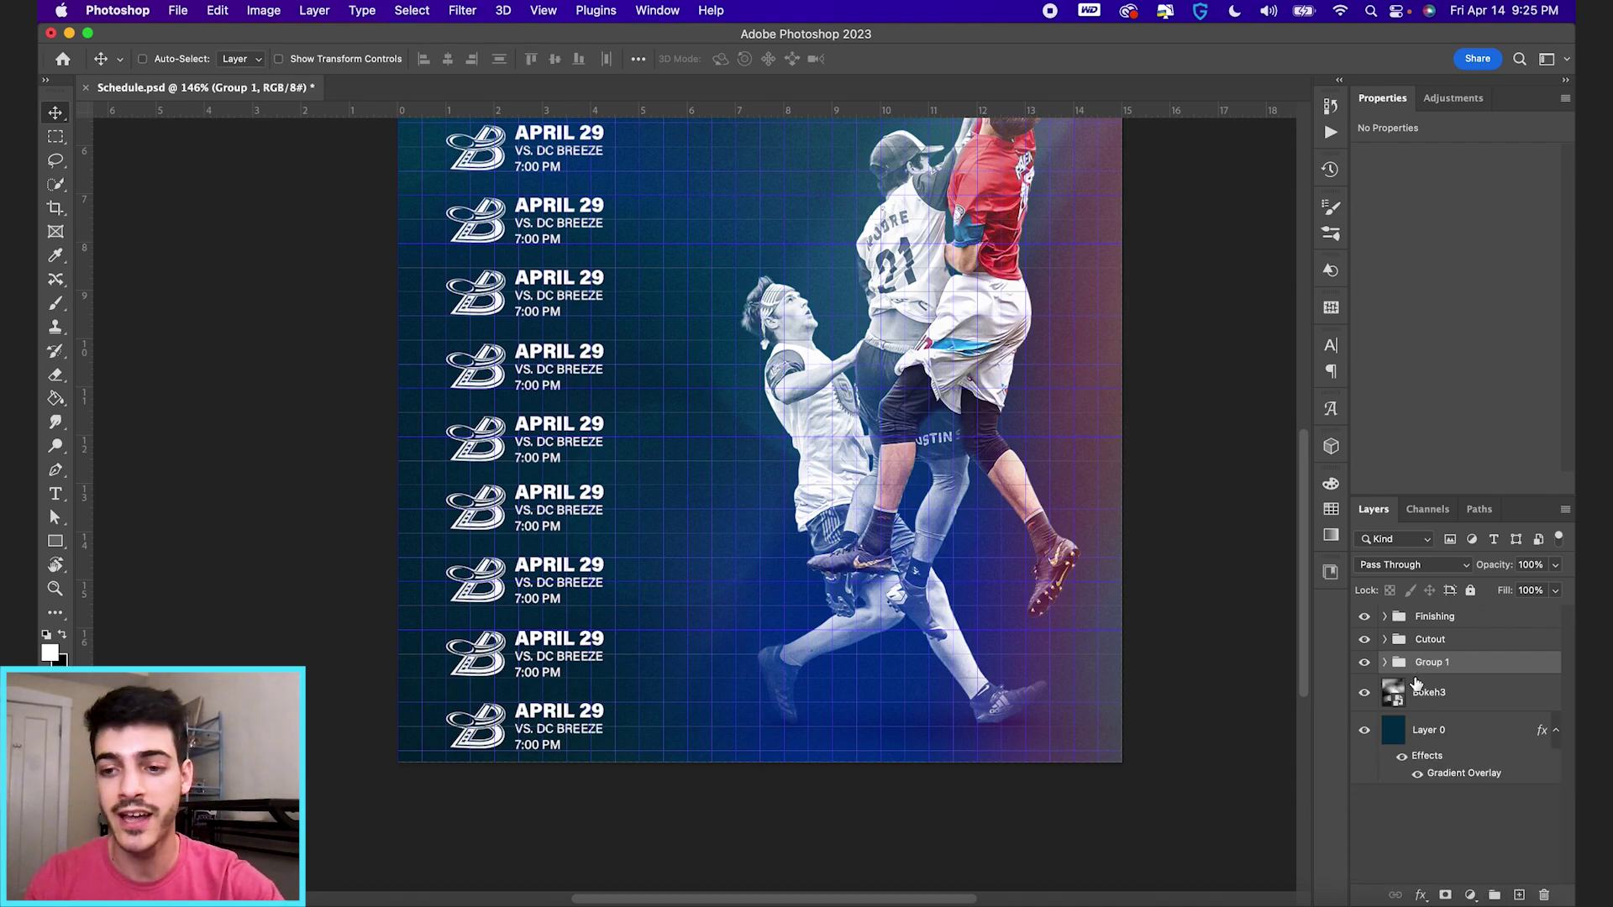
double_click(1430, 662)
type("All Games")
key("Return")
key("super+0")
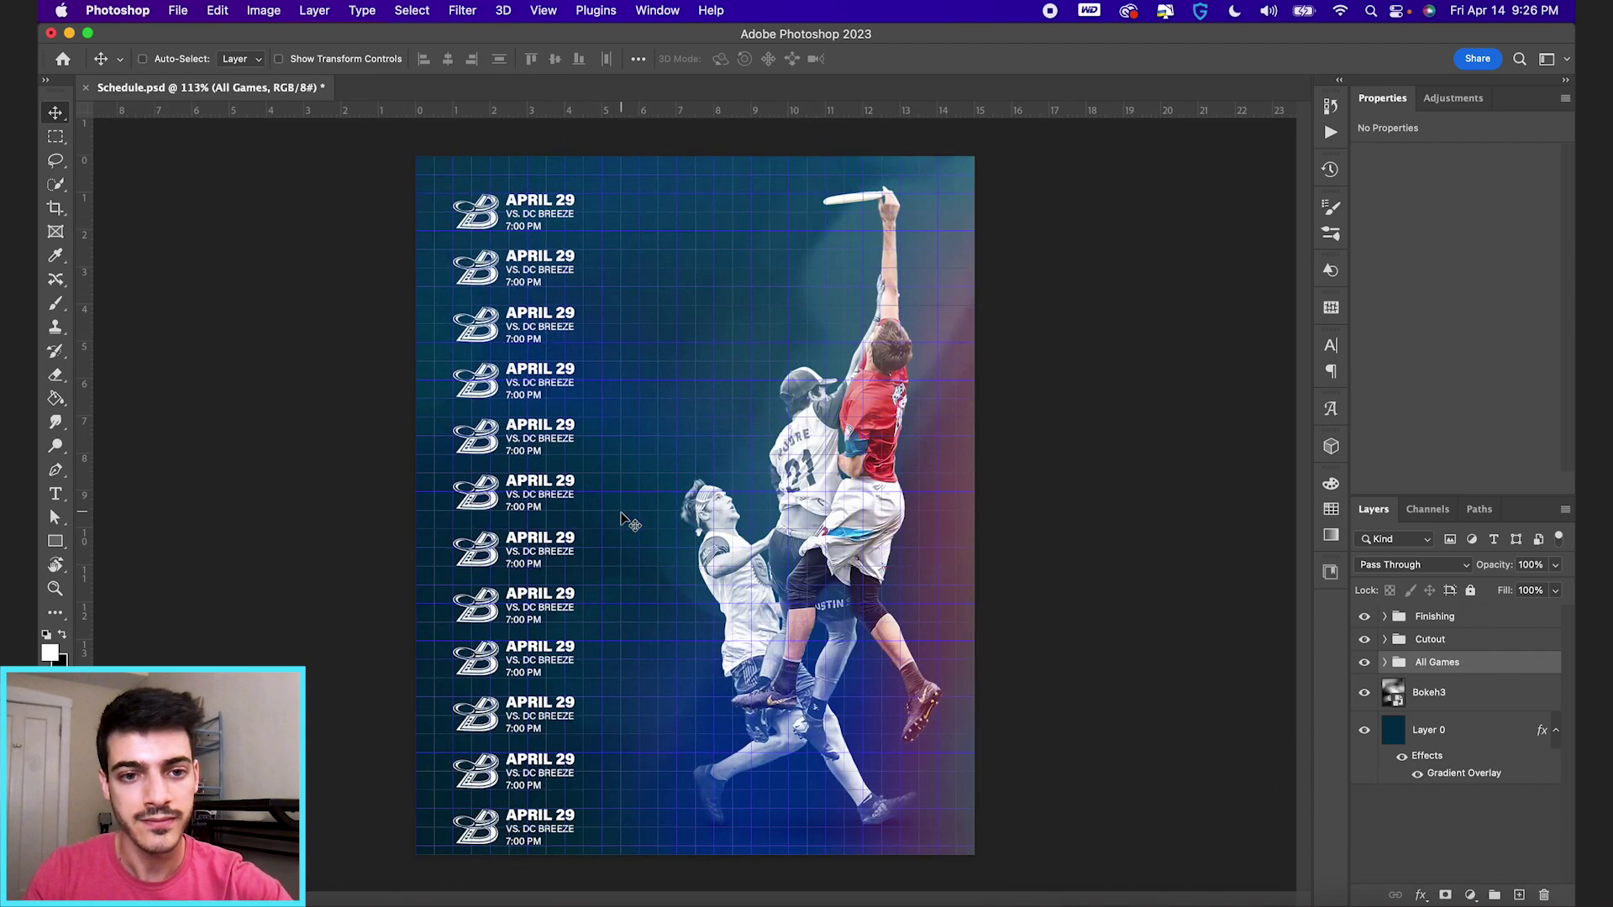
- Scale the All Games group down to 95.80%, keeping its upper-left corner in place
key("super+t")
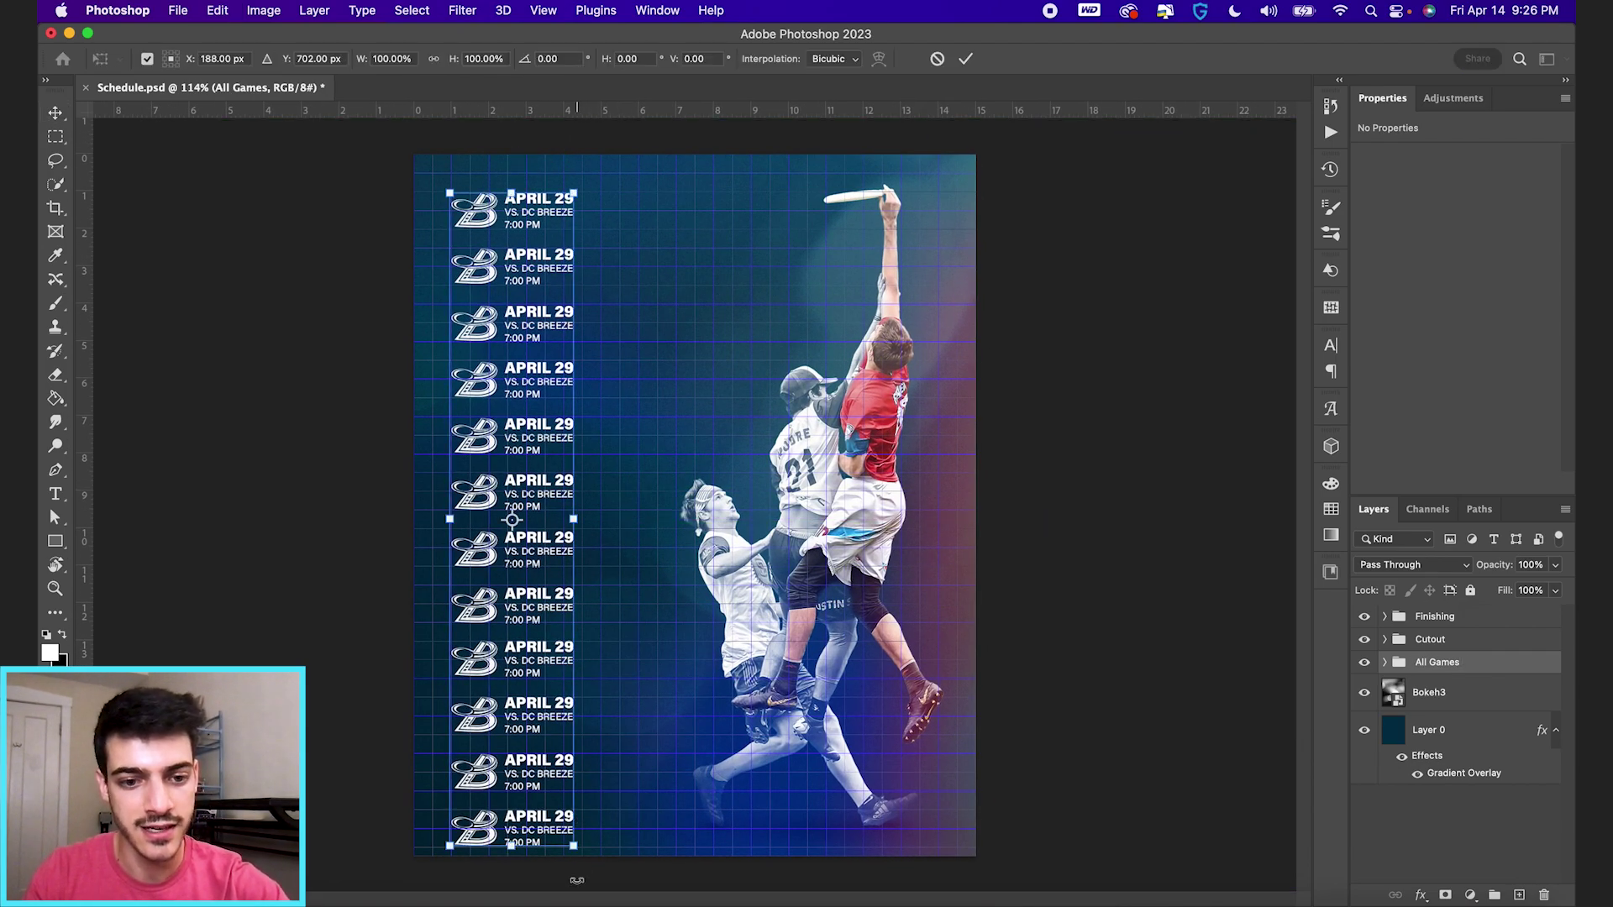
left_click_drag(573, 845, 561, 826)
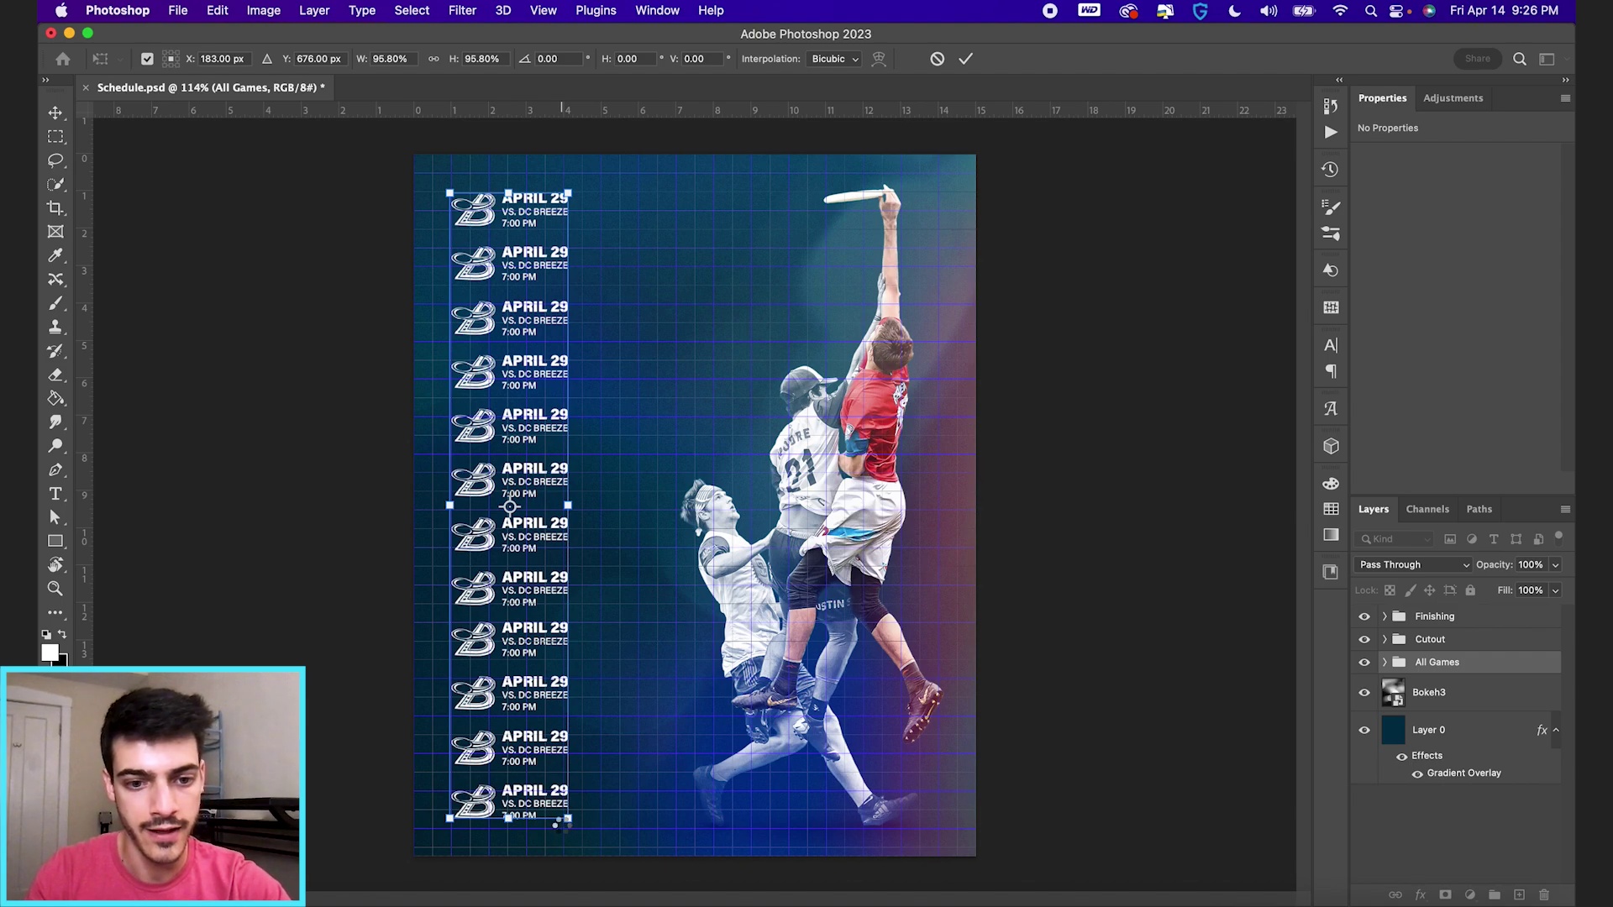
key("Return")
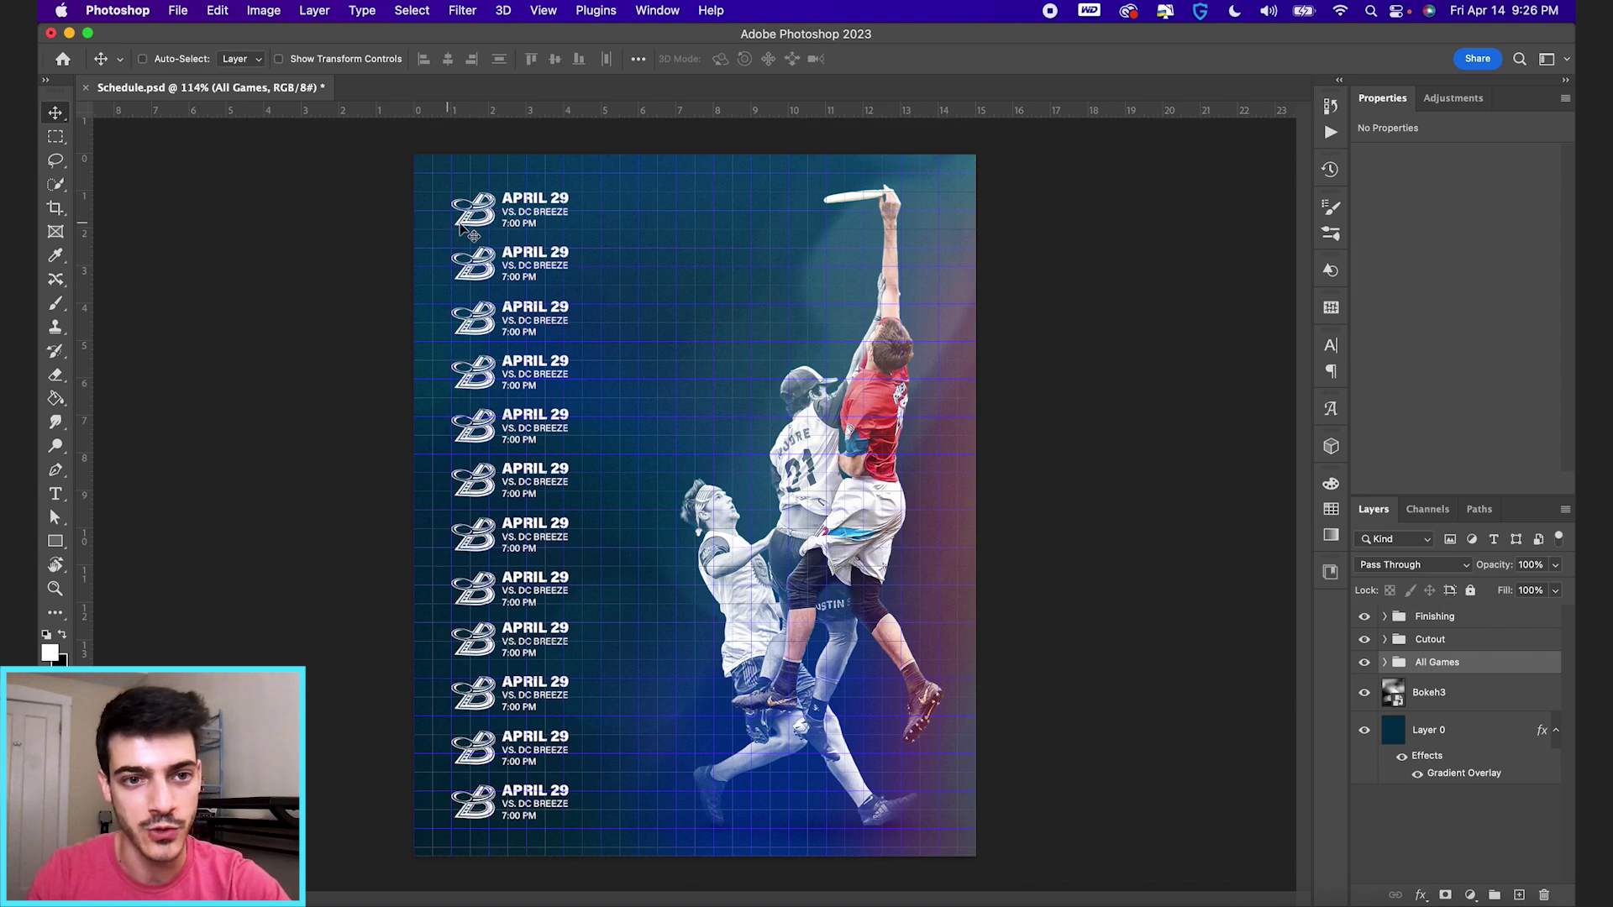
- Expand the All Games group and toggle the visibility of Game 1 and Game 1 copy to check which entries they hold
left_click(1385, 663)
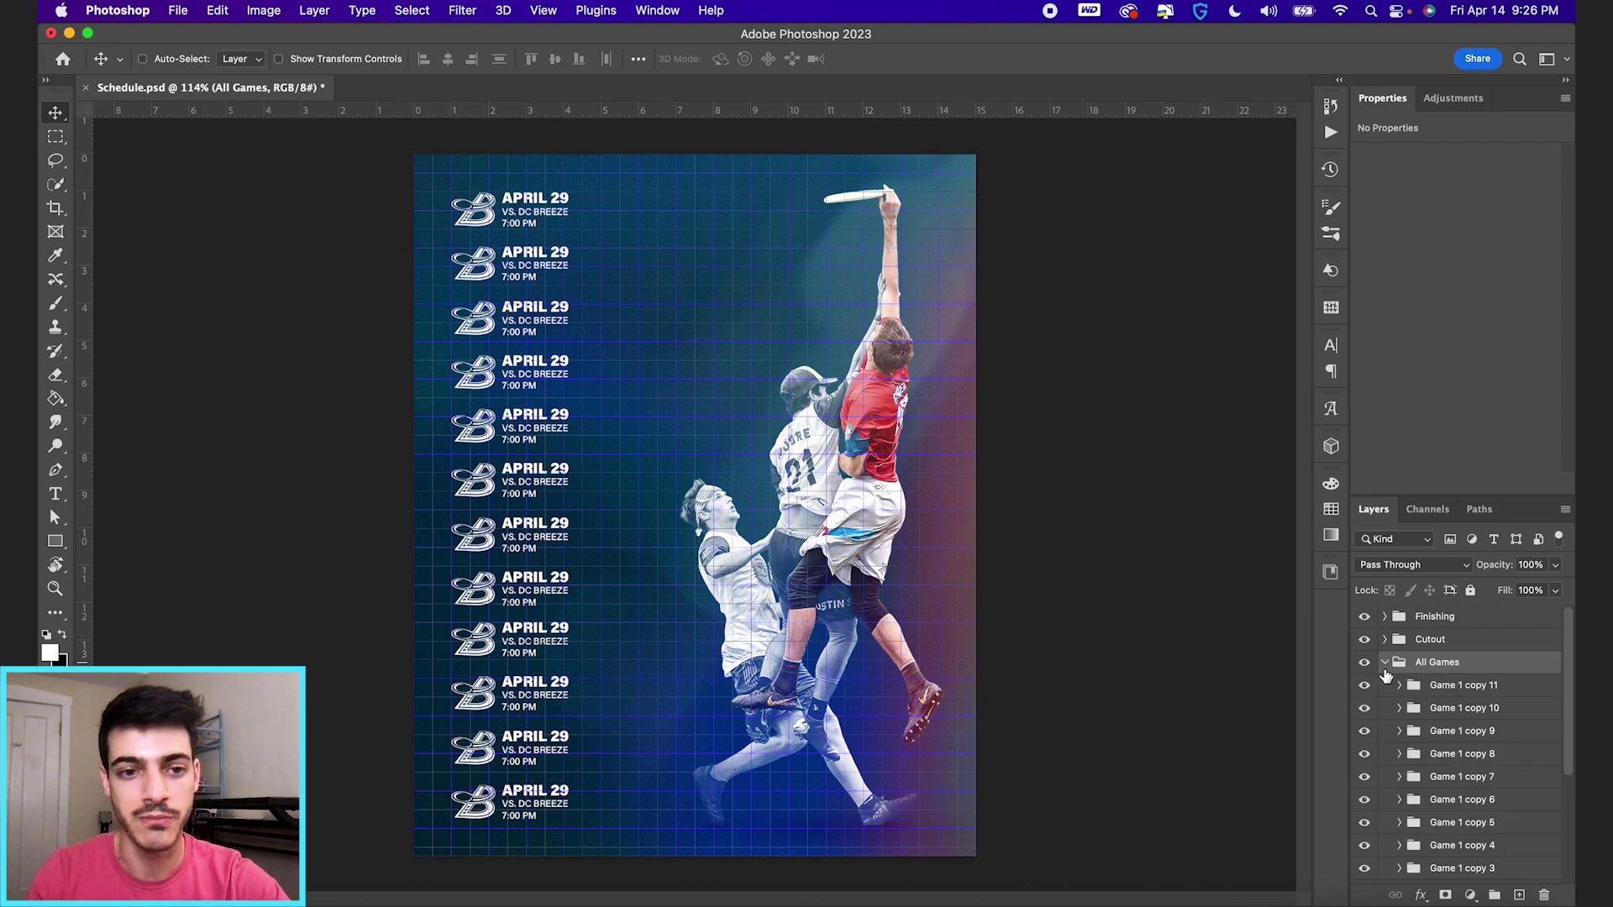
left_click(1466, 690)
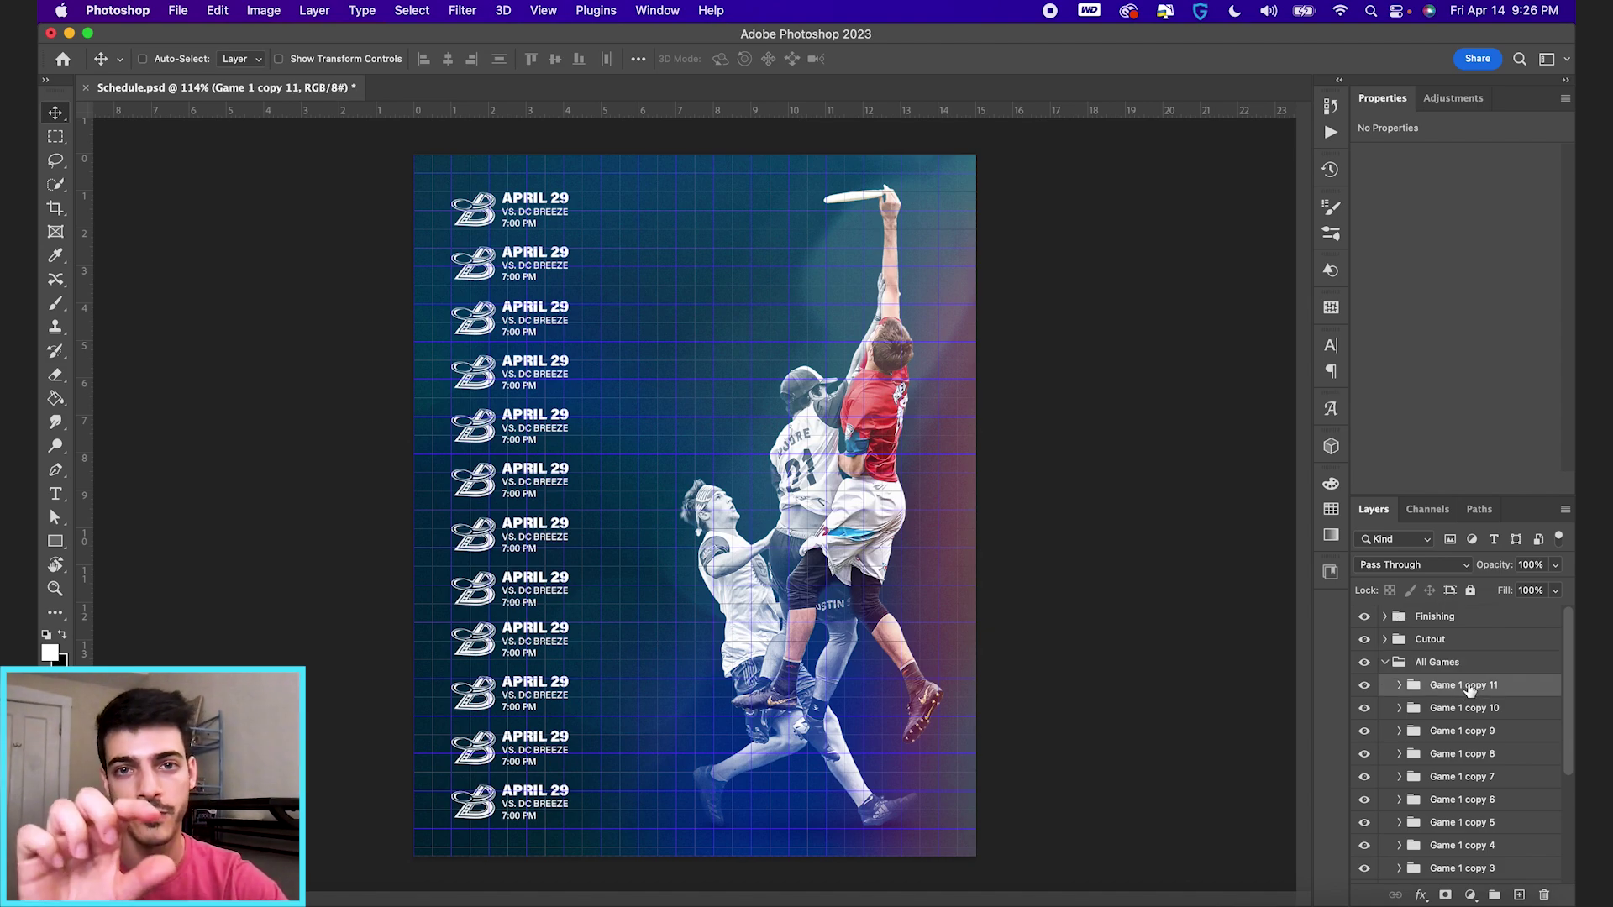
scroll(1468, 689, "down", 5)
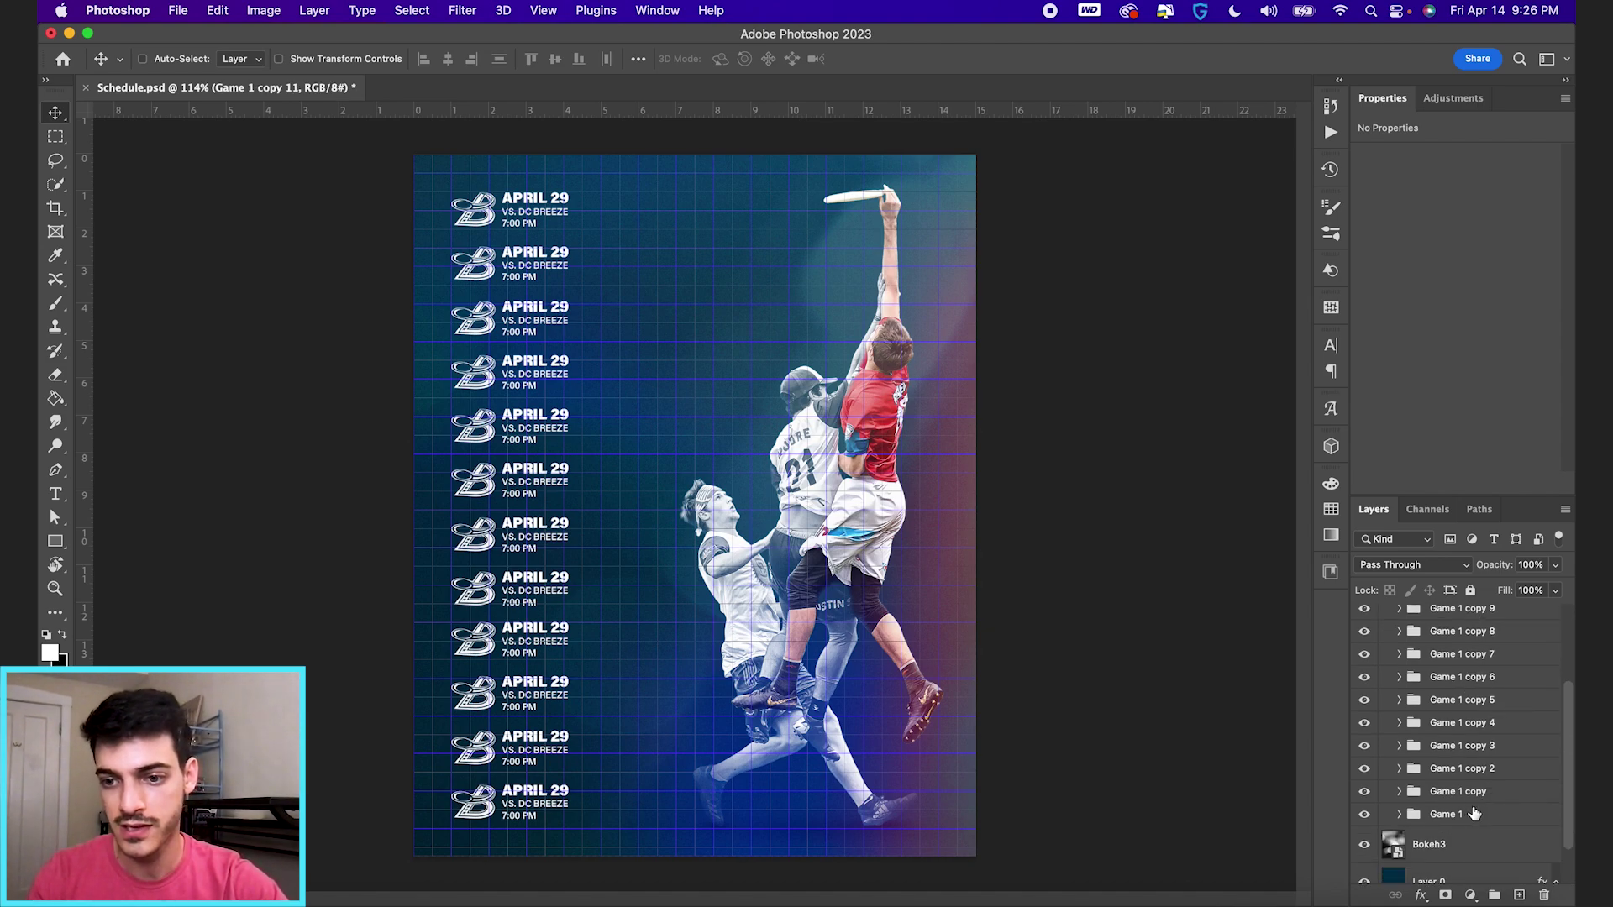
left_click(1432, 814)
left_click(1363, 814)
left_click(1363, 814)
left_click(1364, 792)
left_click(1364, 792)
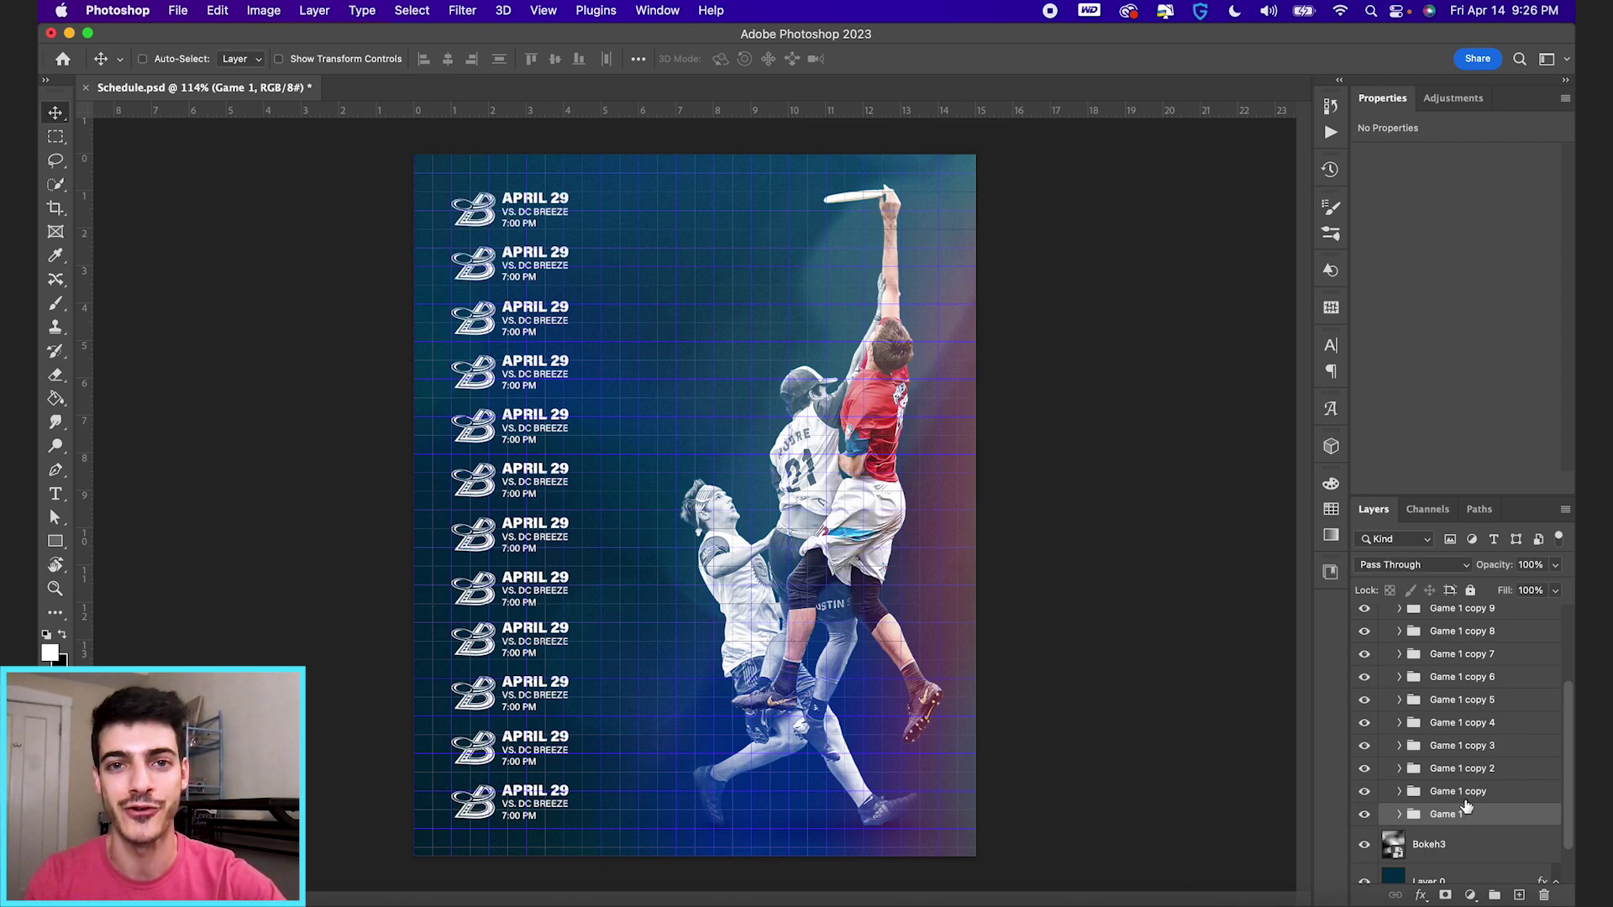
- Select all twelve game groups, from Game 1 to Game 1 copy 11, and distribute them vertically
scroll(1465, 807, "up", 2)
scroll(1466, 807, "up", 1)
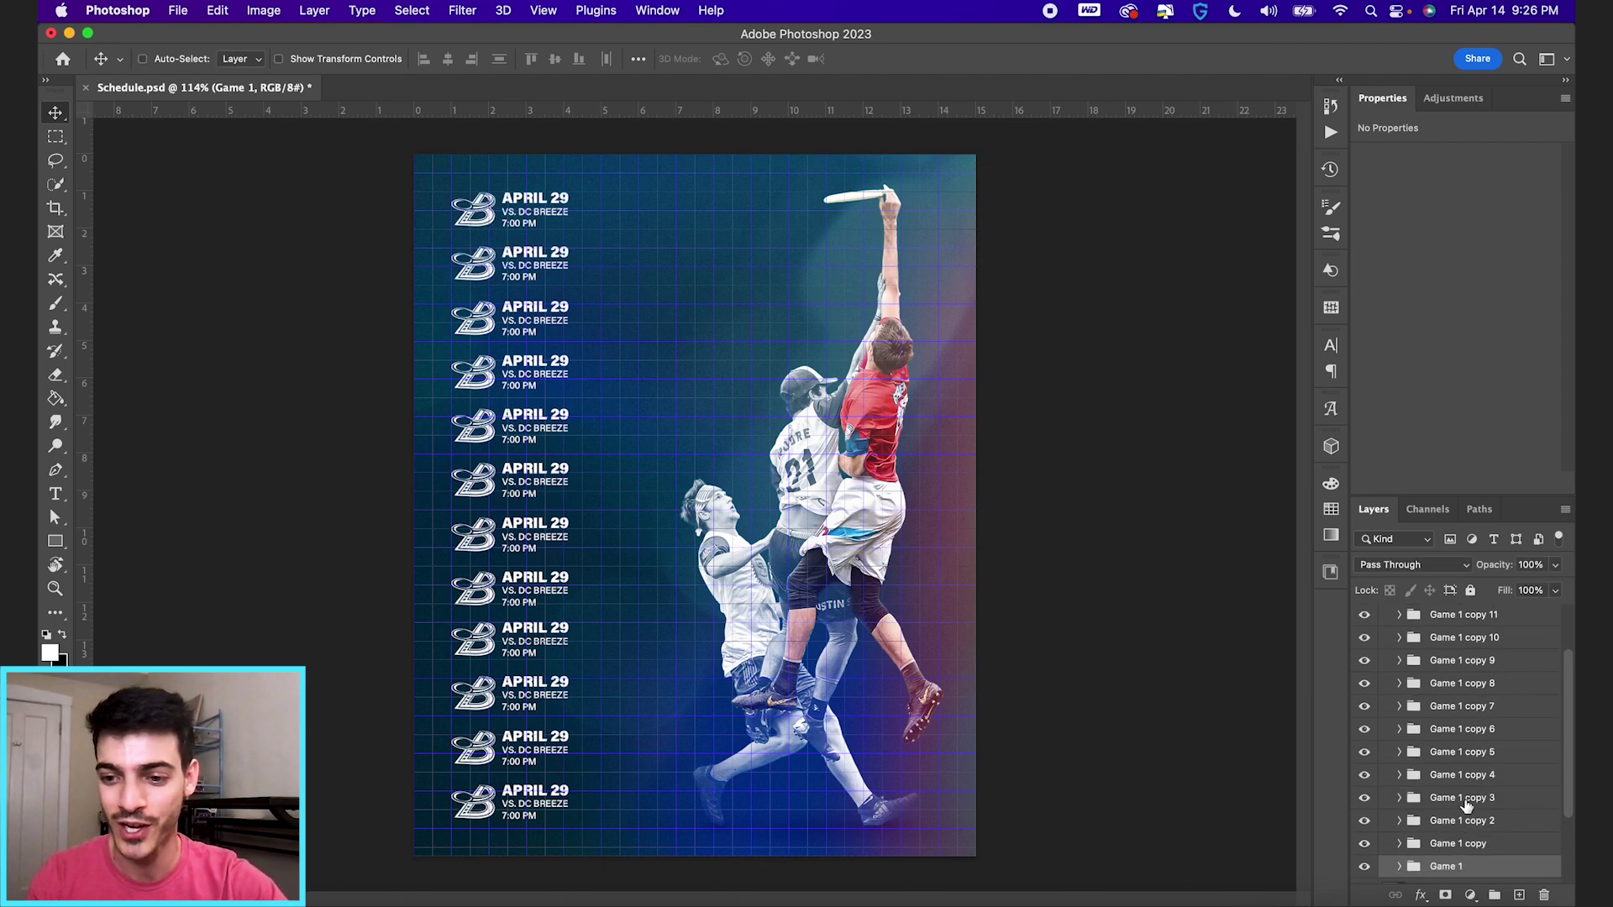
scroll(1461, 868, "up", 3)
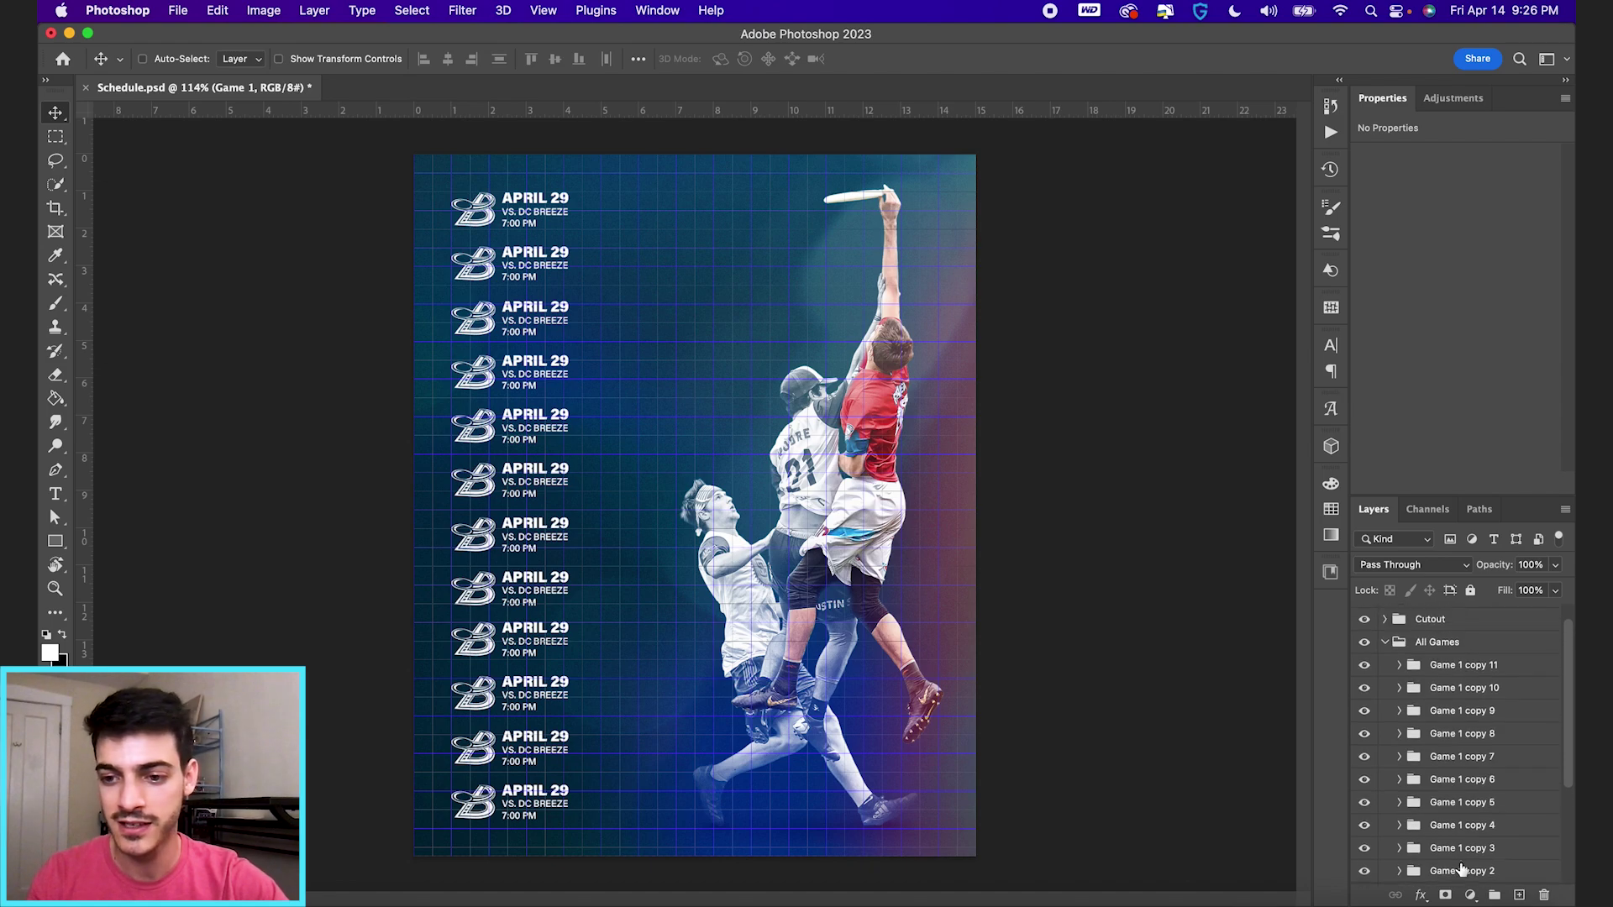
left_click(1473, 672, "shift")
scroll(1468, 680, "down", 5)
scroll(1468, 680, "up", 5)
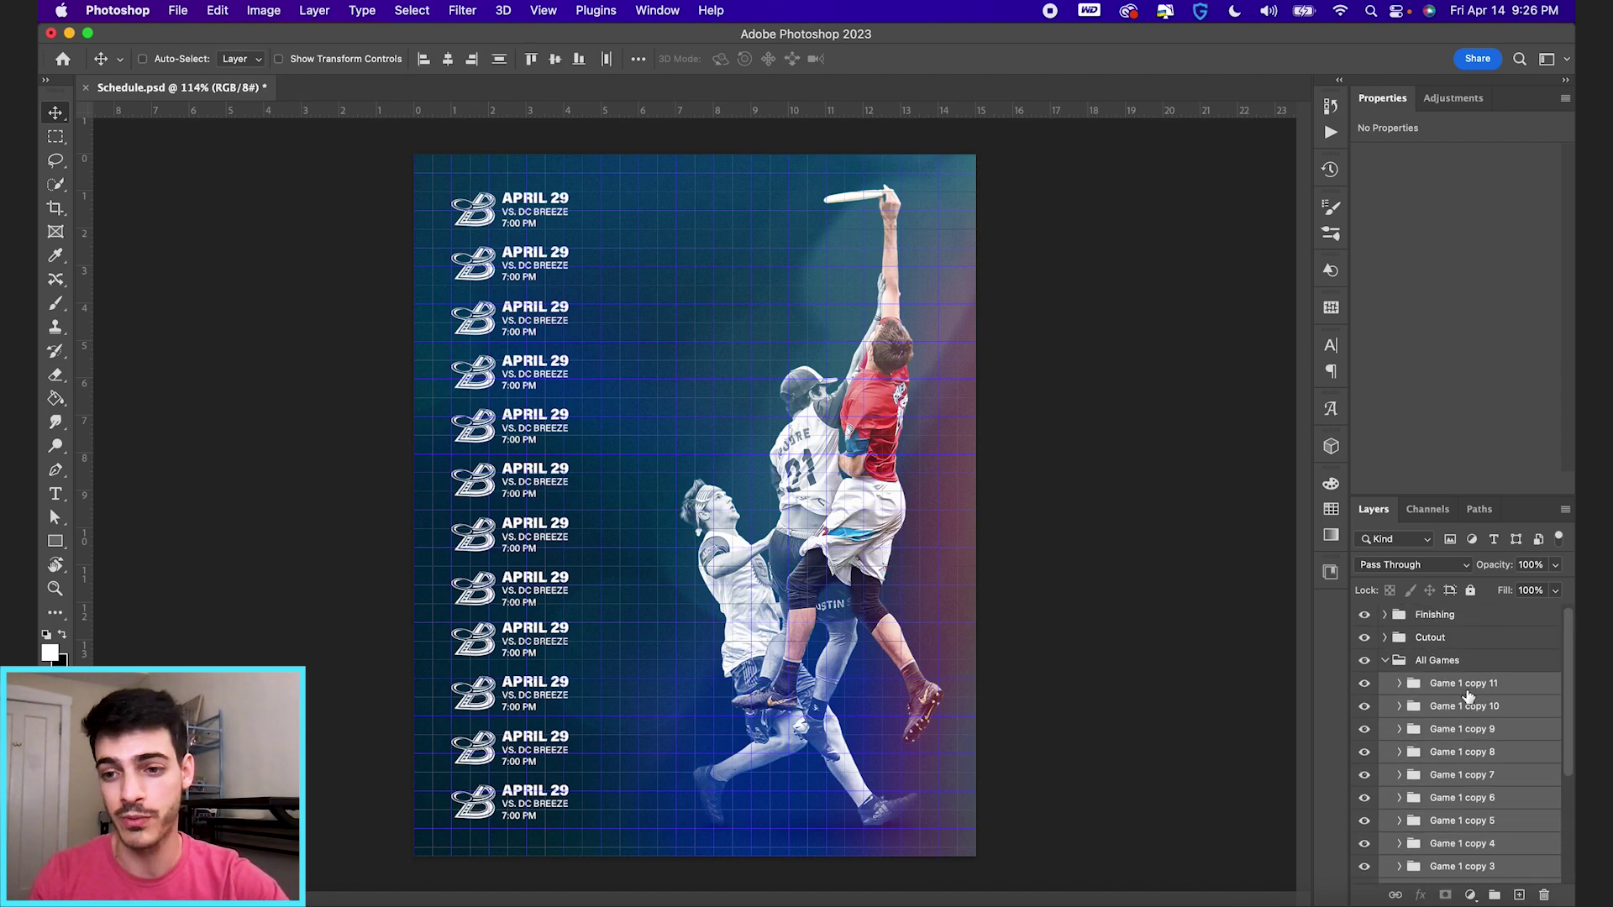
scroll(1466, 694, "down", 2)
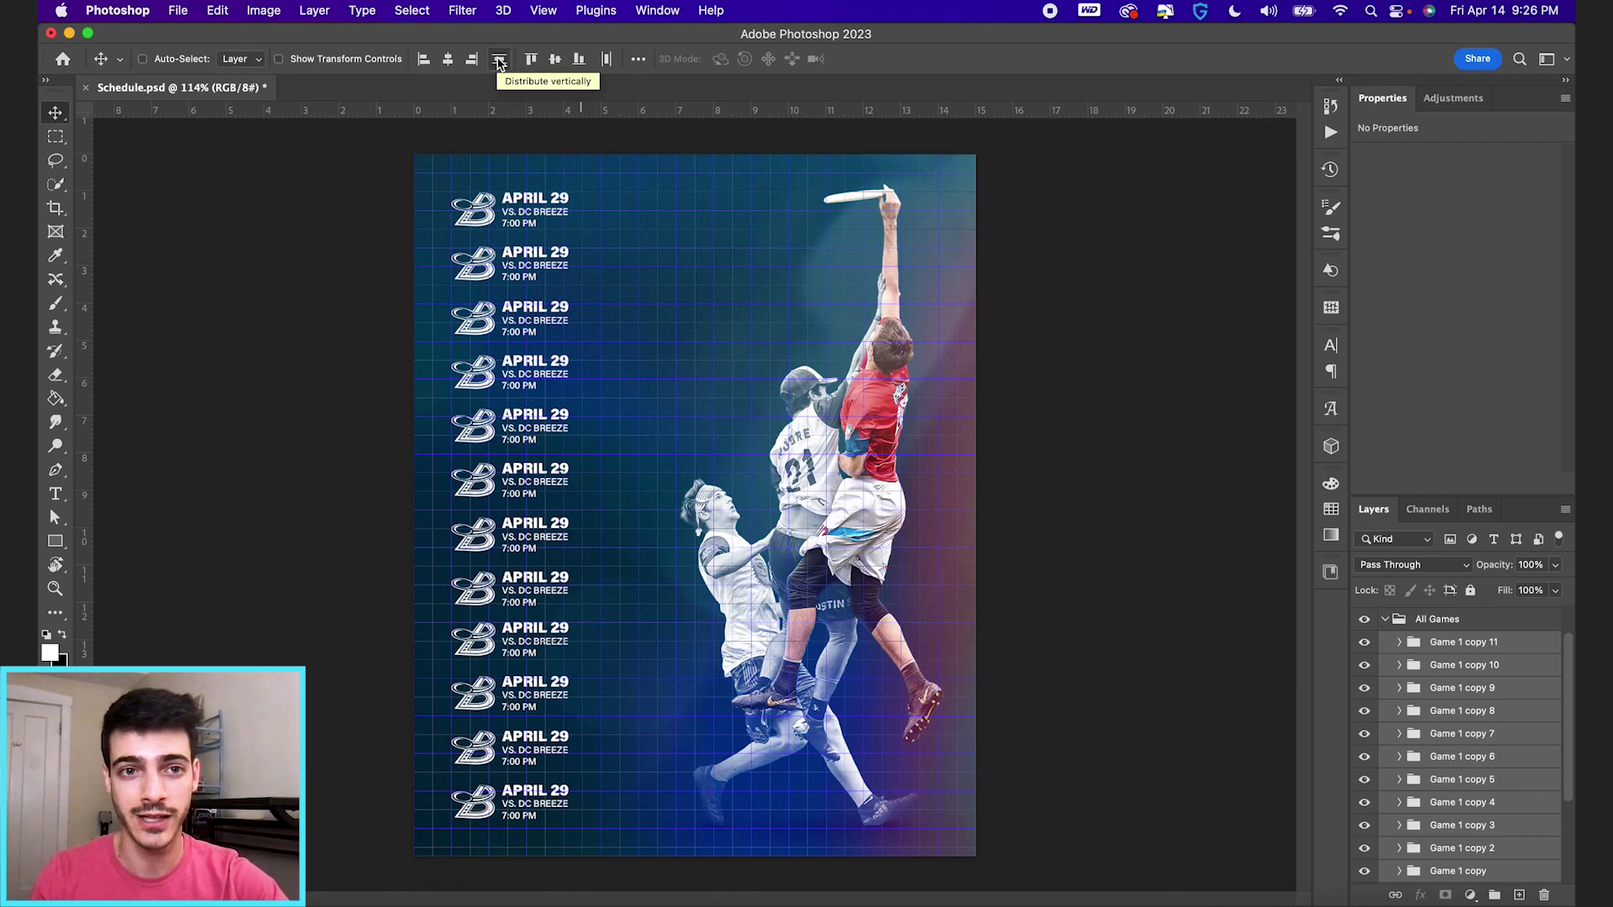
left_click(499, 60)
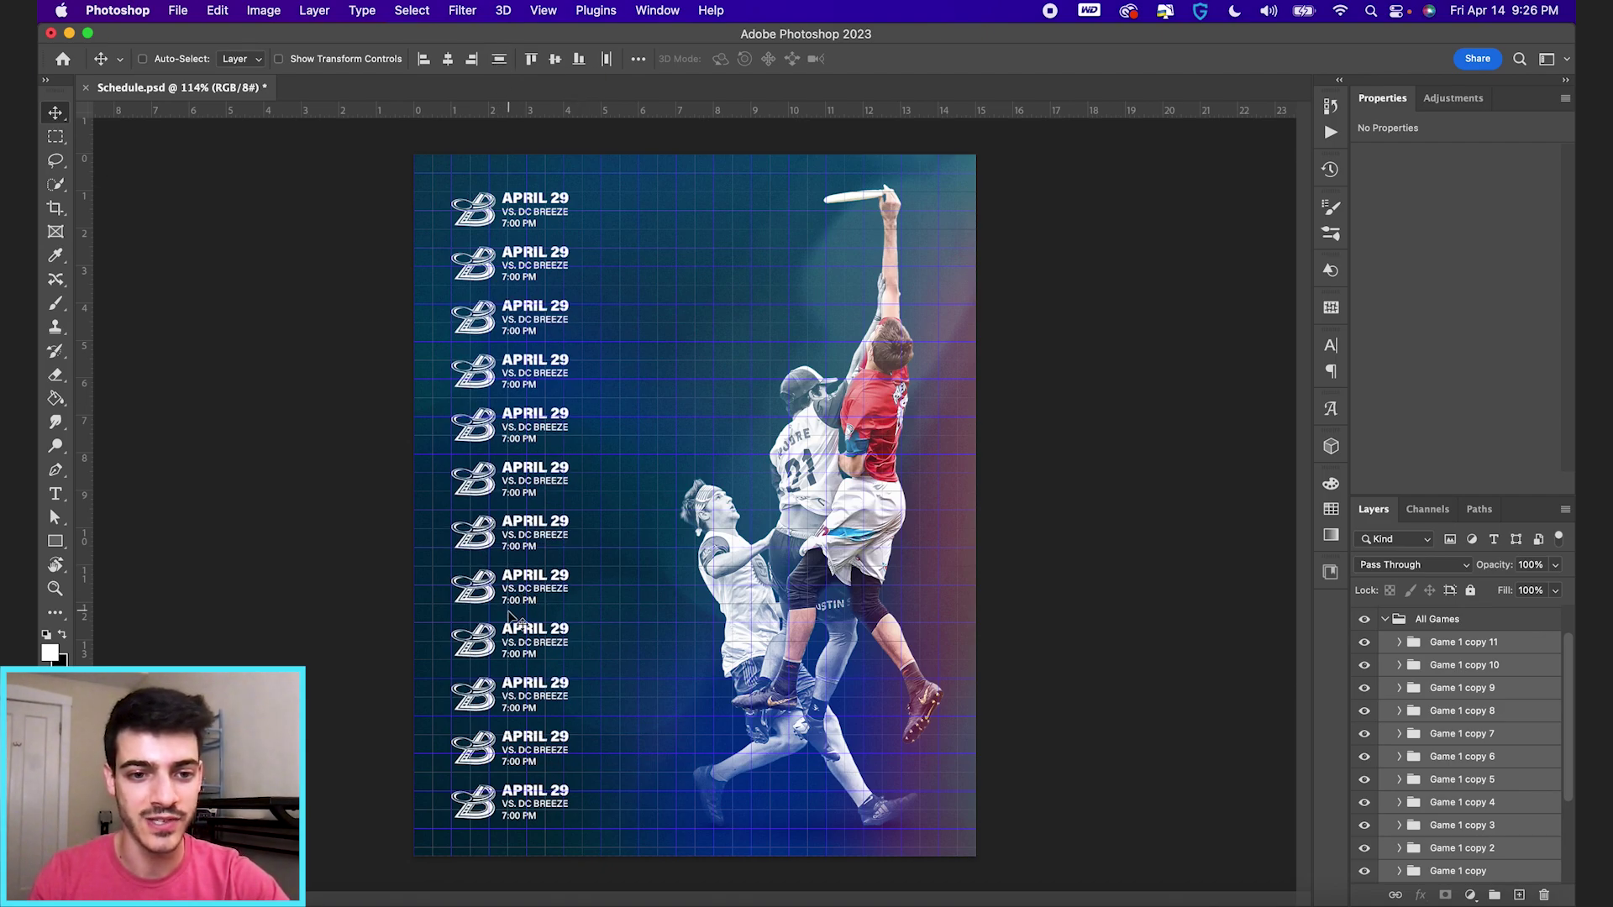
scroll(511, 416, "up", 3)
scroll(407, 500, "down", 3)
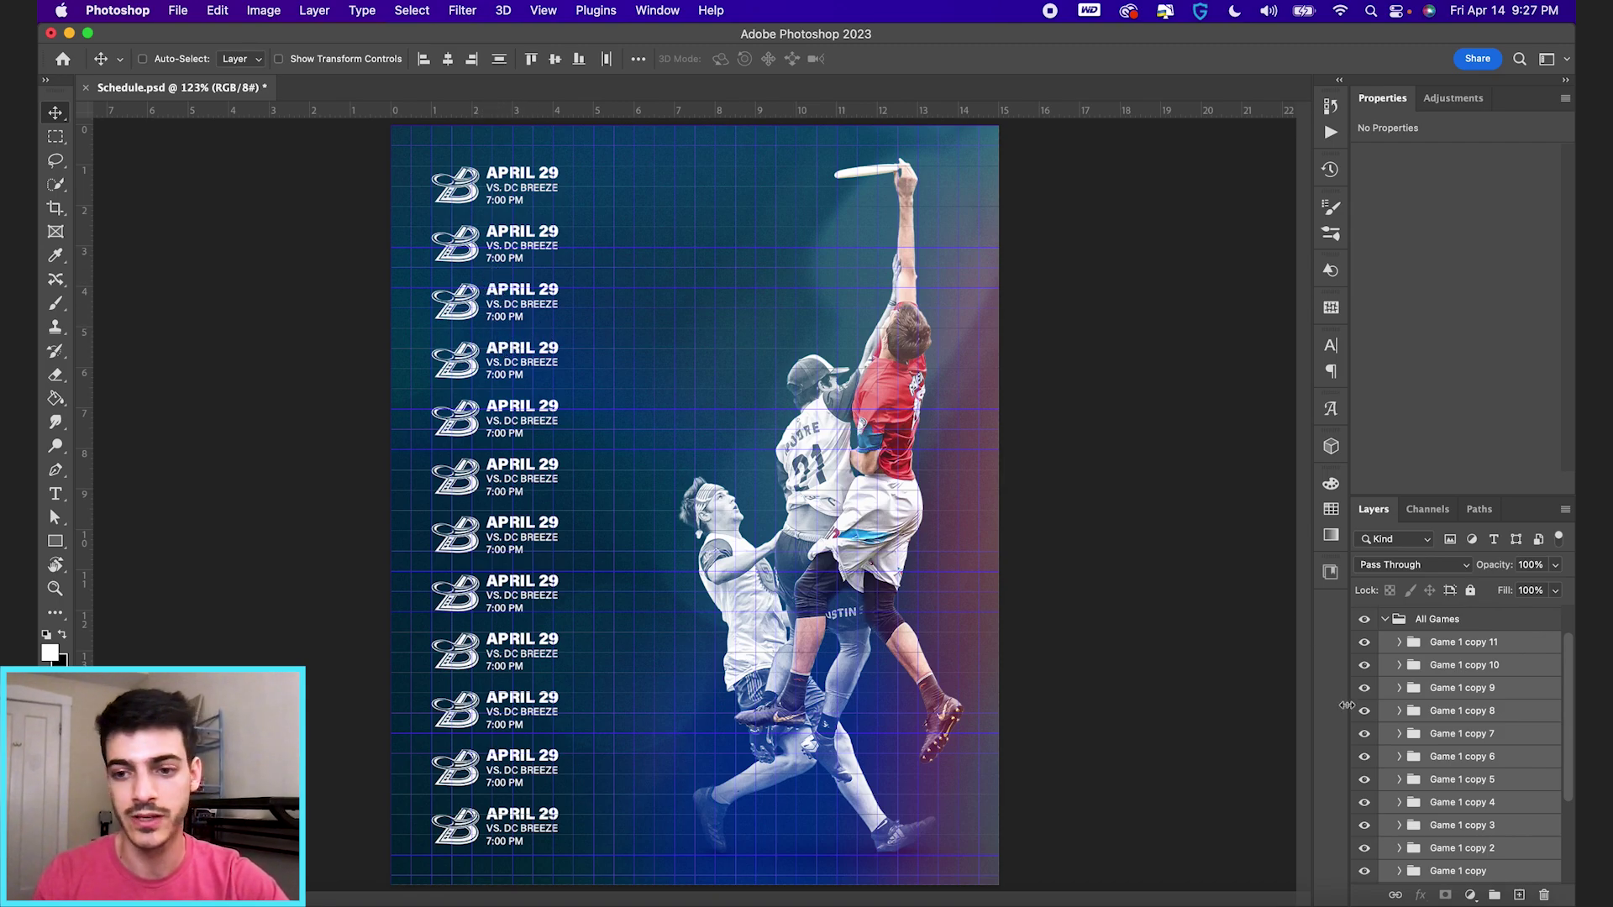
- Shift Game 1 copy 2 and Game 1 copy 4 down out of place so that they overlap other entries
left_click(1448, 855)
left_click_drag(693, 379, 695, 415)
left_click(1491, 802)
left_click_drag(538, 346, 536, 435)
- Distribute all twelve game groups vertically to restore even spacing, and hide the grid over the poster
left_click(1481, 645)
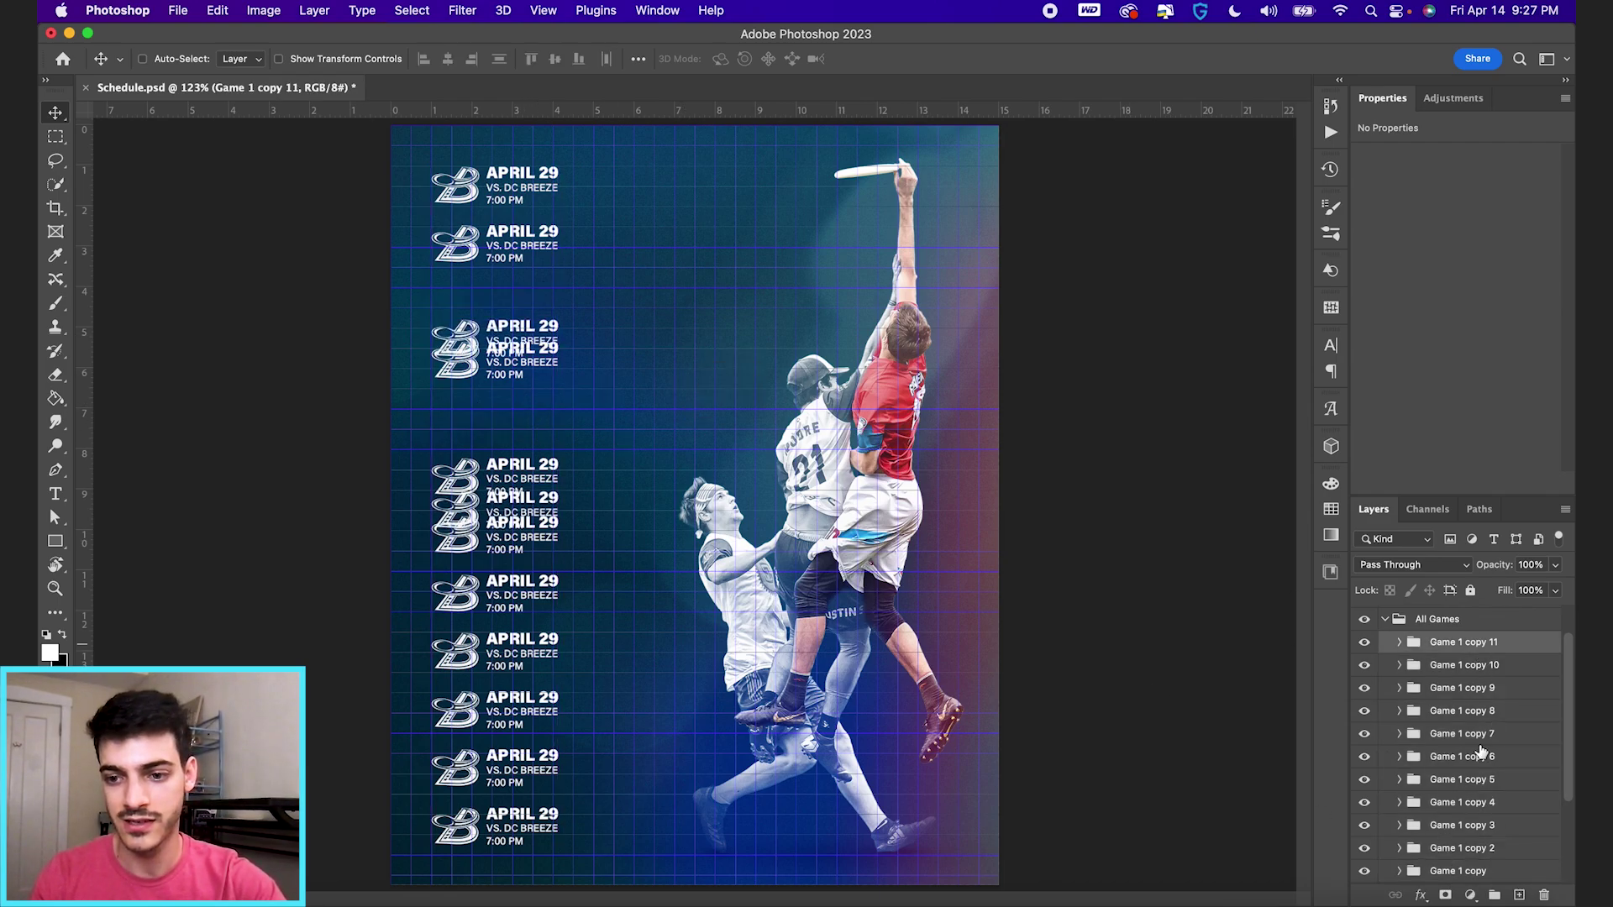
left_click(1476, 873, "shift")
scroll(1475, 874, "down", 1)
left_click(1472, 862, "shift")
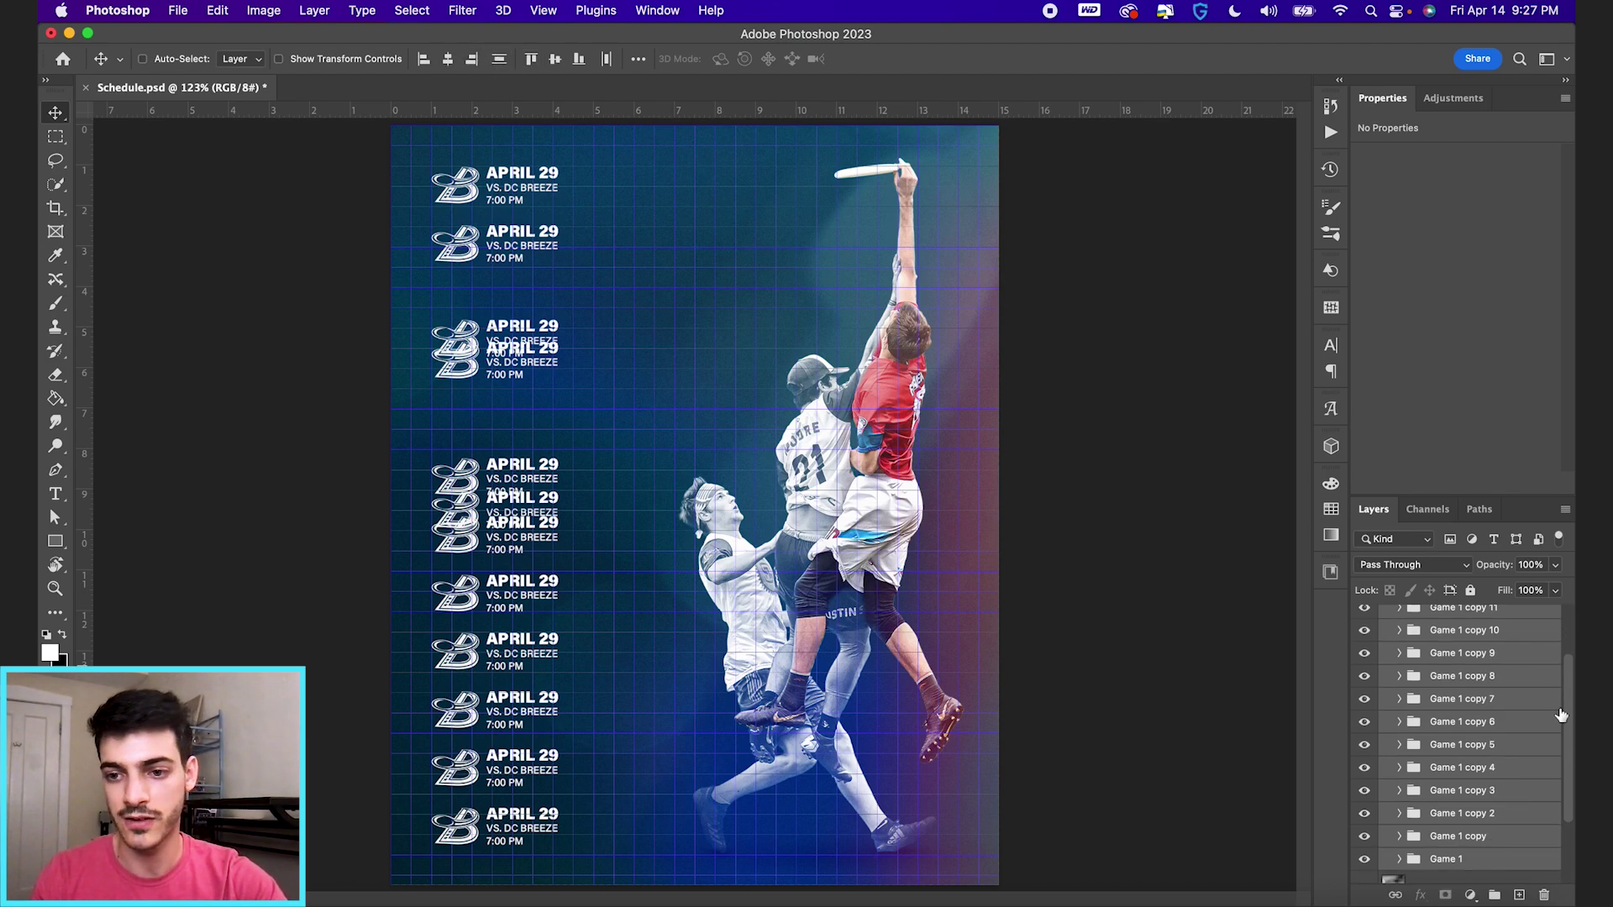
left_click(500, 60)
key("super+apostrophe")
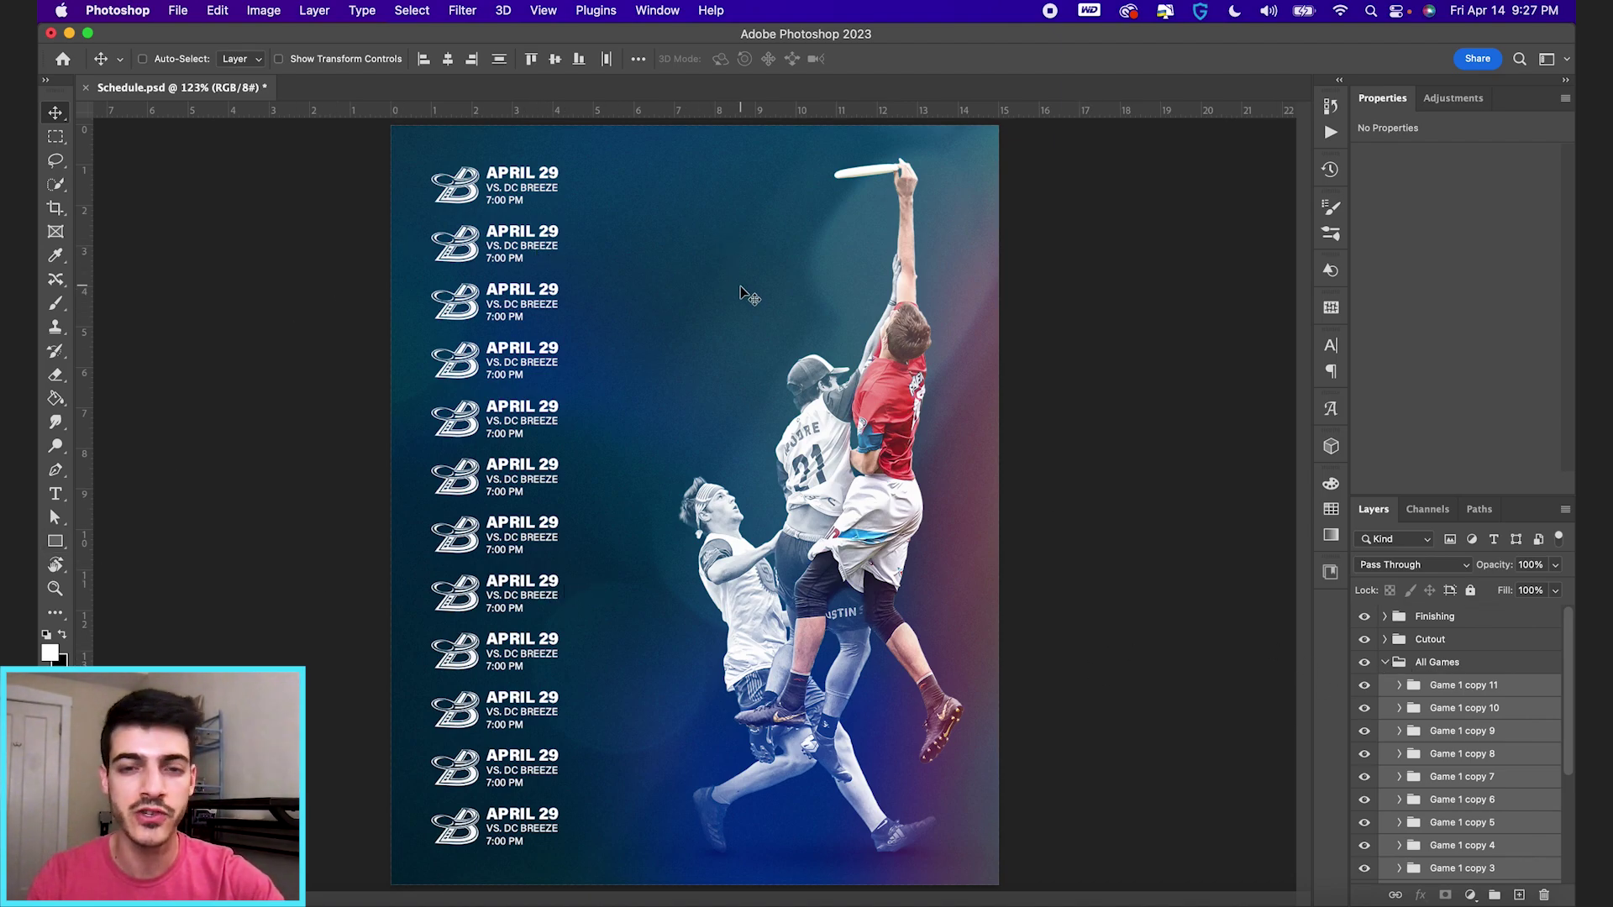
left_click(1385, 662)
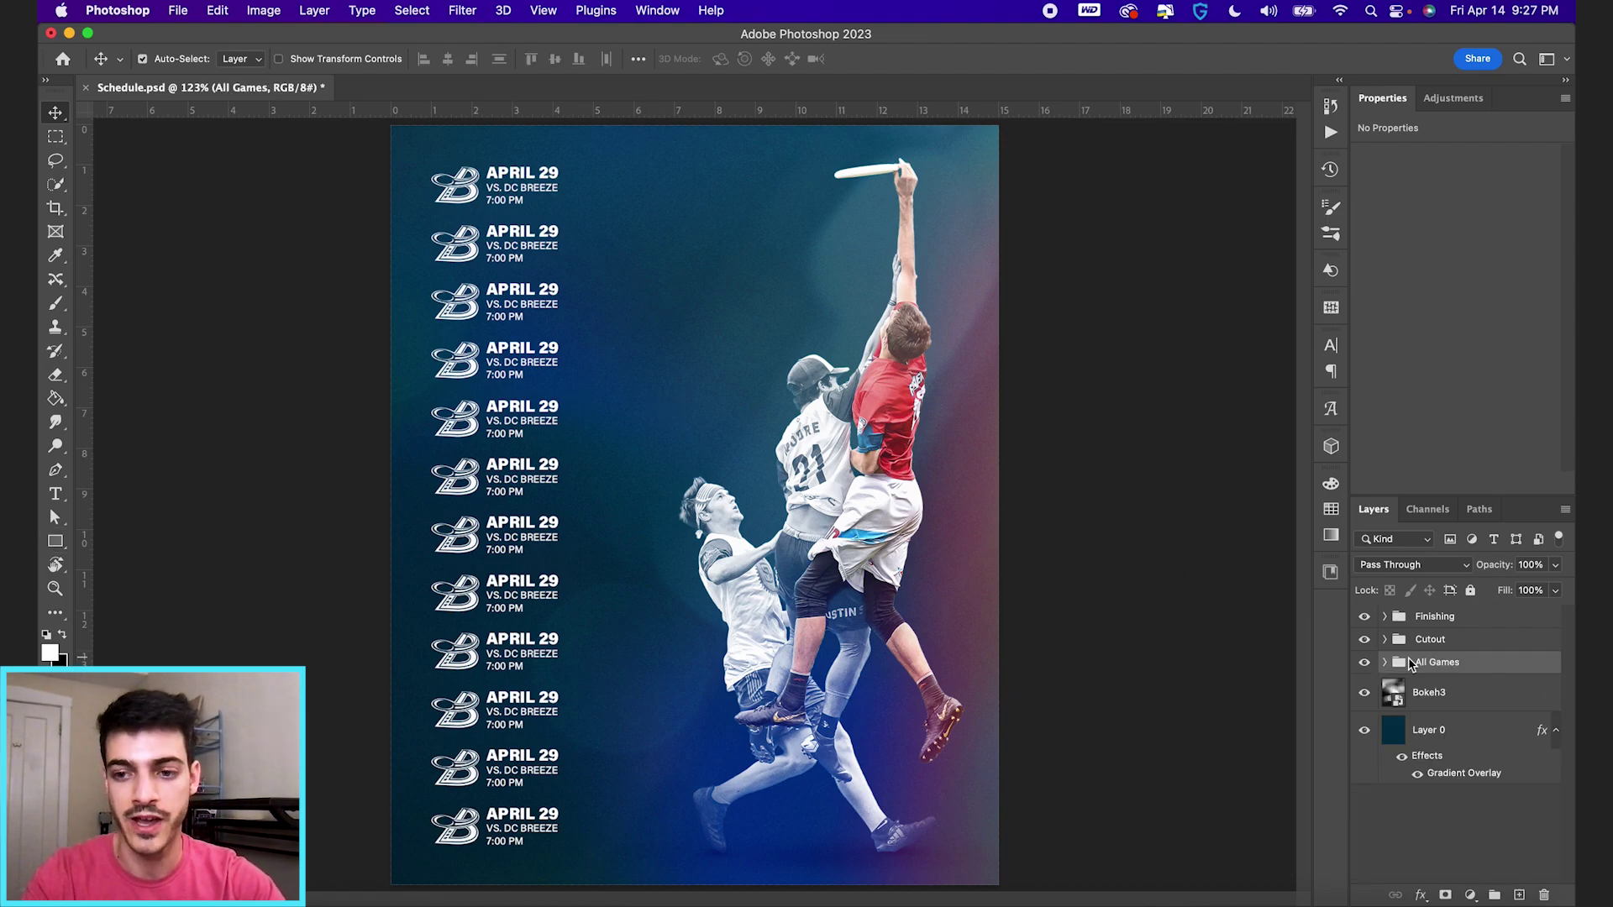
- Add a new layer above All Games and place a text hyphen "-" on it in the poster's empty upper area
key("alt+shift+super+n")
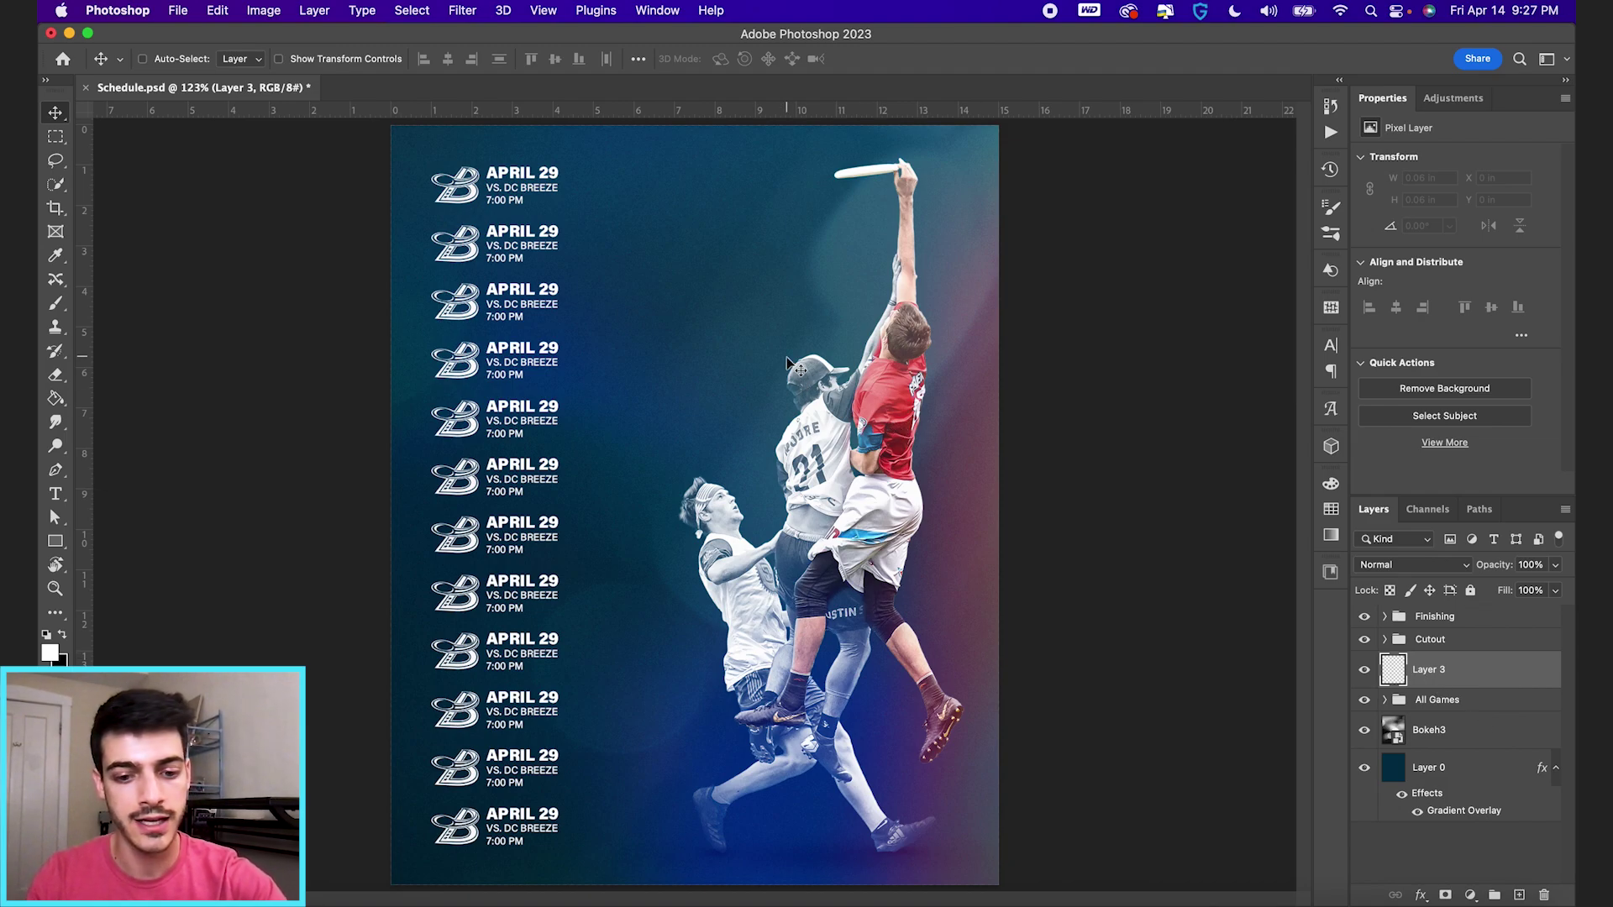
key("t")
left_click(708, 257)
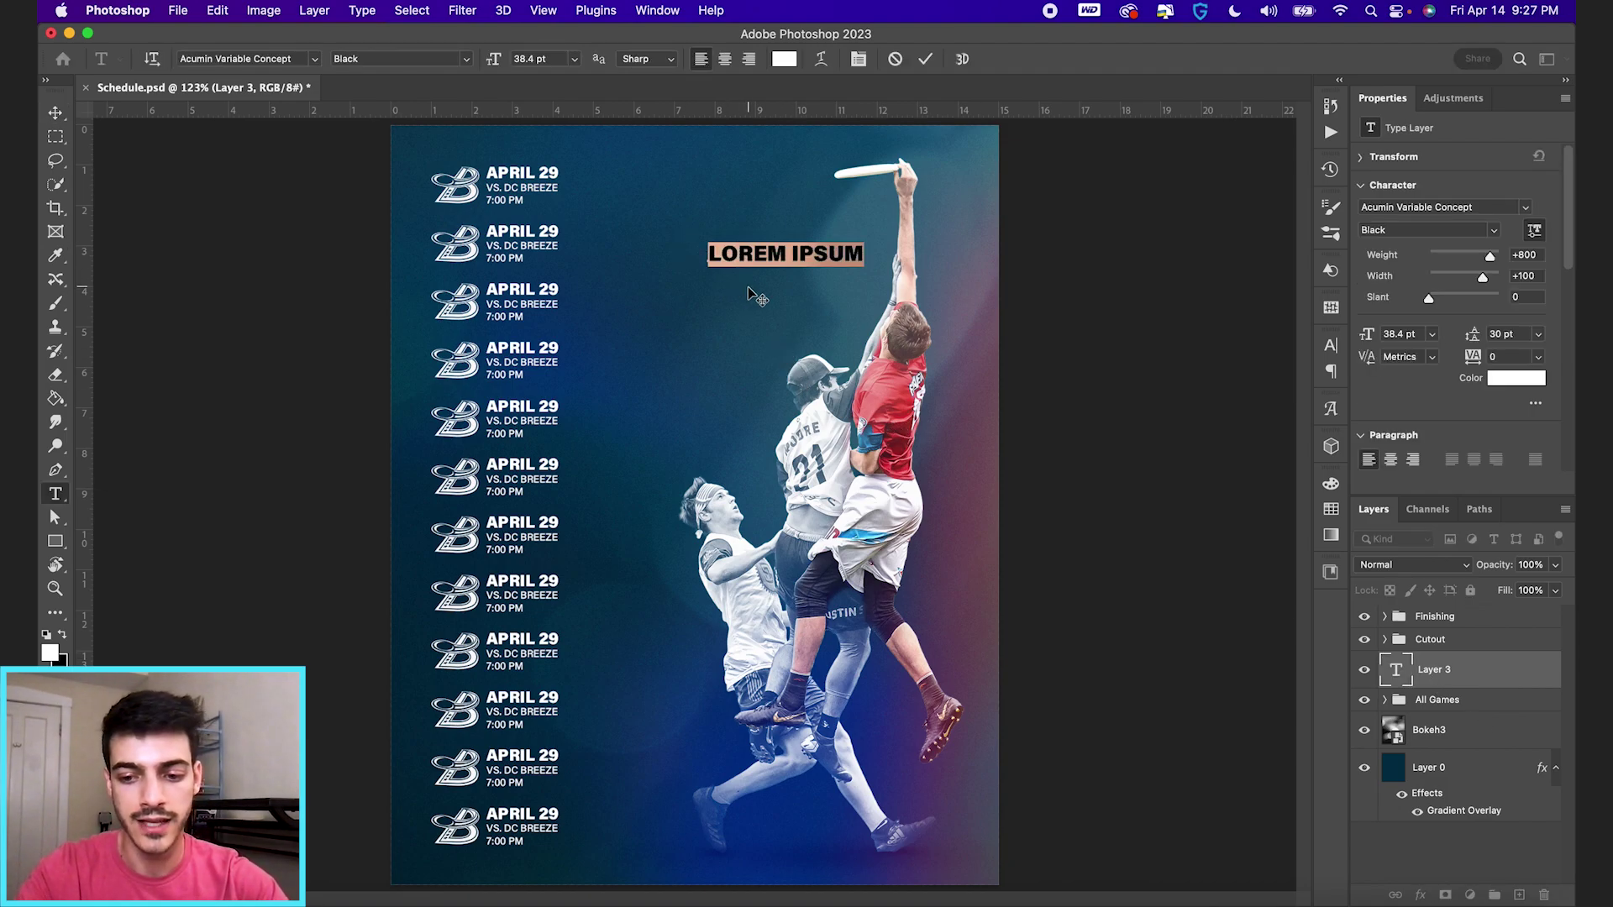
key("BackSpace")
type("-")
left_click(925, 59)
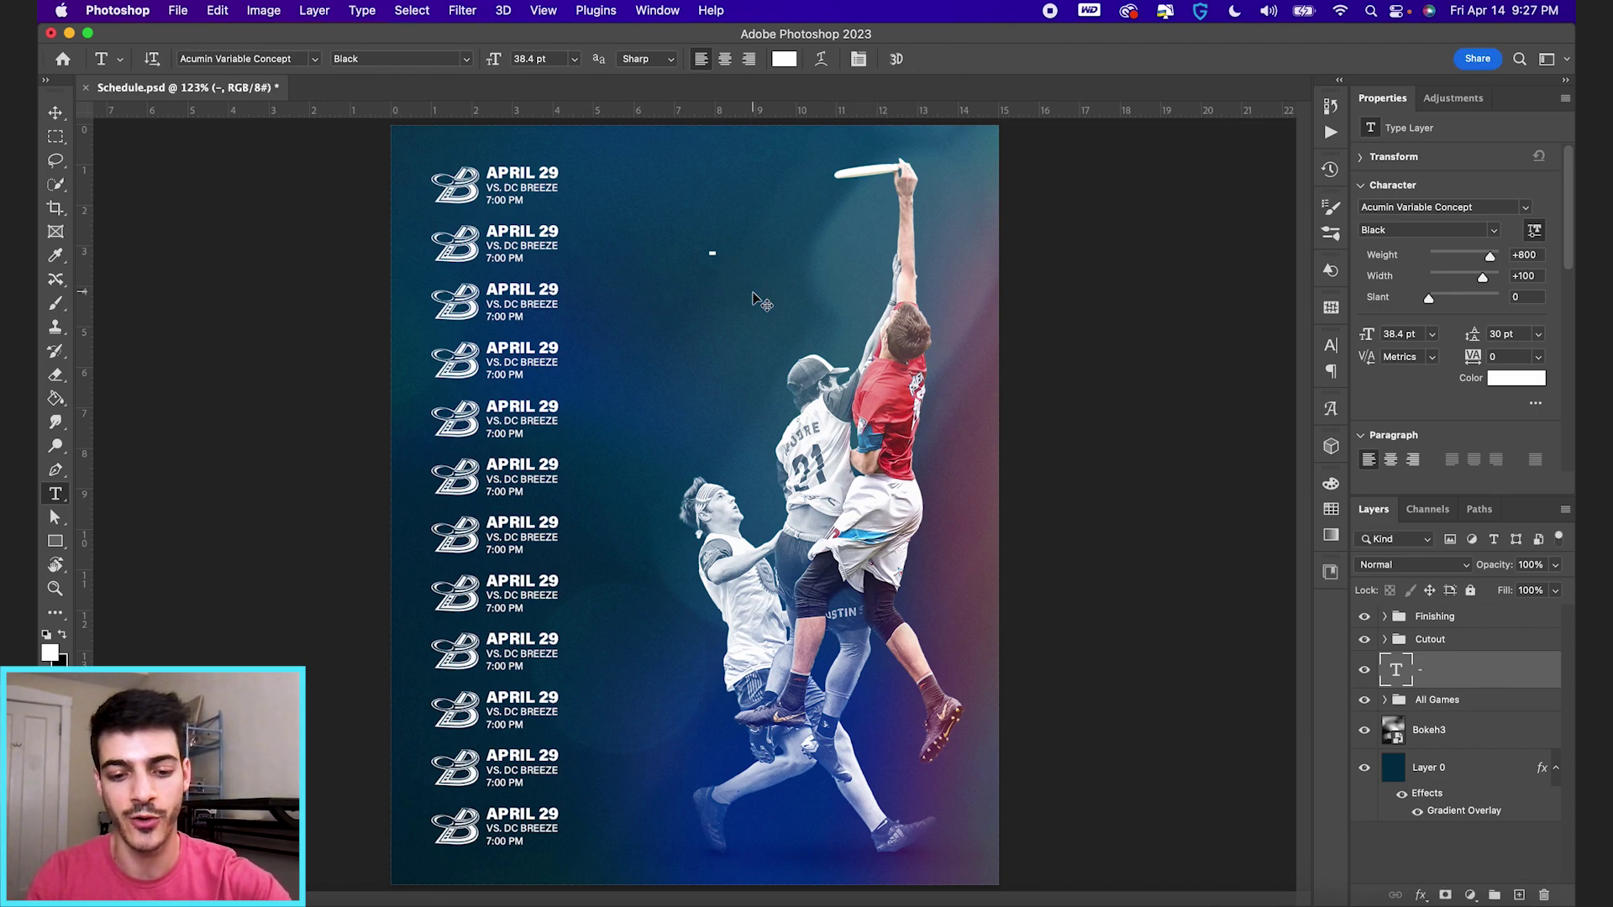
- Transform the hyphen into a wide divider line under the first game entry, extending slightly past both sides of it
key("ctrl+t")
left_click_drag(721, 254, 626, 254)
key("Return")
key("v")
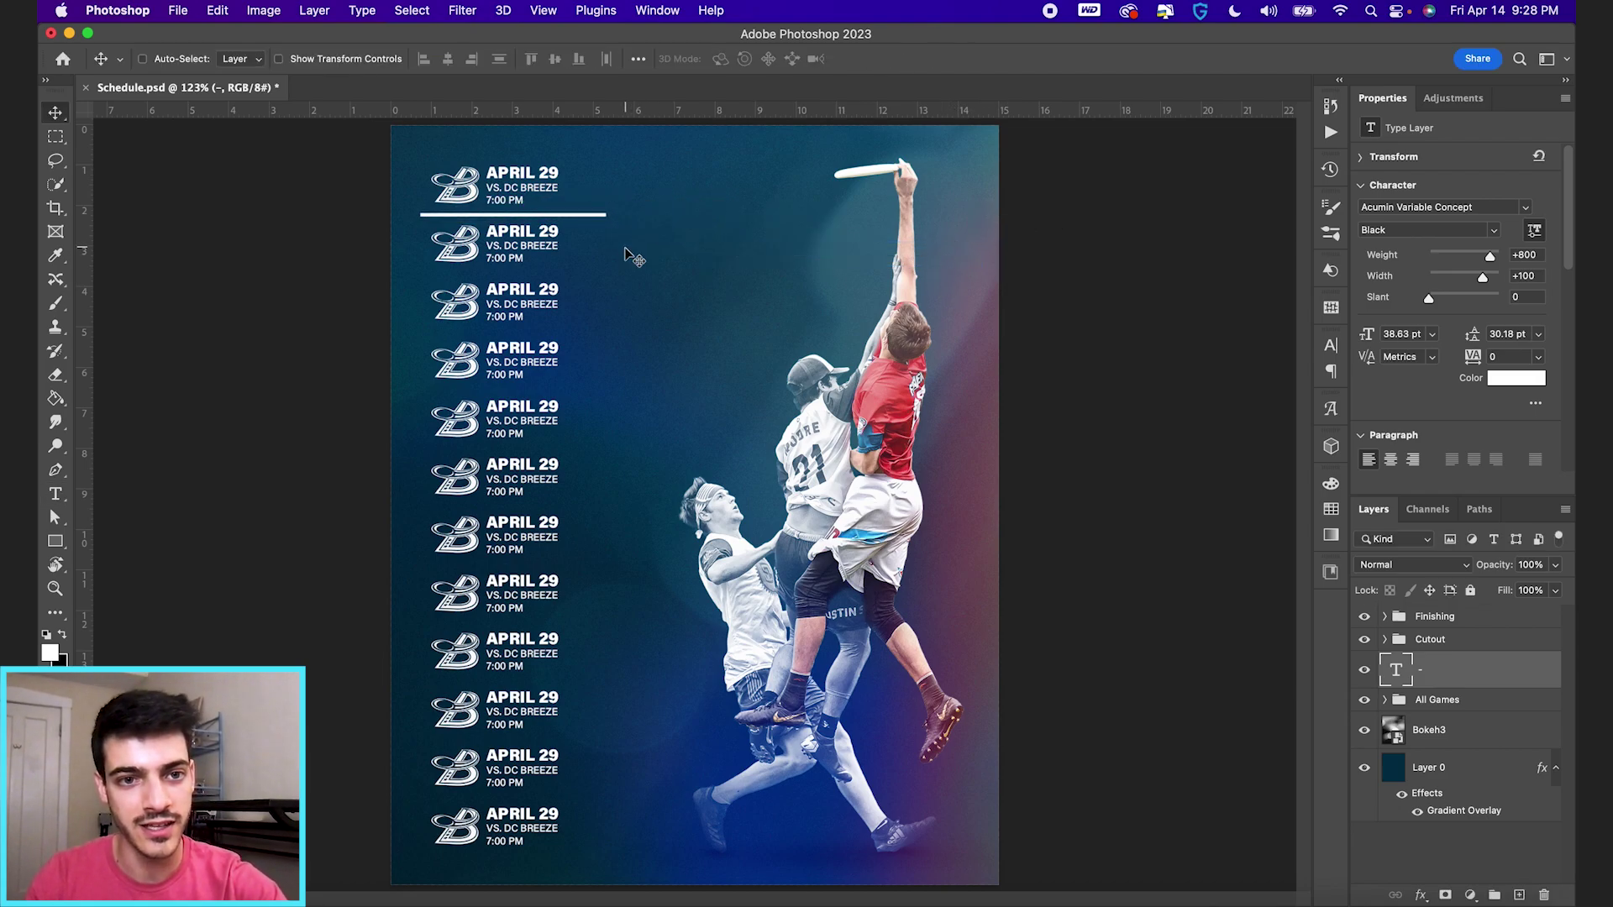
- Repeat the hyphen on new lines within the same text layer to stack more divider lines down the column
key("t")
left_click(605, 214)
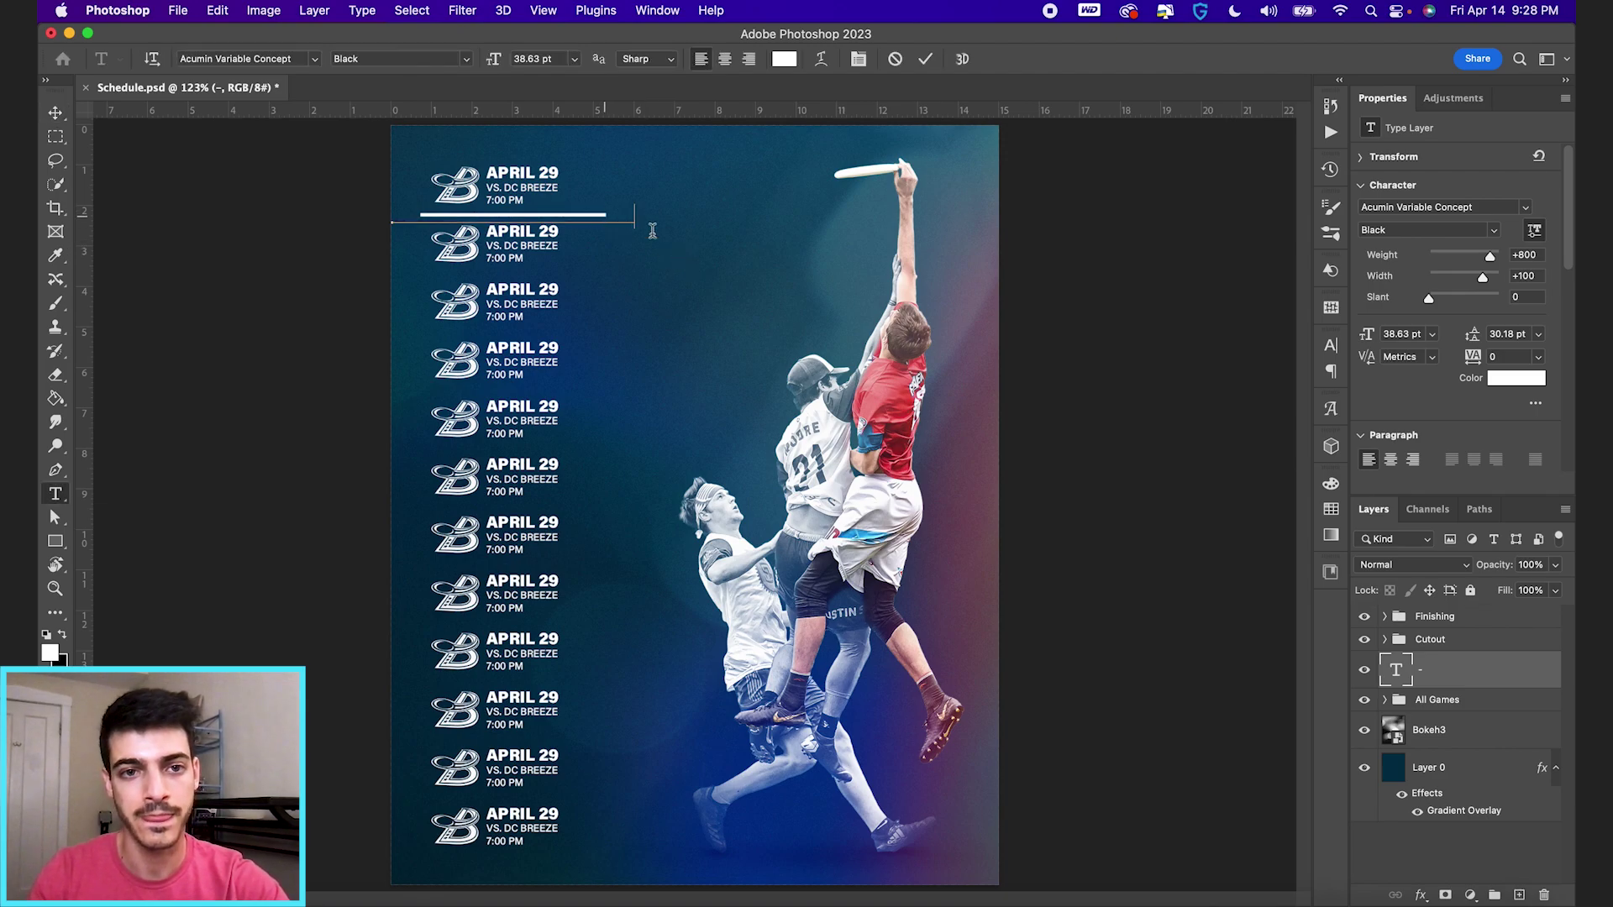
key("ctrl+v")
key("ctrl+v")
key("ctrl+v")
key("ctrl+v")
key("ctrl+v")
key("ctrl+v")
key("ctrl+v")
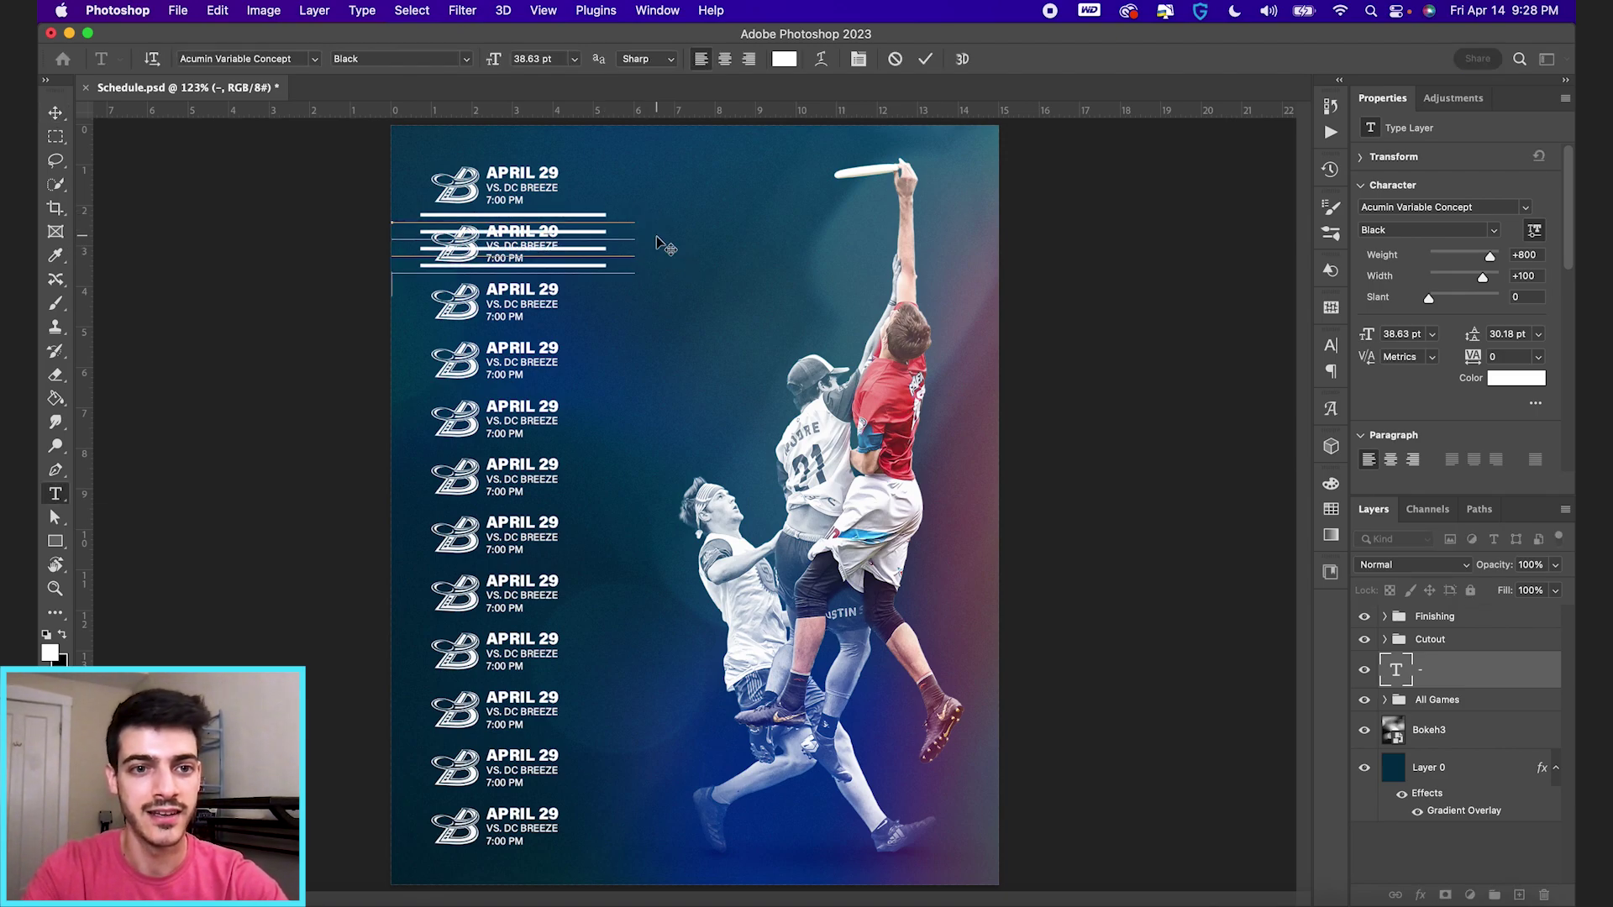
key("ctrl+v")
key("ctrl+v")
key("ctrl+v")
key("ctrl+v")
key("ctrl+v")
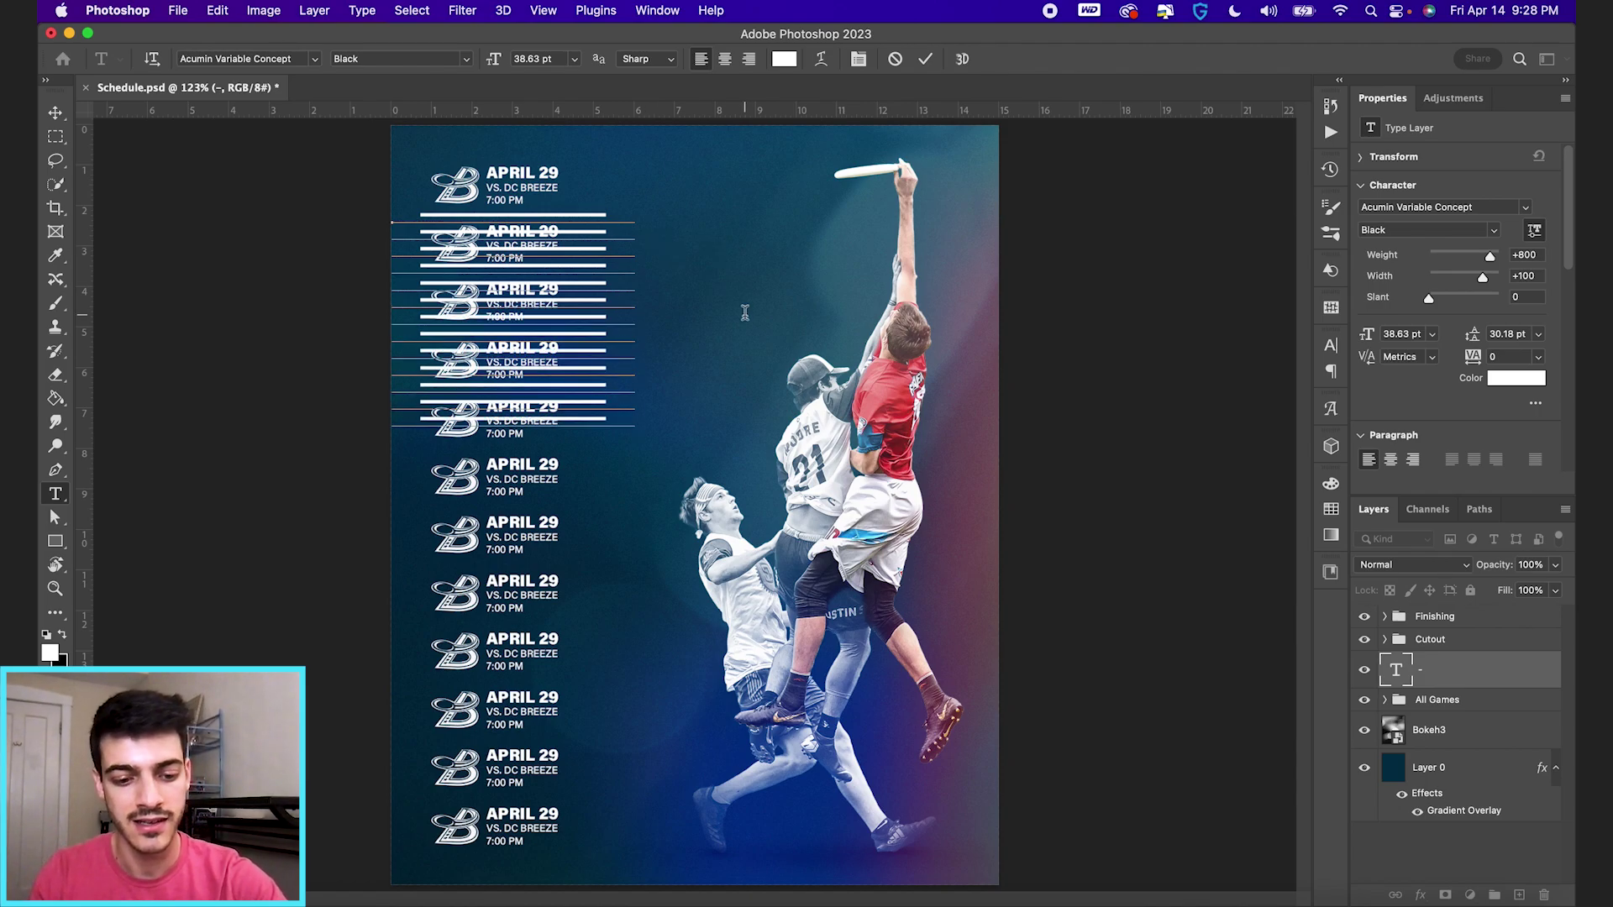
- Set the leading of all the divider lines to 100 pt to spread them down the column
key("ctrl+a")
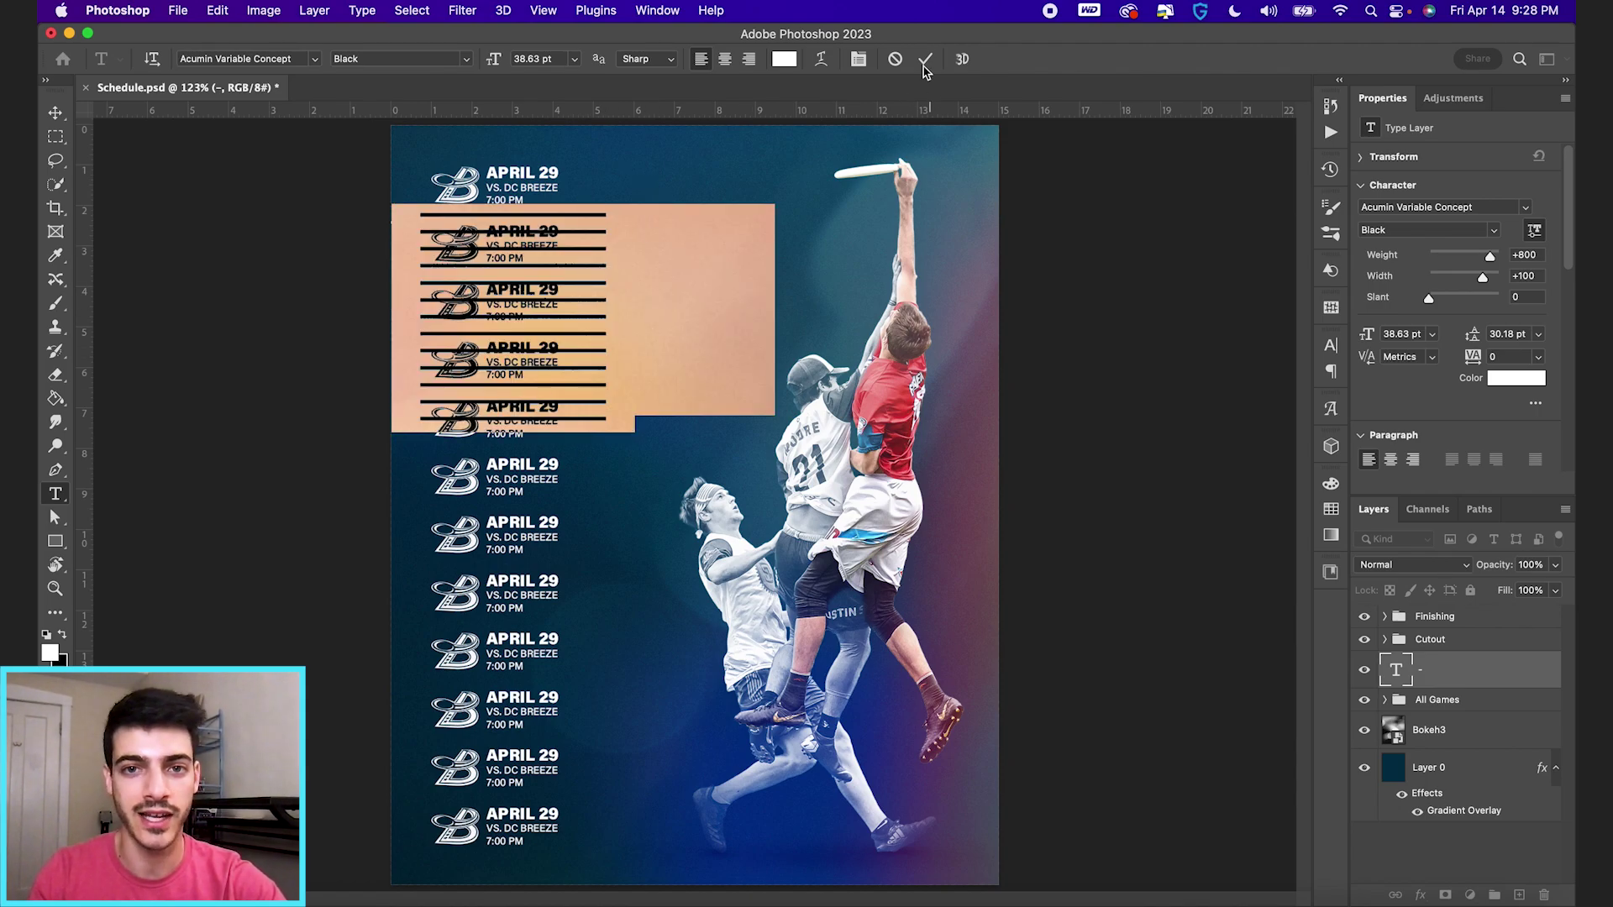
left_click(858, 59)
left_click_drag(1235, 402, 1291, 408)
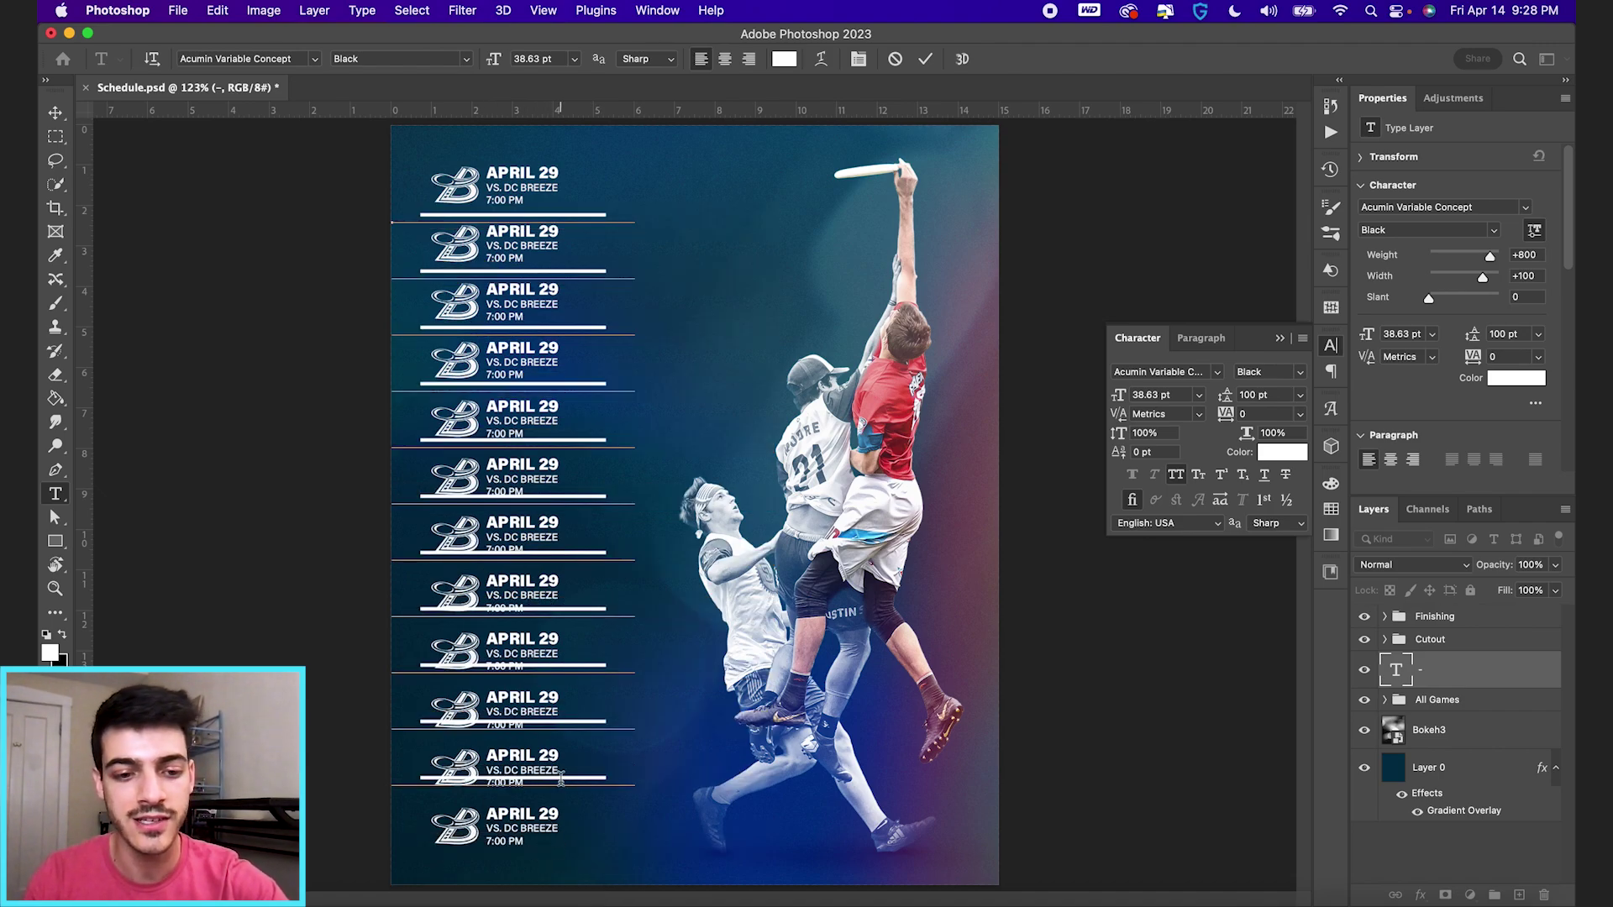
- Refine the leading of all the divider lines to 103.6 pt so they match the spacing of the game entries
key("super+a")
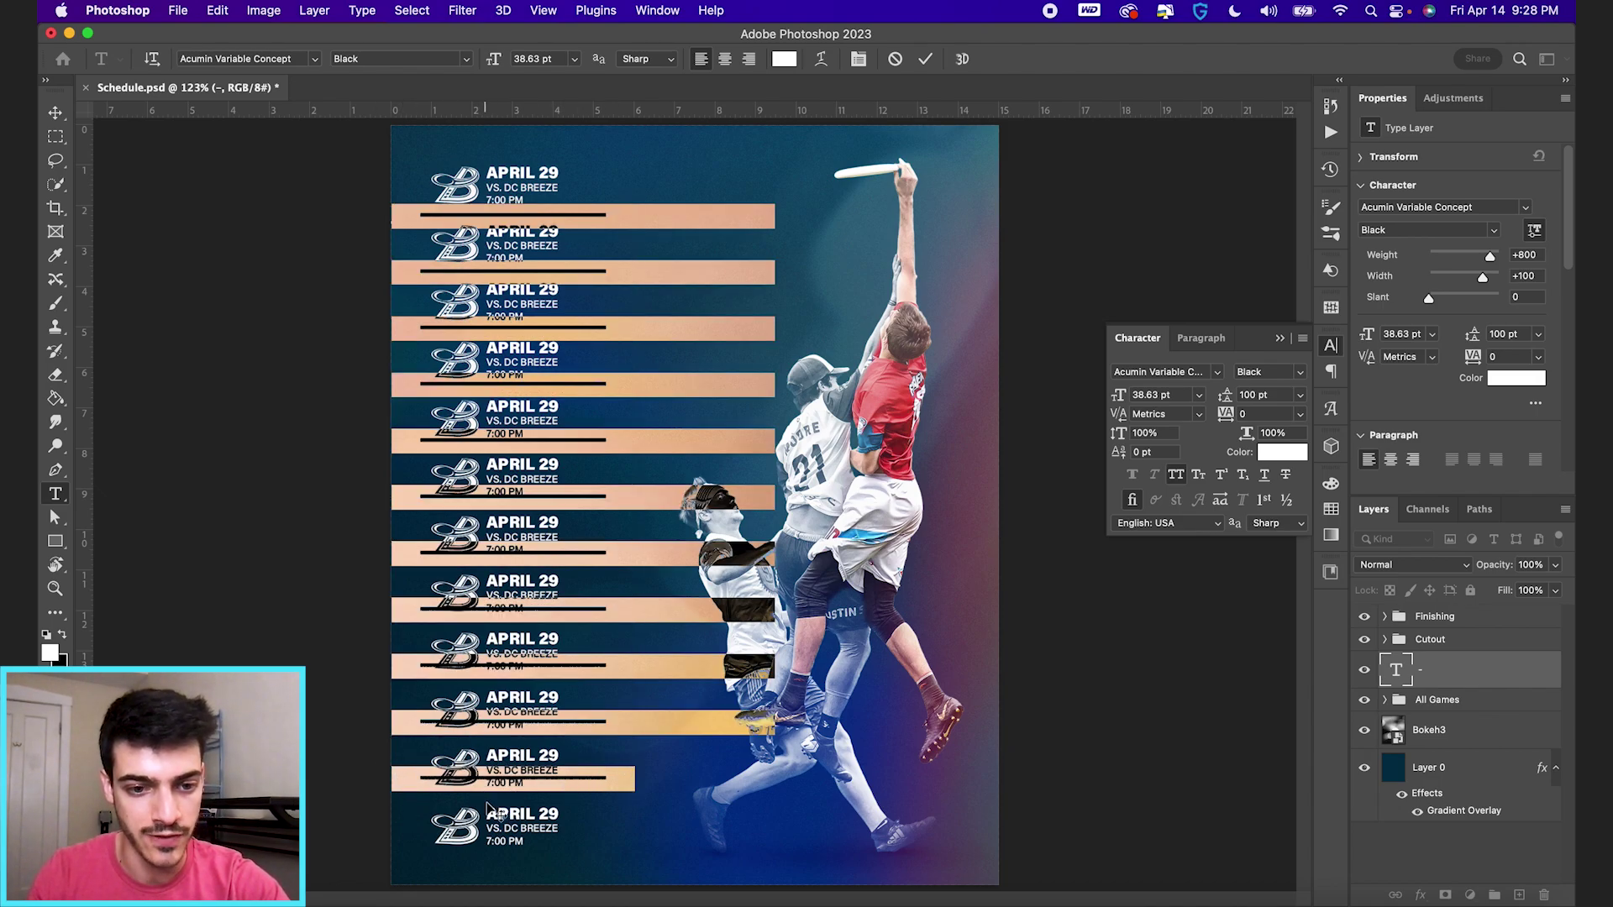
left_click(1268, 395)
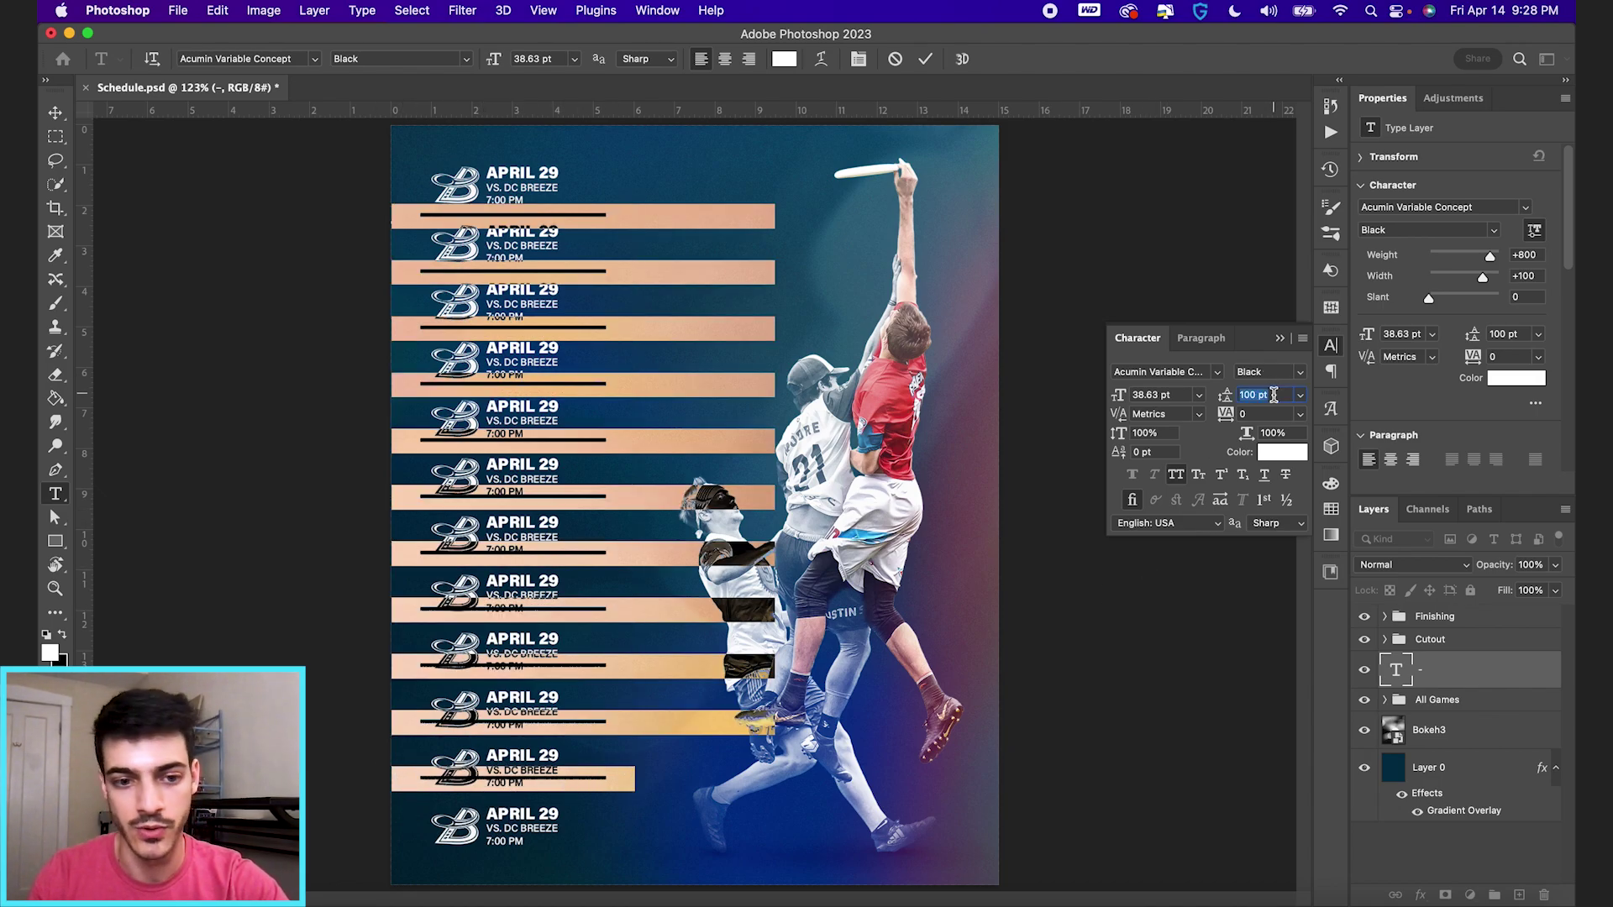
scroll(1274, 394, "up", 3)
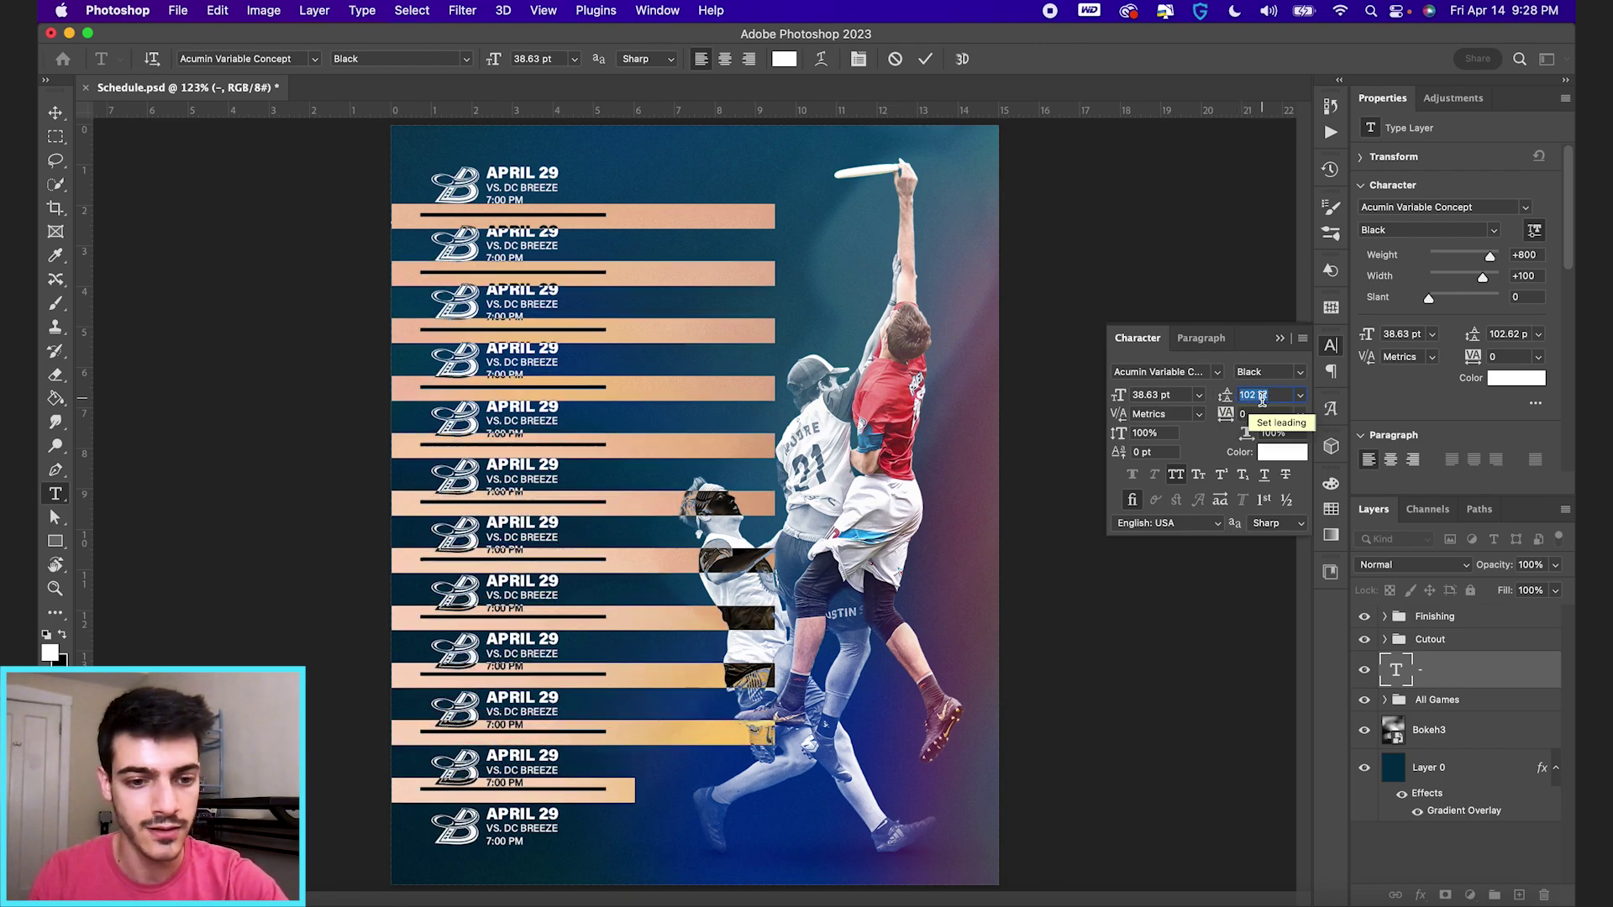
scroll(1262, 397, "up", 1)
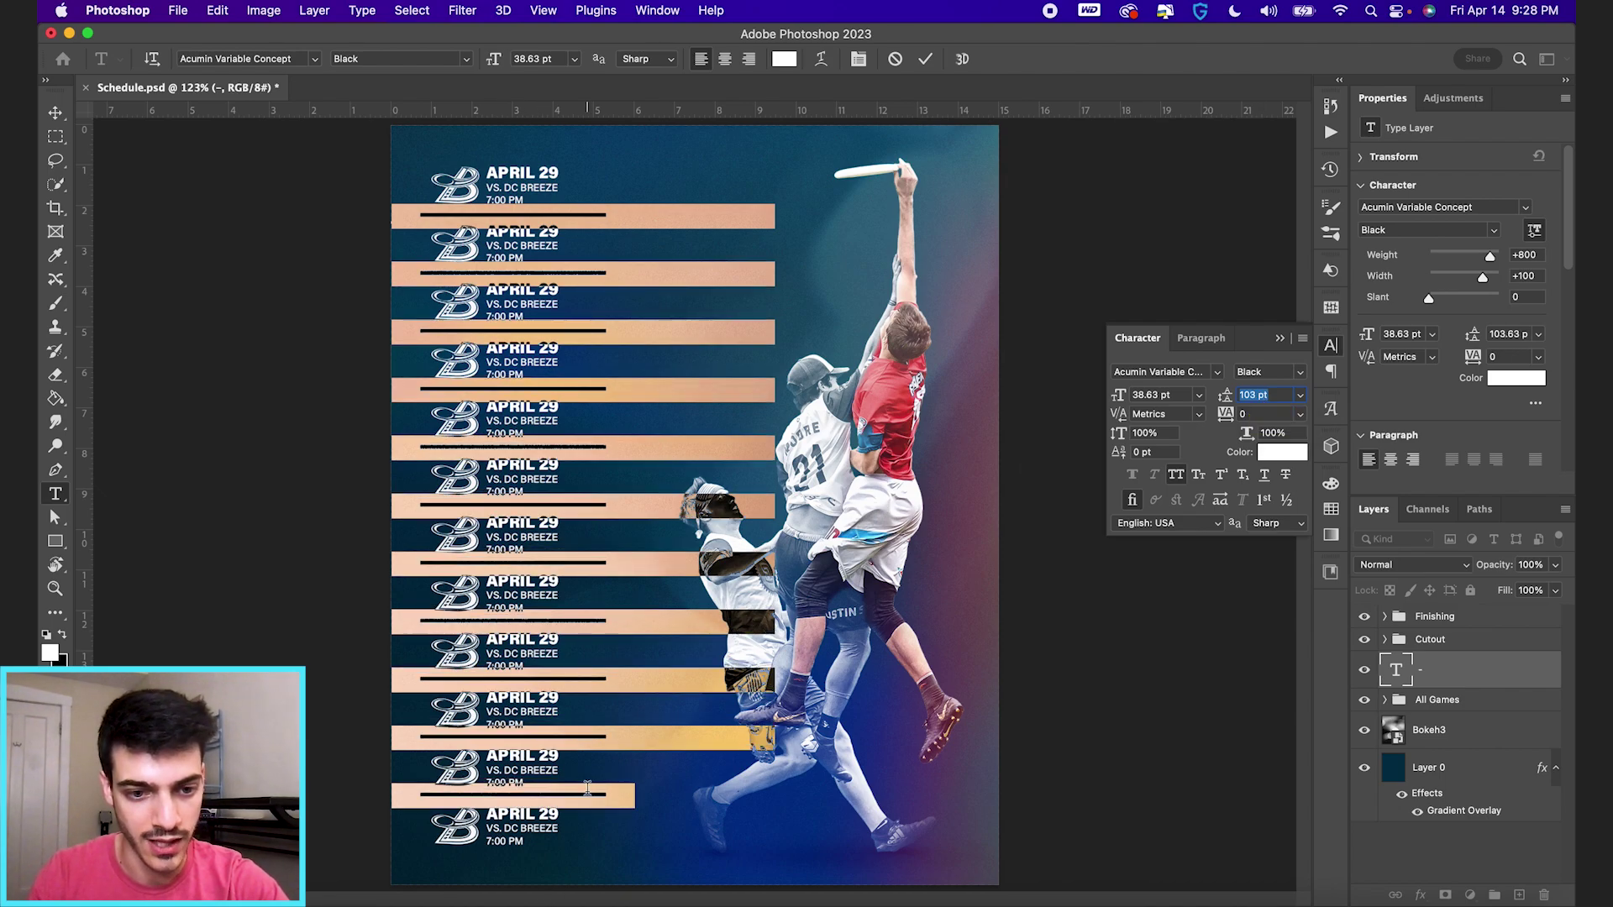
scroll(587, 787, "up", 1)
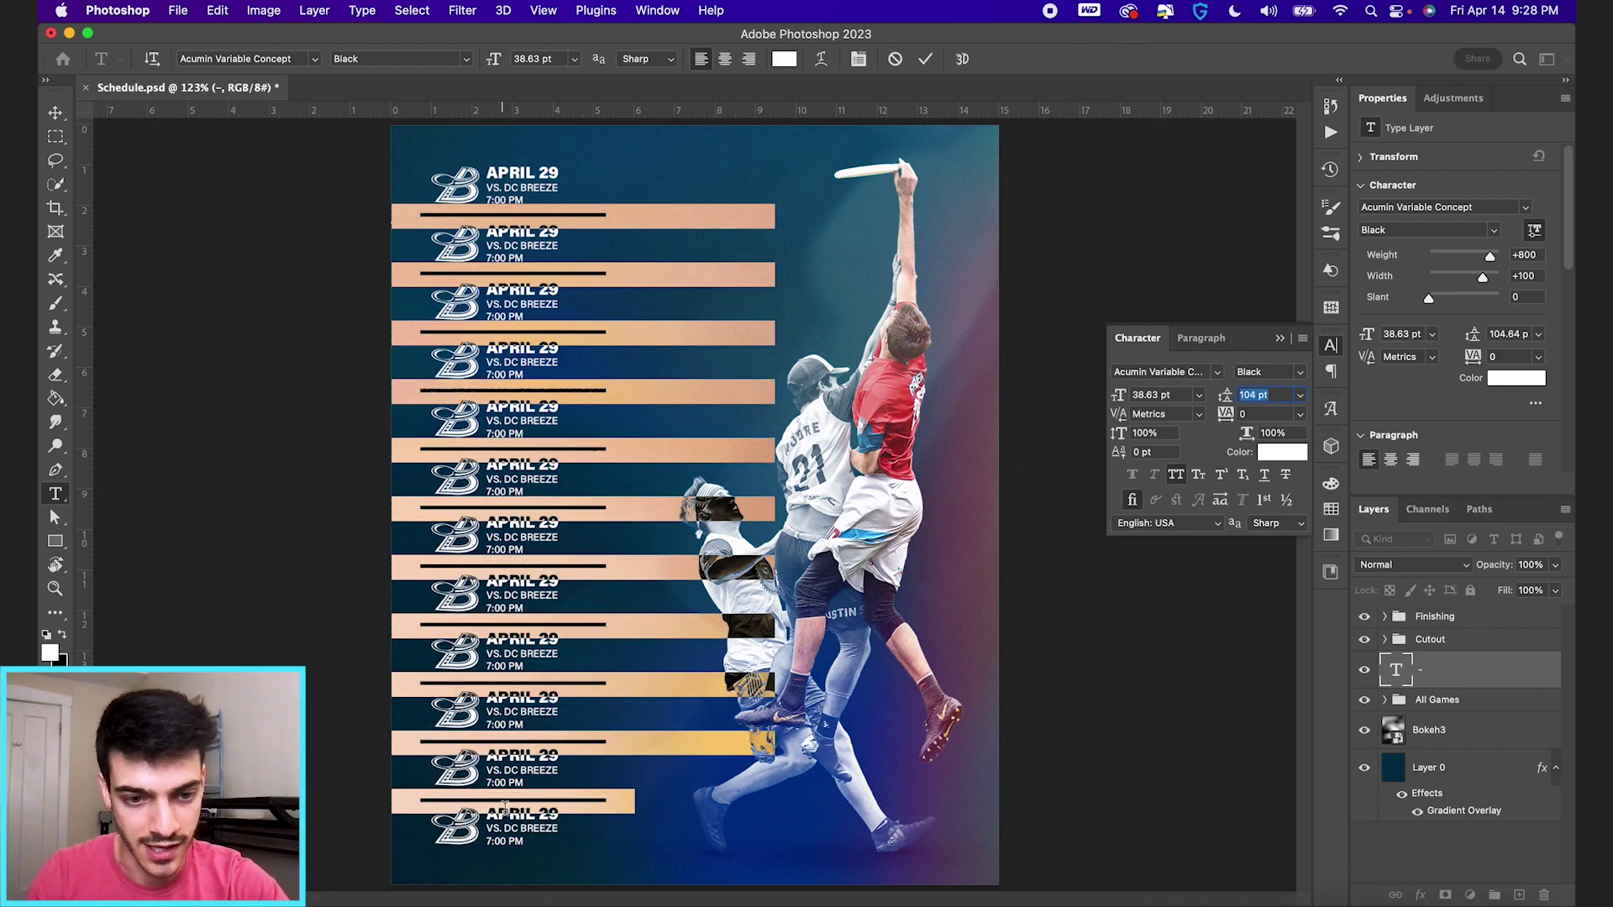
type("10013")
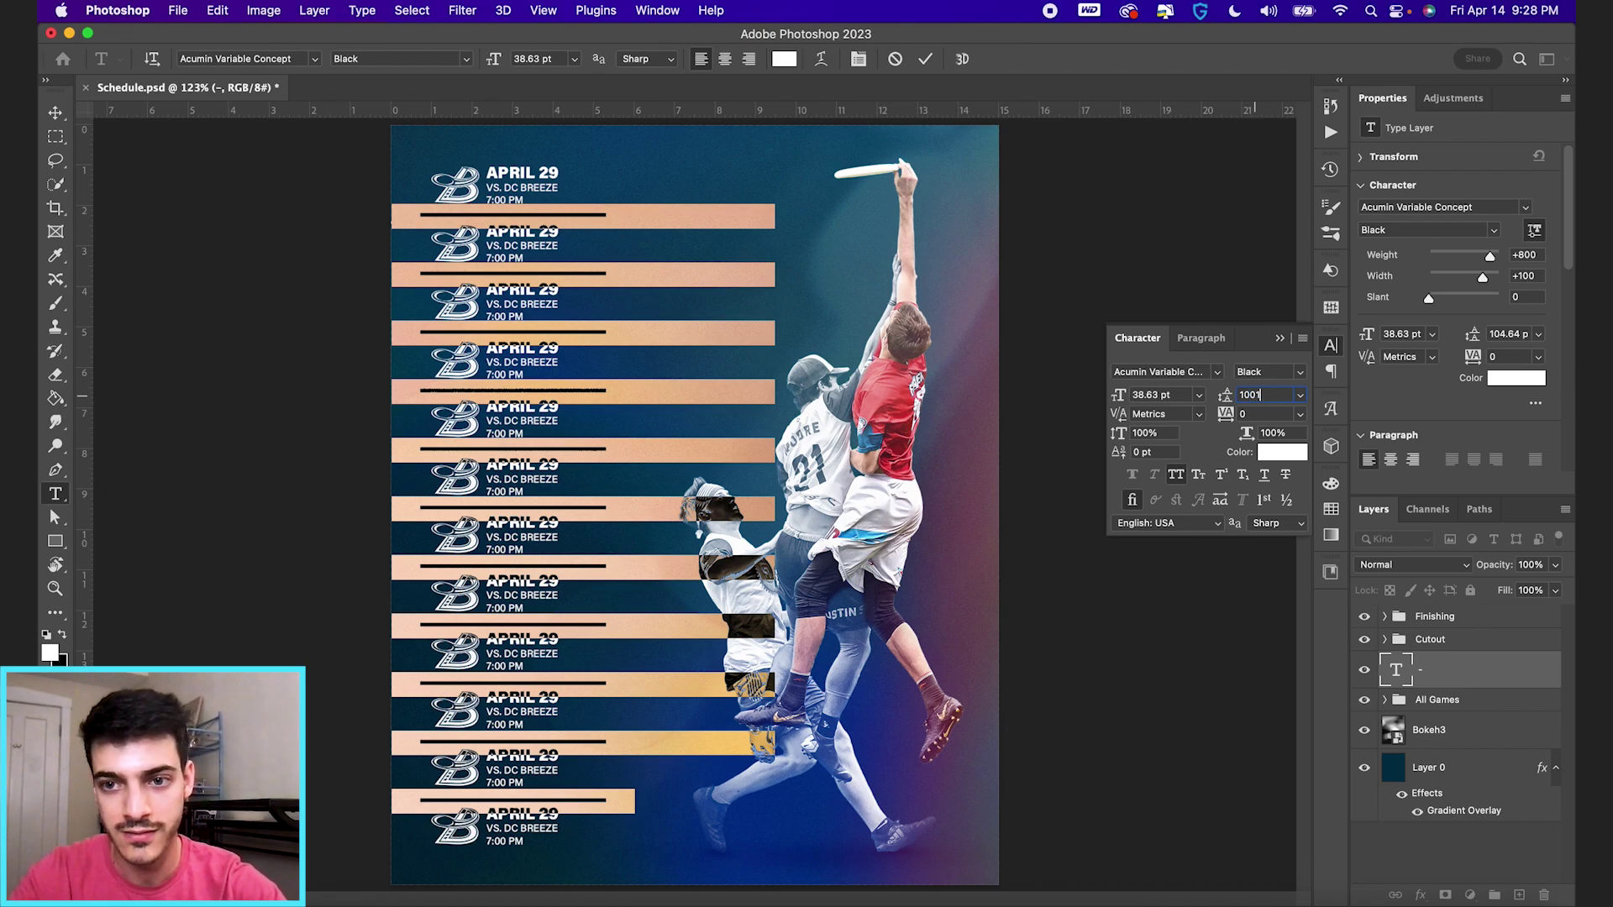
key("BackSpace")
key("BackSpace")
key("BackSpace")
type("3")
key("Return")
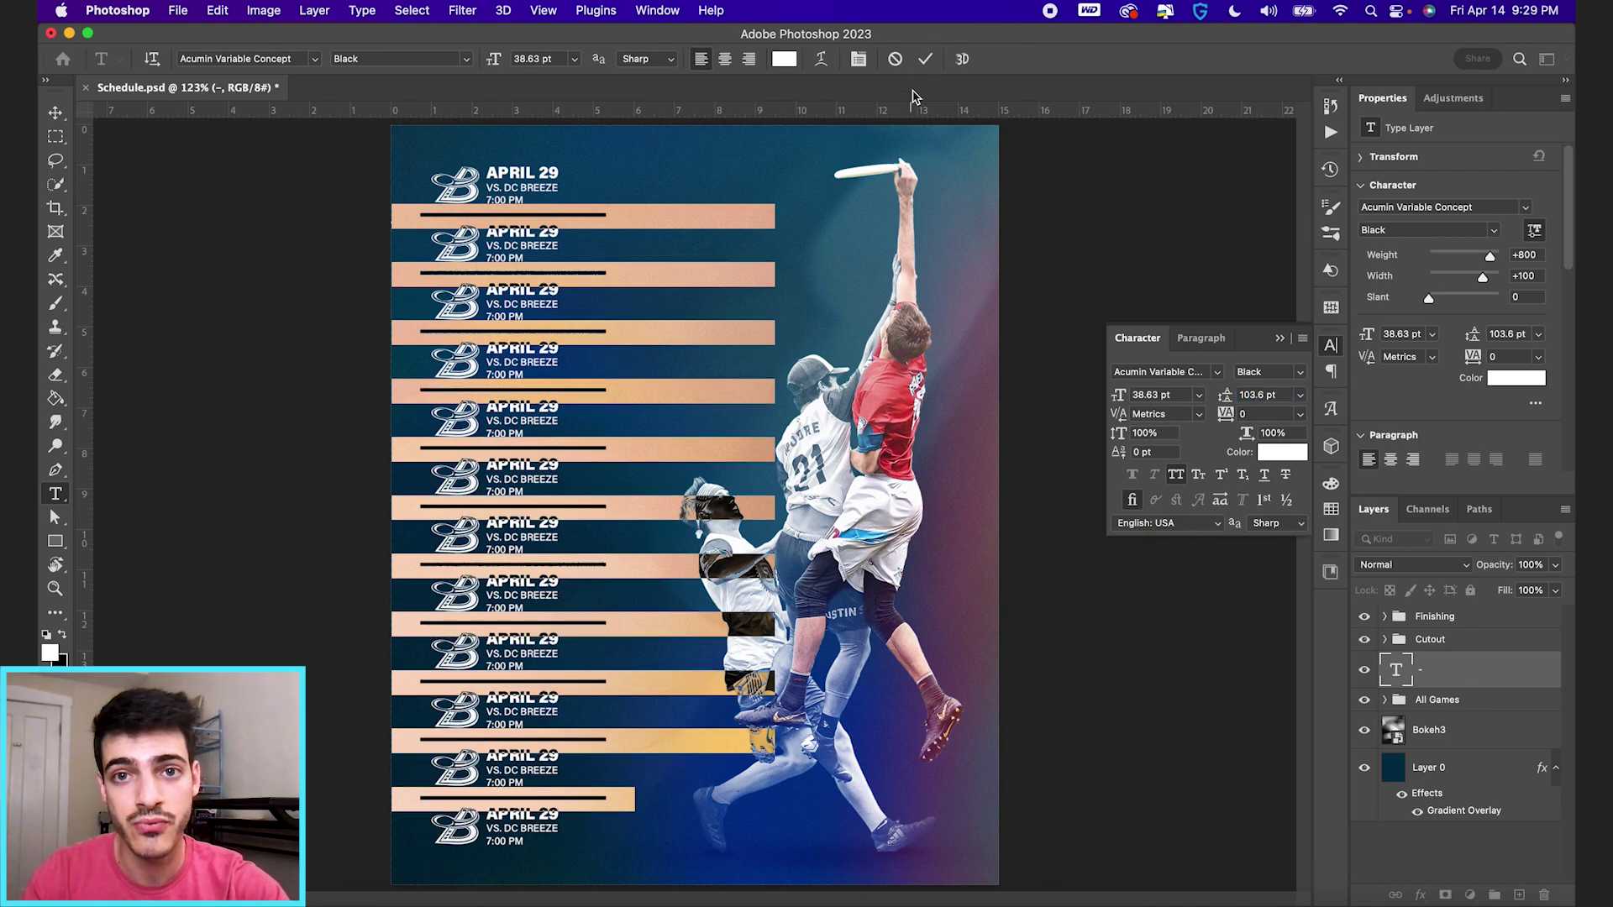
left_click(925, 59)
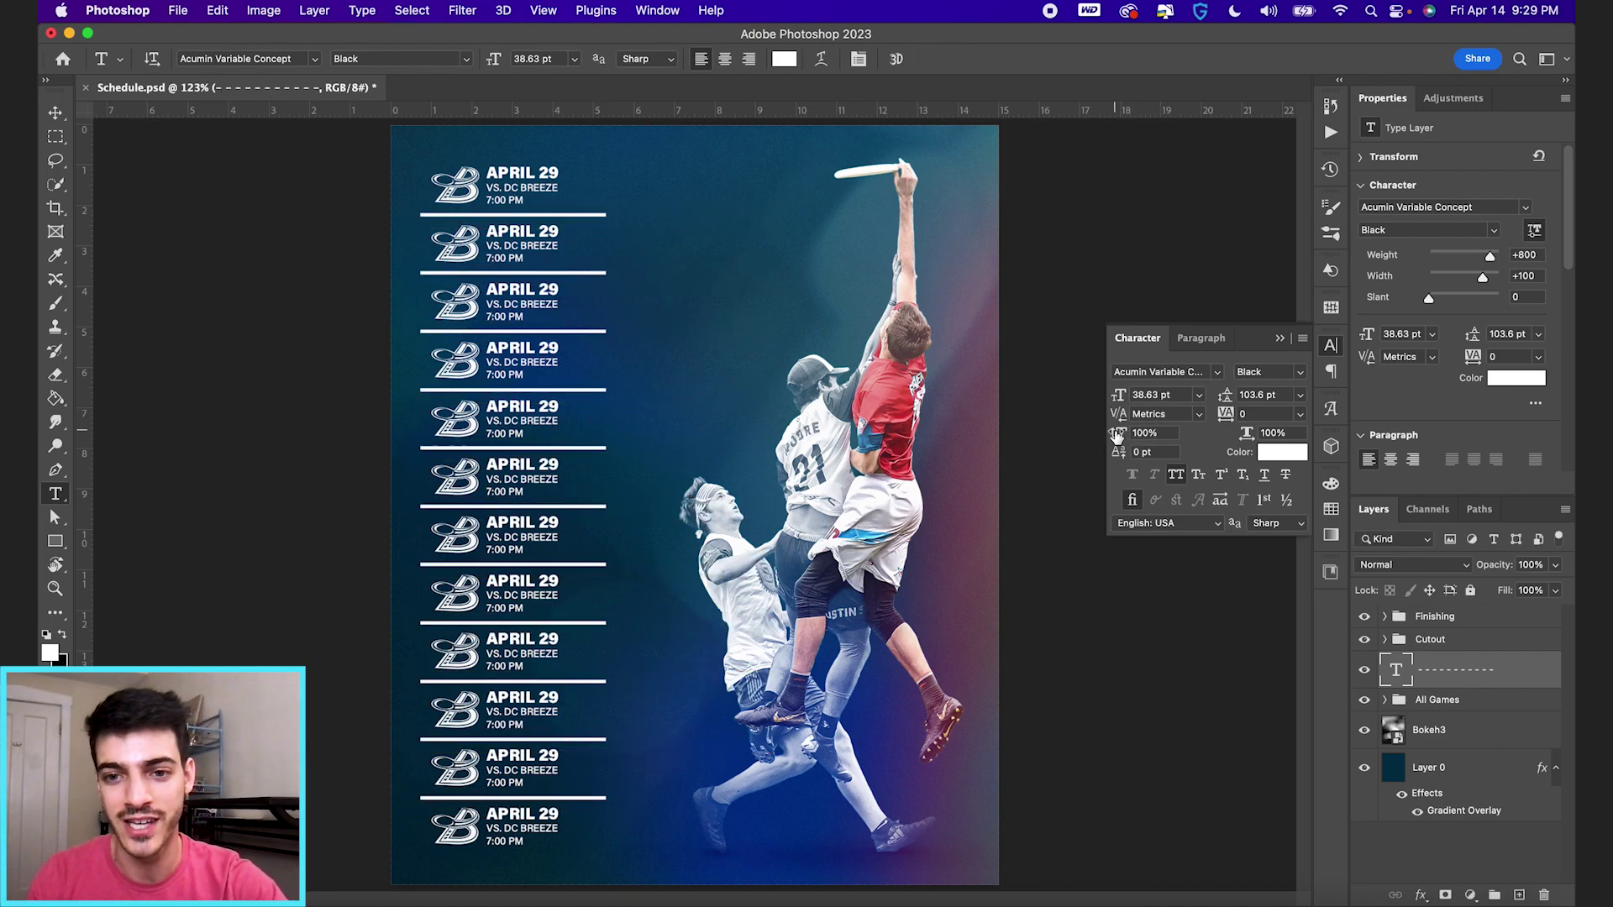
- Thin the divider lines to a 34% vertical scale and move them up slightly to sit midway between the entries
left_click_drag(1119, 436, 1102, 438)
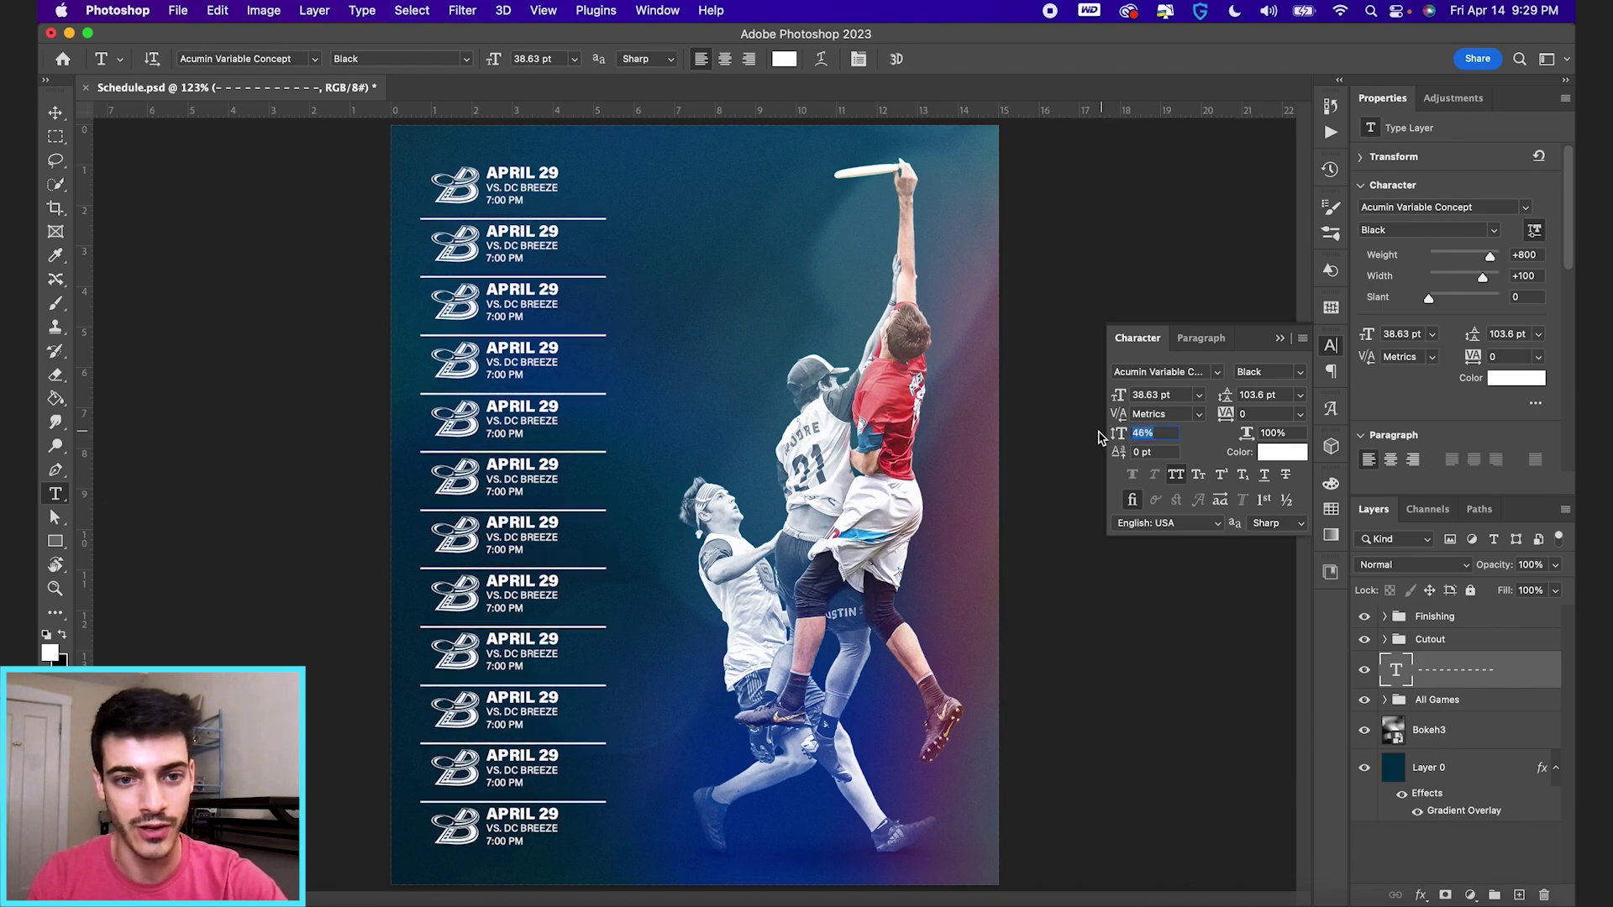
left_click_drag(1098, 432, 1082, 431)
key("v")
left_click_drag(610, 373, 608, 367)
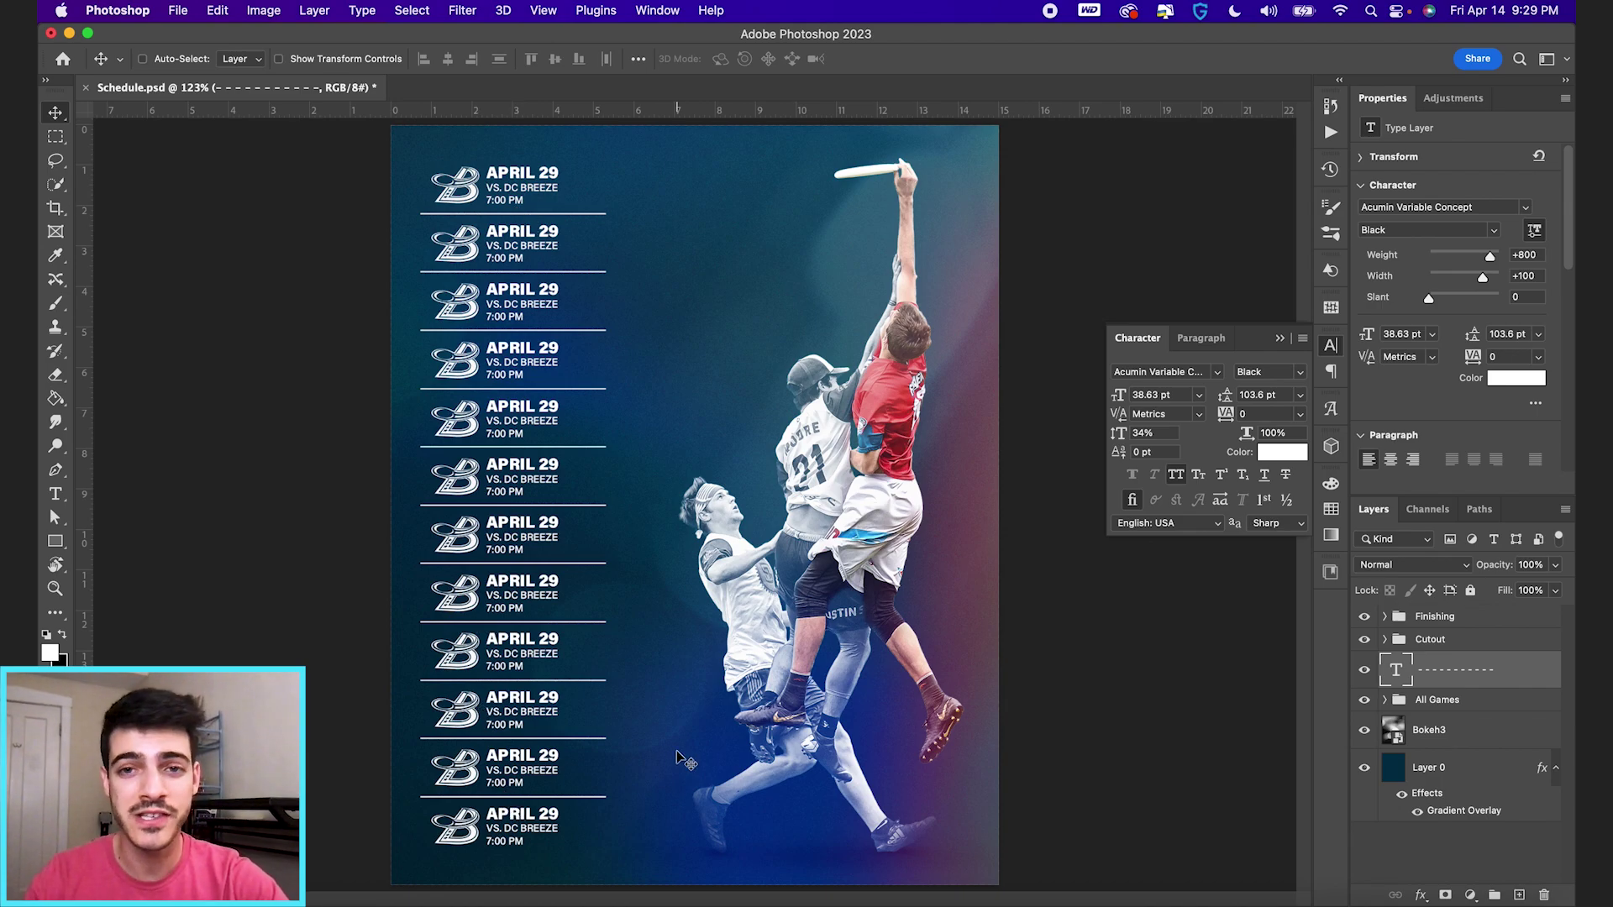
- Load the divider lines as a selection and center the All Games group horizontally on them
left_click(1407, 704)
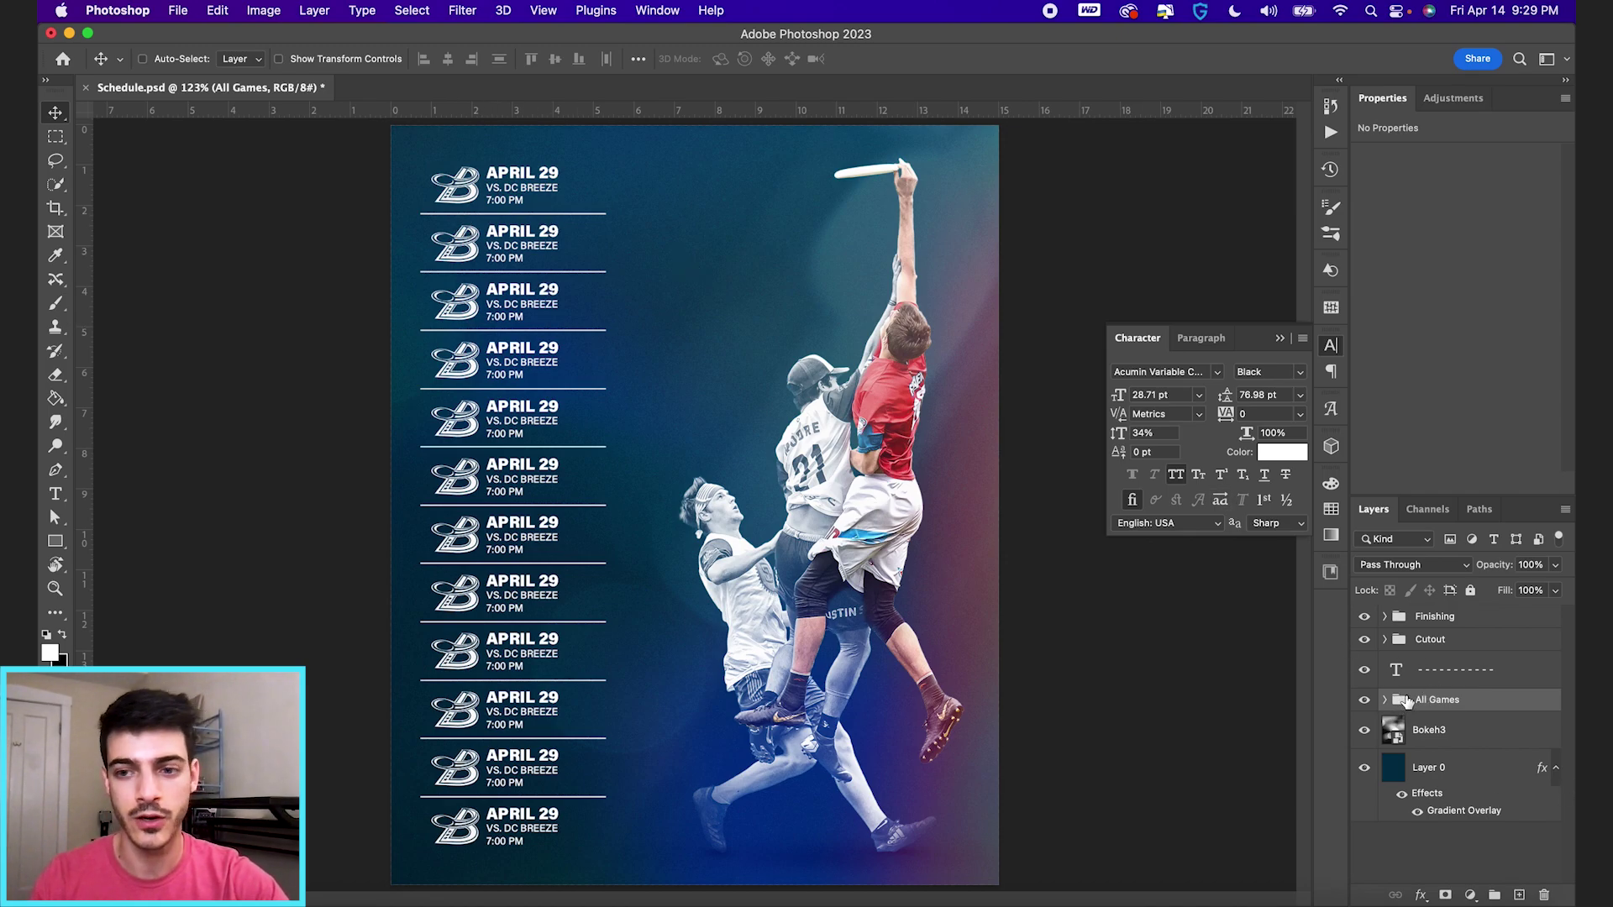
left_click_drag(1396, 670, 1396, 670)
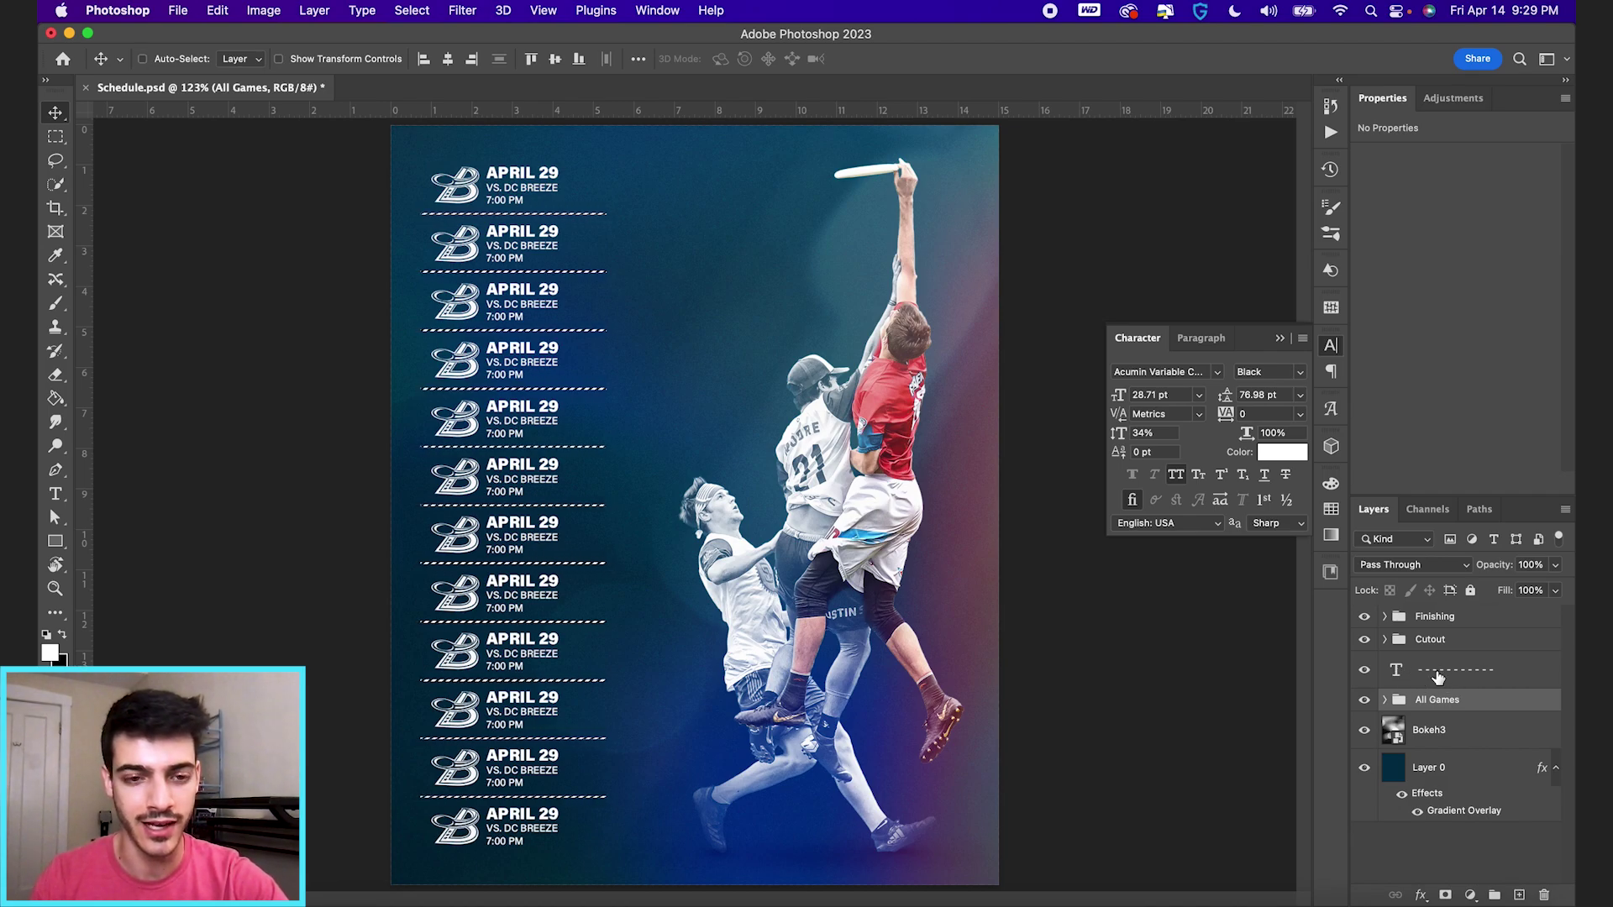
left_click(447, 60)
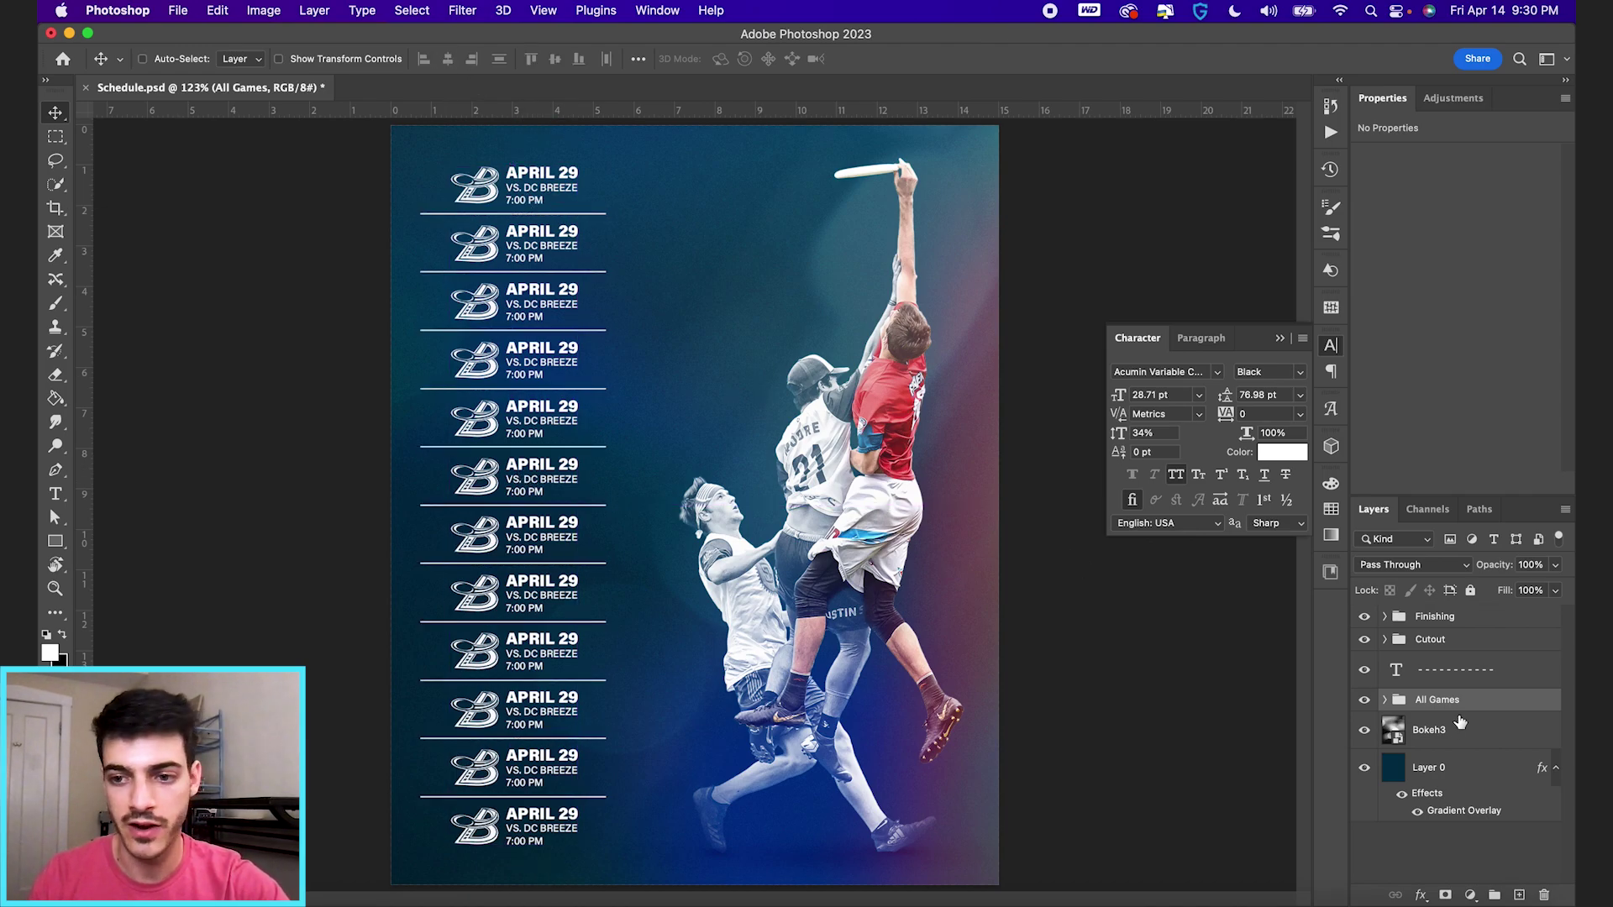
- Show the grid and move the divider lines and All Games together to the right, closer to the player cutouts
left_click(1452, 672, "super")
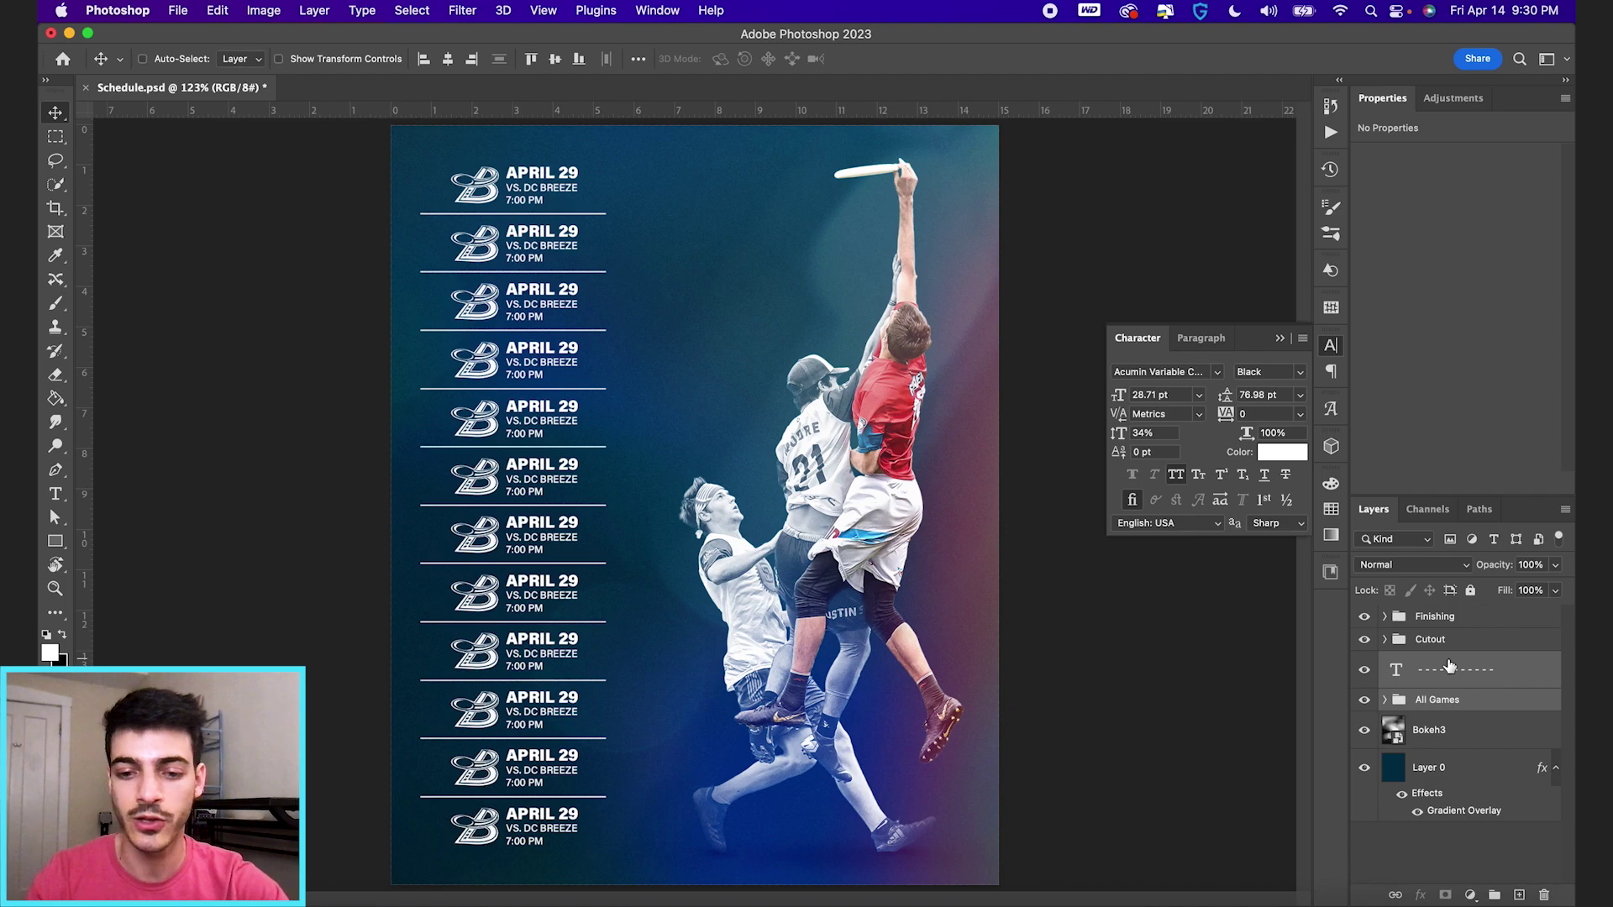
key("super+apostrophe")
left_click_drag(504, 535, 546, 527)
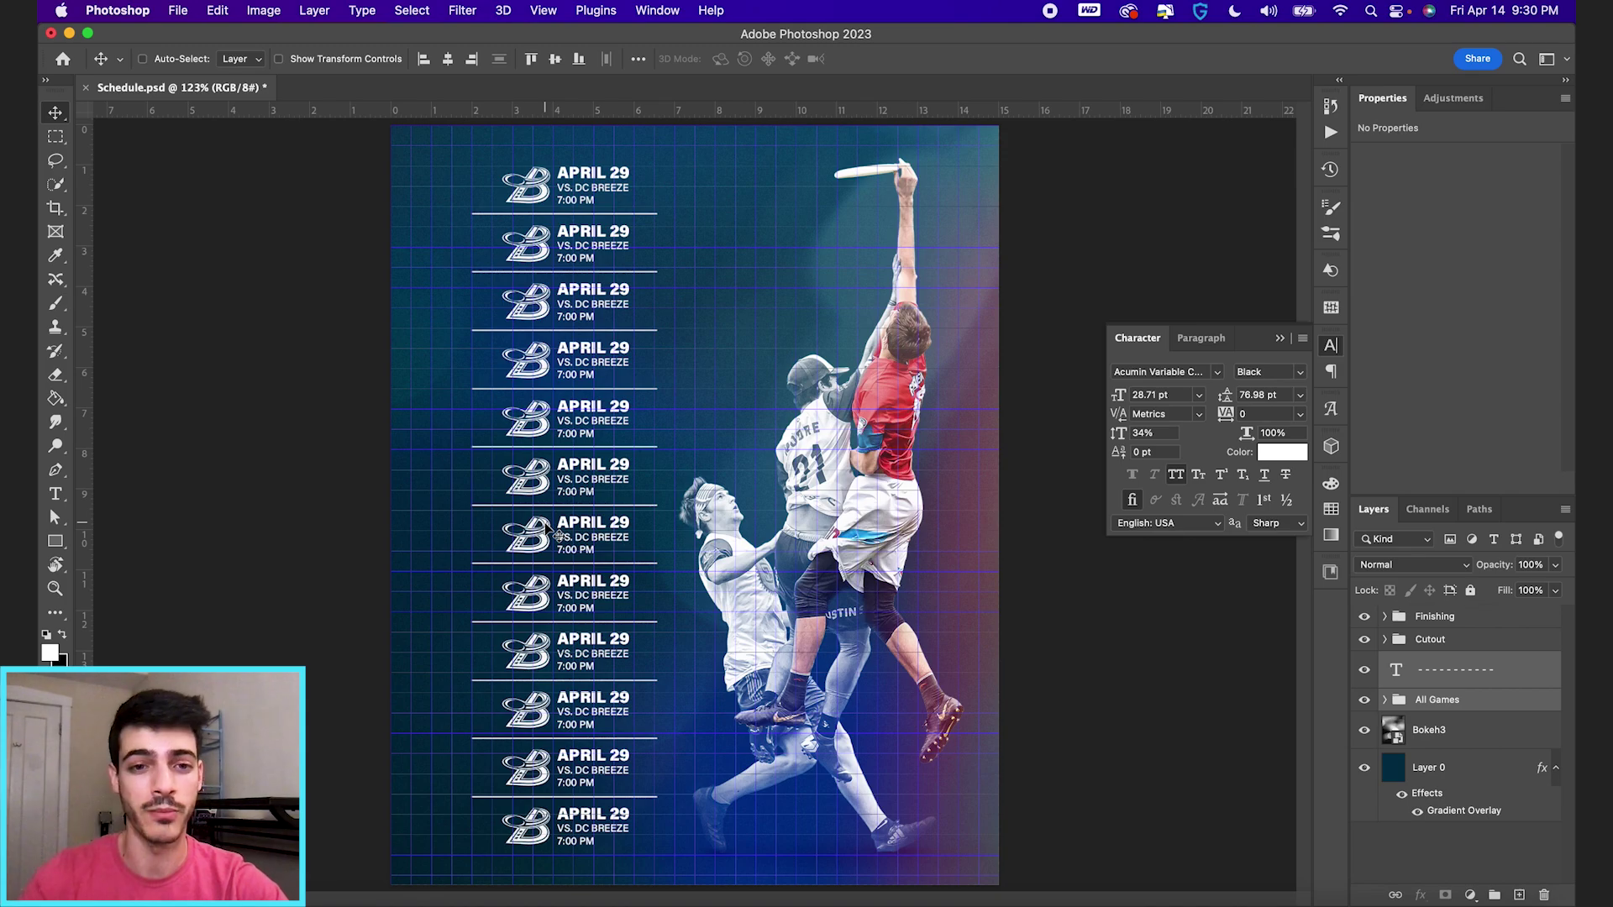
key("shift+Right")
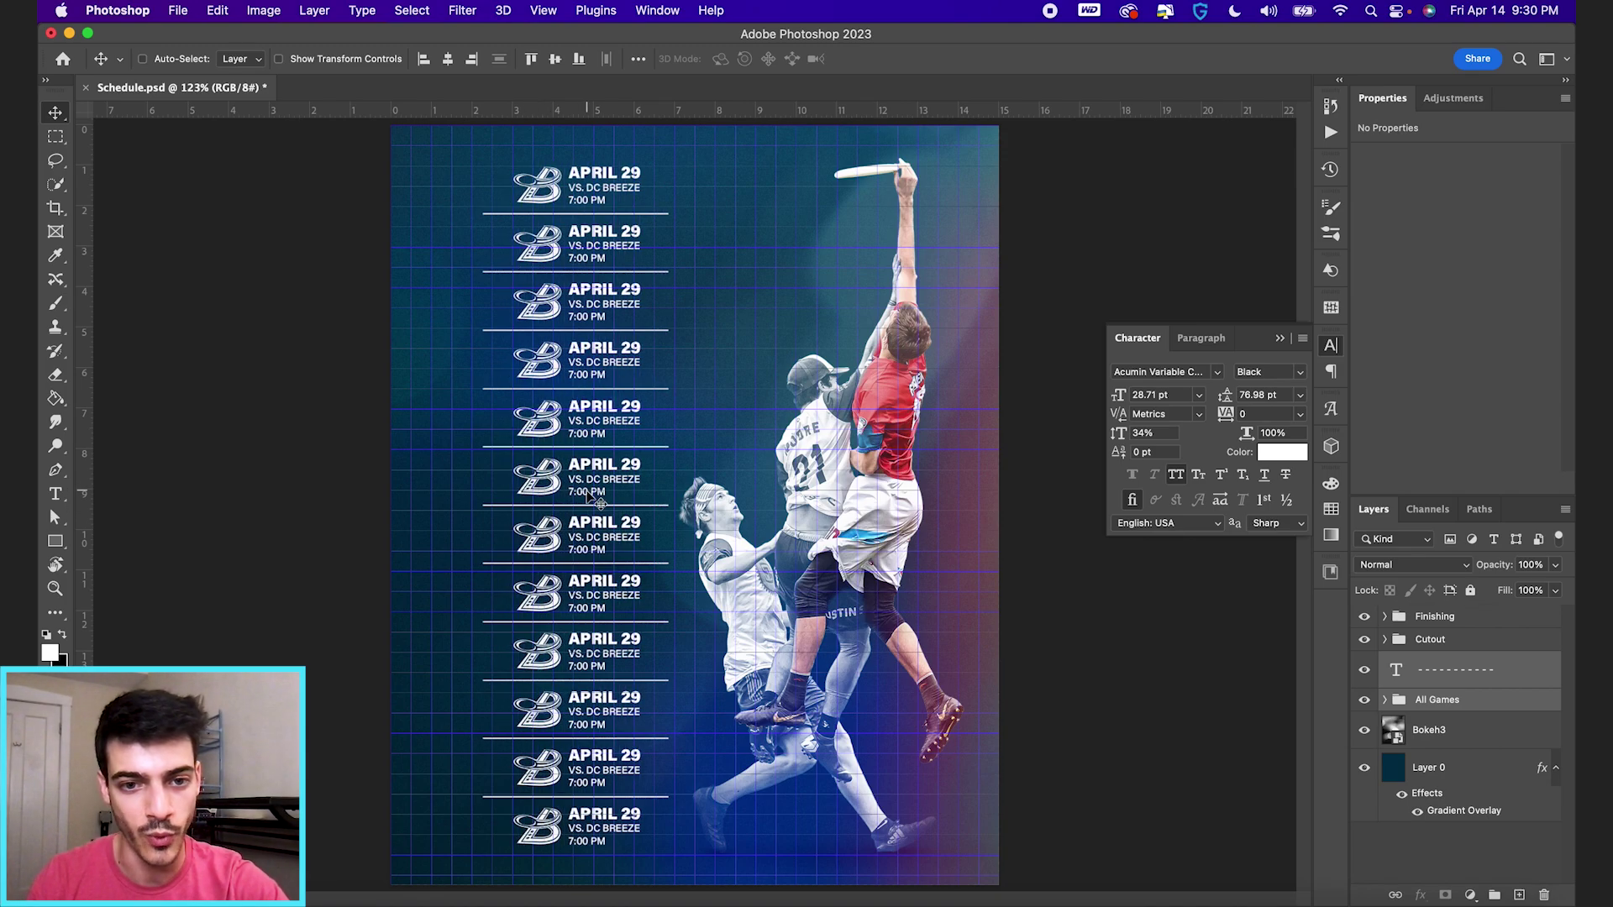
- Hide the grid and narrow the divider lines evenly from both sides so they fit closer around the game entries
left_click(1436, 668)
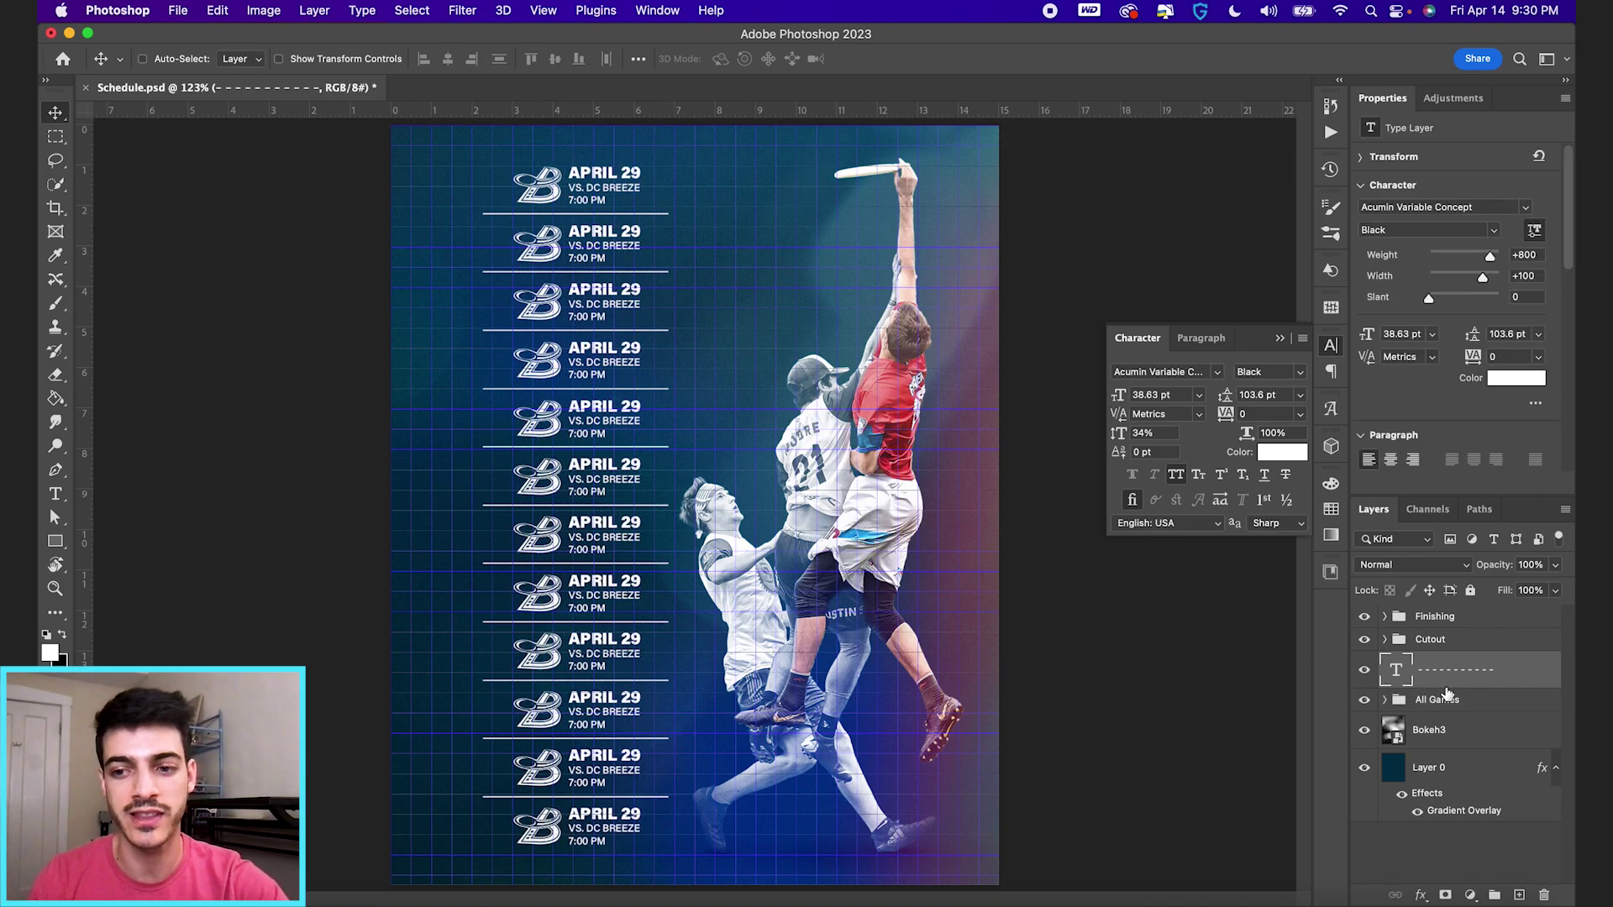
key("super+apostrophe")
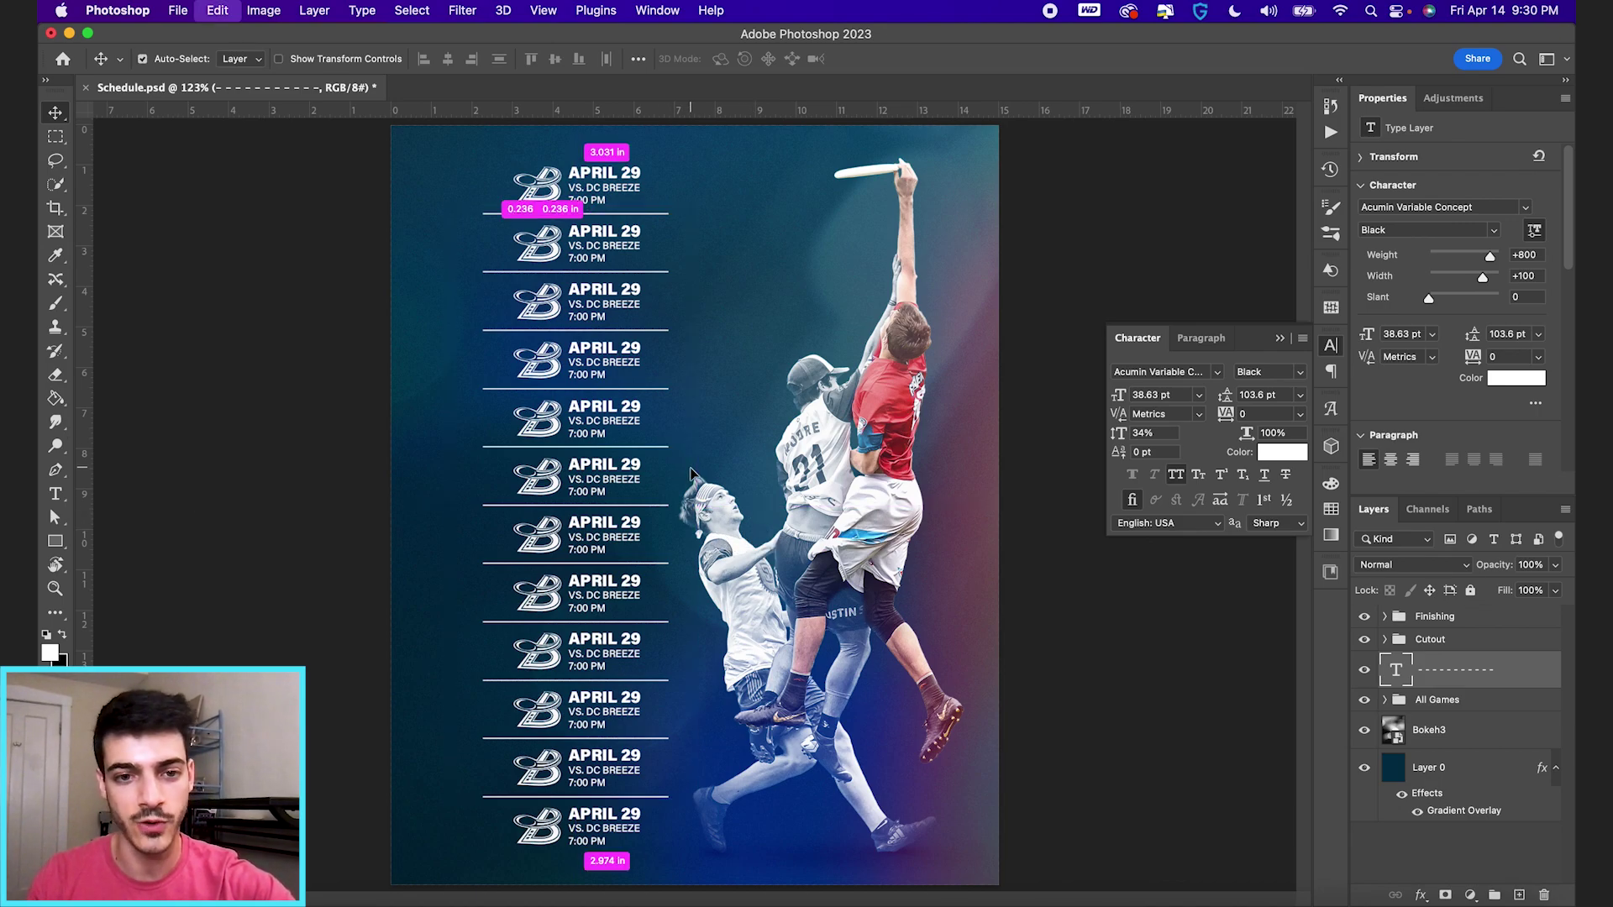
key("super+t")
left_click_drag(697, 509, 672, 506)
key("Return")
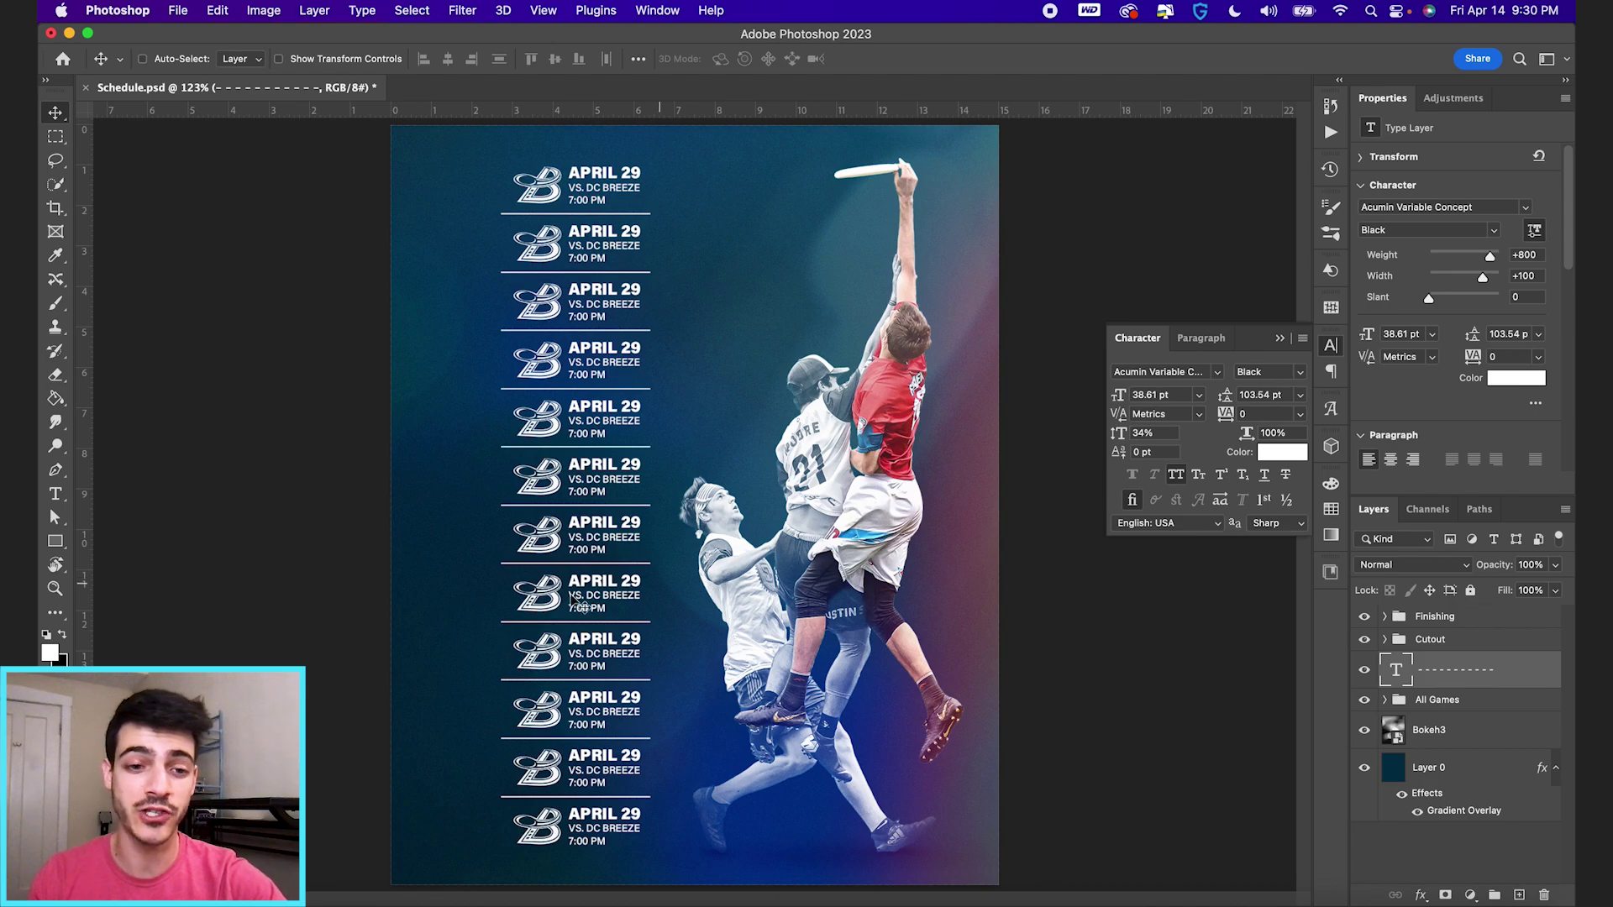
- Add the text "2023 Schedule" on a new layer above the divider lines
key("super+shift+alt+n")
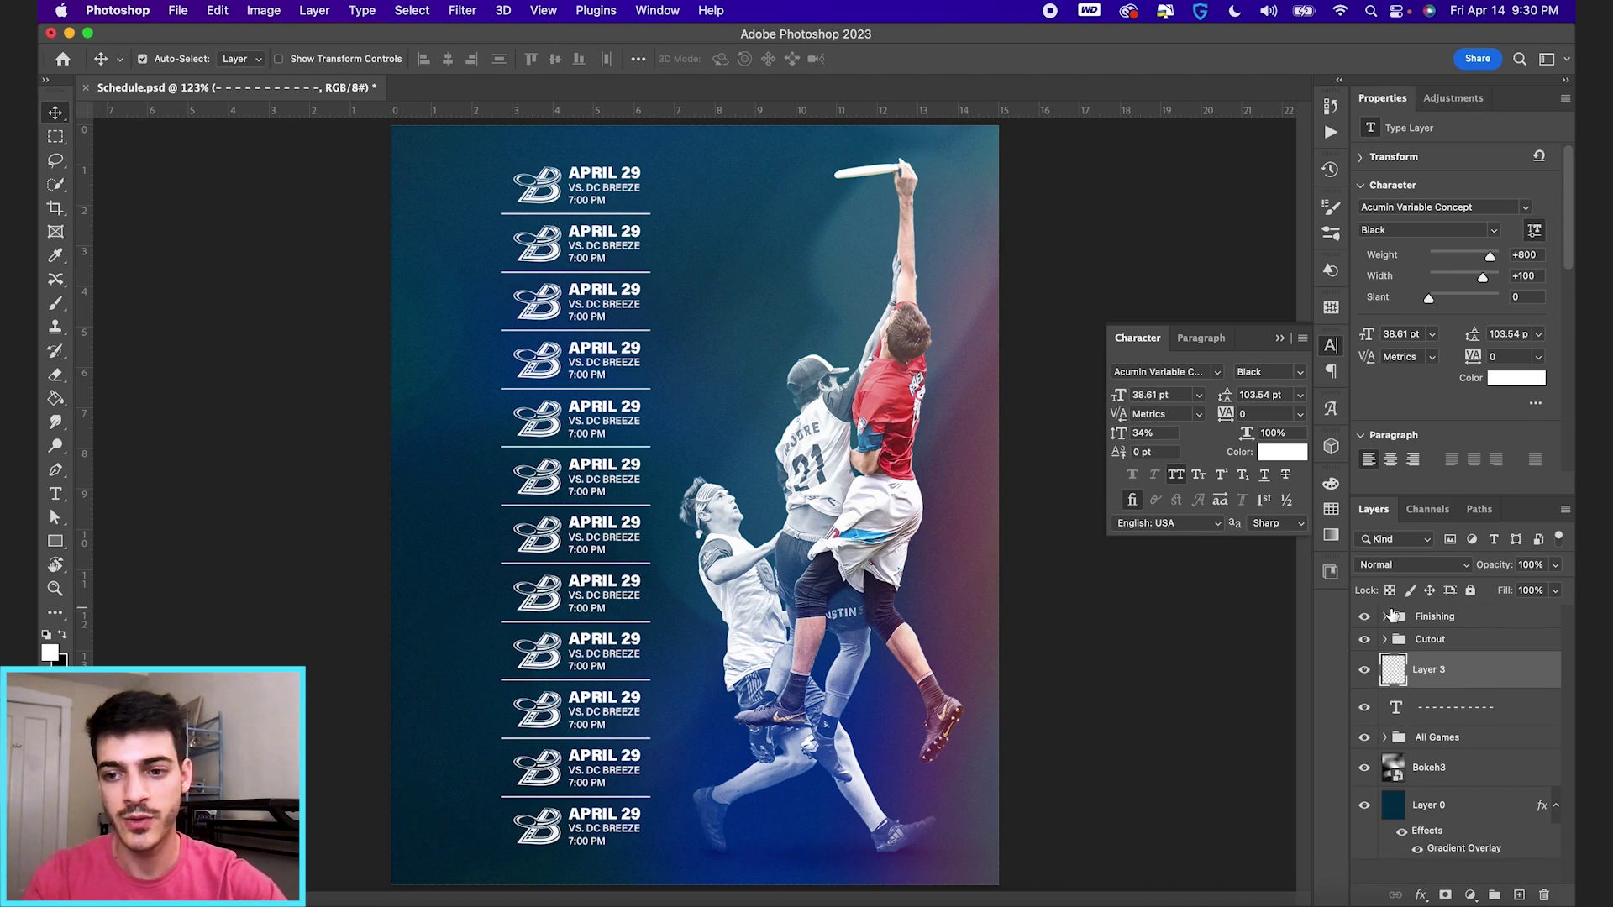
key("t")
left_click(802, 309)
key("BackSpace")
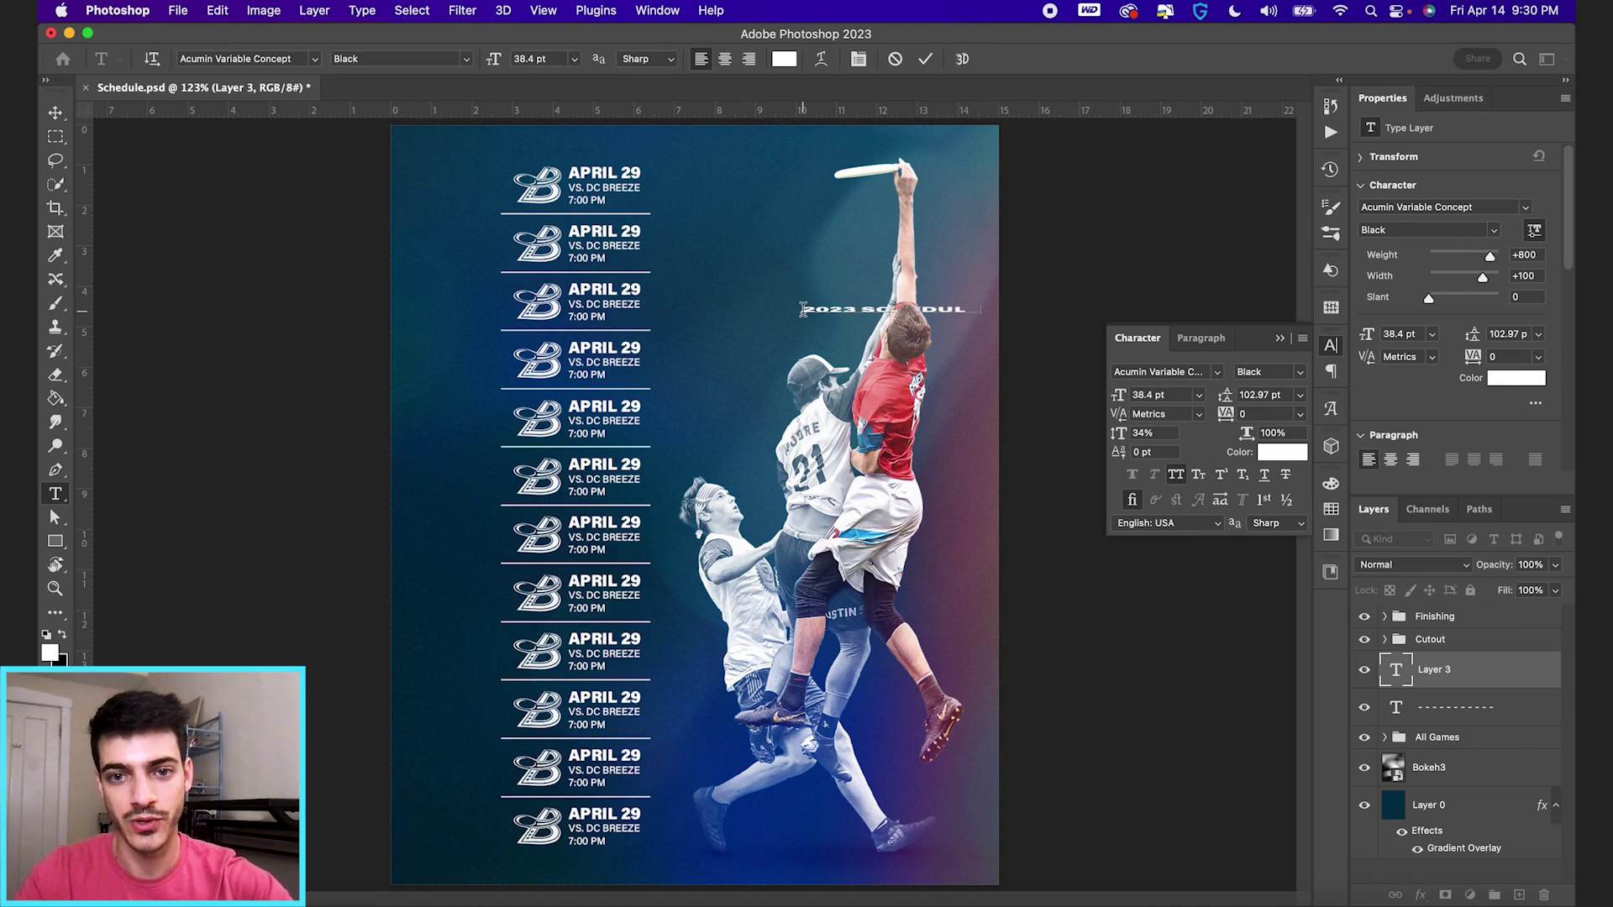
- Set the 2023 SCHEDULE title's vertical scale to 100% and its font size to 68 pt
key("super+a")
left_click(1162, 433)
type("100")
key("Return")
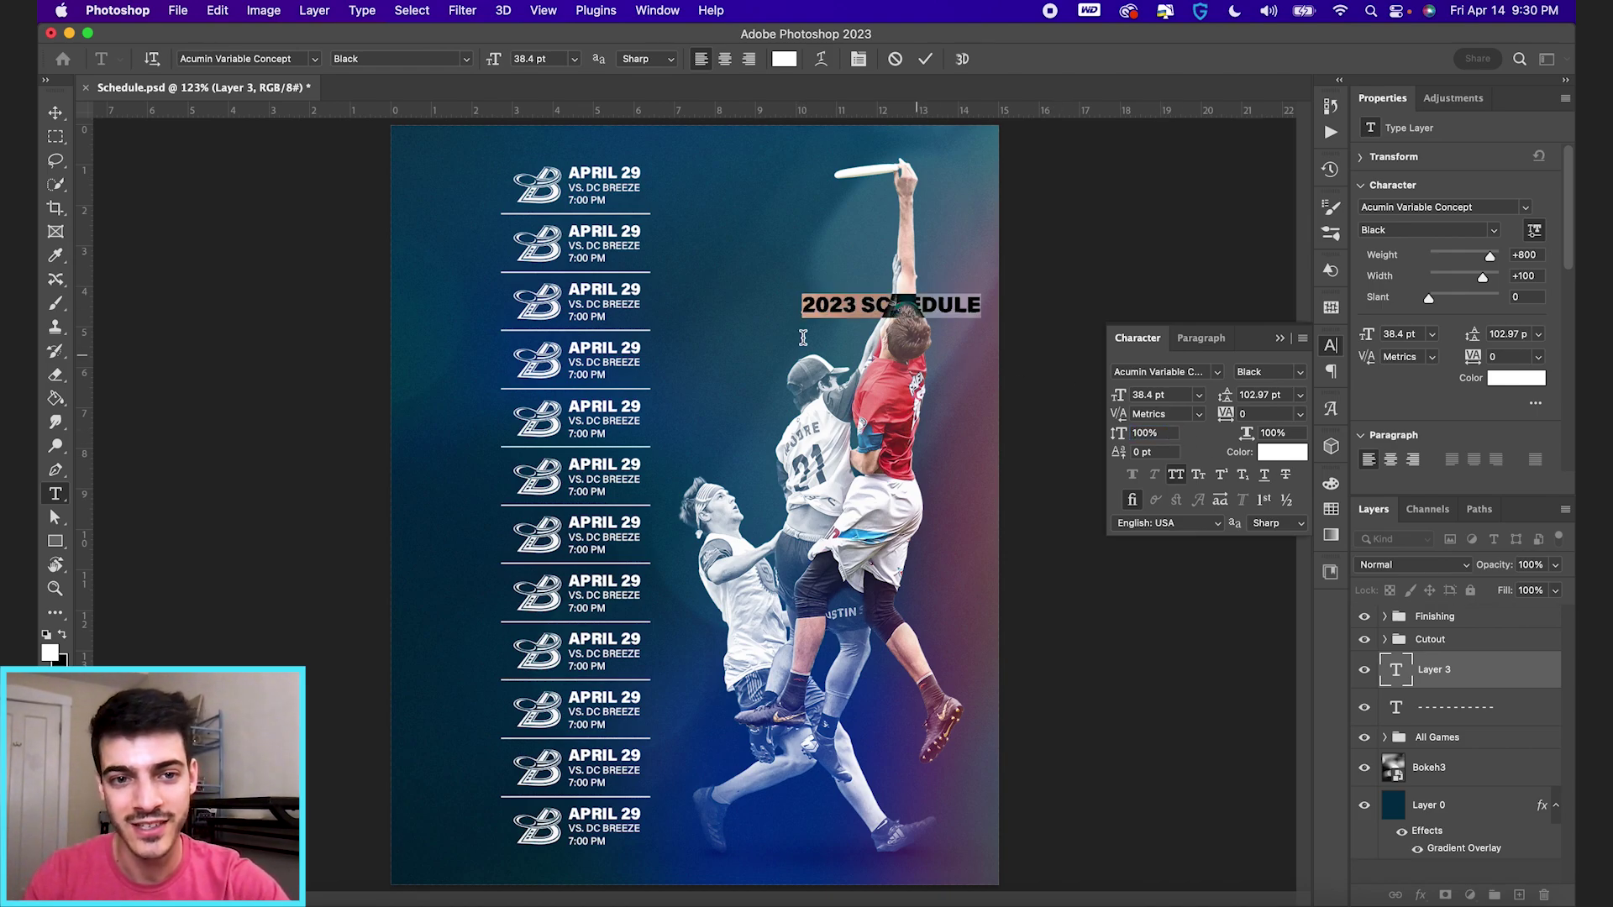
left_click_drag(1117, 399, 1148, 399)
key("super+h")
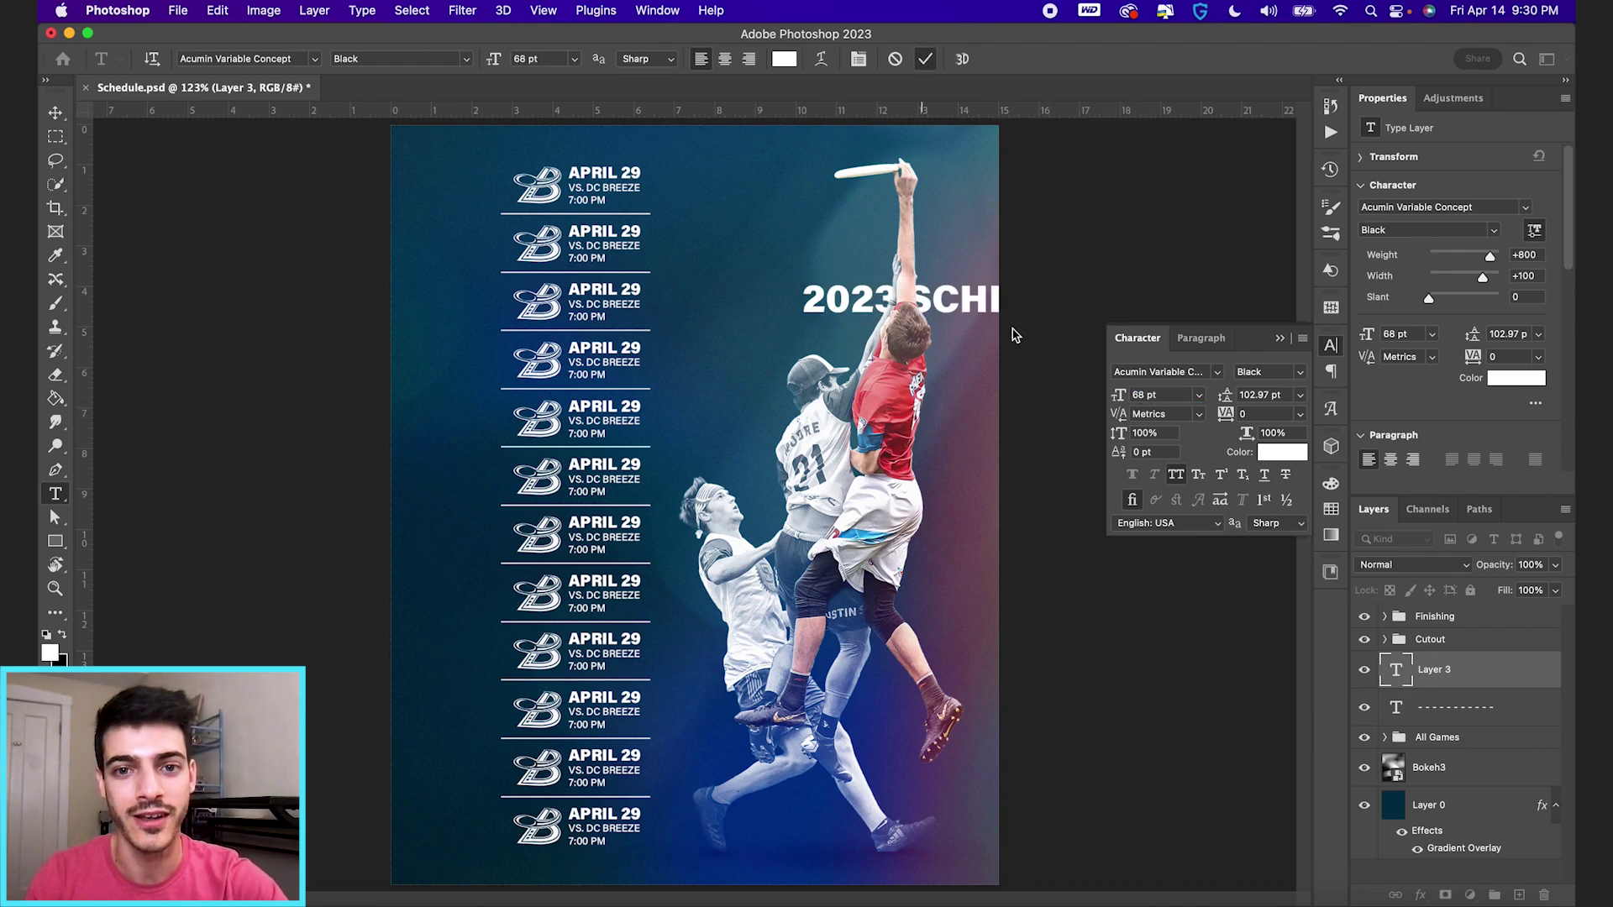
- Rotate the 2023 SCHEDULE title to read vertically upward and place it along the poster edge beside the game entries
key("super+Return")
key("v")
left_click_drag(1020, 353, 540, 343)
key("super+t")
key("Return")
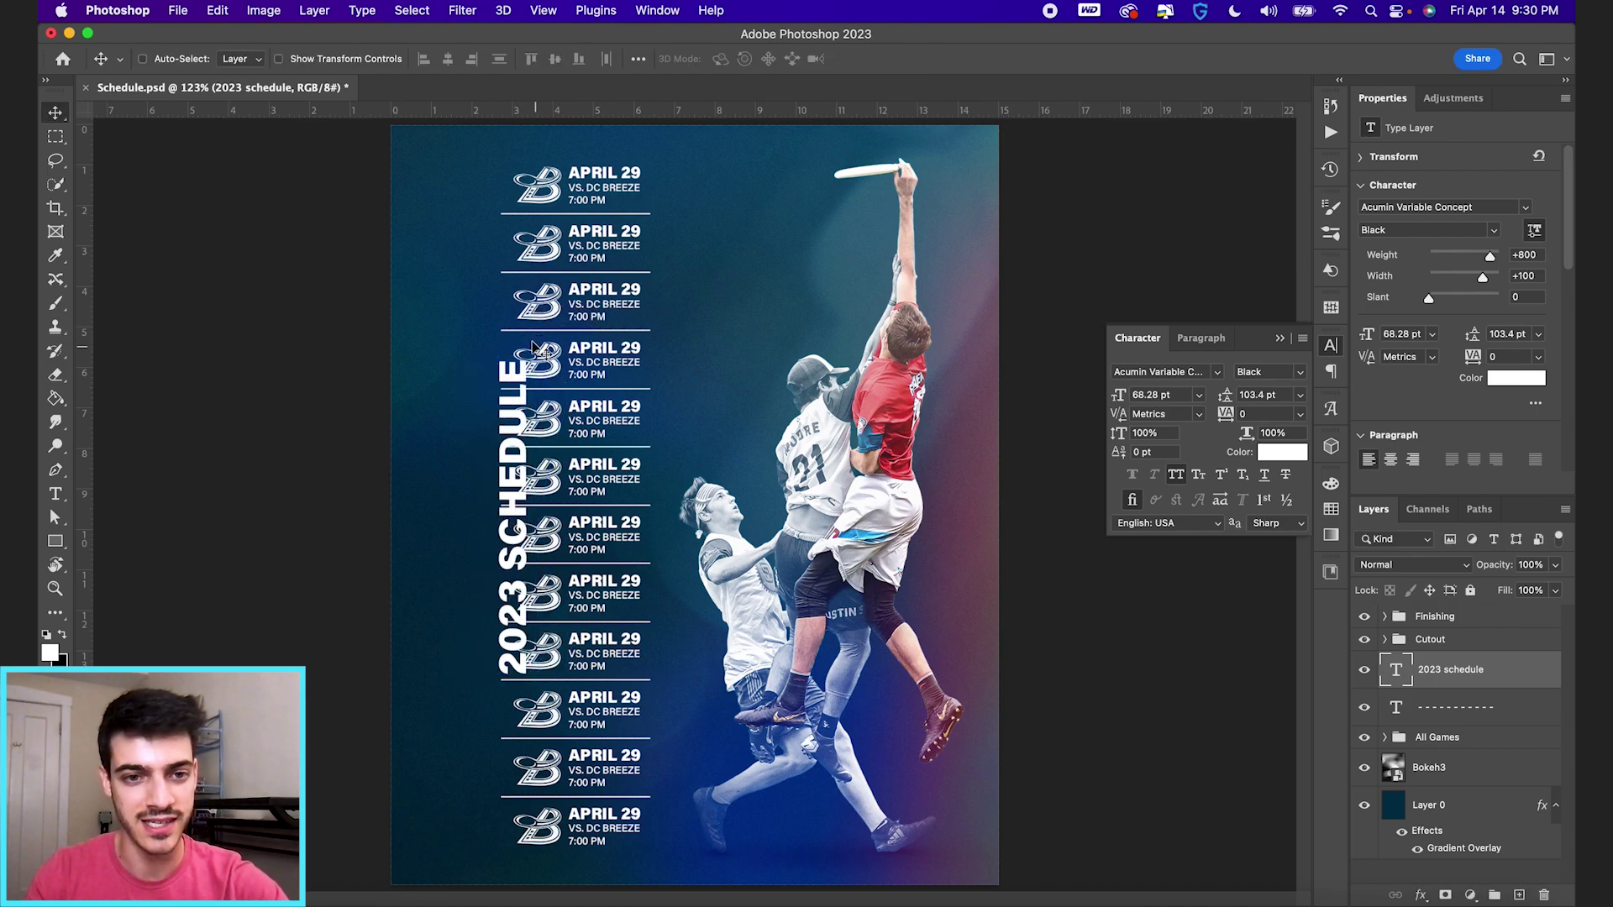
left_click_drag(579, 476, 516, 628)
- Enlarge the vertical title to 136 pt and shift it slightly down and toward the game entries
left_click(1134, 395)
type("82")
key("Return")
key("shift+Up")
key("shift+Up")
key("shift+Up")
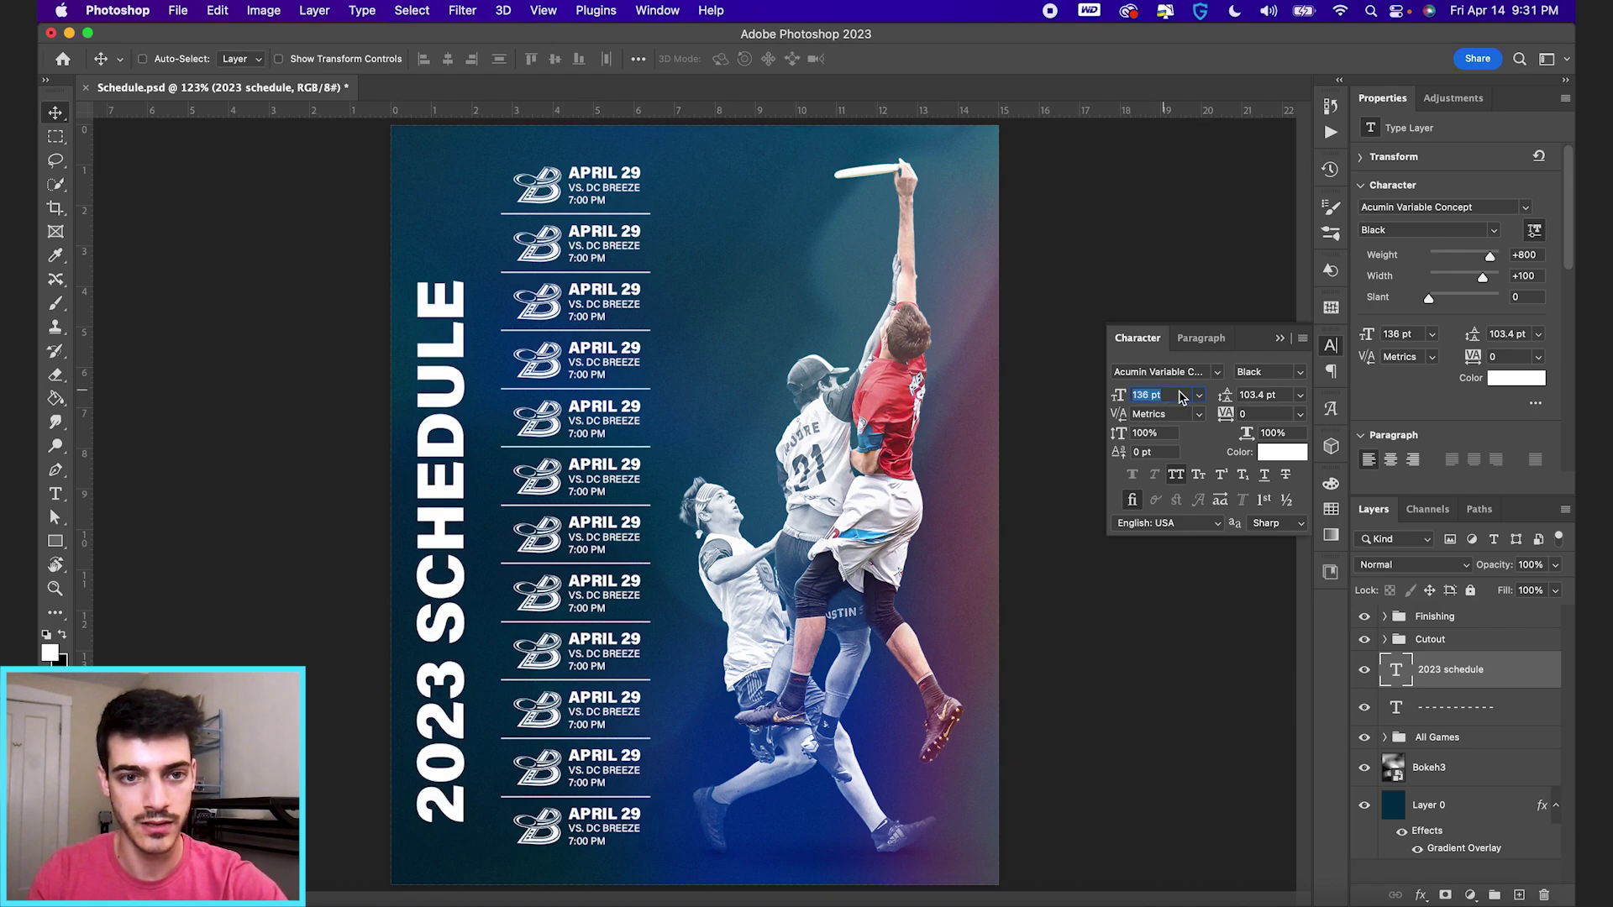
type("v")
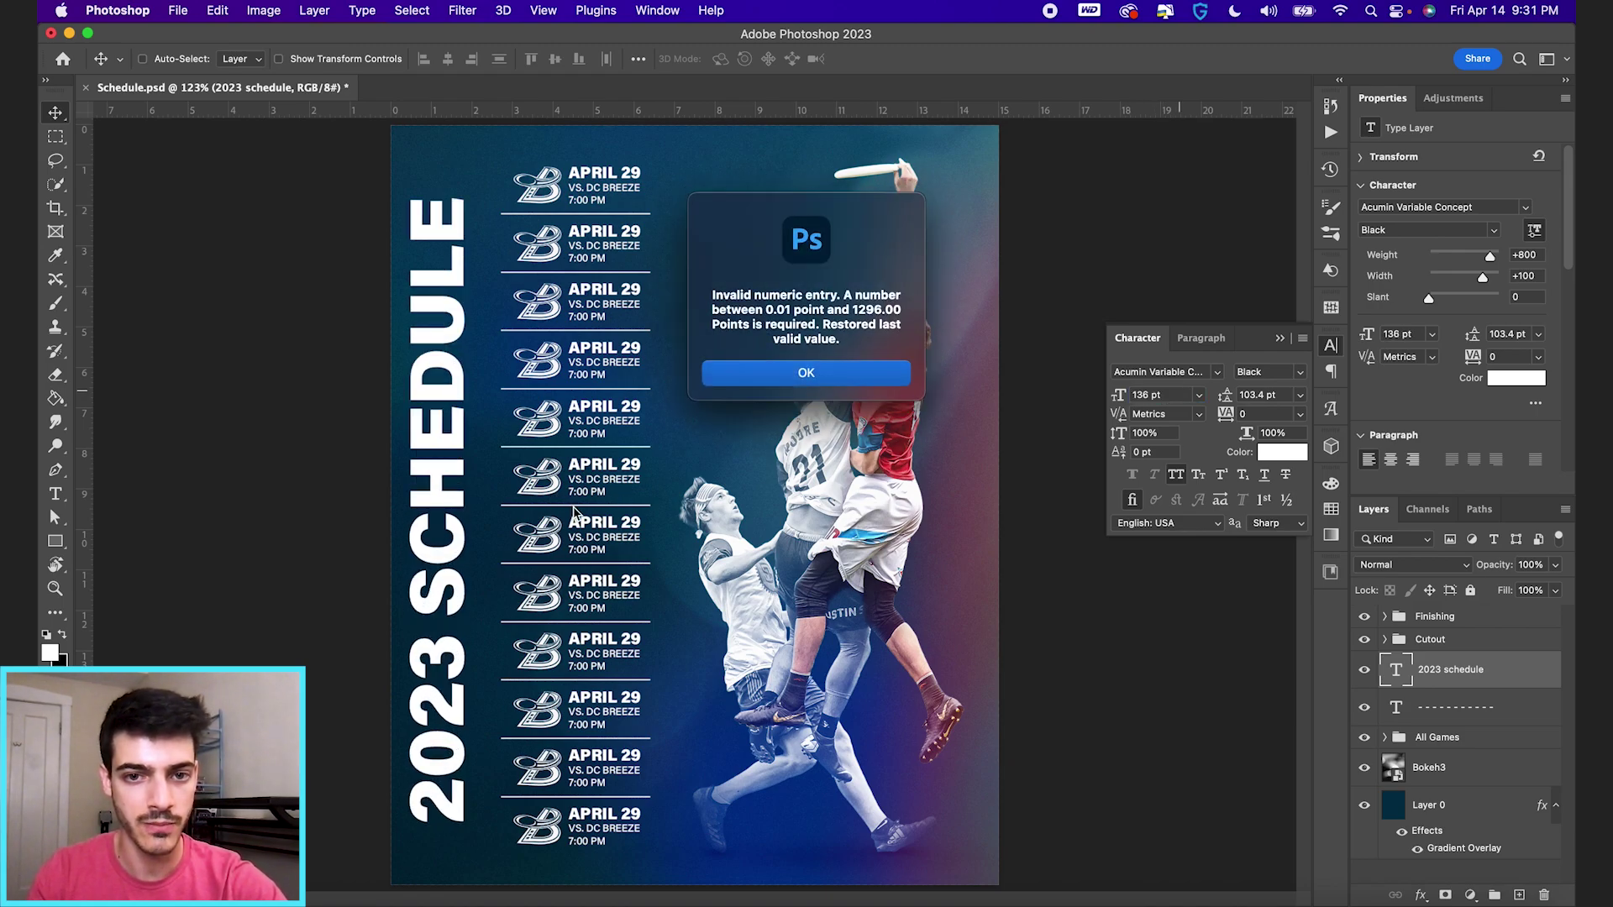
left_click(823, 374)
left_click_drag(465, 483, 483, 504)
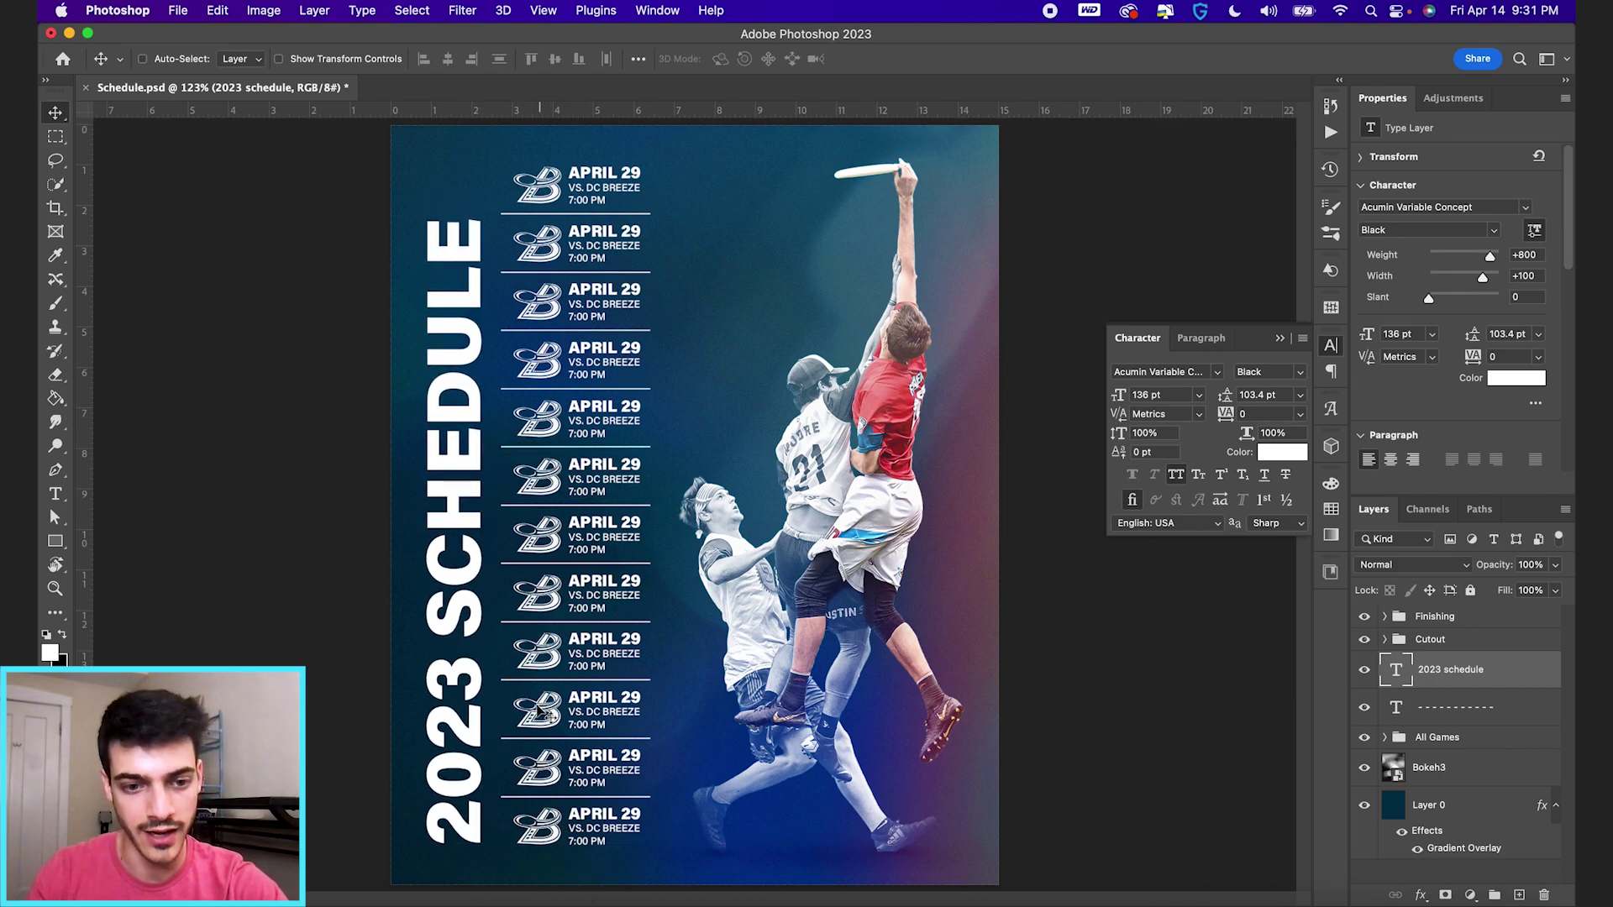
mouse_move(538, 710)
left_mouse_down()
mouse_move(535, 690)
mouse_move(538, 710)
left_mouse_up()
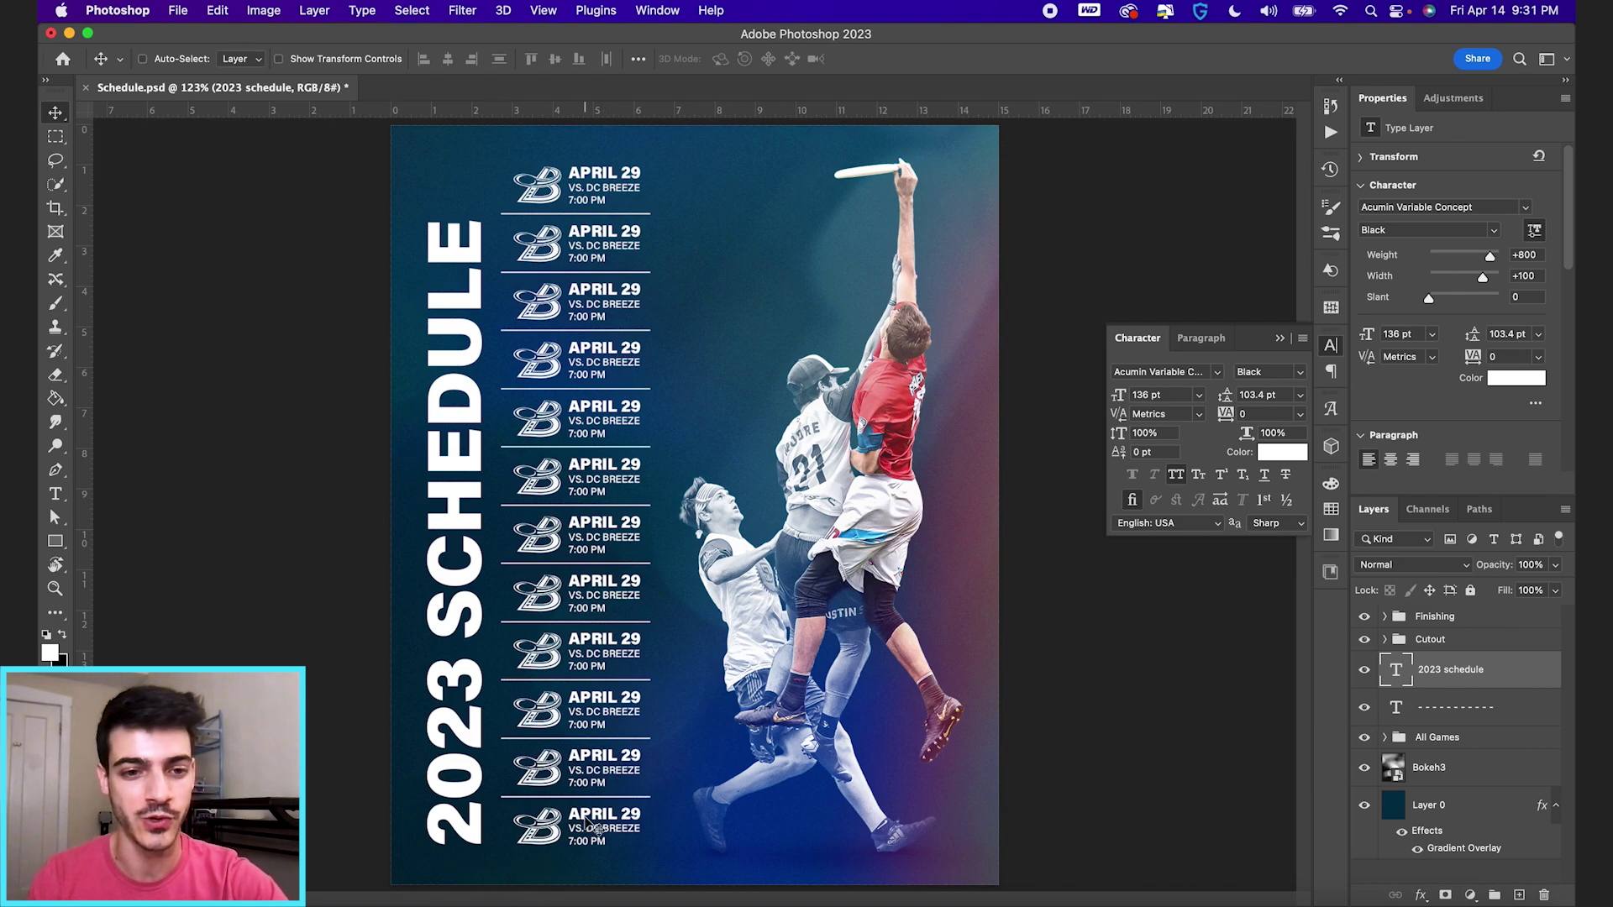
- Show the grid, nudge the title right to line up with the 1-inch grid line, and hide the grid again
key("super+apostrophe")
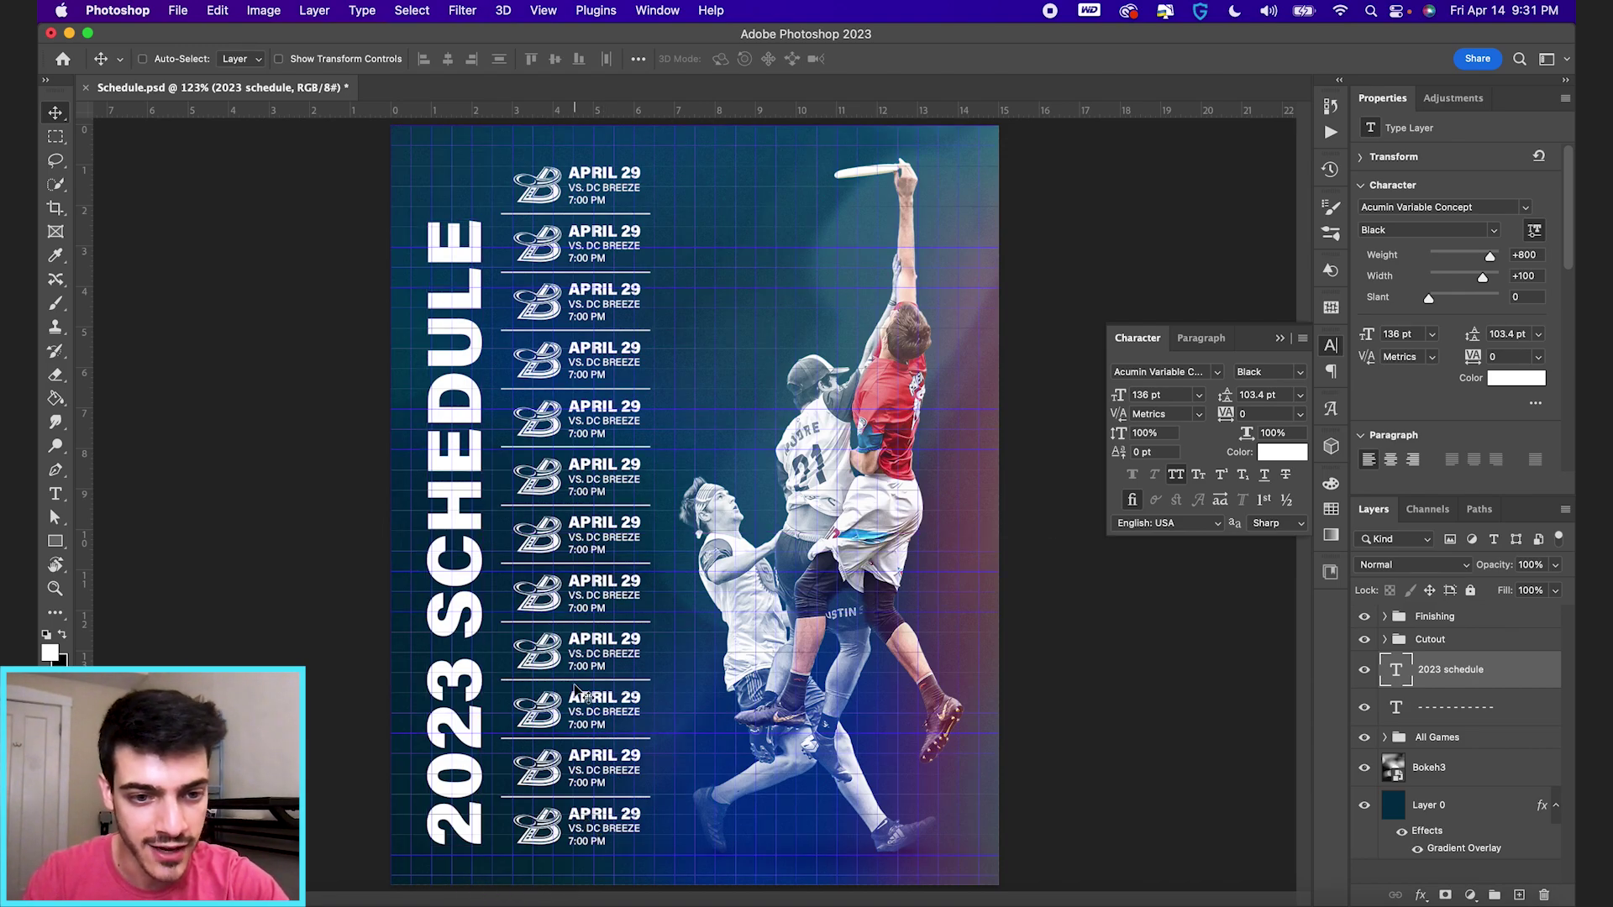
scroll(580, 694, "up", 2)
scroll(580, 694, "left", 5)
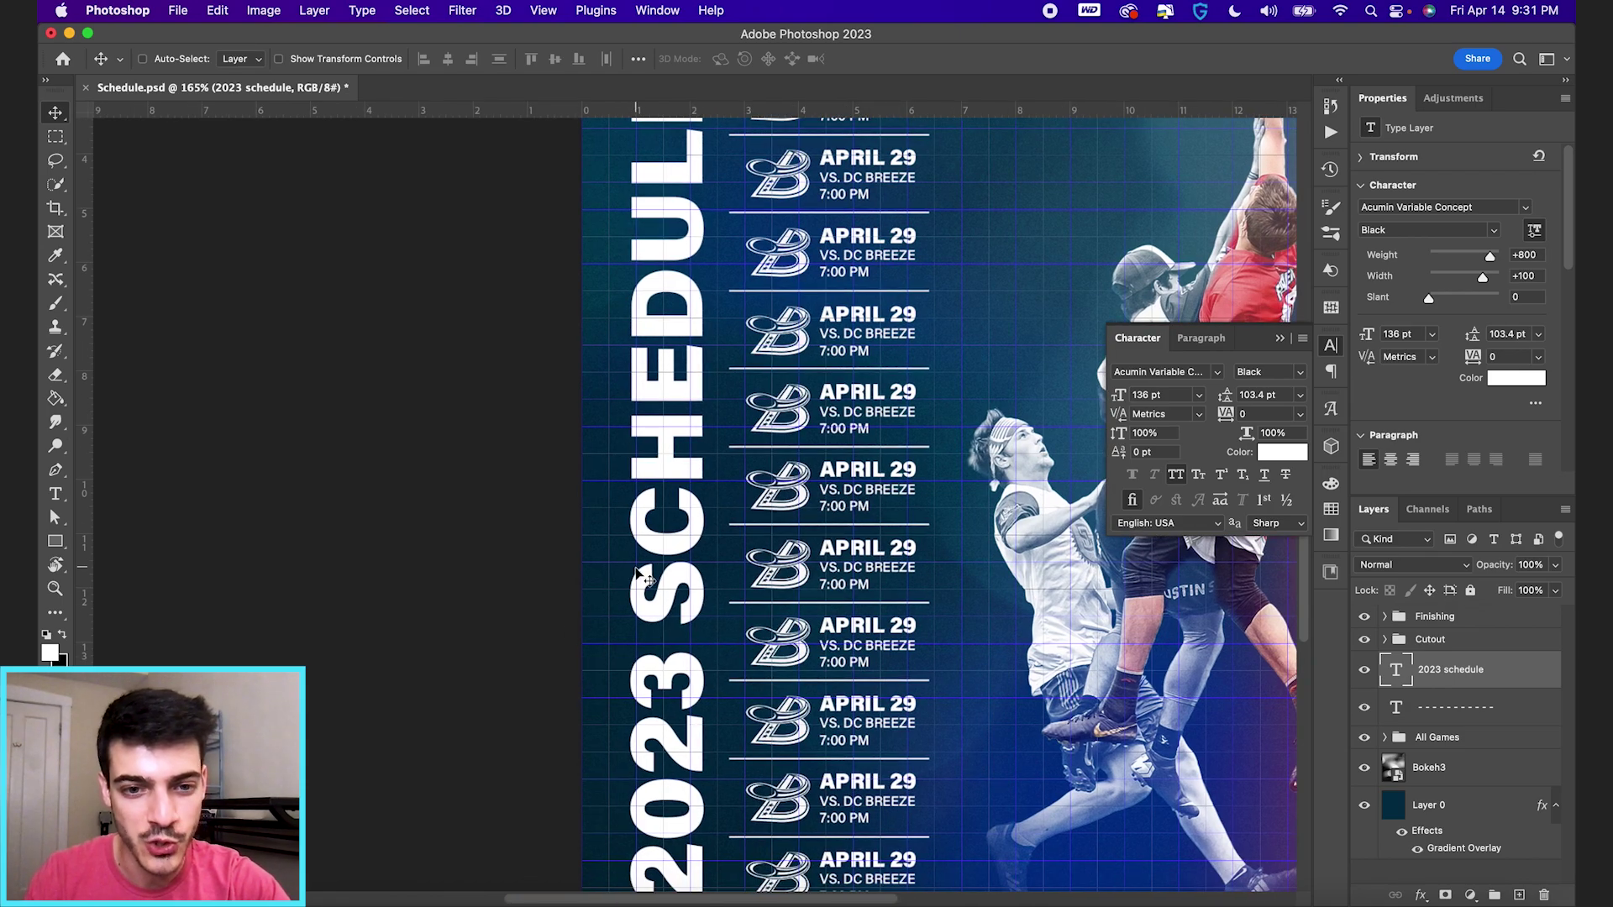
key("Right")
key("Right")
key("Right")
key("Right")
key("Right")
key("Right")
scroll(640, 577, "down", 5)
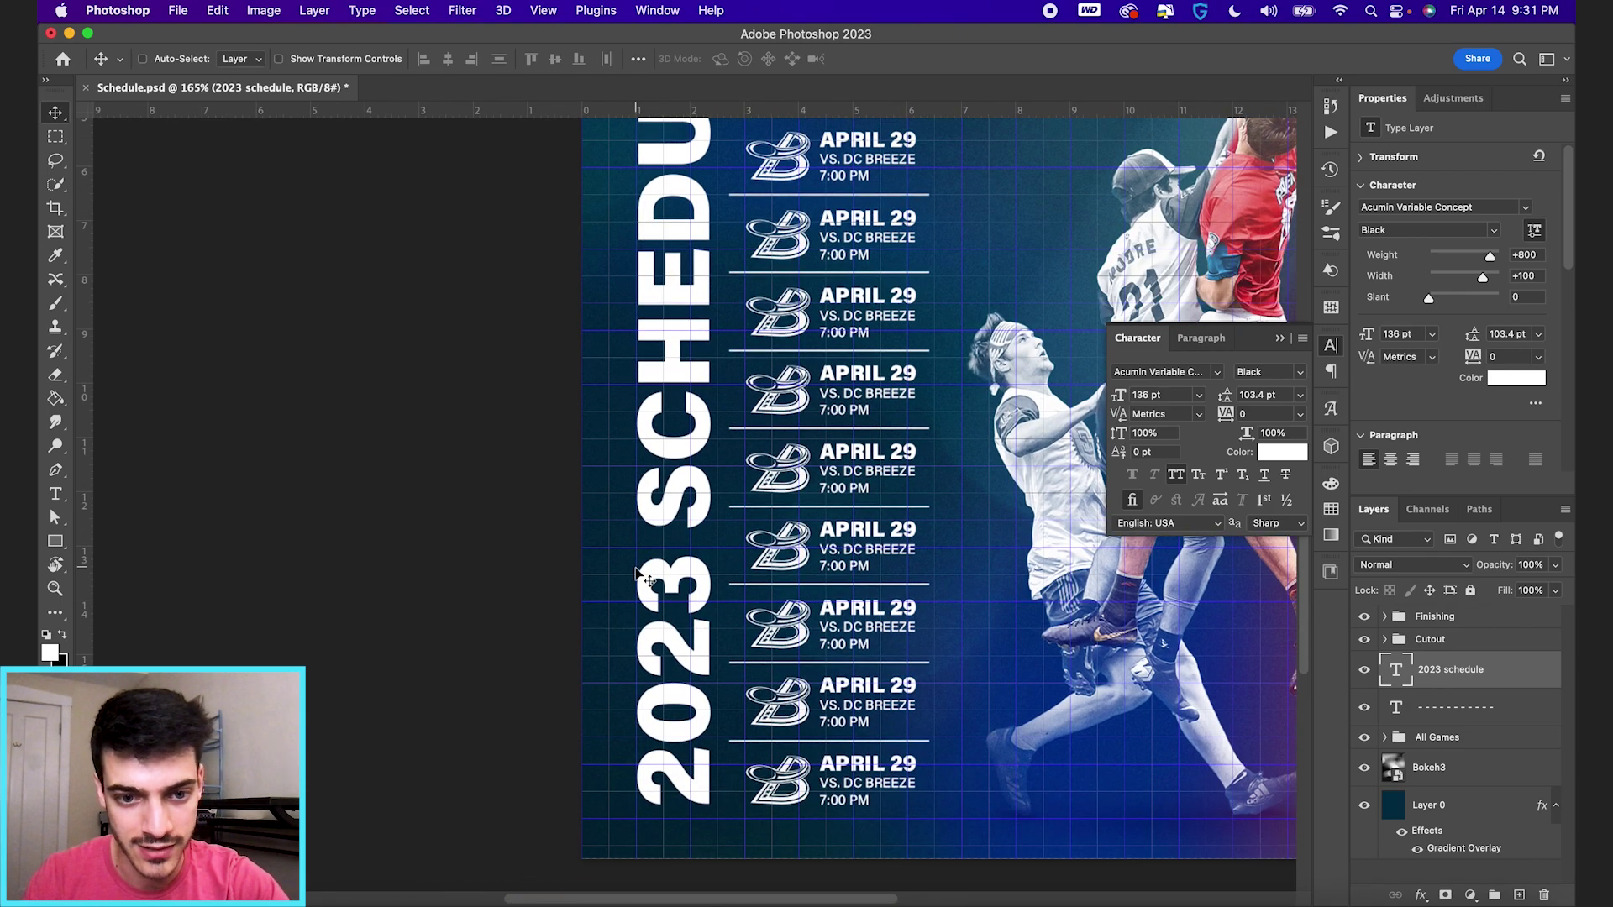
key("super+apostrophe")
key("super+0")
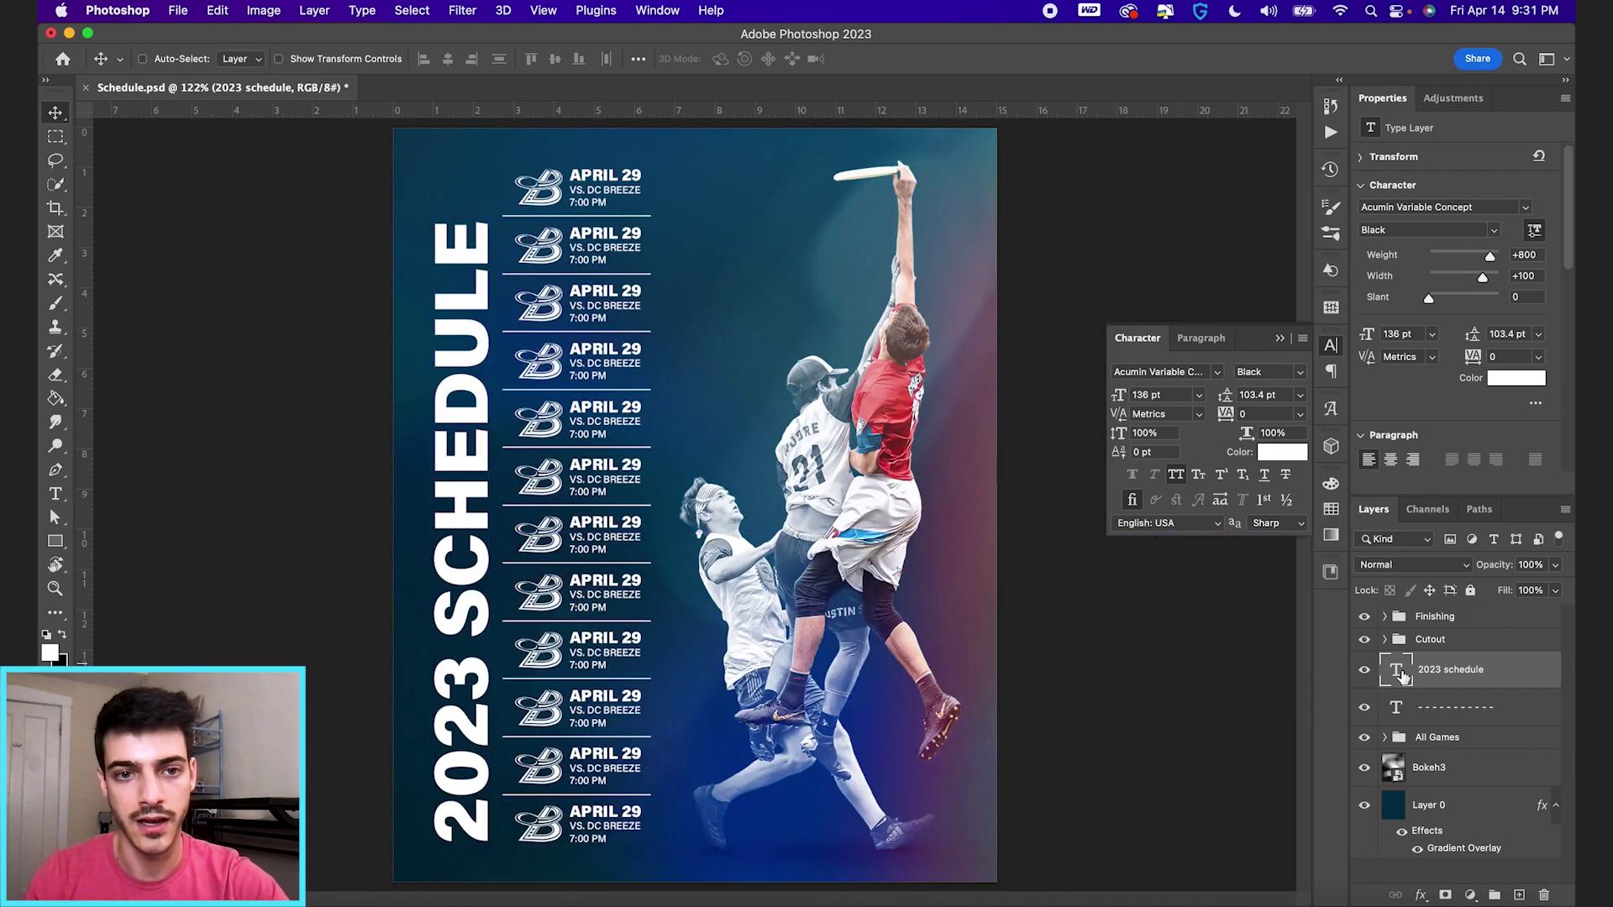
- Move the divider lines and the All Games group together slightly right, away from the vertical title
key("alt+super+a")
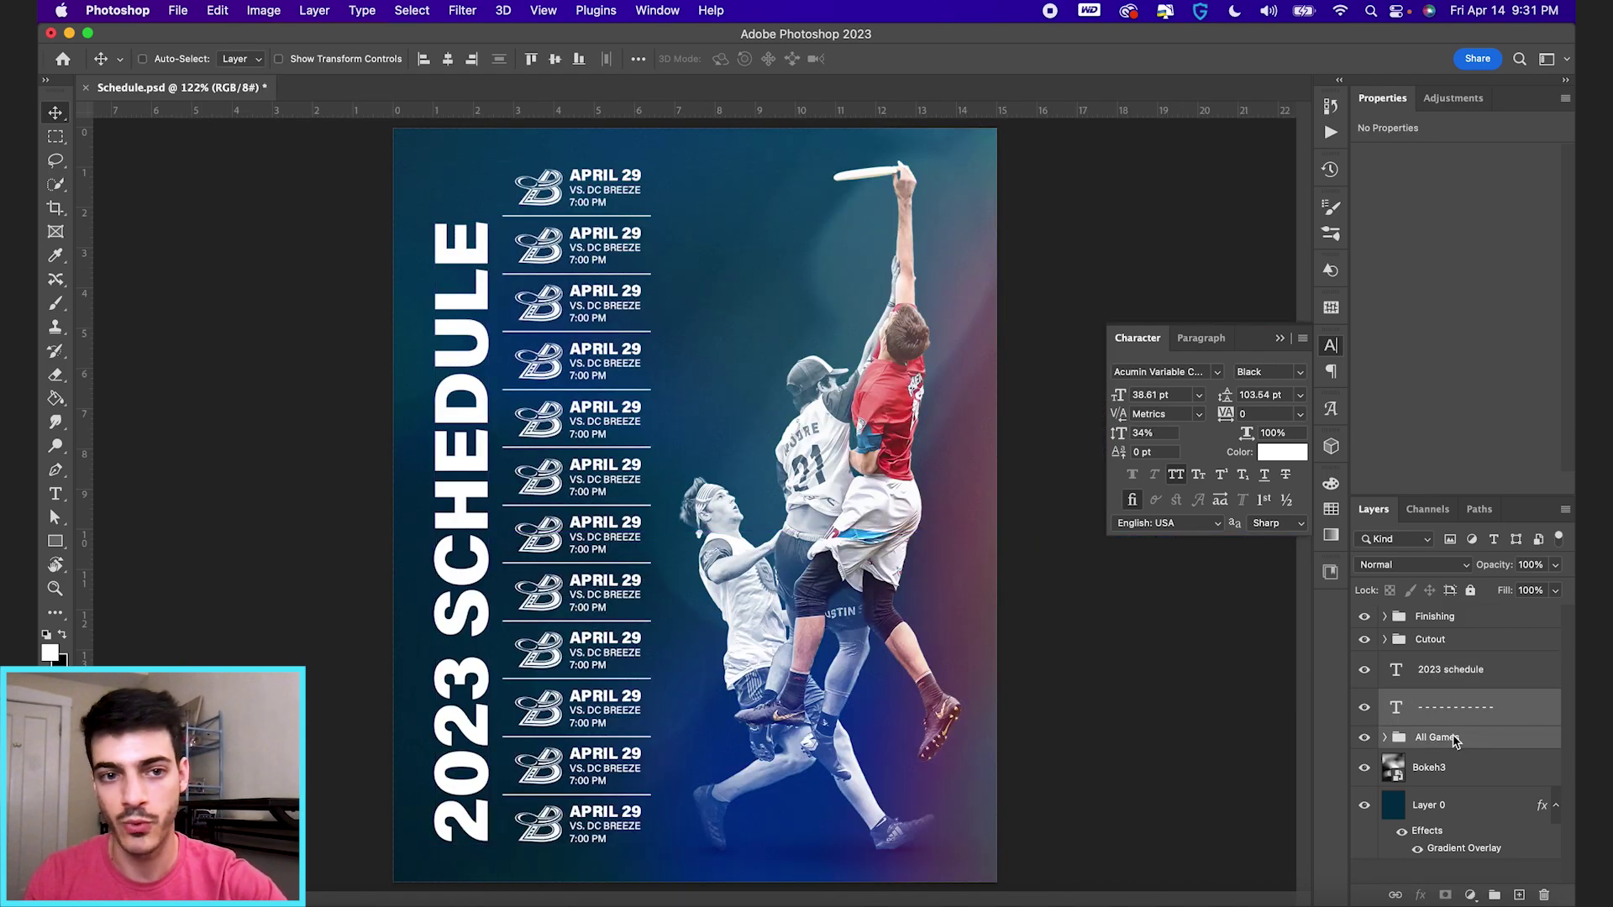
left_click_drag(546, 601, 552, 597)
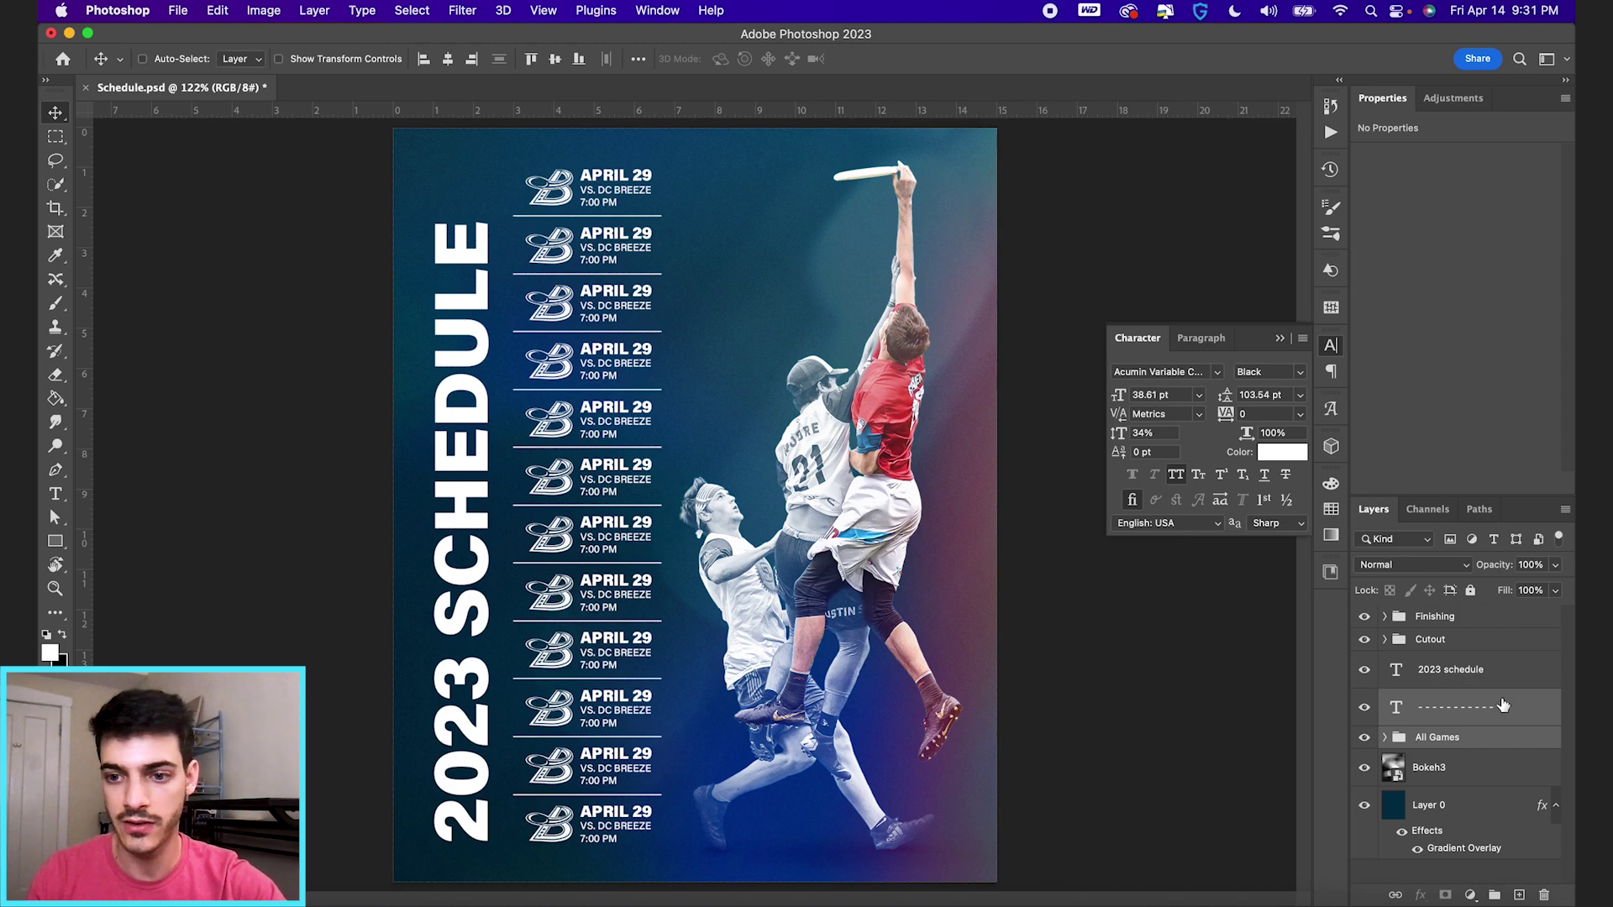
- Place the CF_Primary_withText_BlueBG logo above the title layer as a smart object cropped to its bounding box, and scale it down
left_click(1432, 677)
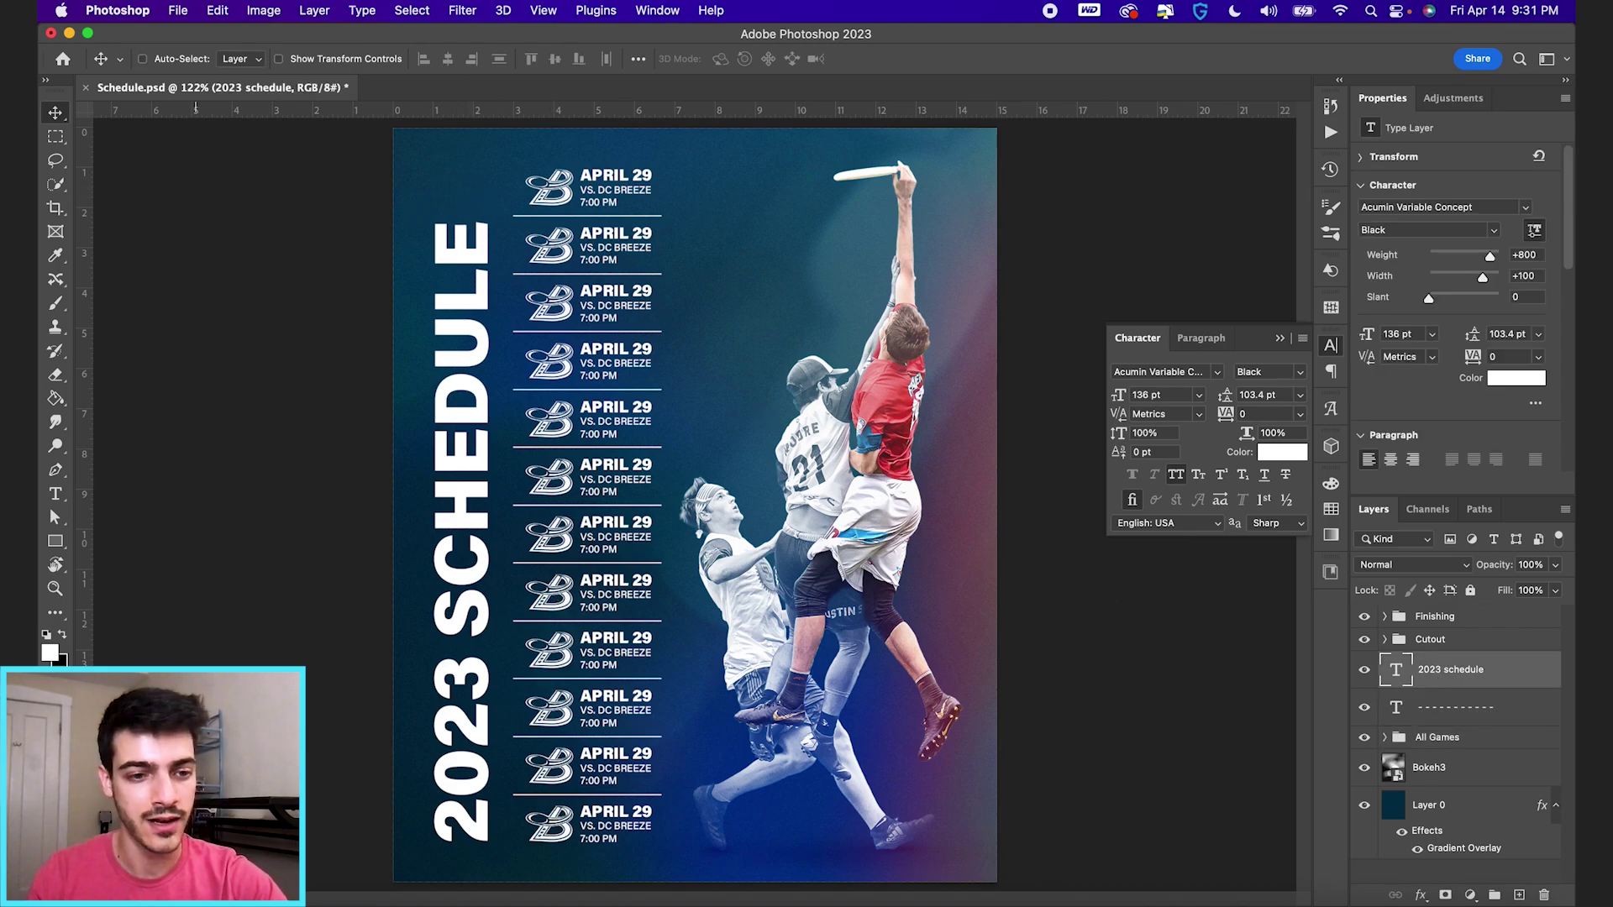
key("super+Tab")
left_click_drag(328, 271, 630, 623)
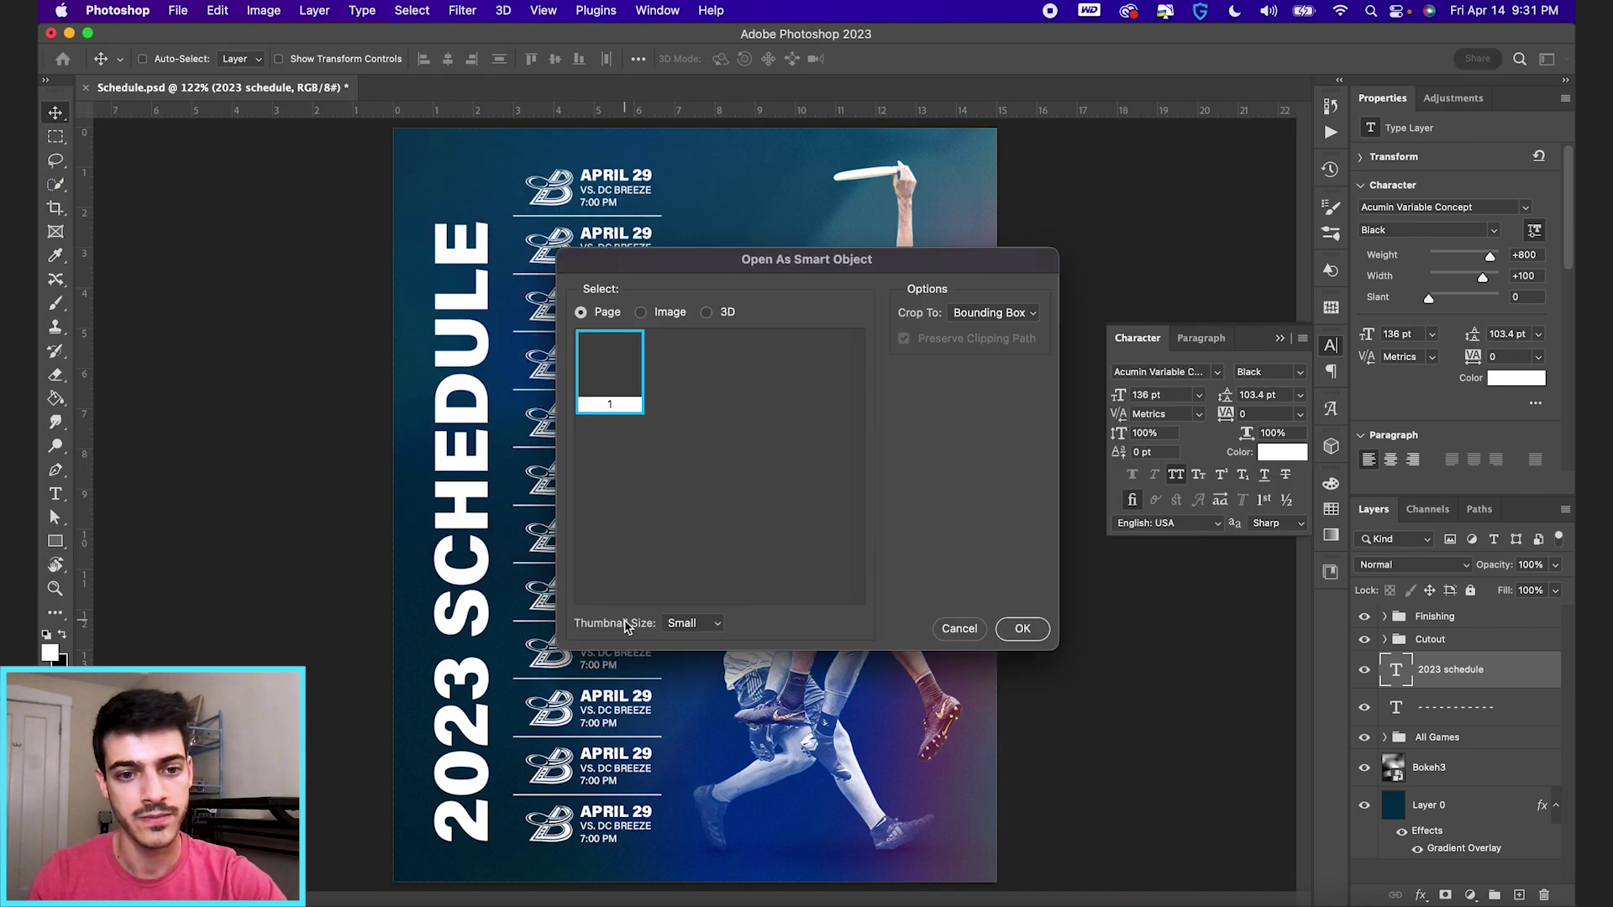
left_click(1030, 640)
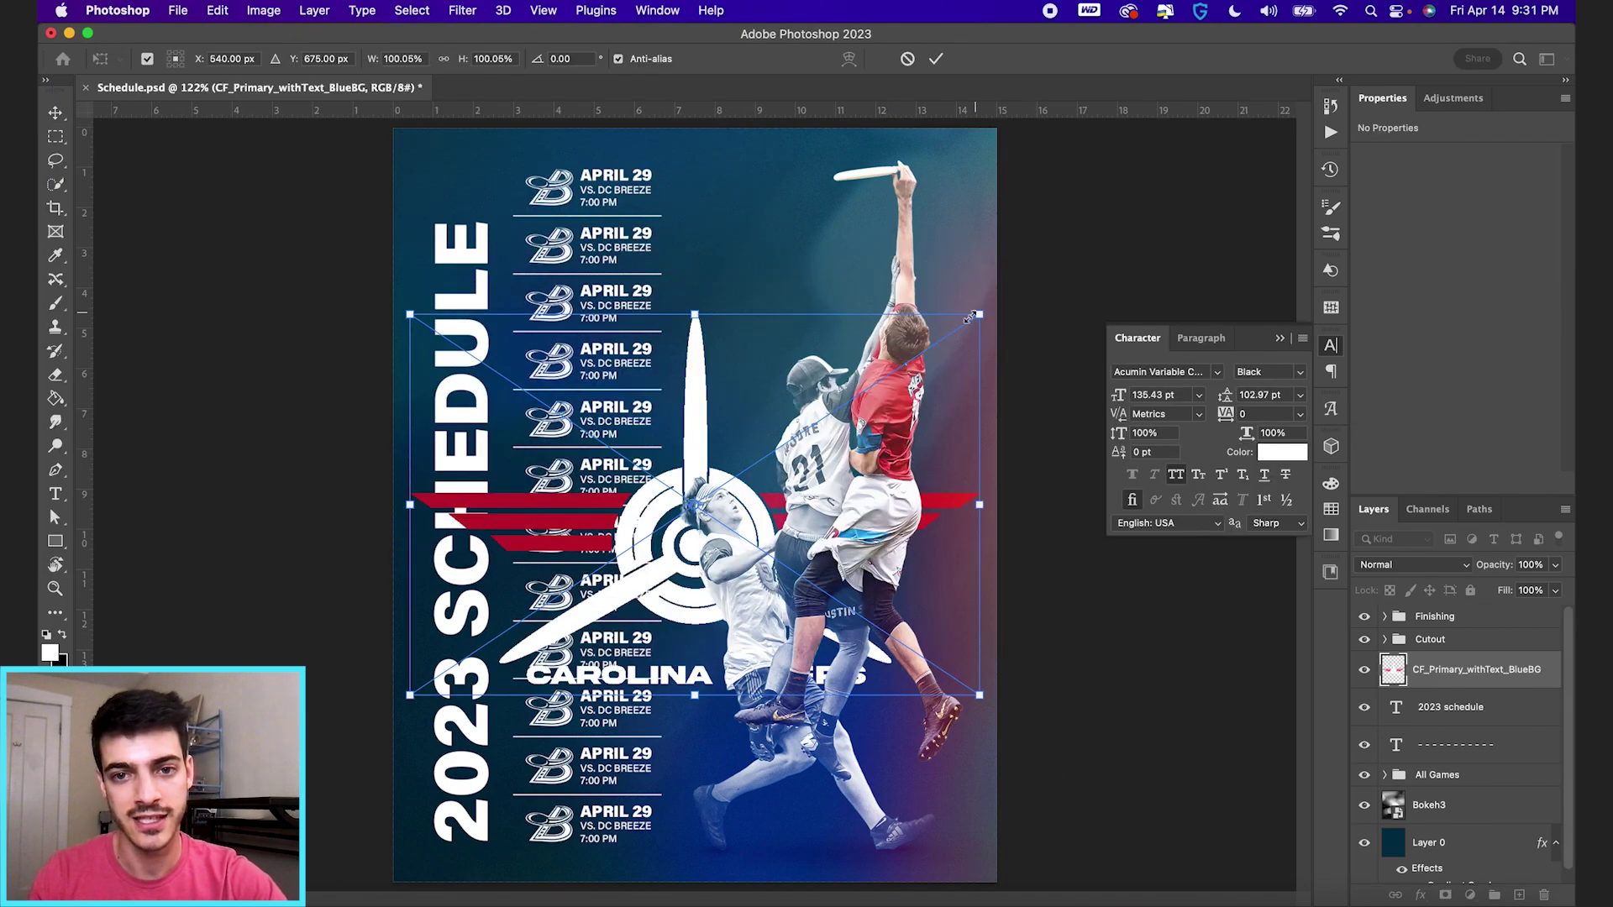
left_click_drag(979, 315, 743, 478)
key("Return")
- Position the logo directly above the vertical title and shrink it to about 2.11 in wide
left_click_drag(755, 560, 521, 243)
key("super+t")
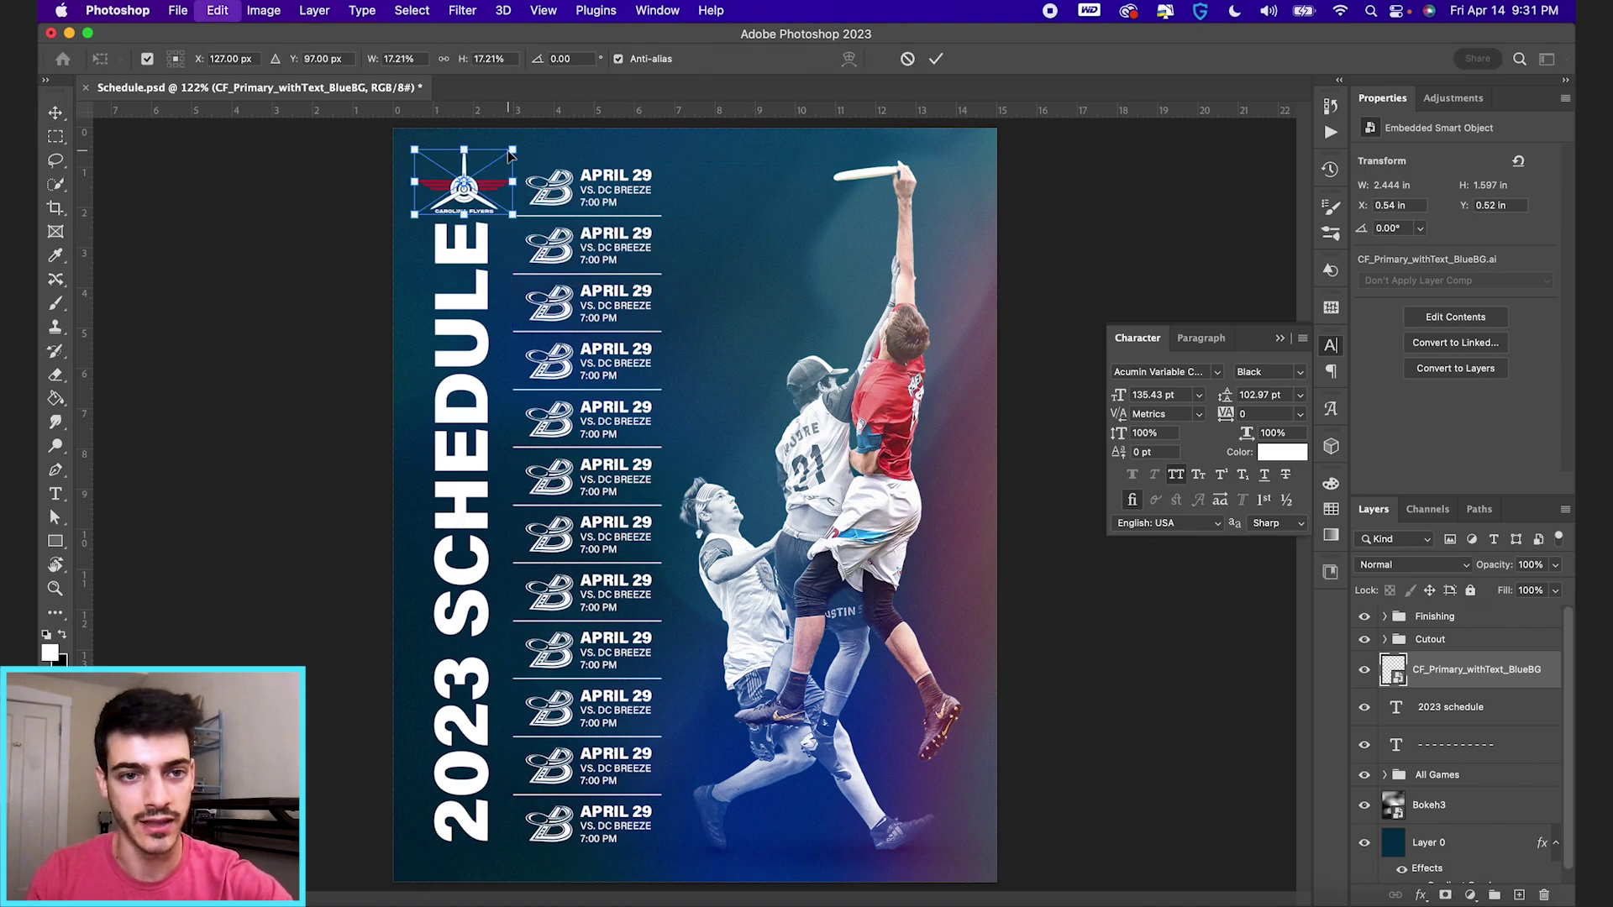
left_click_drag(513, 148, 484, 203)
key("Return")
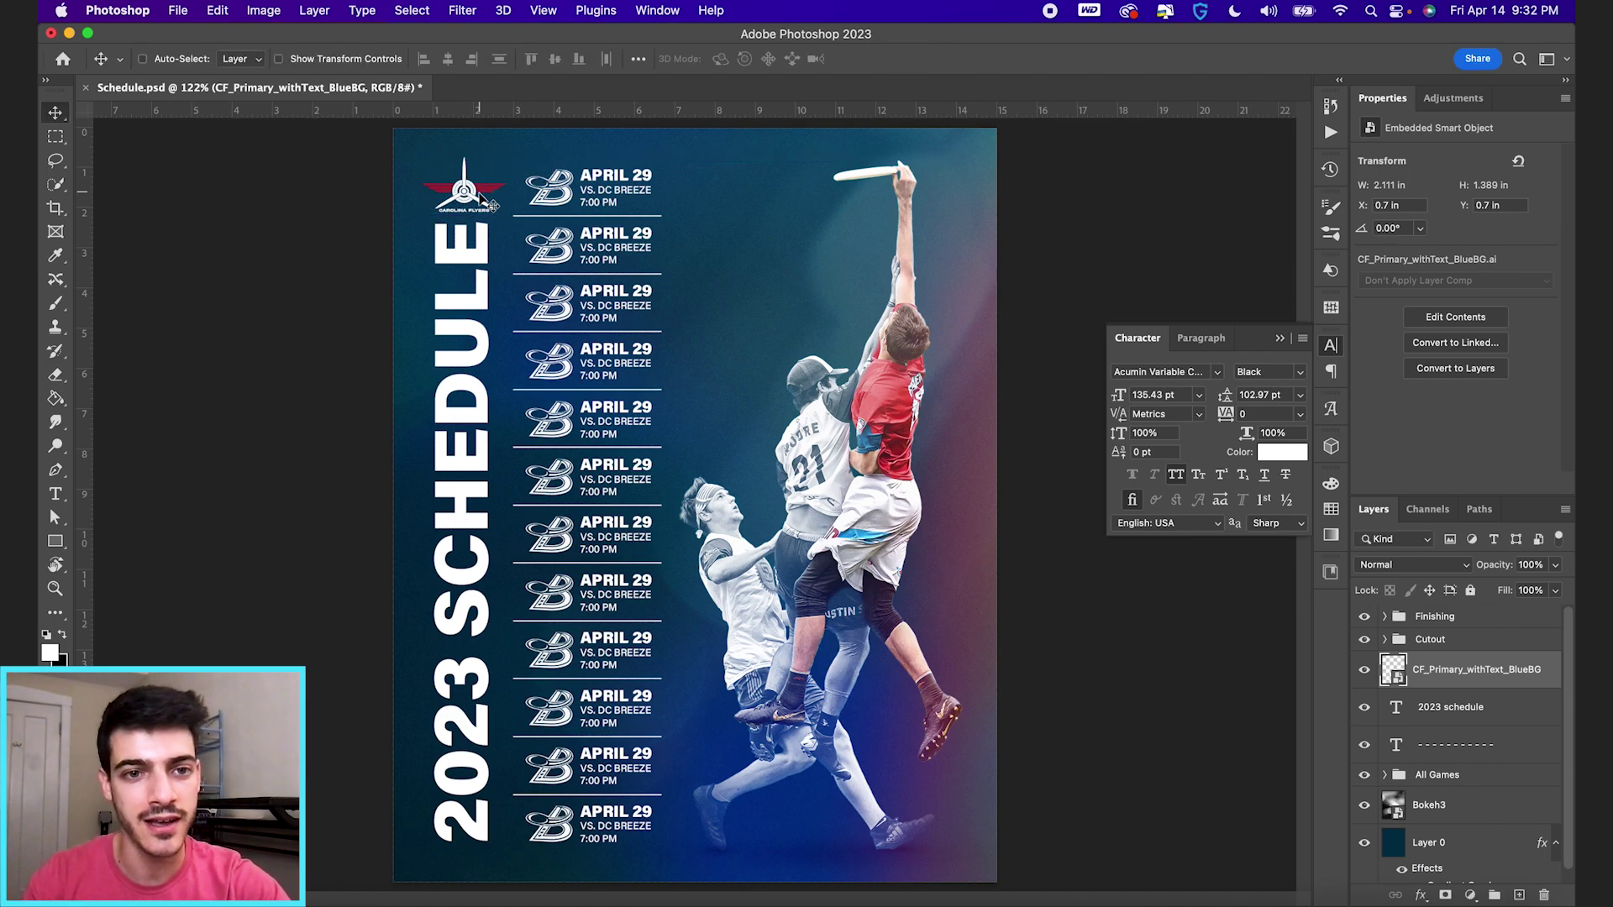
key("Up")
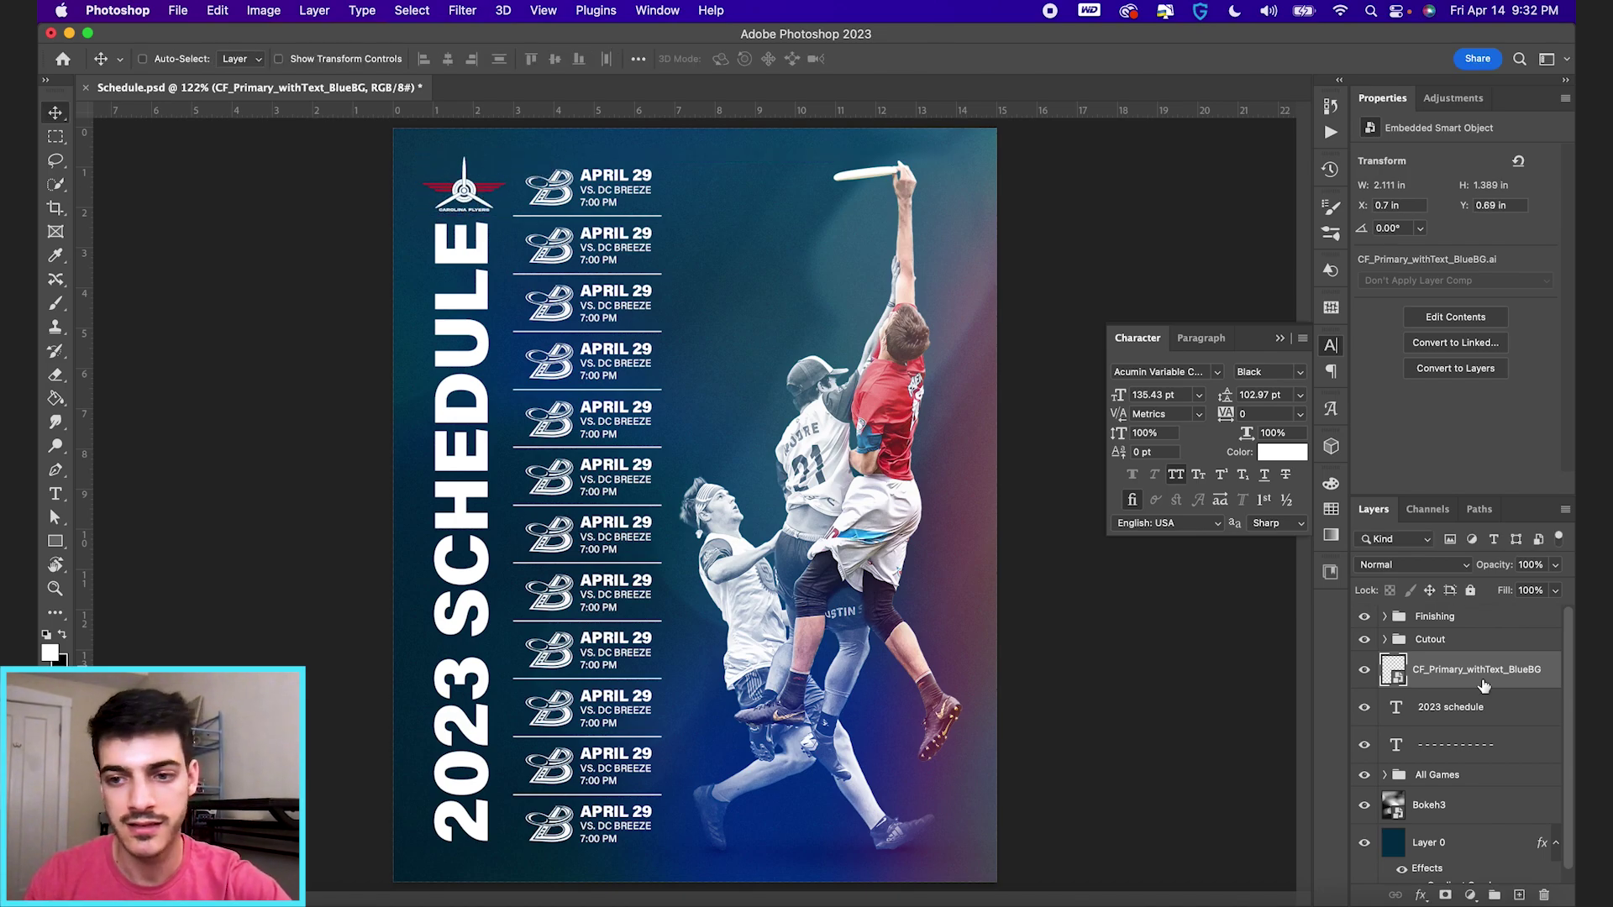
- Show the grid and nudge the logo down to a Y position of 0.83 in
left_click(1437, 712)
key("super+apostrophe")
scroll(594, 341, "up", 2)
scroll(508, 227, "up", 5)
scroll(508, 227, "left", 3)
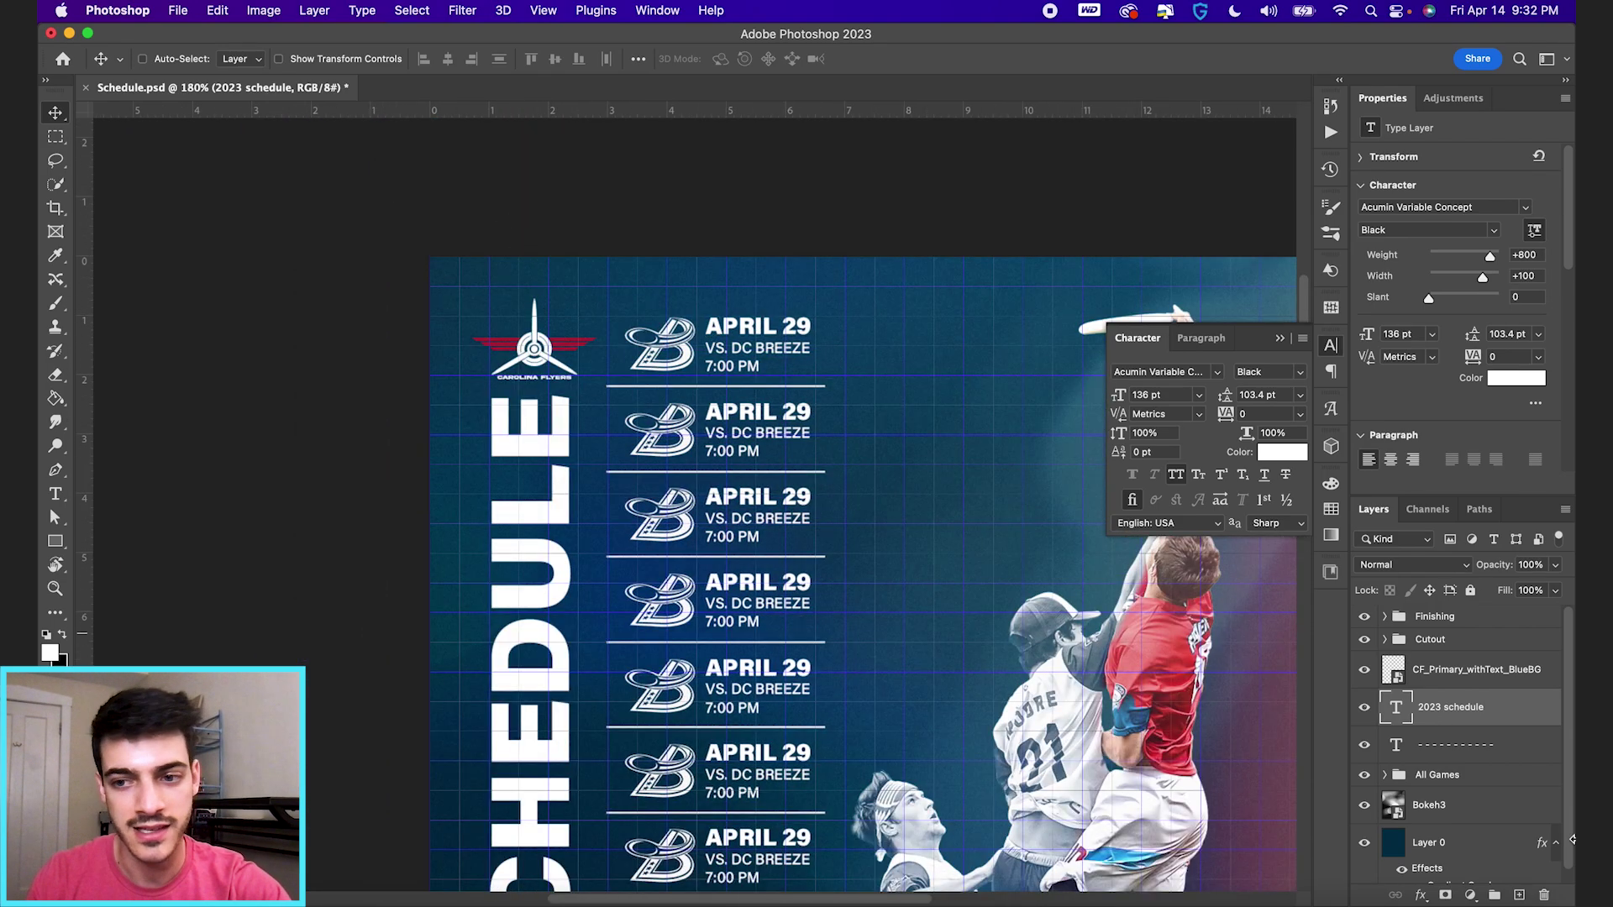
left_click(1453, 684)
key("Down")
key("Down")
key("Down")
key("Down")
key("Down")
key("Down")
key("Down")
key("Down")
key("Down")
key("Down")
key("Down")
key("Down")
key("Down")
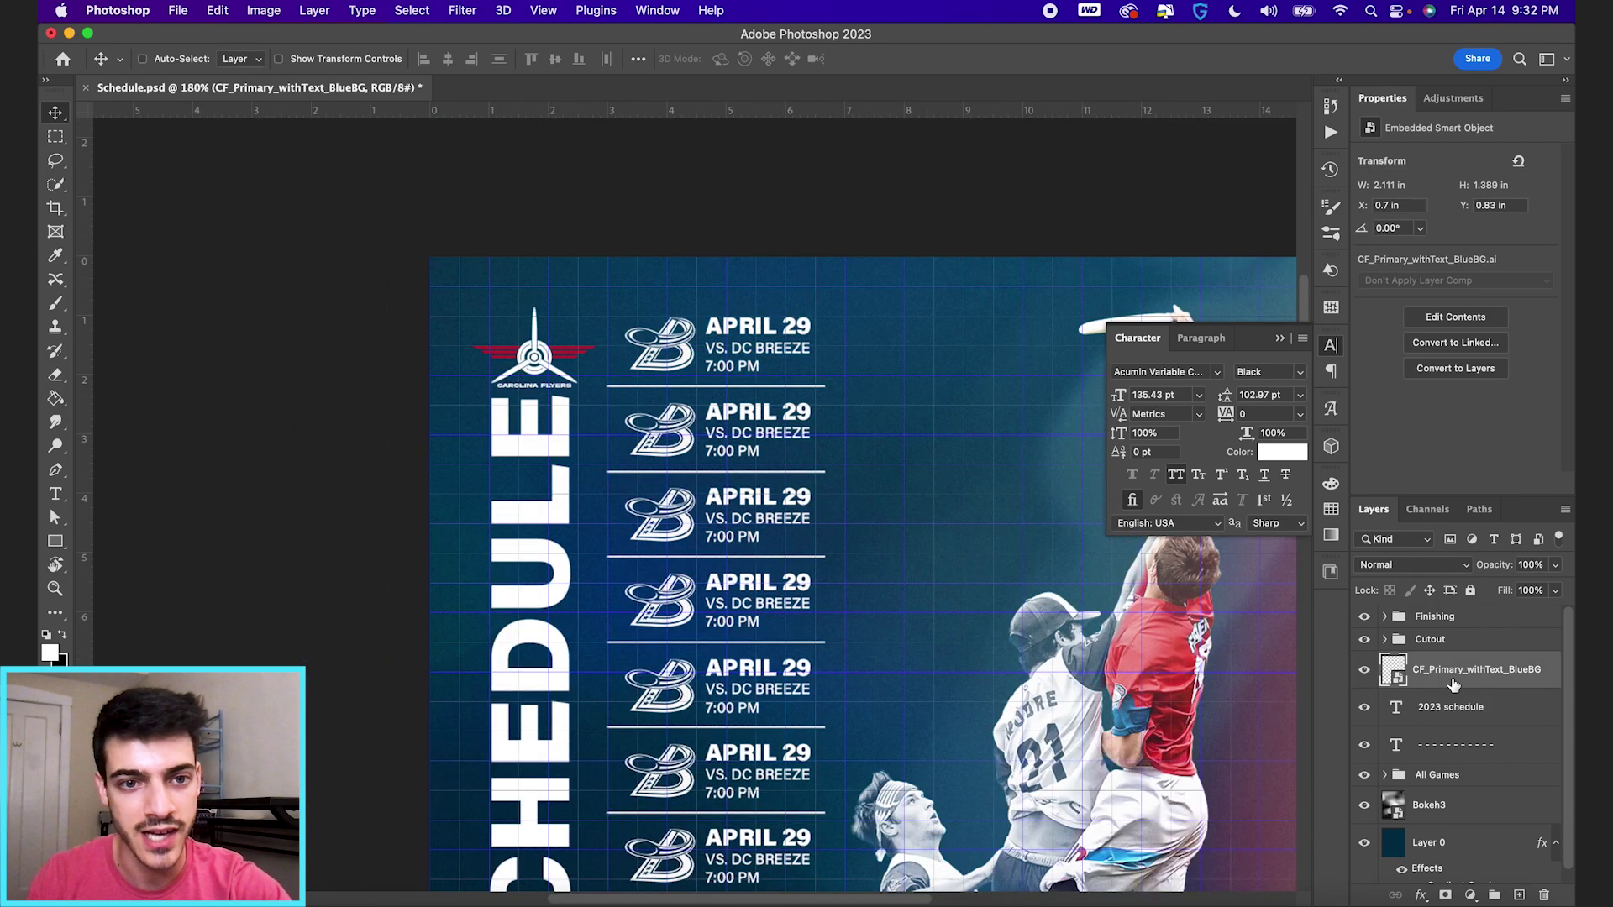
key("Down")
key("Down")
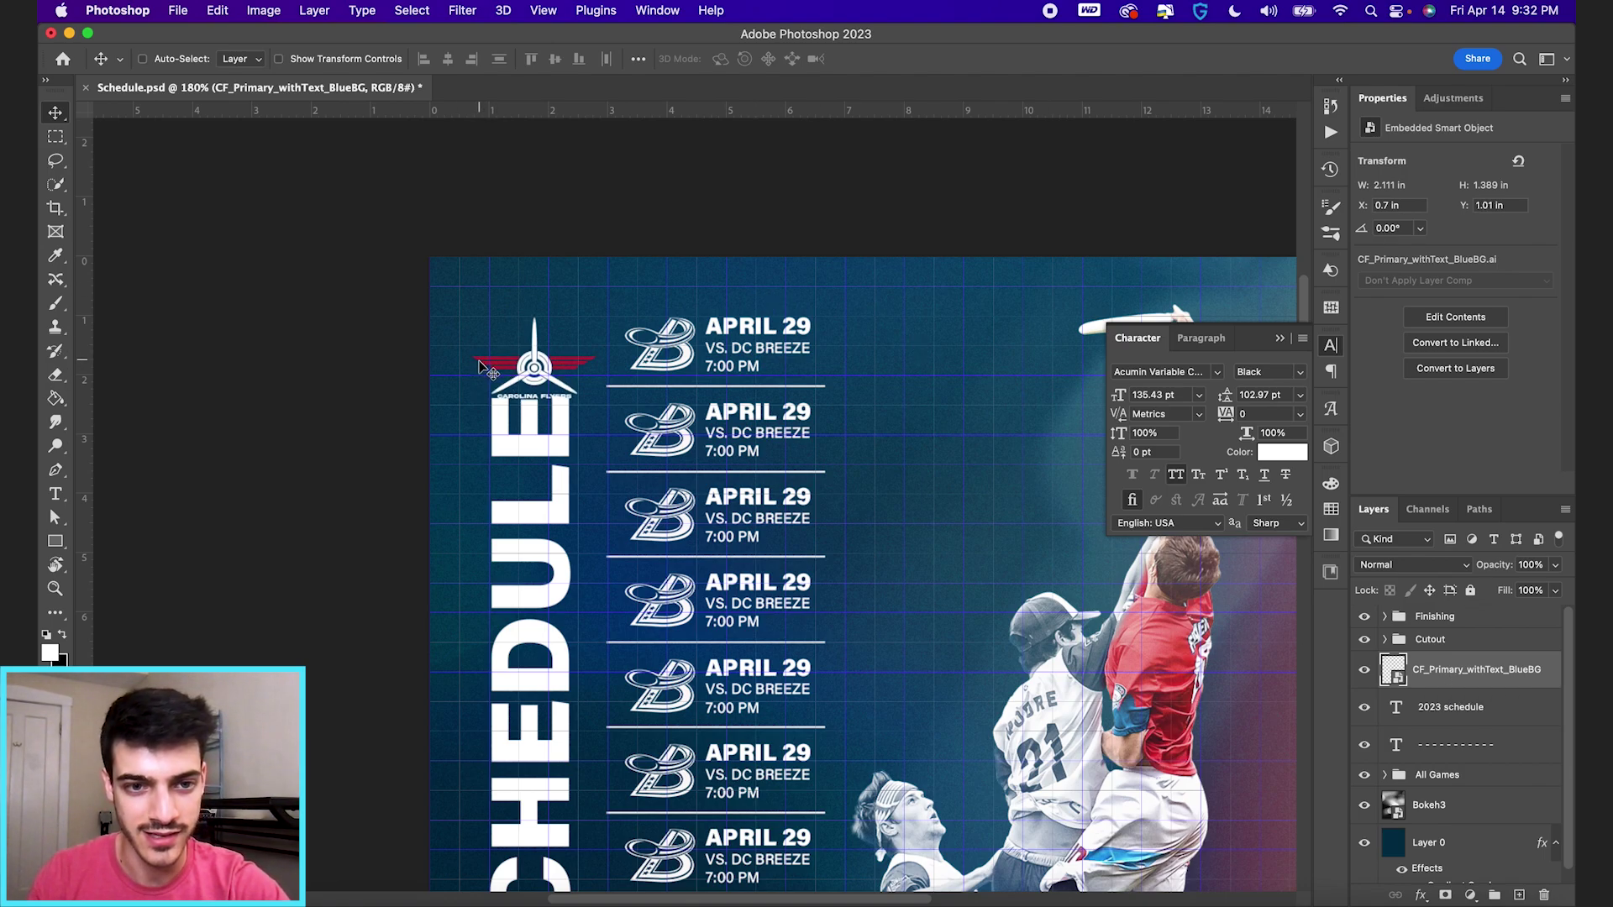
key("shift+Up")
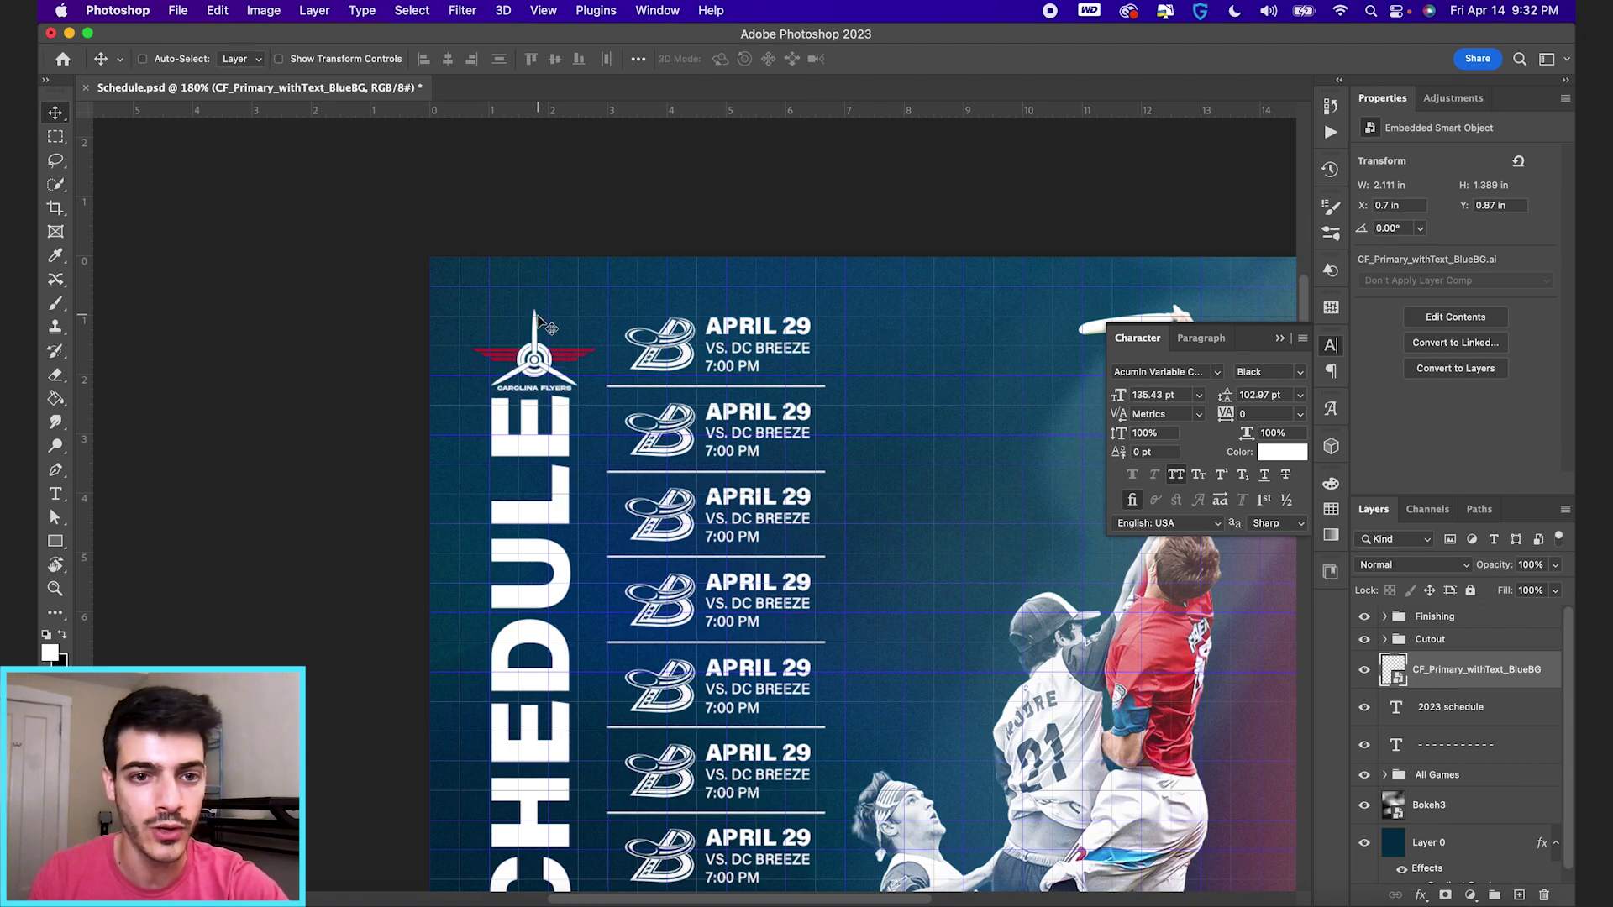
key("Up")
key("Up")
key("Up")
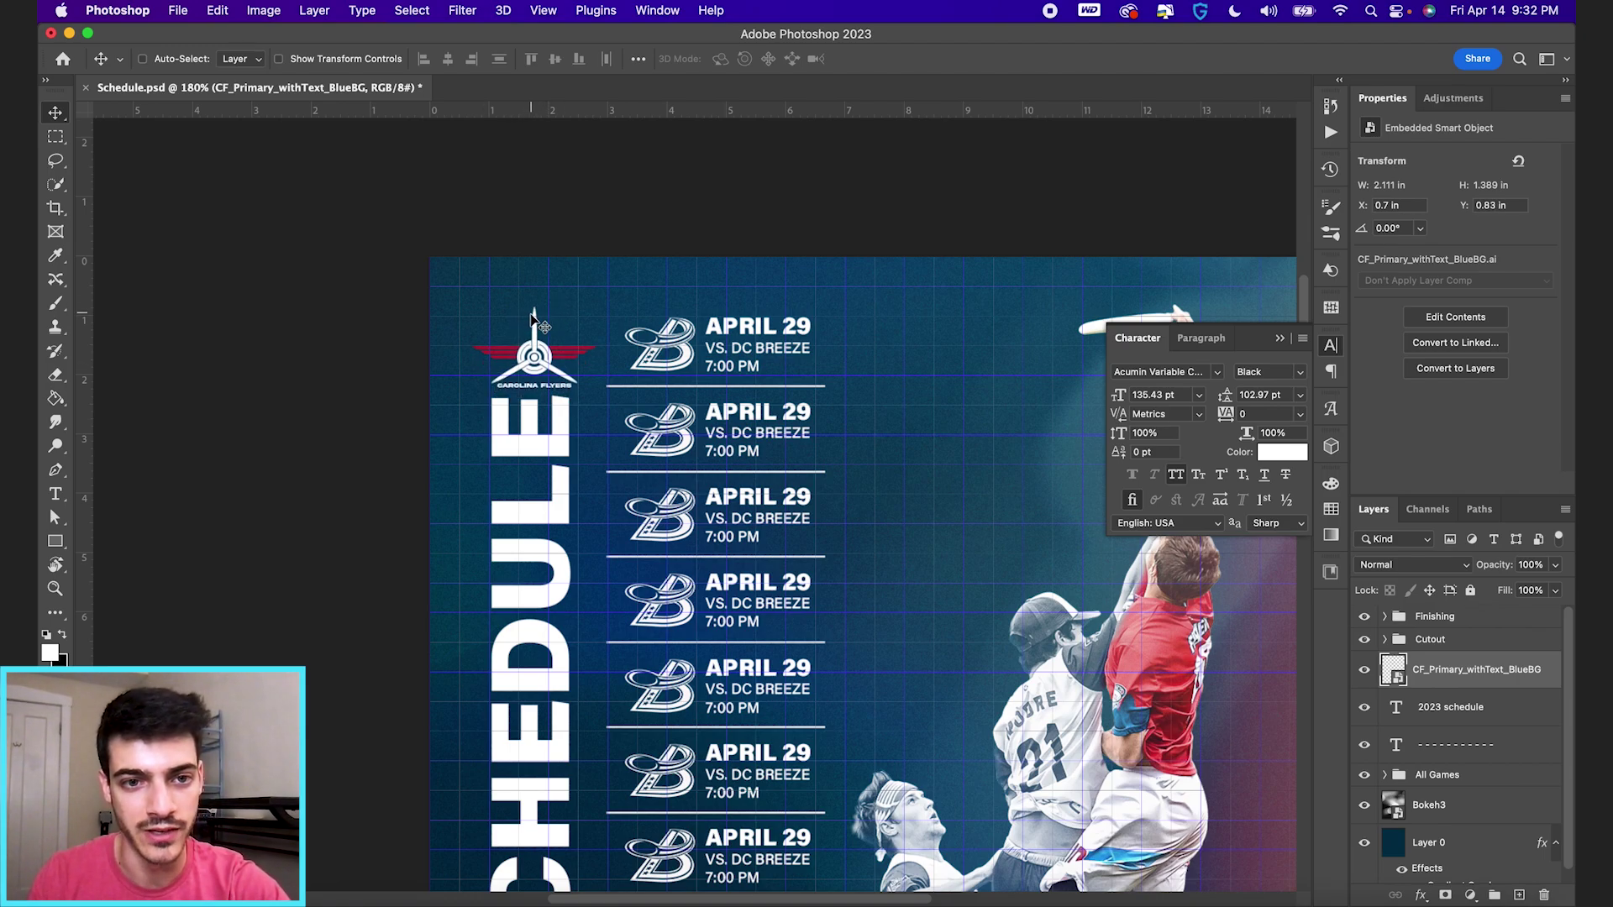
- Scale the 2023 SCHEDULE title down to about 133.87 pt to leave a gap below the logo
left_click(1485, 718)
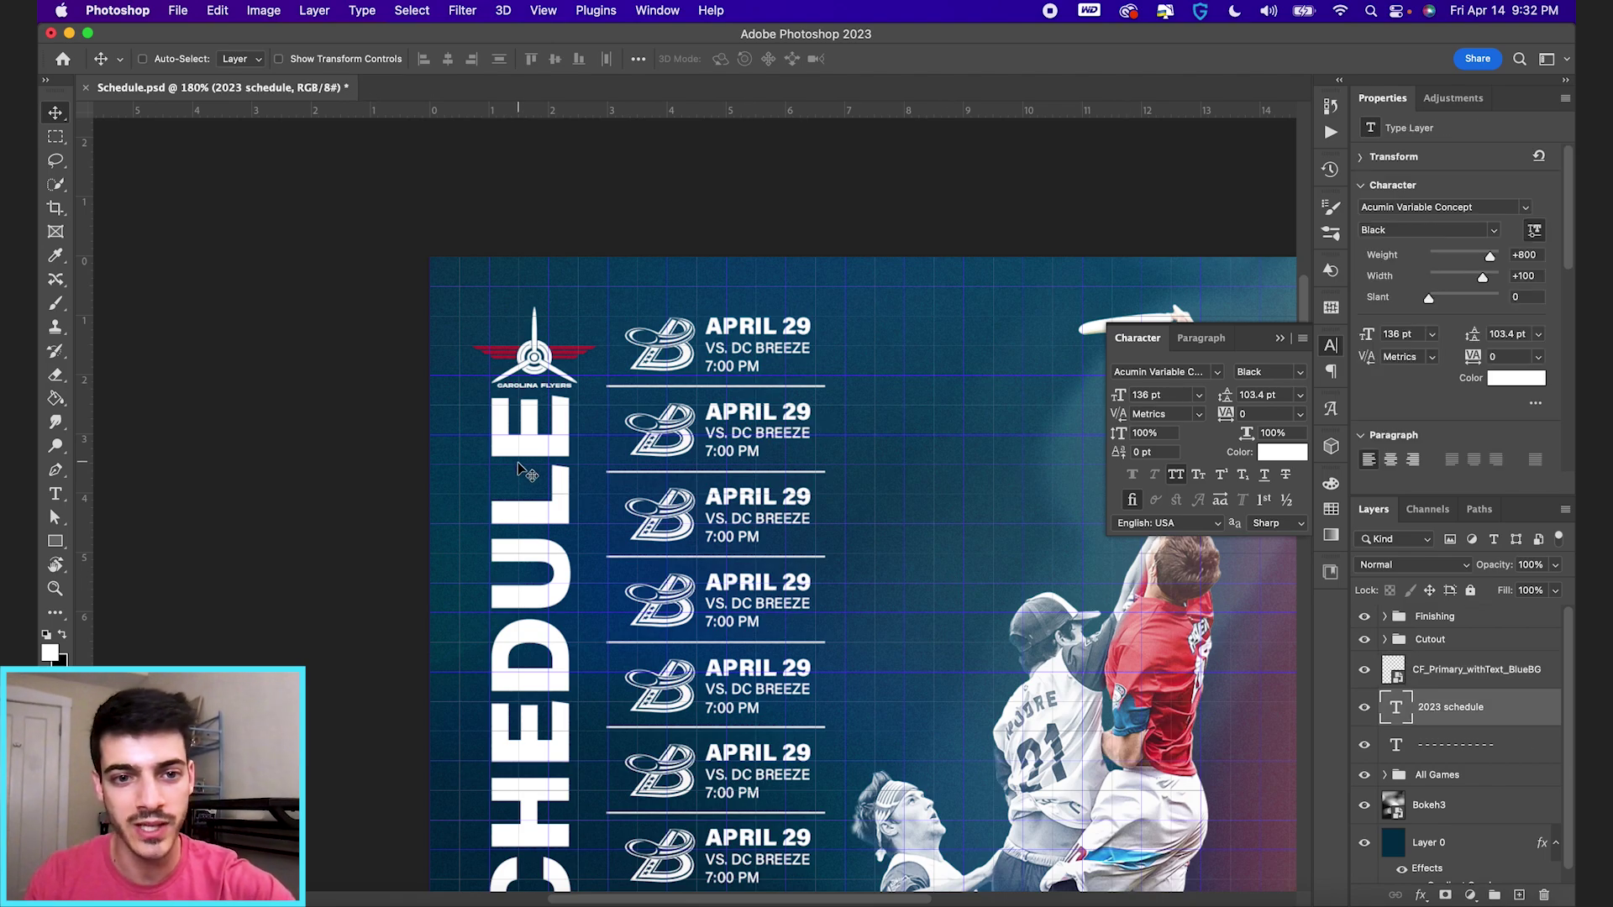
key("super+t")
left_click_drag(595, 408, 594, 410)
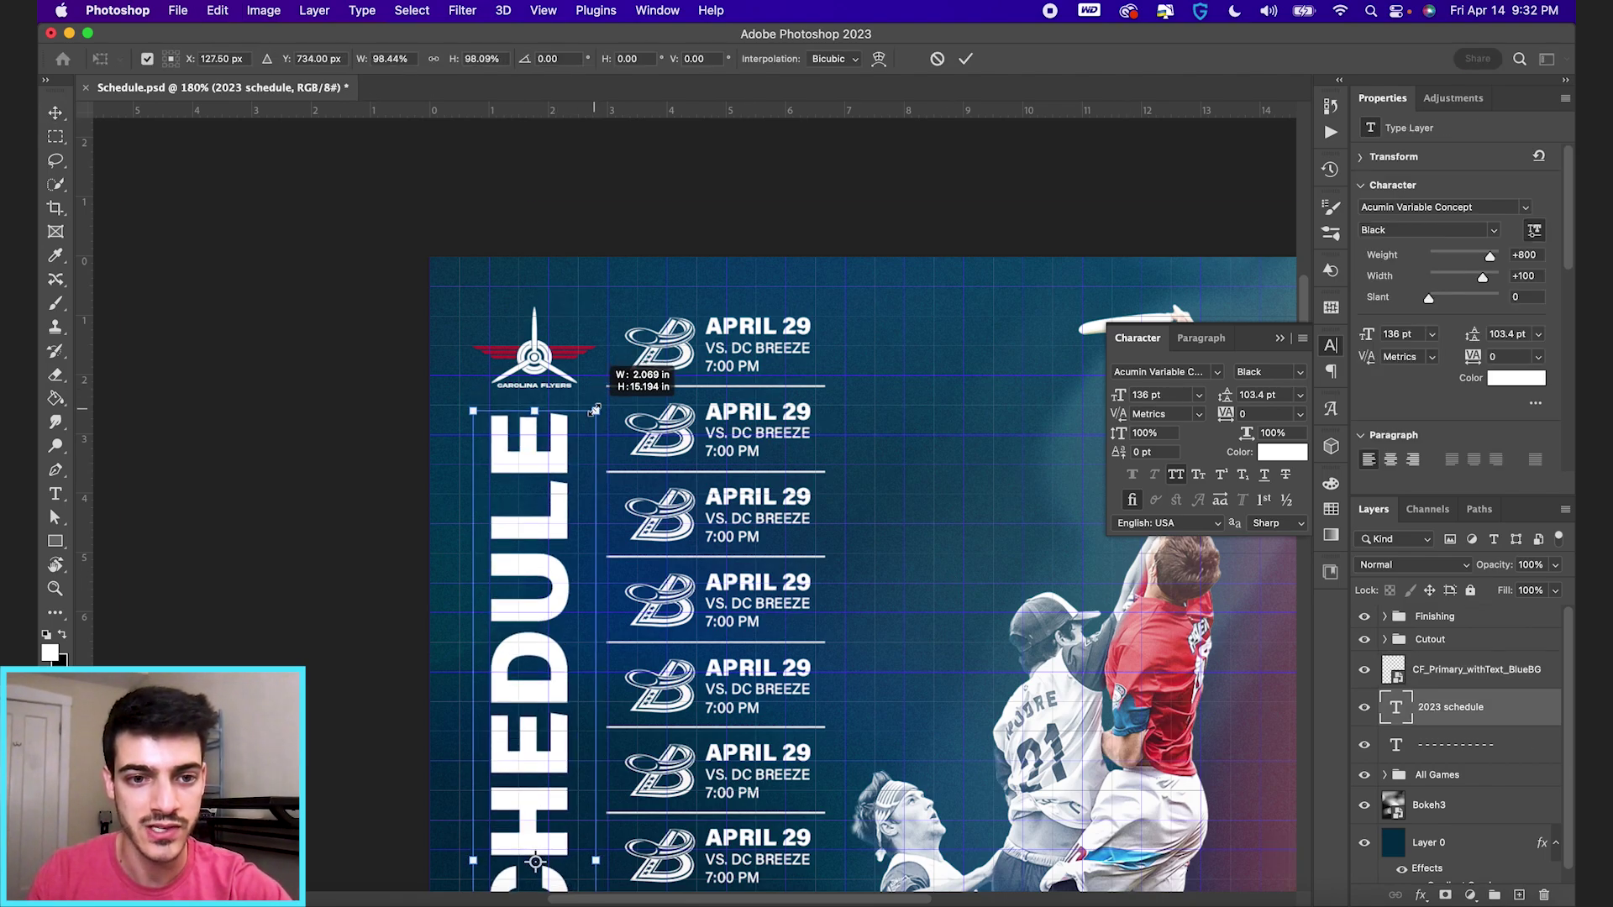
key("Return")
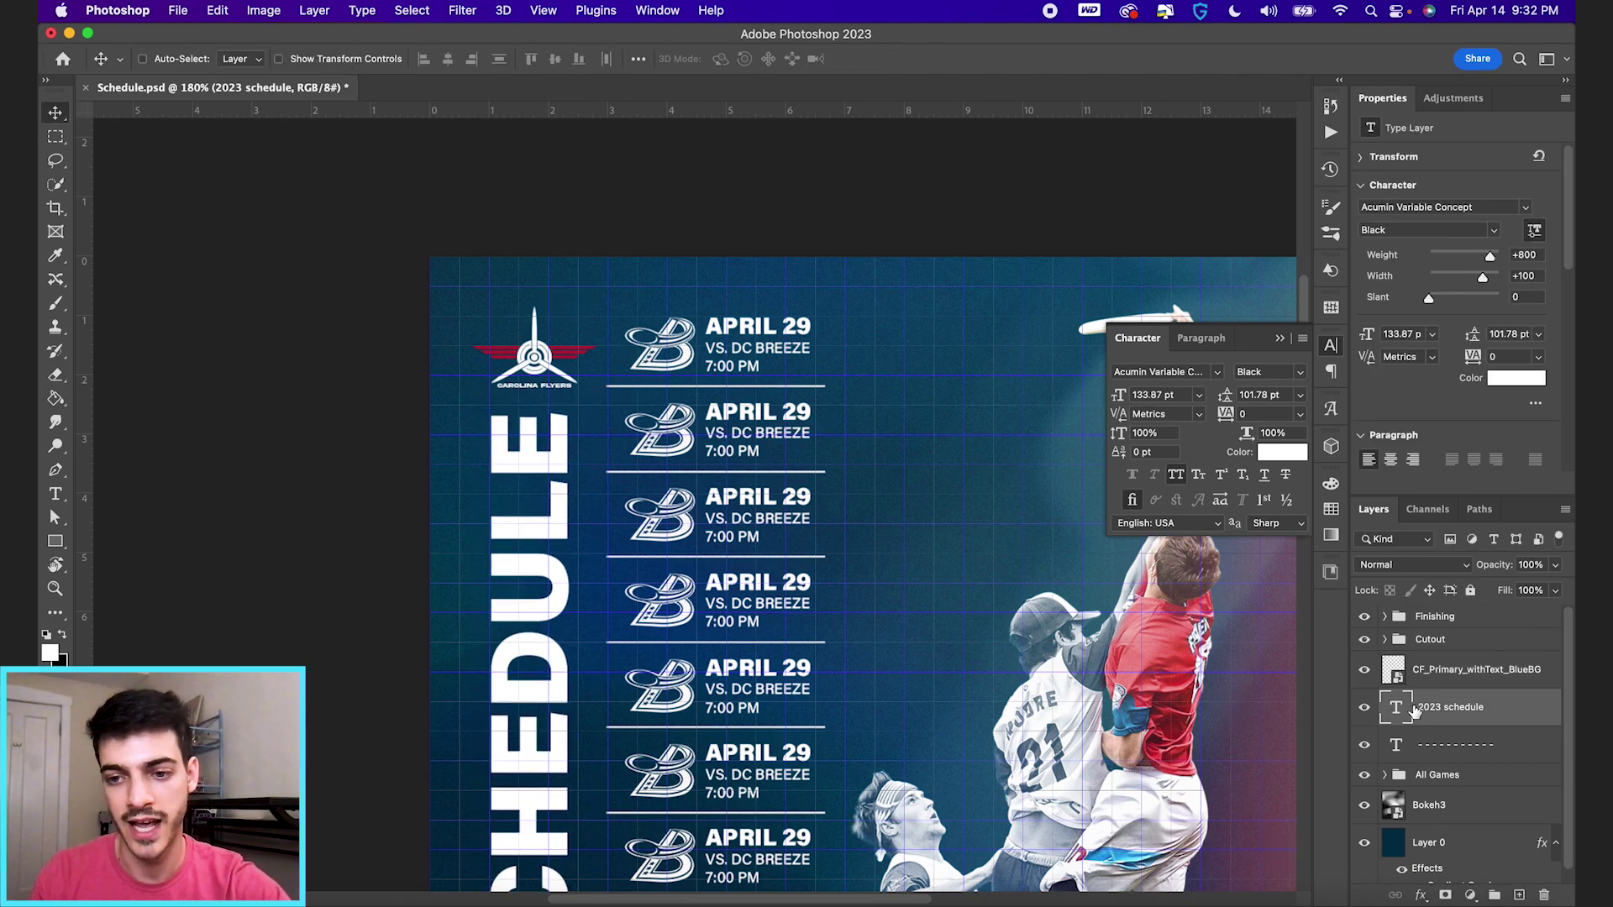
- Load the logo's outline as a selection and center the 2023 SCHEDULE title horizontally on it
key("super")
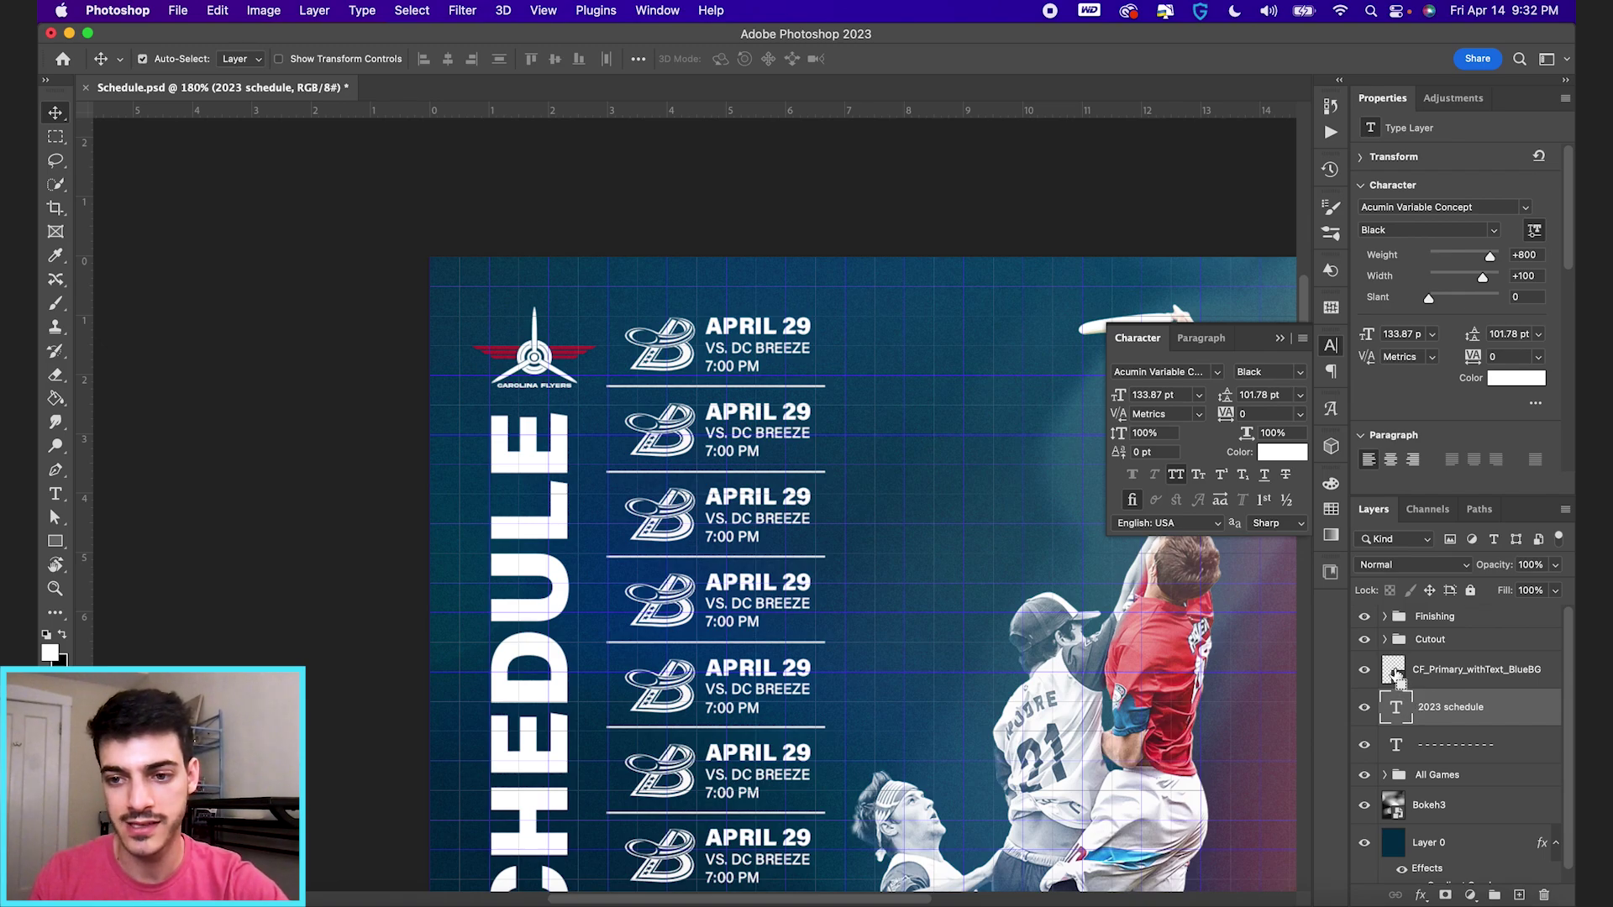
left_click(1394, 672, "super")
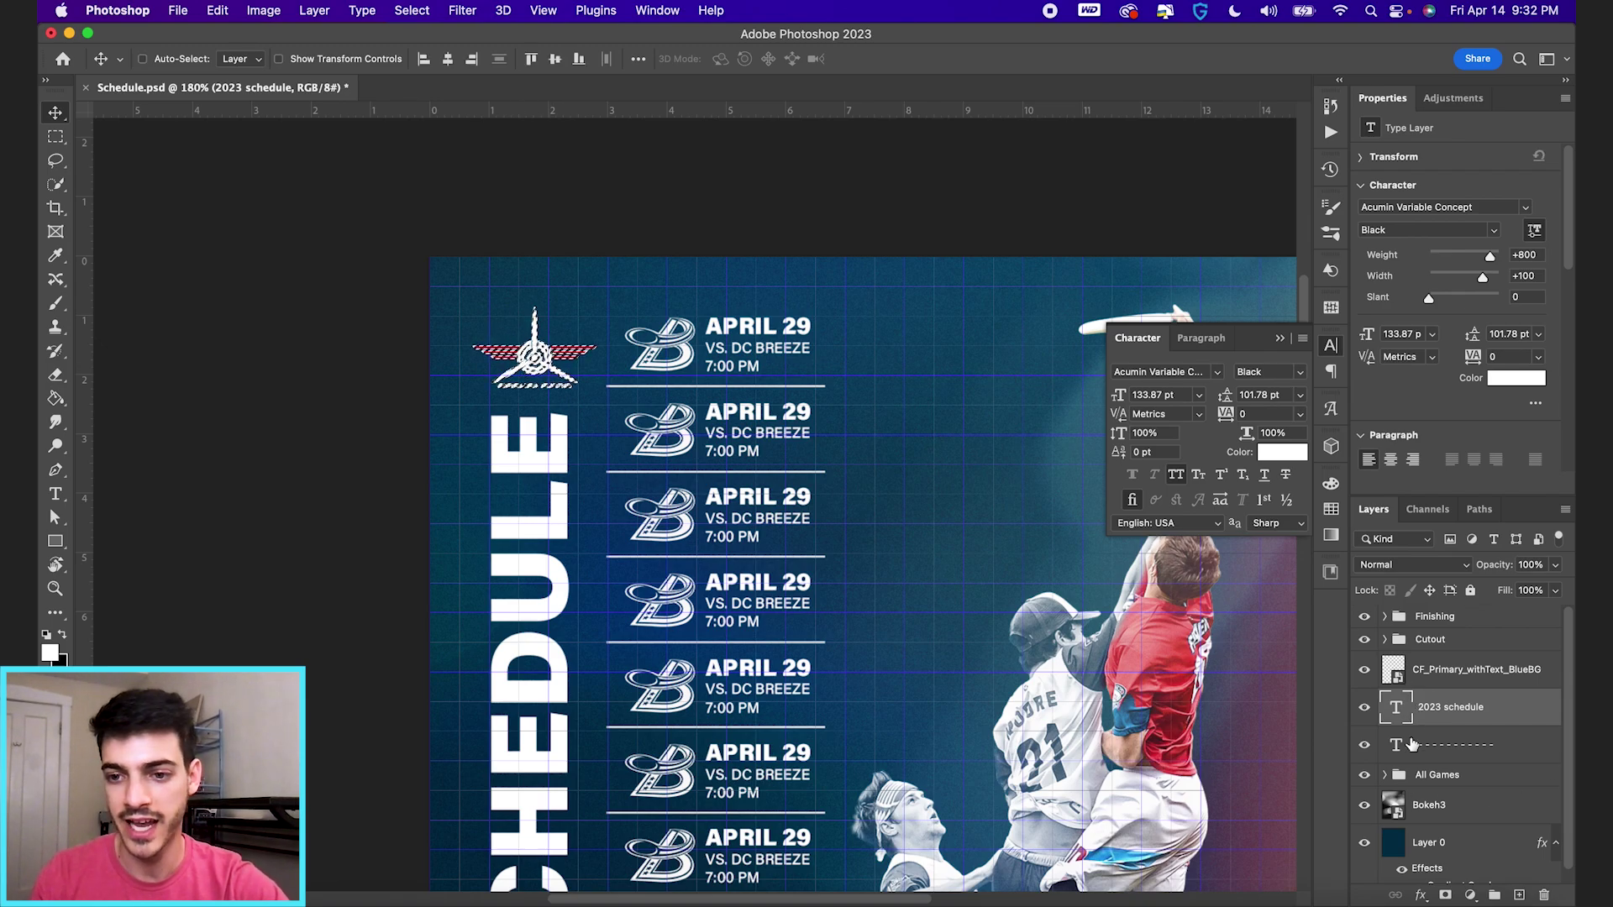
key("super+0")
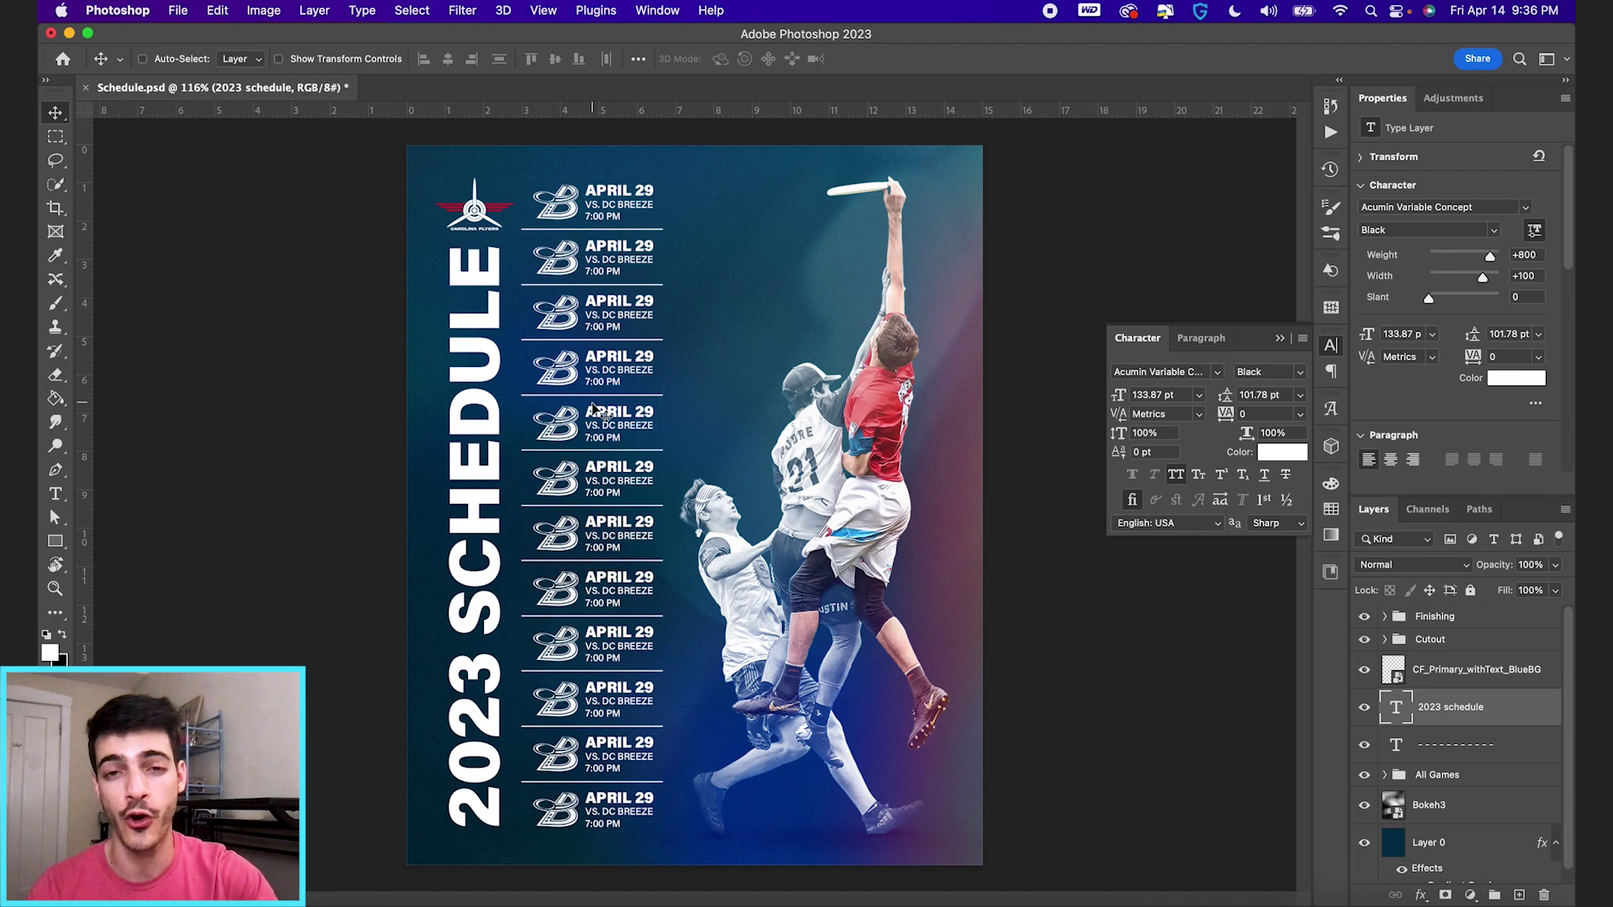
- Replace the opponent line in the second game entry with "@ ATLANTA HUSTLE"
scroll(617, 296, "up", 5)
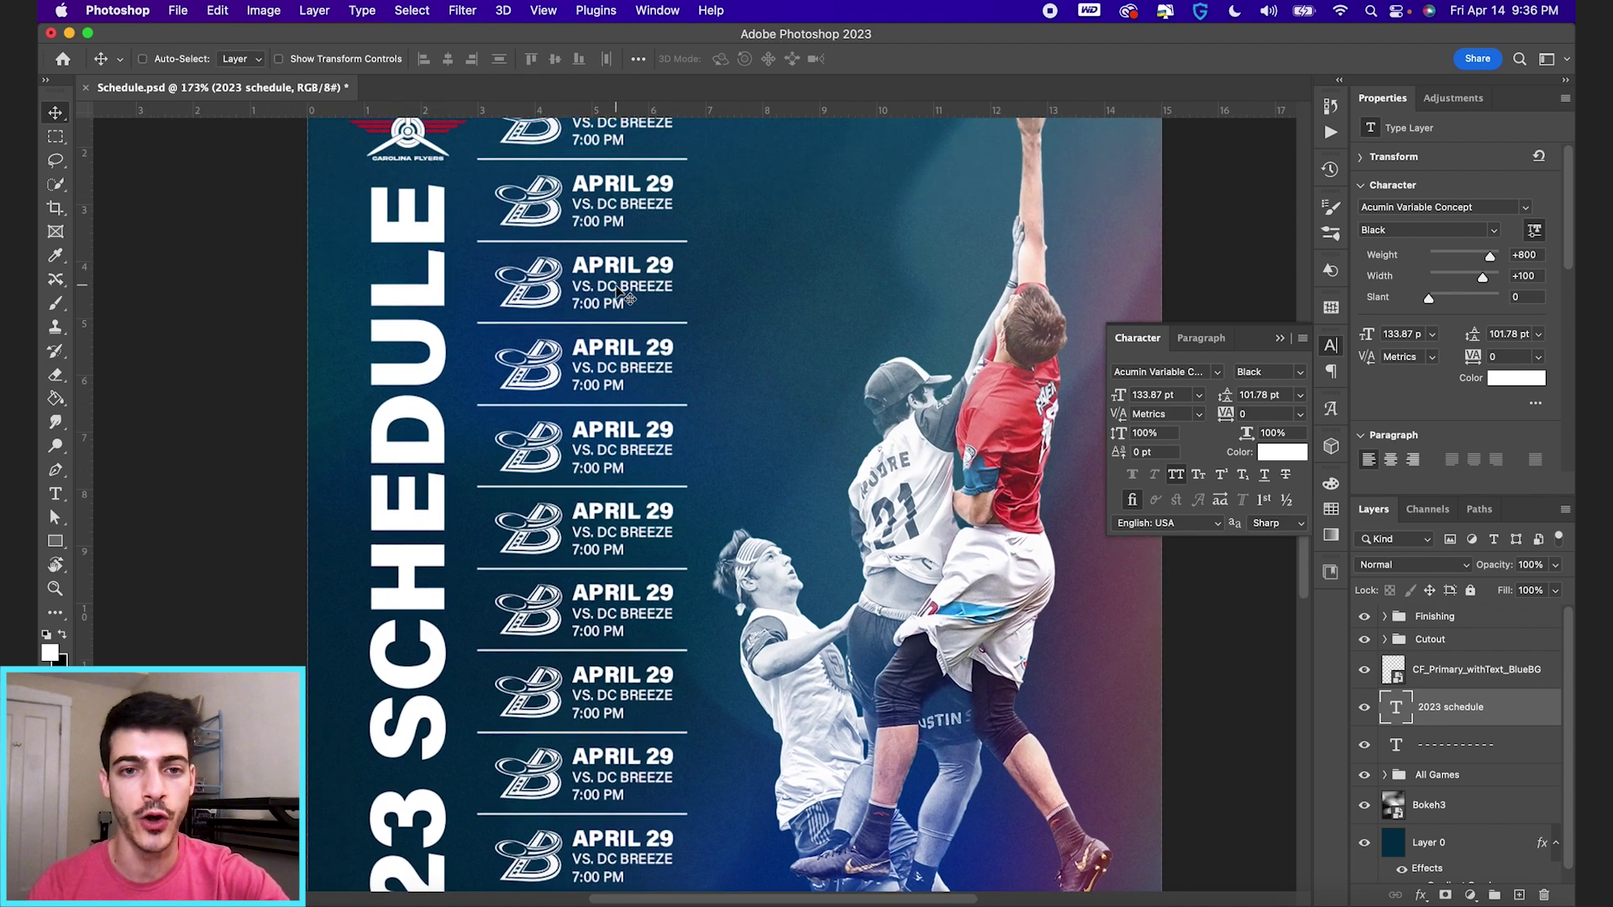
key("t")
left_click(606, 245)
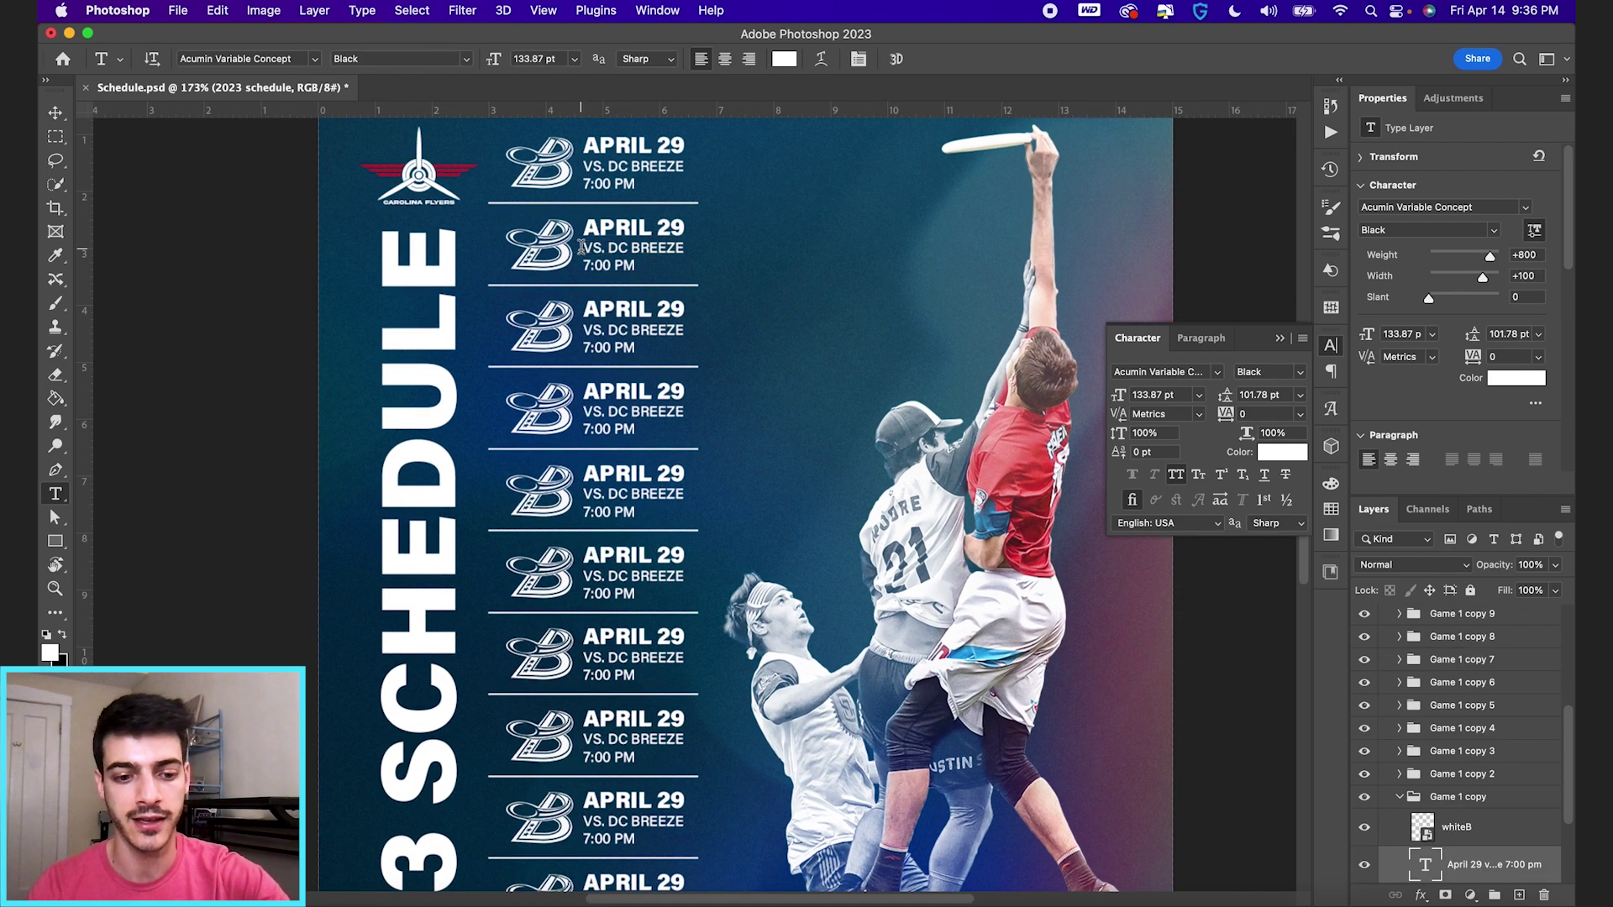
triple_click(606, 252)
type("@ ATLANTA HUSTLE")
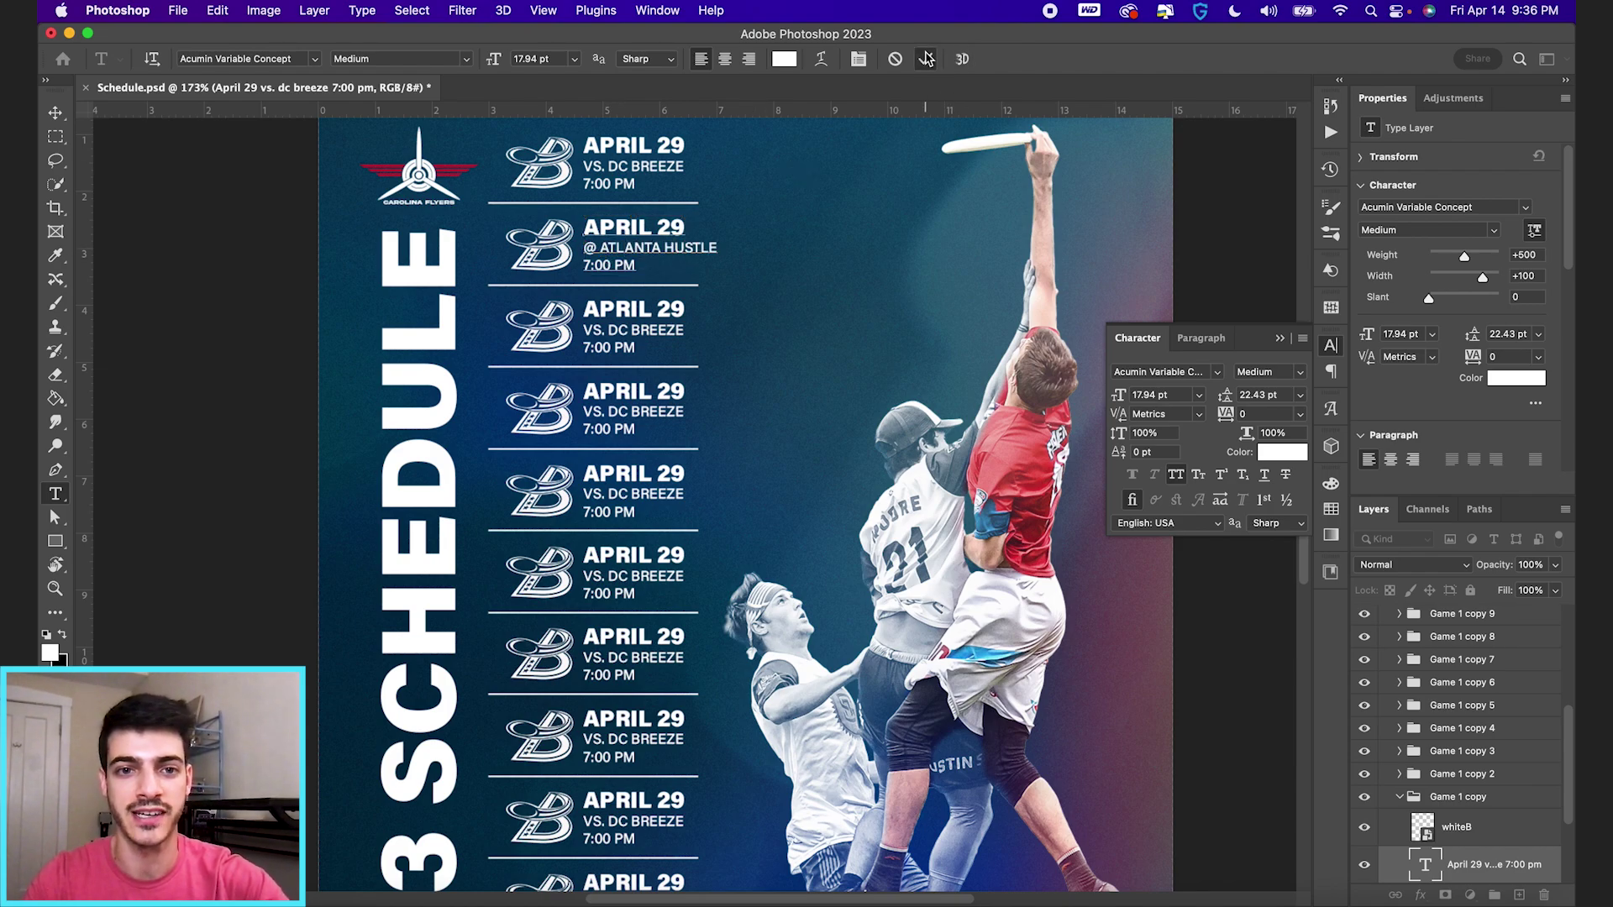
left_click(925, 59)
- Change the second game entry's date to "MAY 6"
triple_click(639, 227)
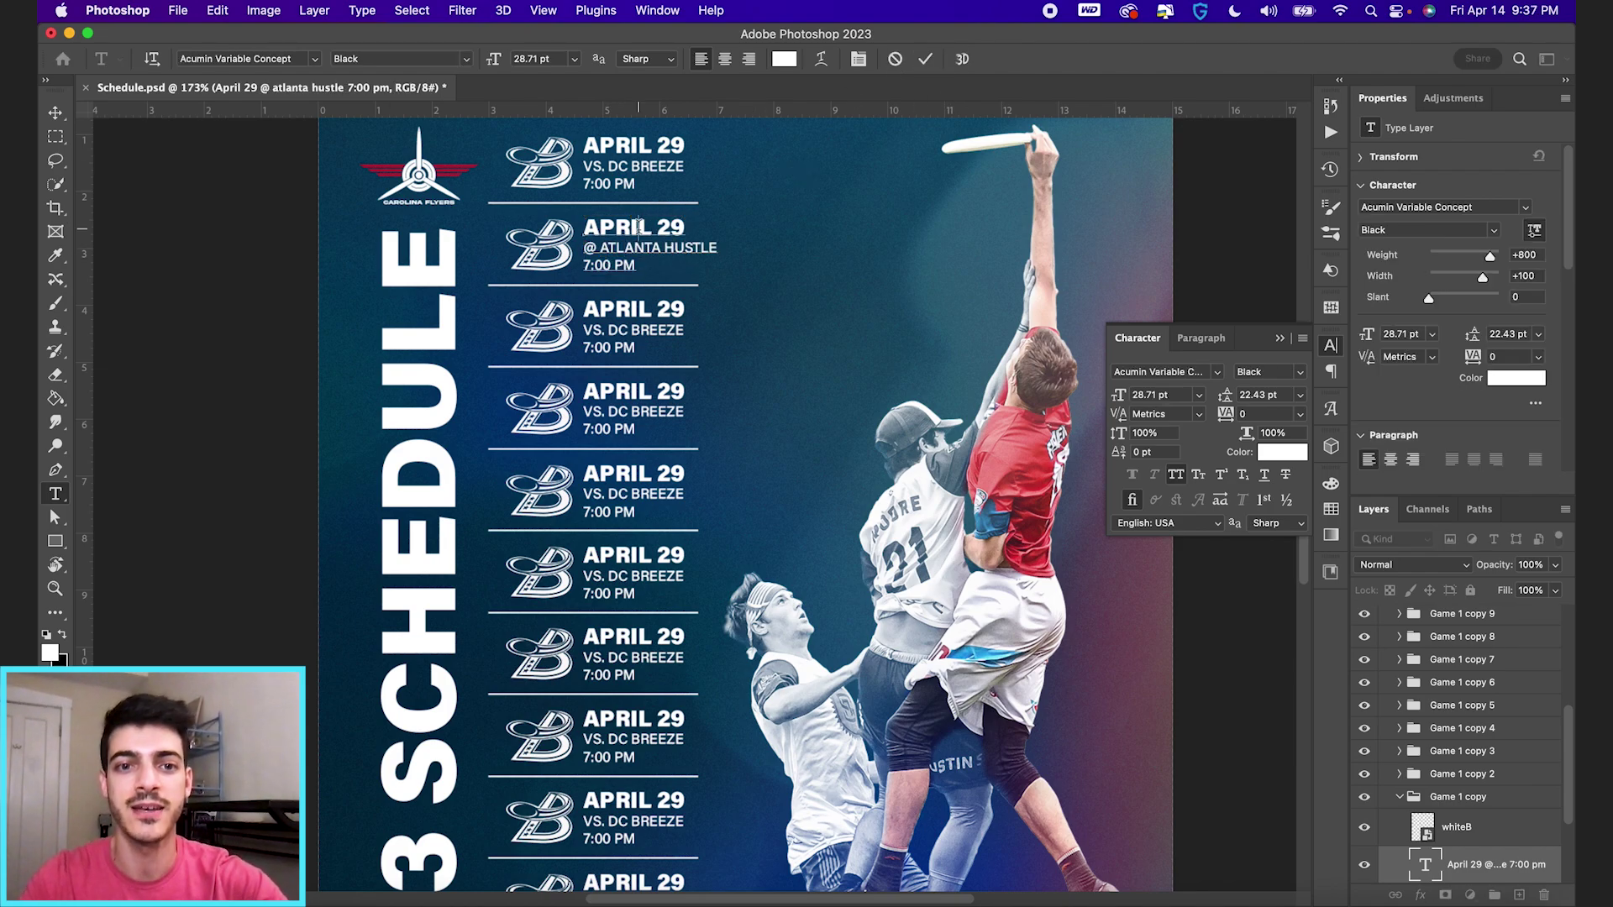
type("MAY 6")
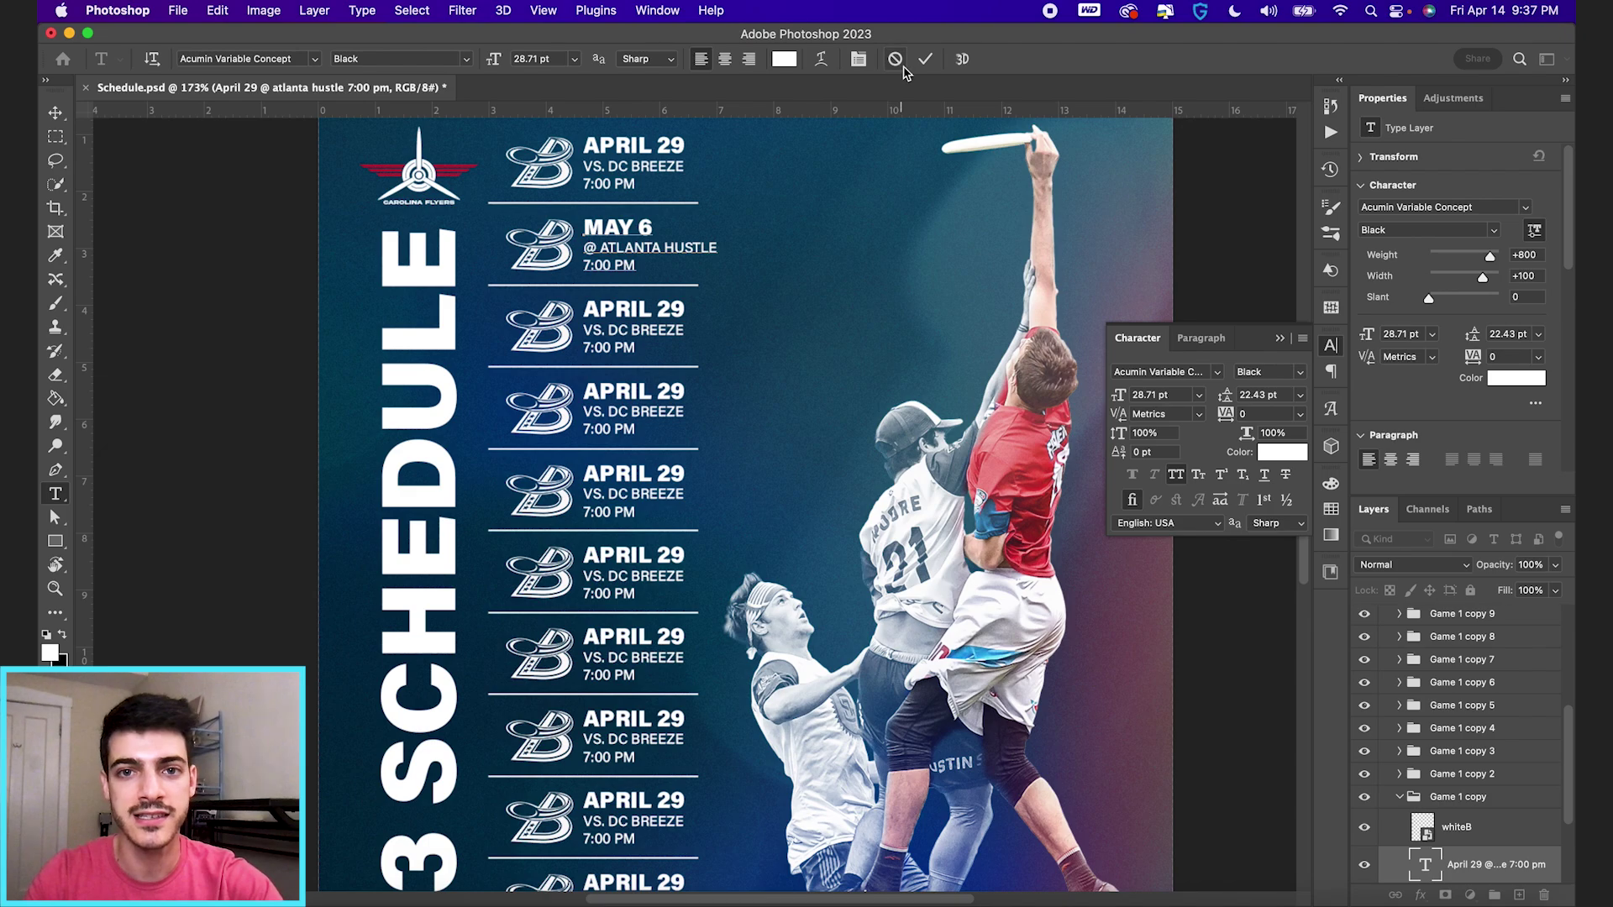
left_click(782, 173)
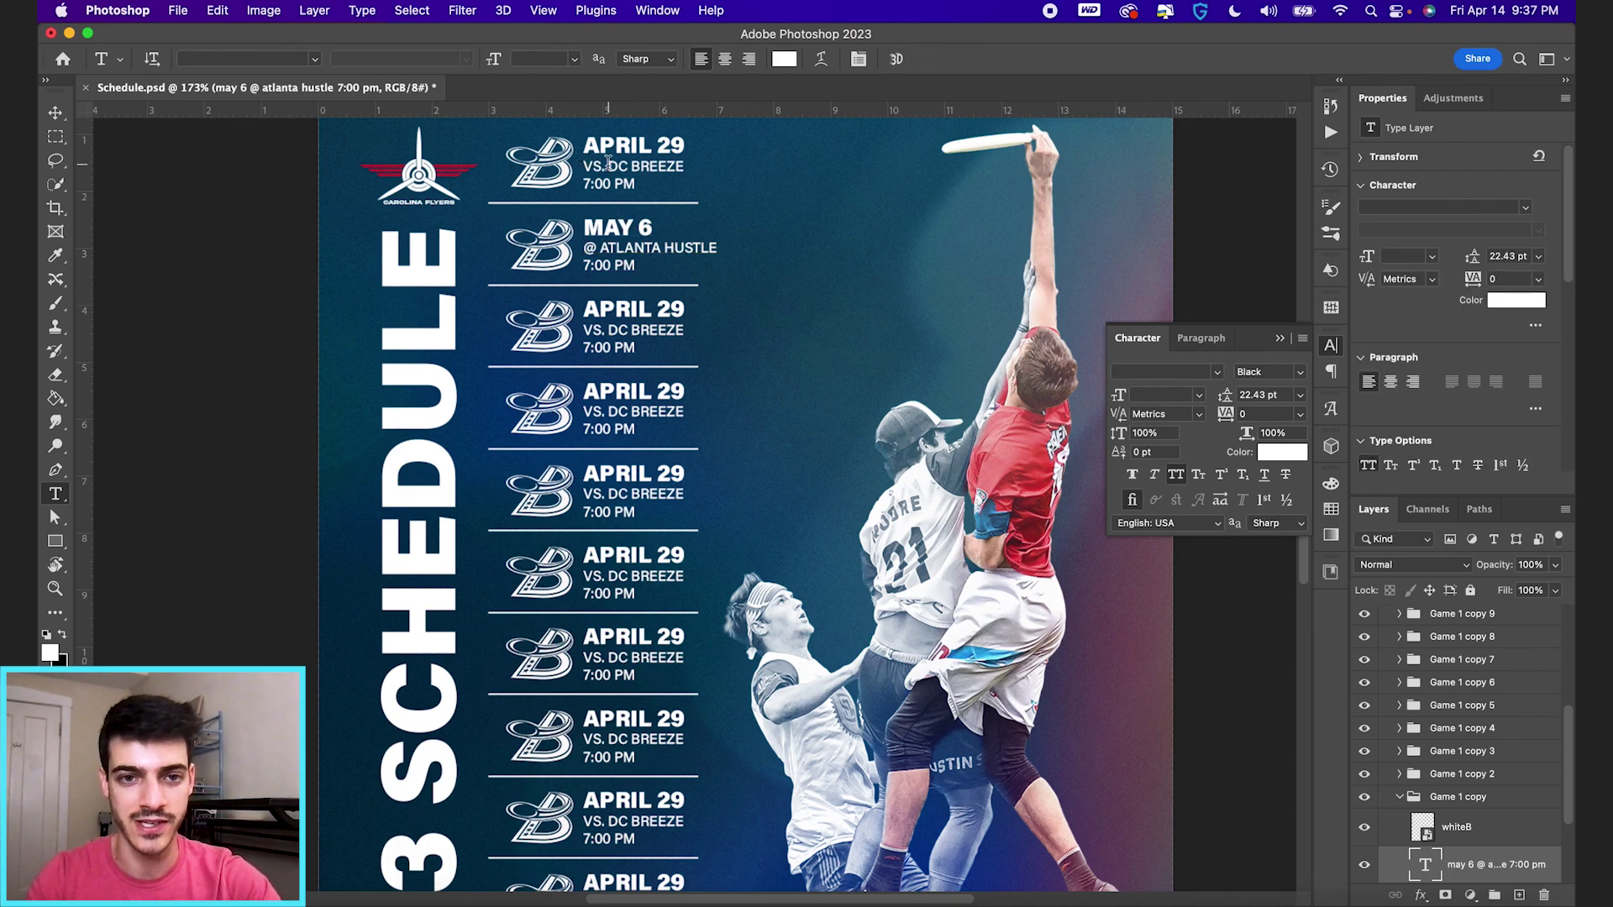
- Collapse the Game 1 copy group and add a new empty layer directly above the Bokeh3 layer
scroll(614, 279, "down", 2)
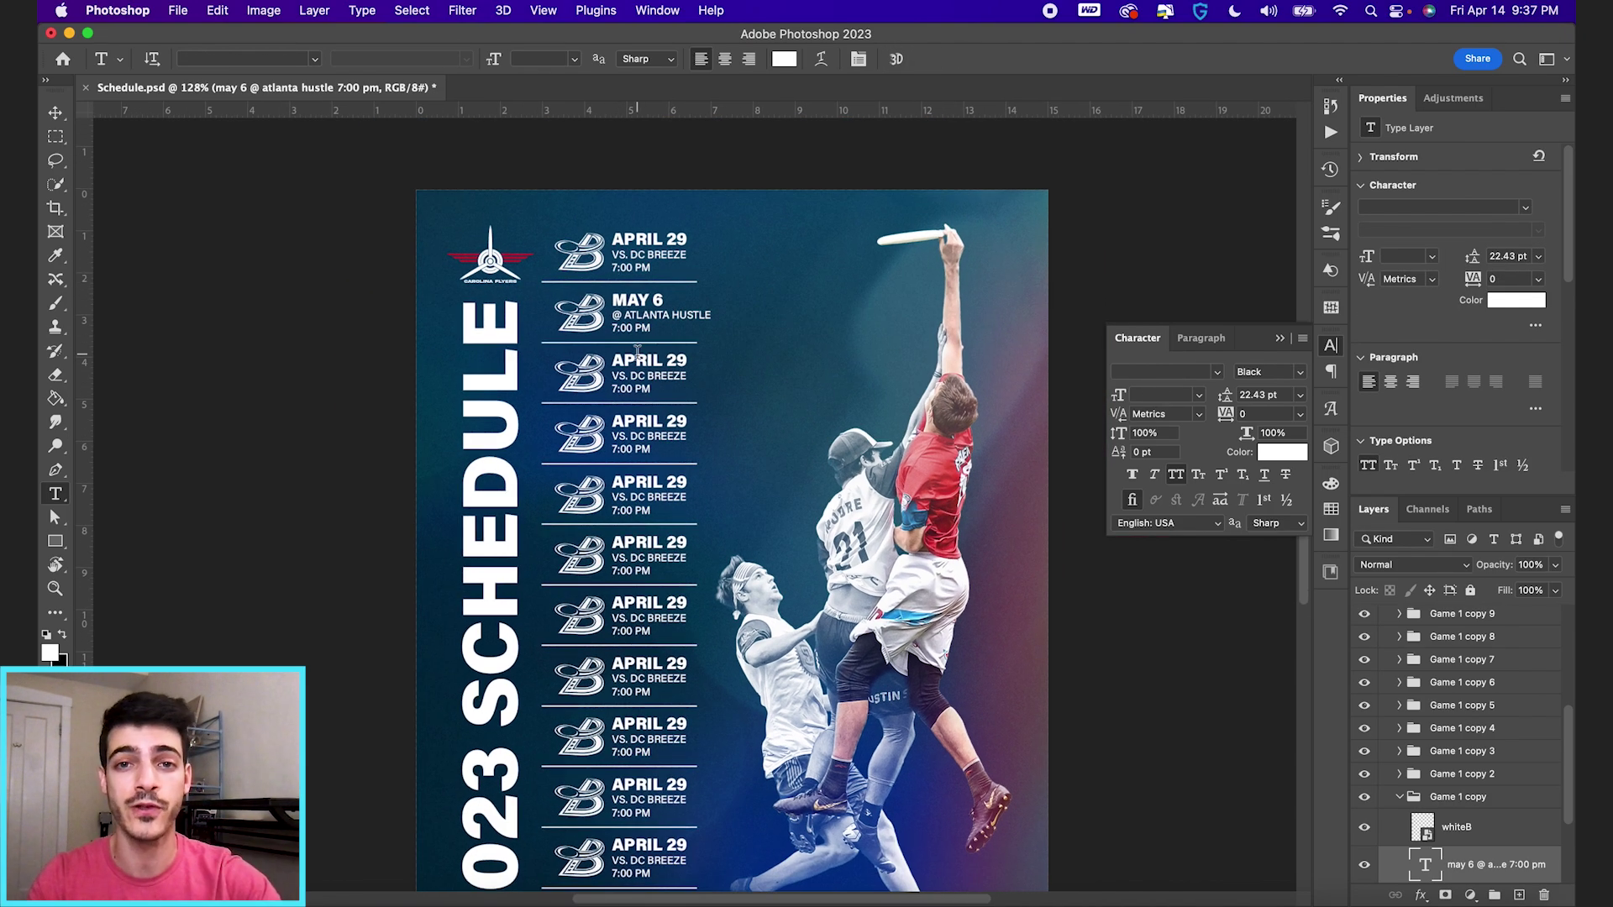
scroll(668, 315, "down", 2)
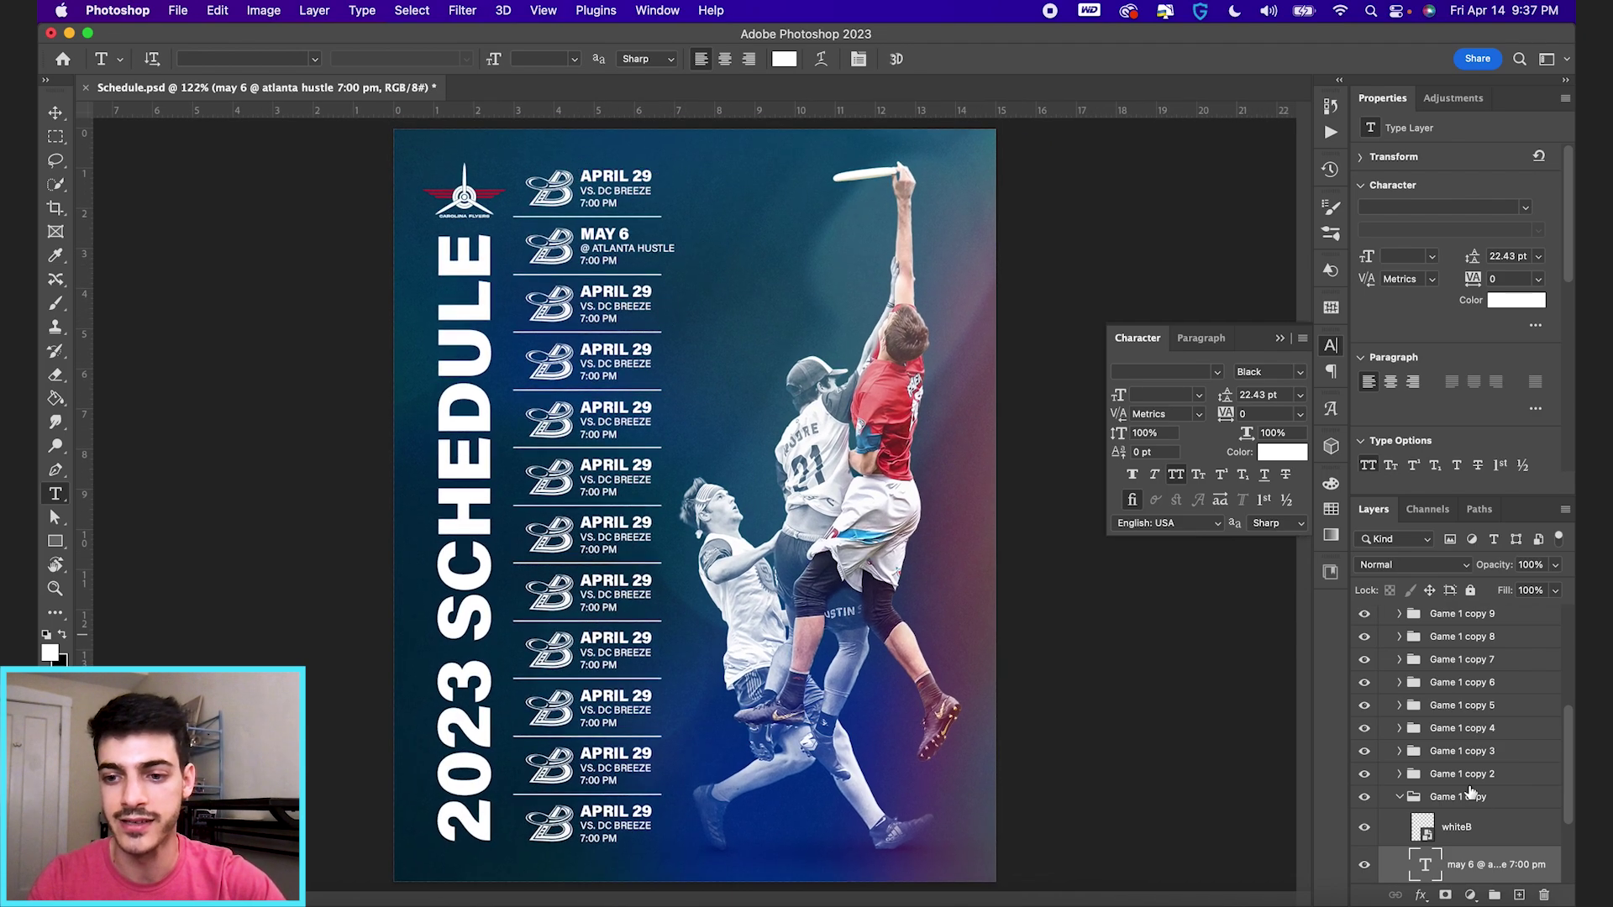
left_click(1400, 797)
left_click(1418, 852)
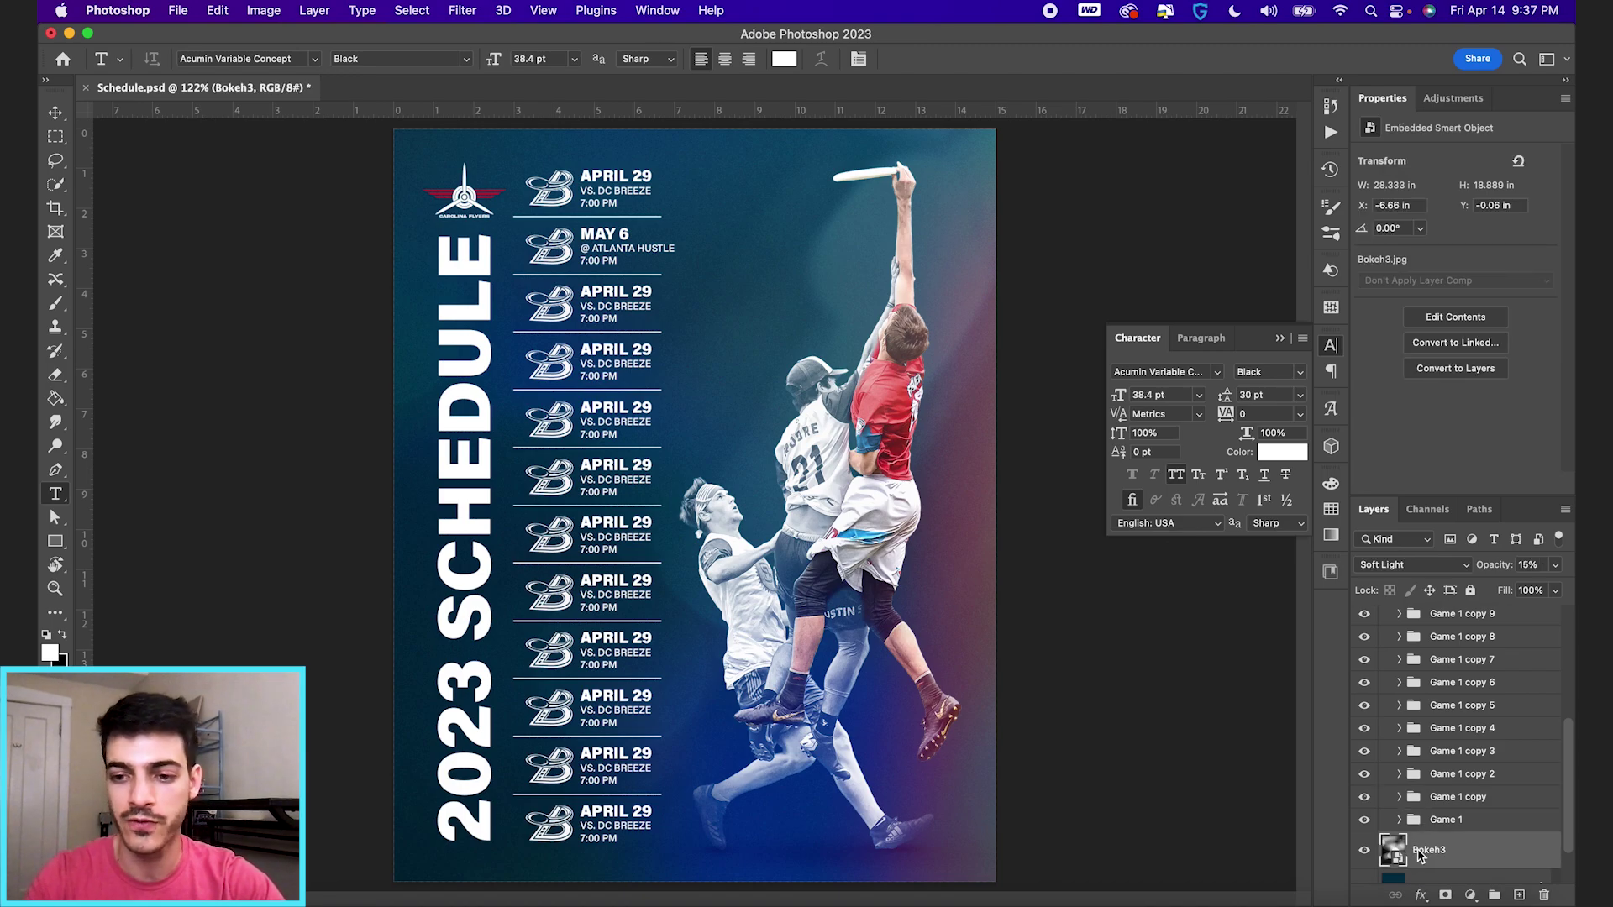
key("super+alt+shift+n")
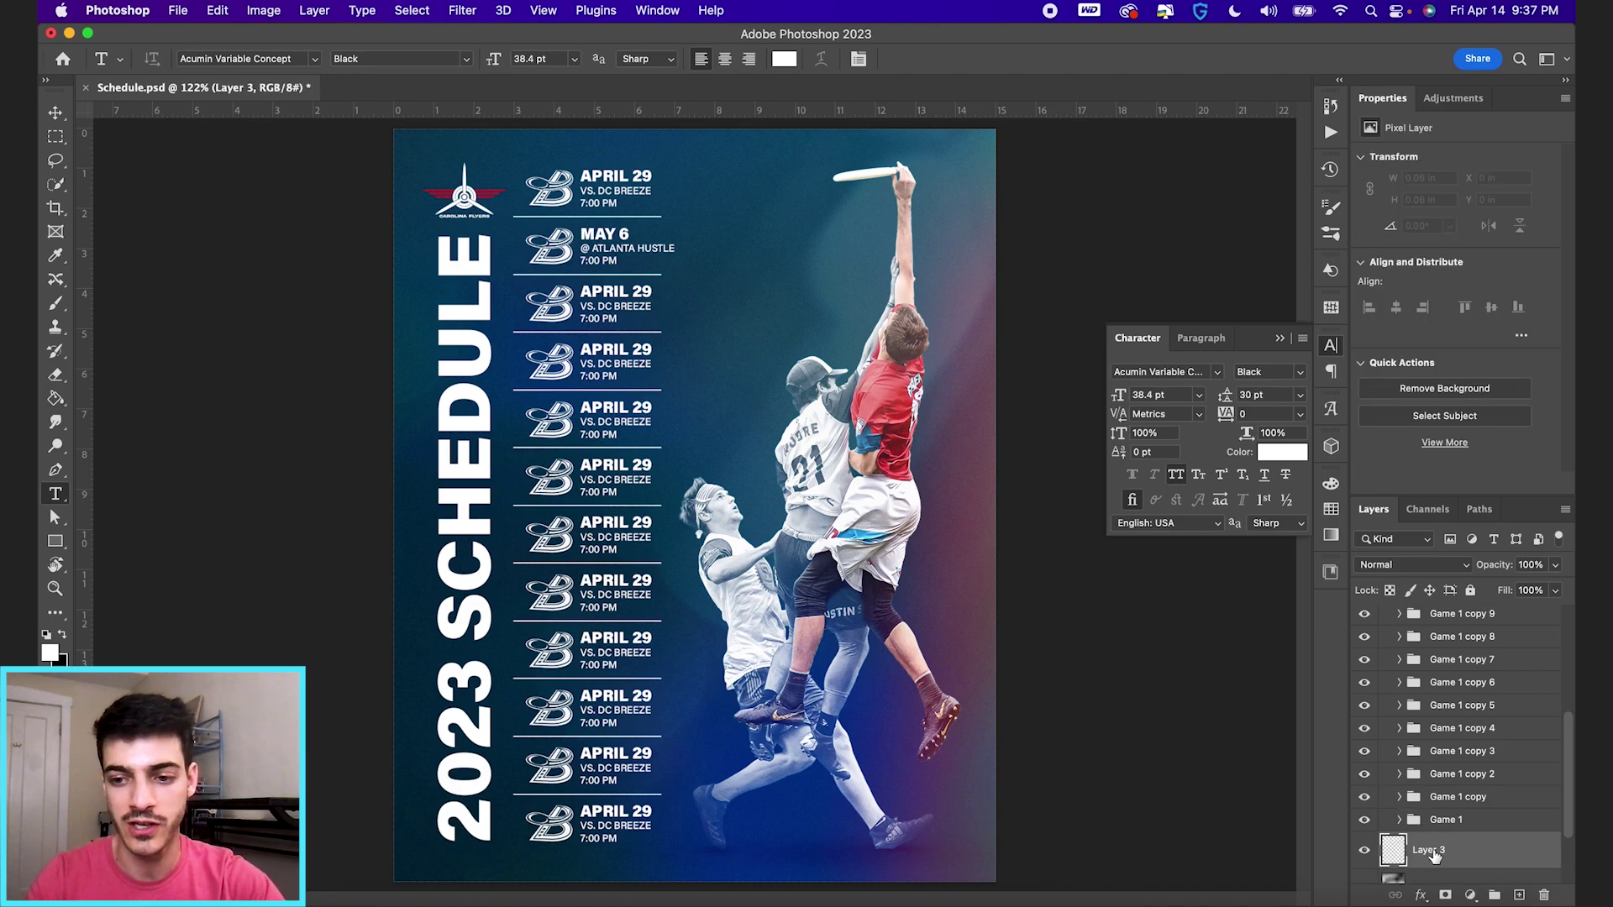
- Draw a red rectangle about 2.07 in wide and 0.43 in high behind the first game's date
left_click(56, 545)
left_click(1332, 512)
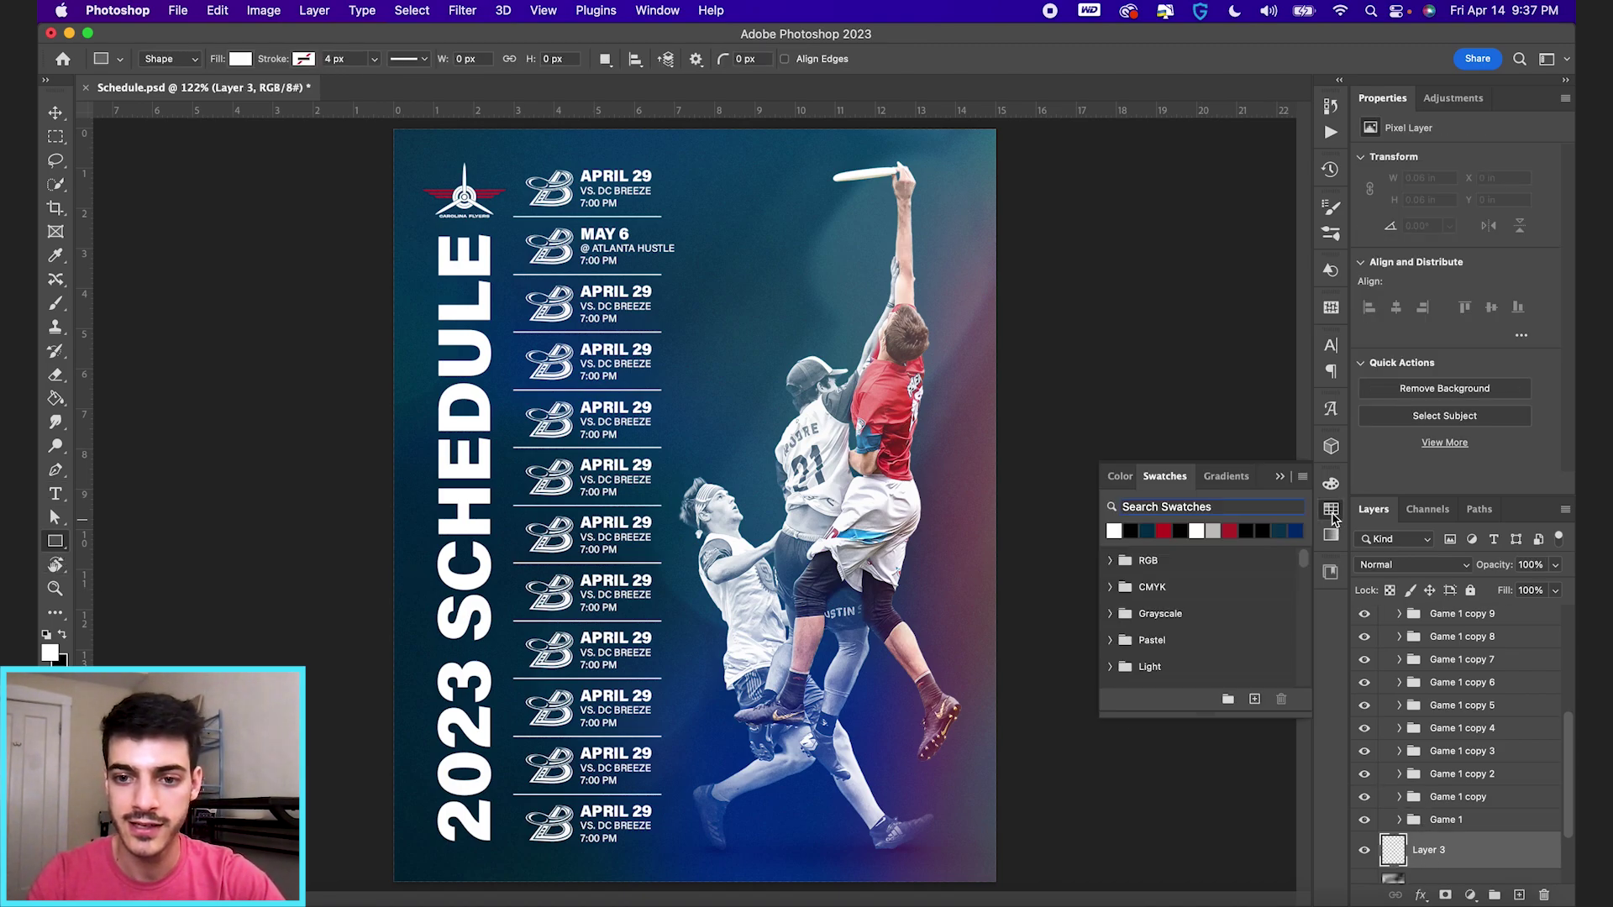
scroll(1176, 613, "down", 2)
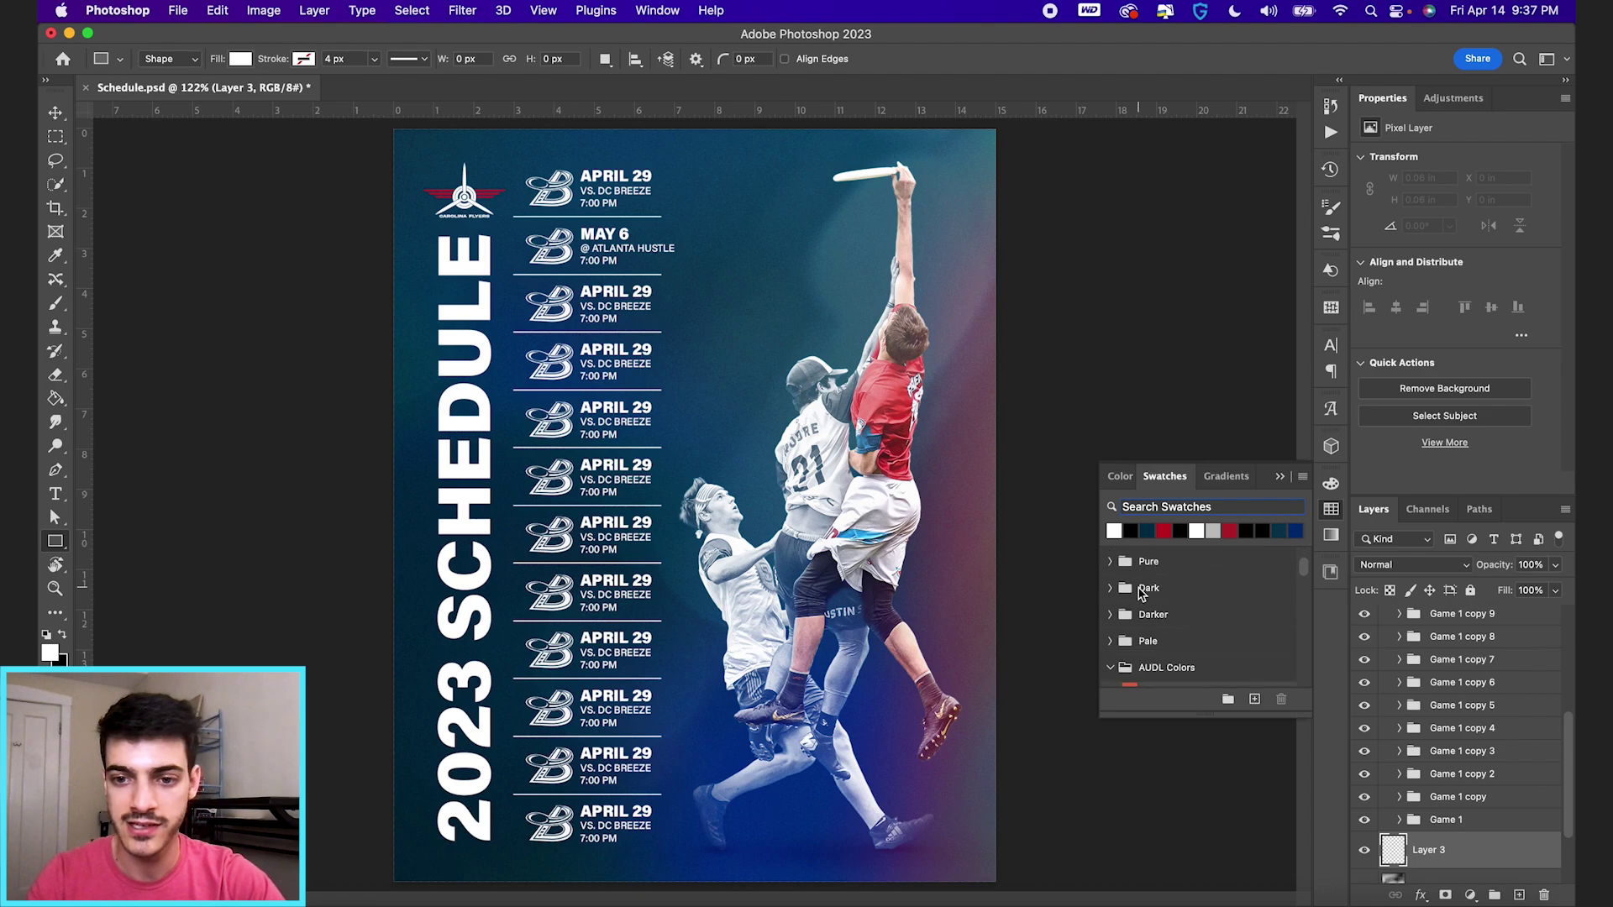
left_click(1172, 531)
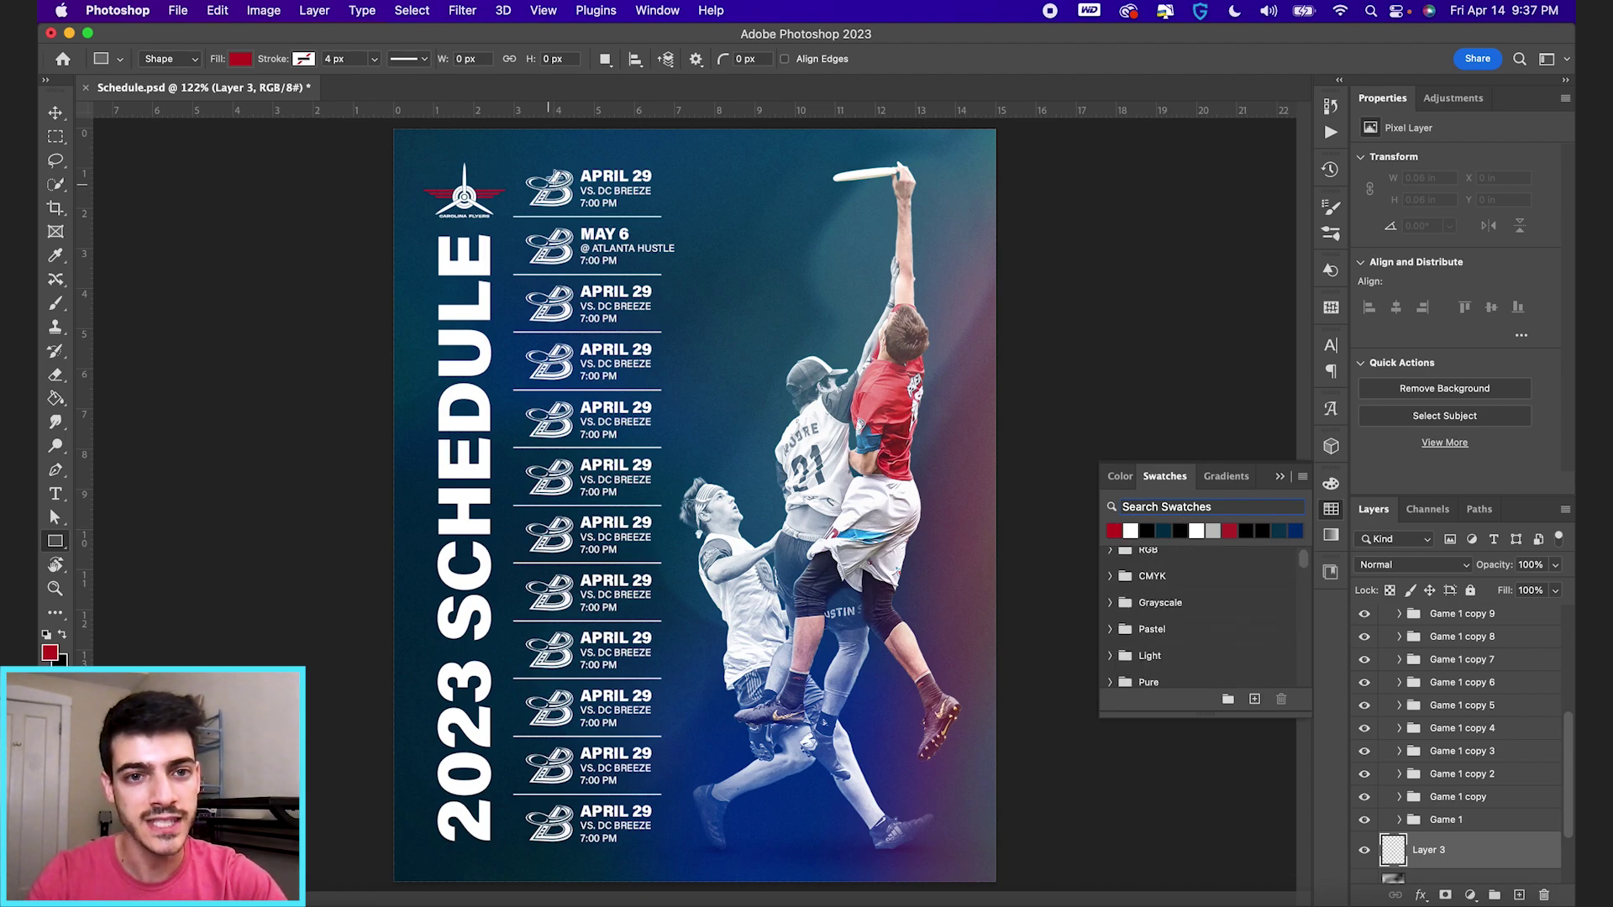
left_click_drag(576, 164, 659, 180)
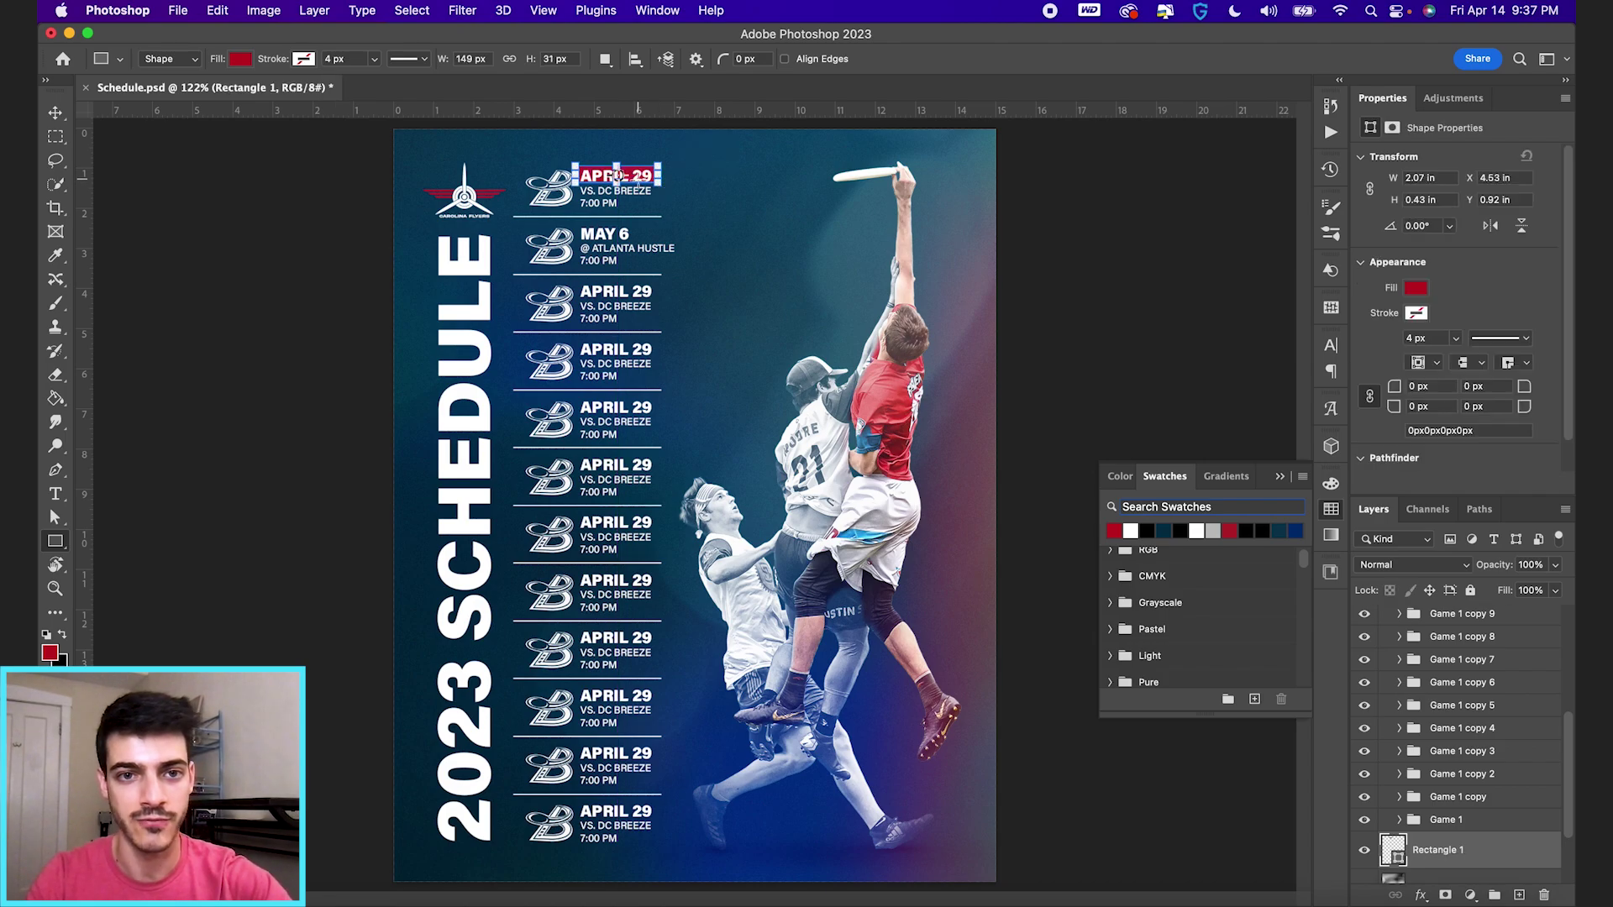
- Nudge the red rectangle down to a Y position of 0.94 in and narrow it to about 1.99 in wide
key("v")
key("super+equal")
scroll(641, 185, "up", 5)
scroll(641, 185, "up", 3)
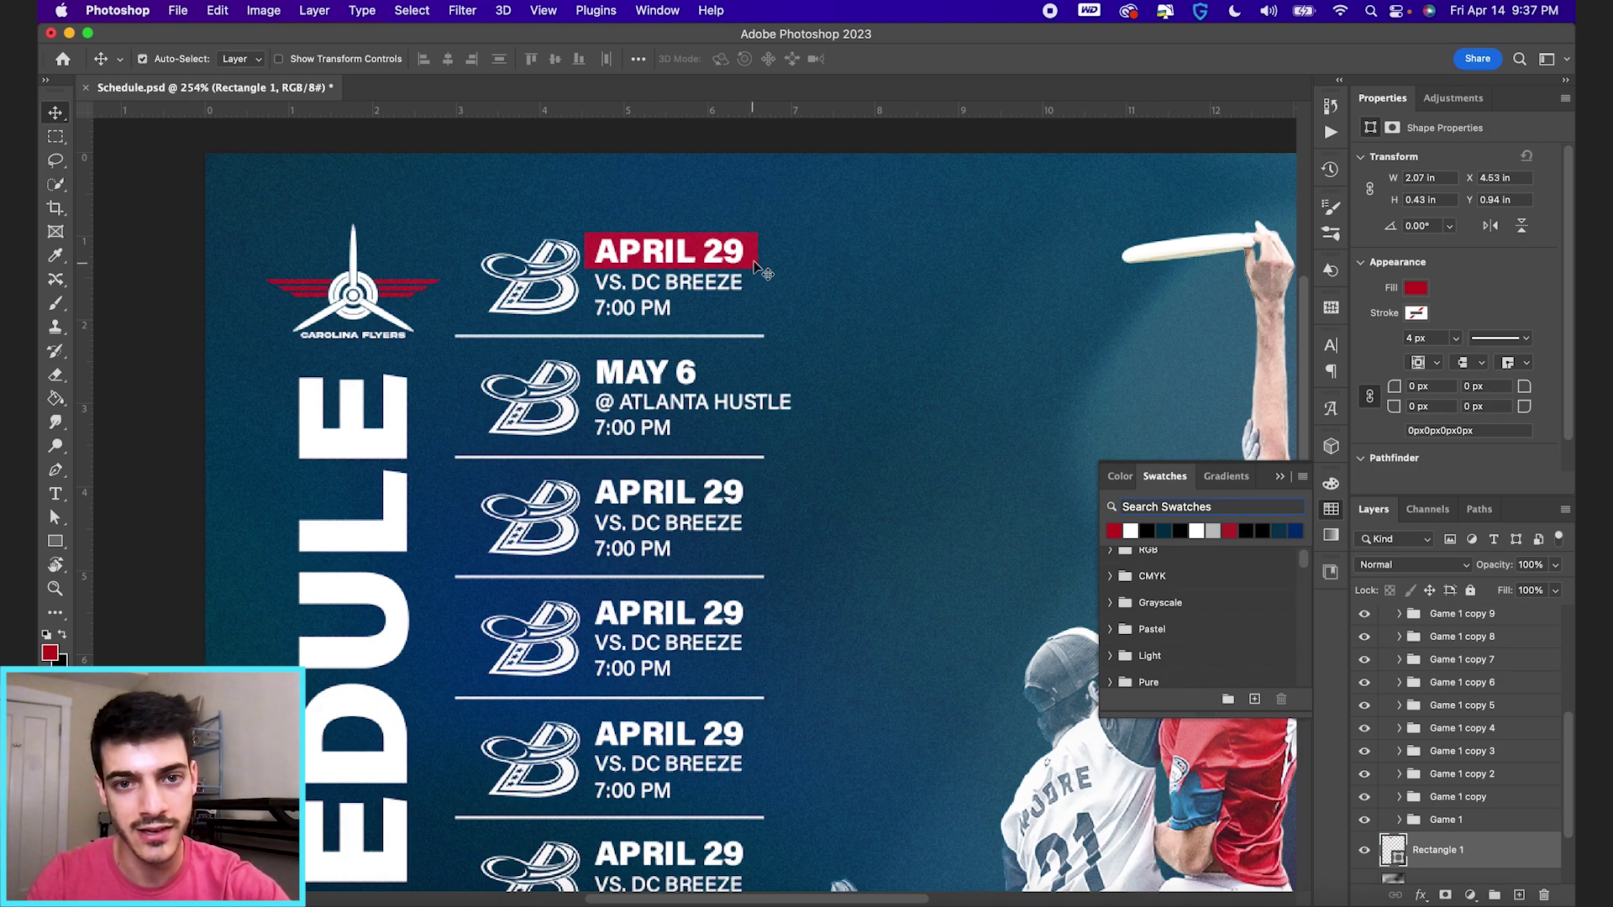
key("super+t")
left_click_drag(758, 251, 752, 252)
key("Return")
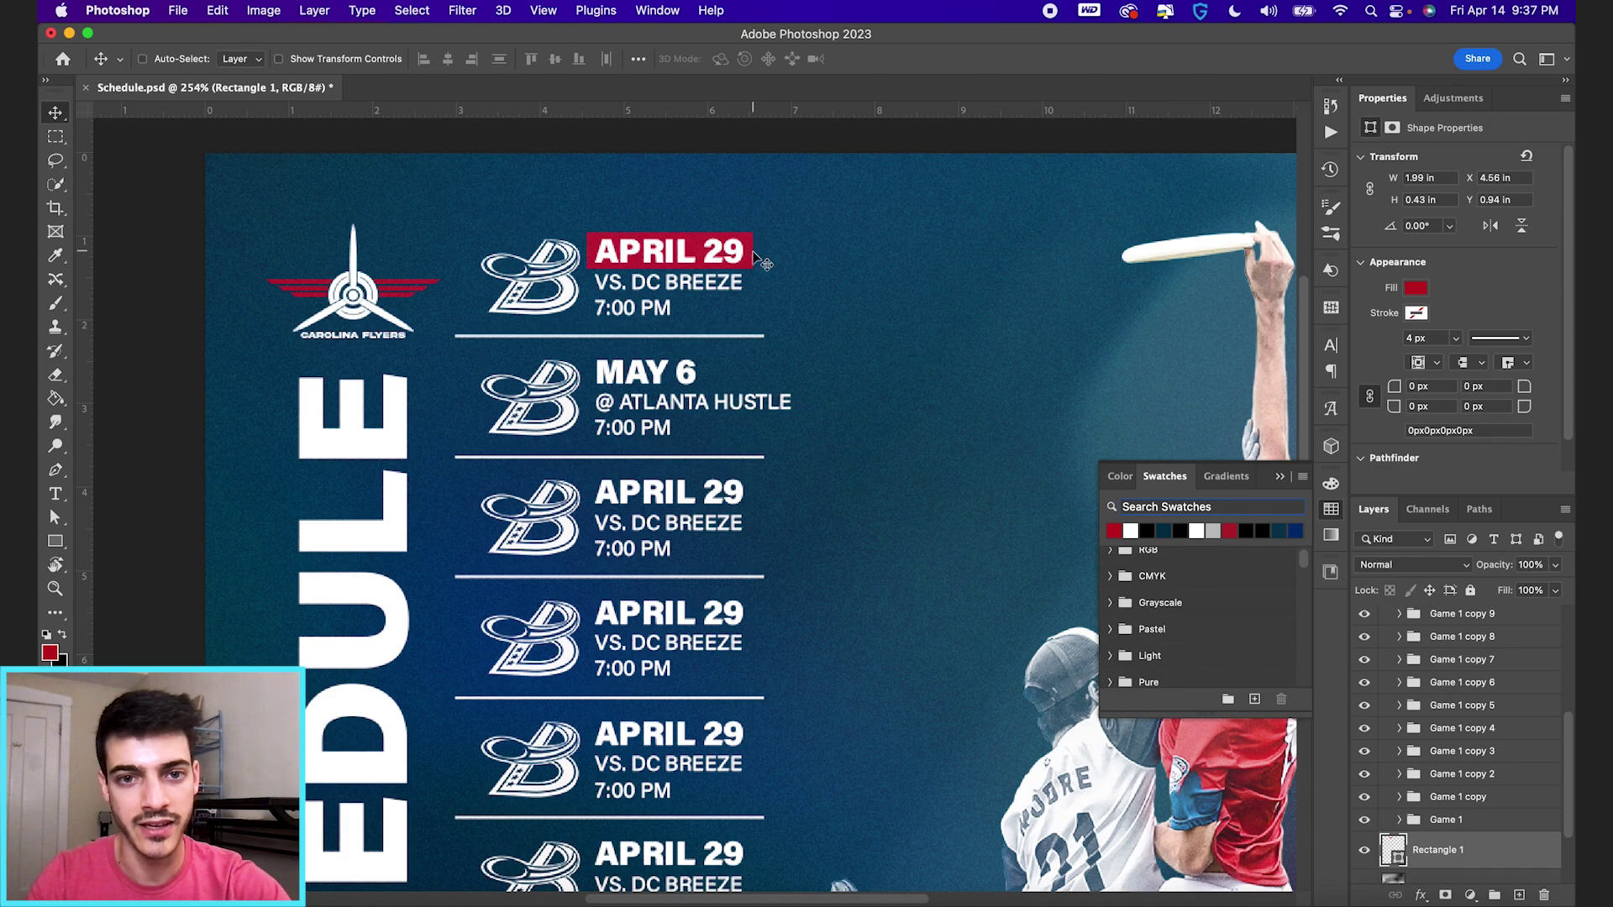
- Duplicate the red date rectangle and move the copy straight down behind the third game's date
scroll(765, 263, "down", 4)
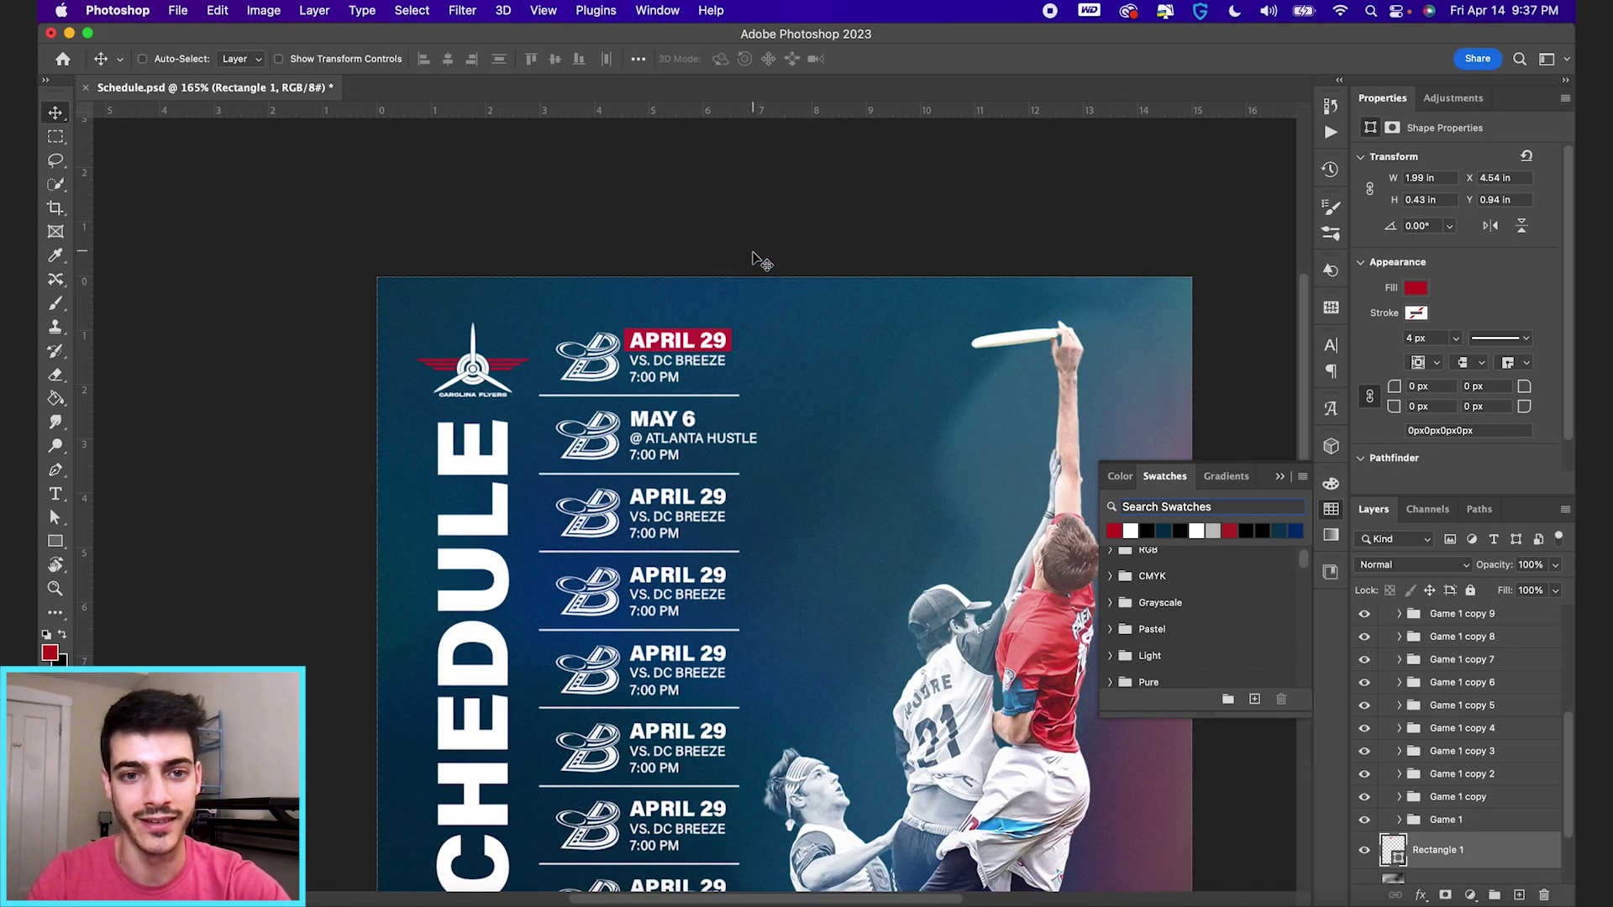
scroll(744, 345, "down", 1)
key("super+j")
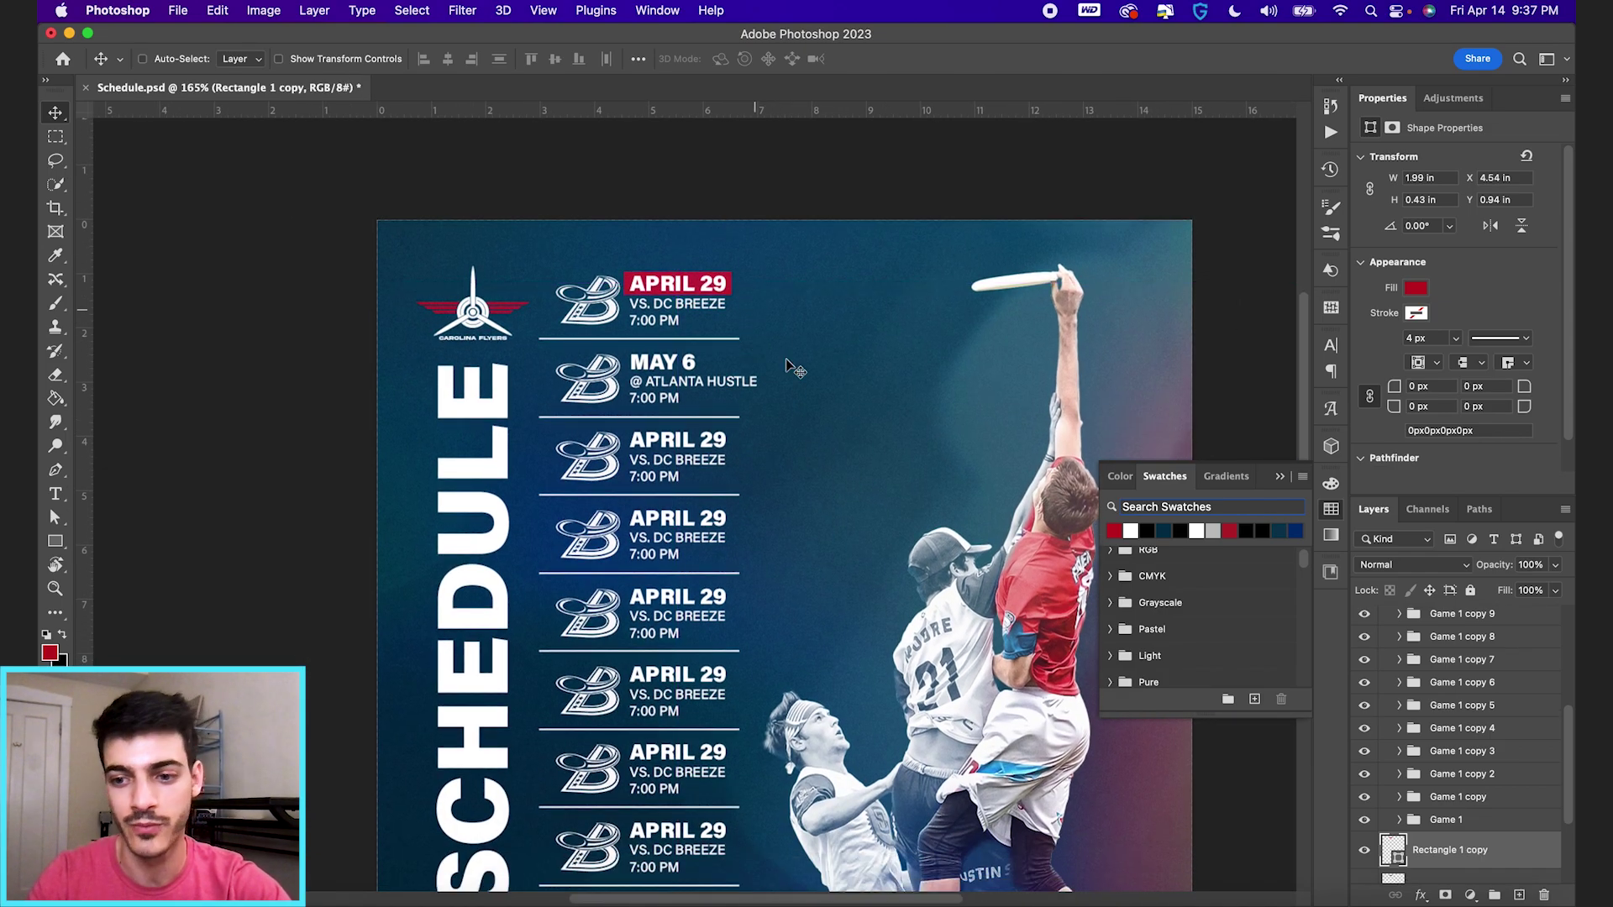
left_click_drag(765, 287, 756, 440)
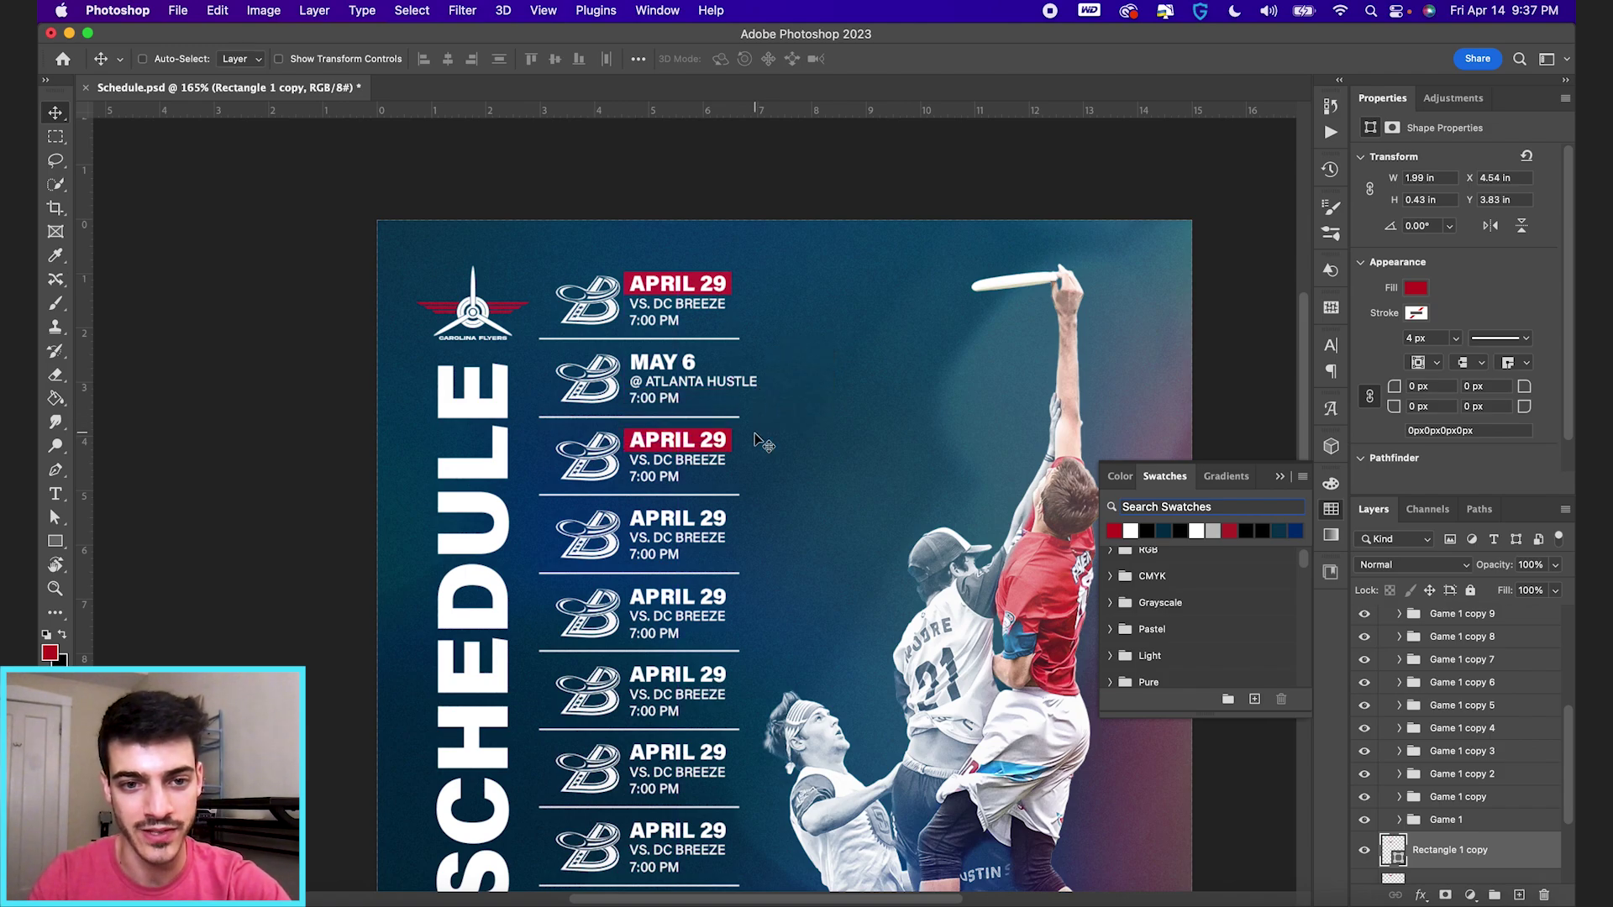
- Duplicate the two red rectangles and move the copies behind the fifth and seventh games' dates
scroll(760, 441, "up", 2)
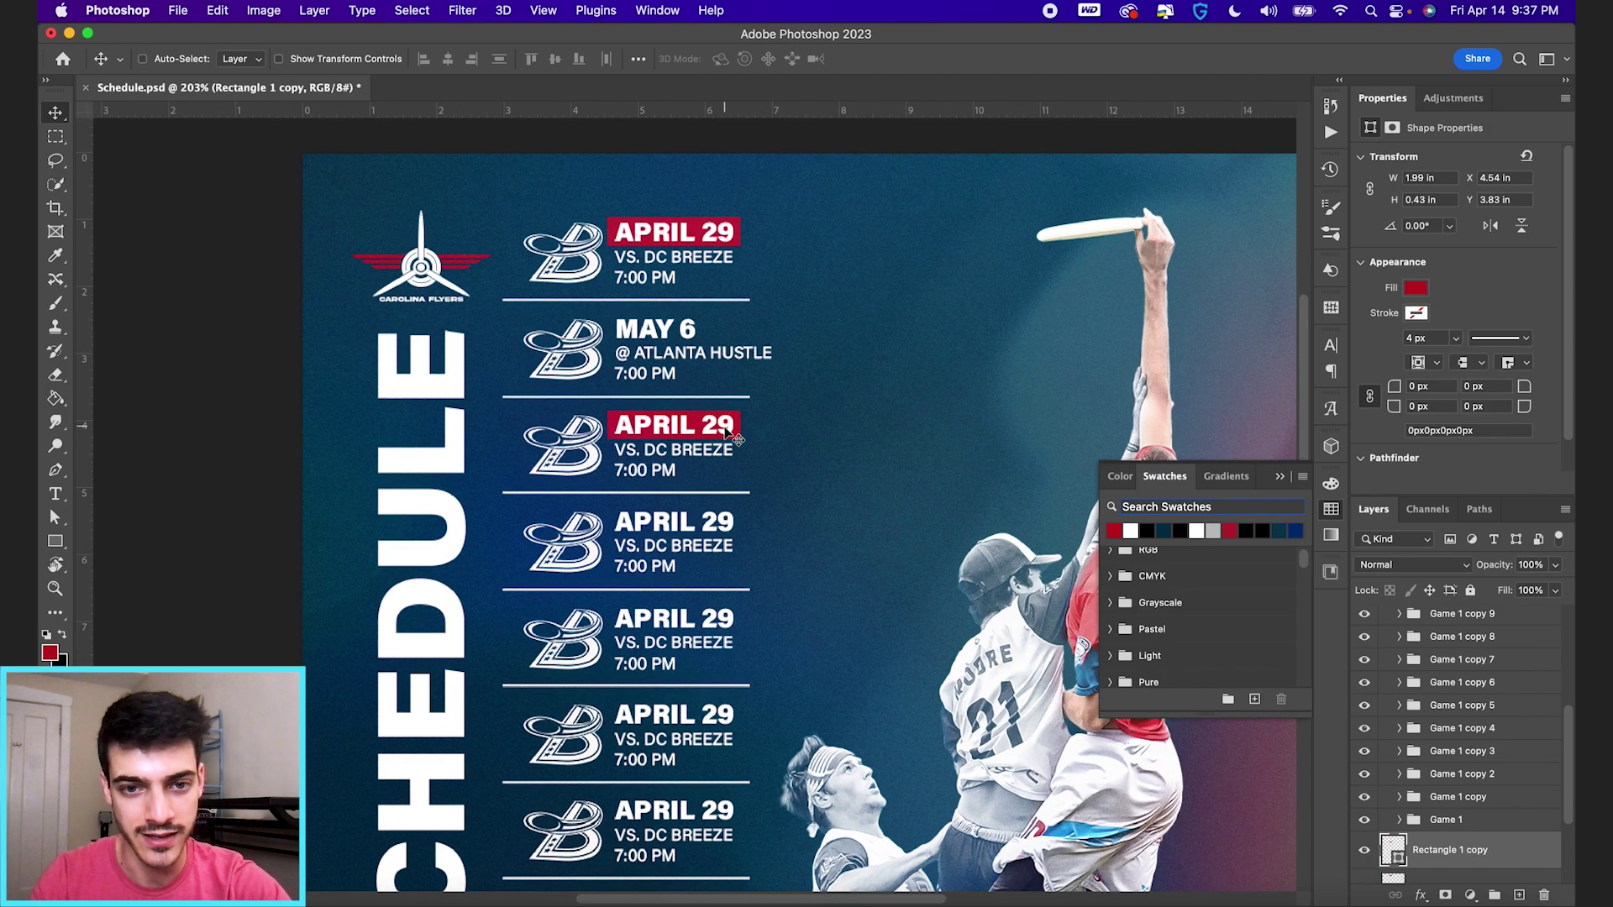
scroll(727, 428, "down", 3)
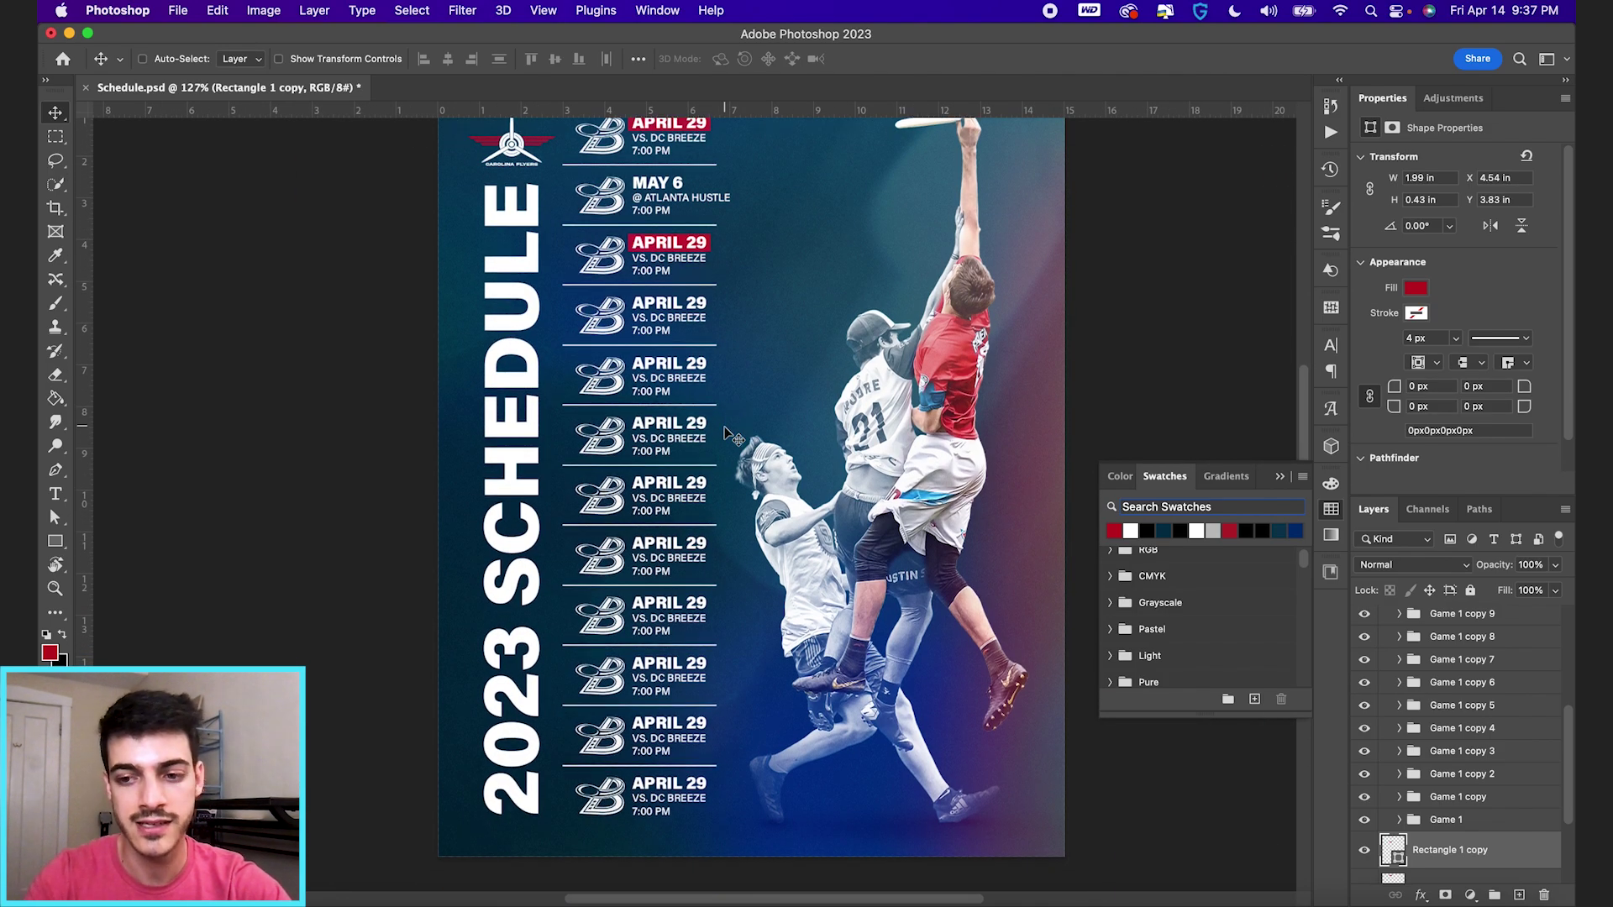
key("super+j")
left_click_drag(815, 225, 809, 462)
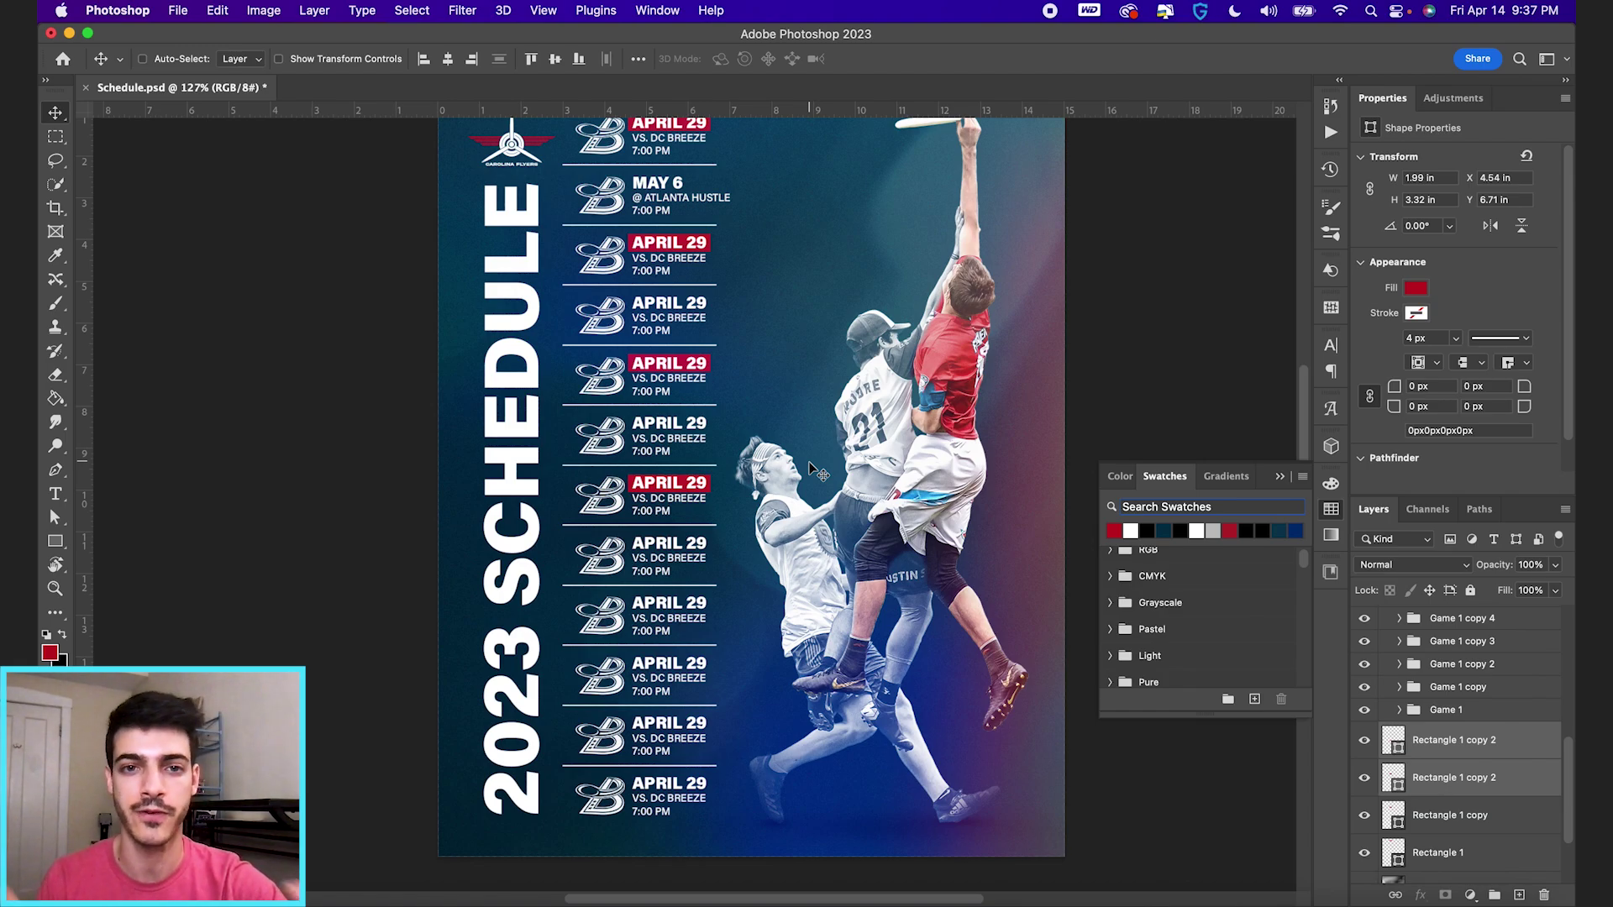
- Duplicate the latest pair of red rectangles and move the copies behind the ninth and eleventh games' dates
scroll(809, 468, "down", 2)
key("super+j")
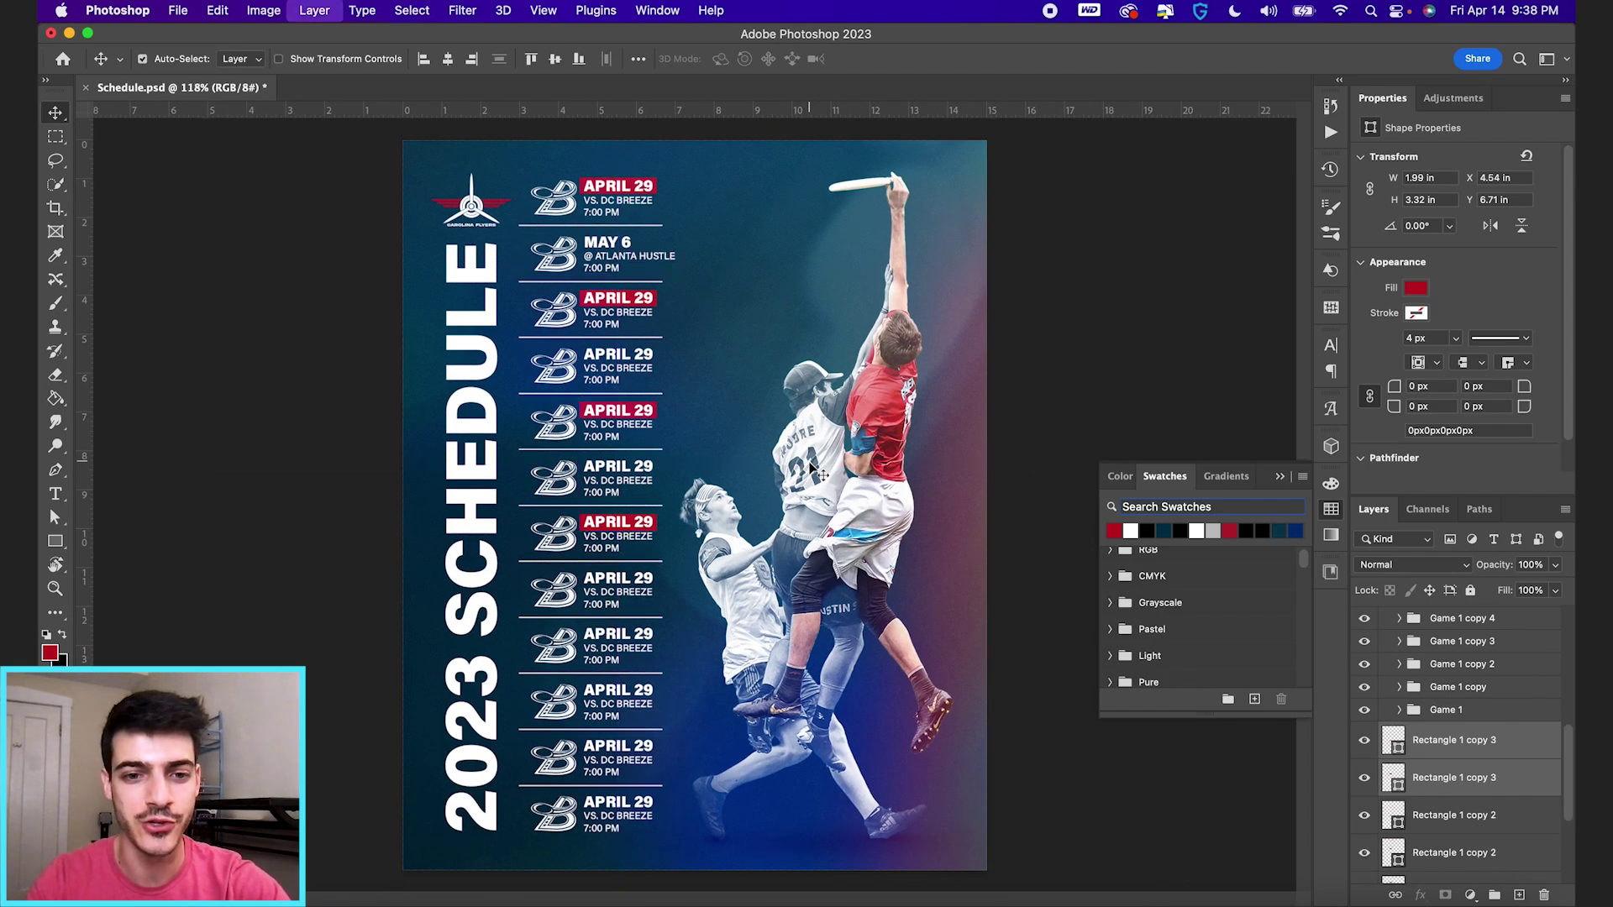
left_click_drag(761, 309, 755, 532)
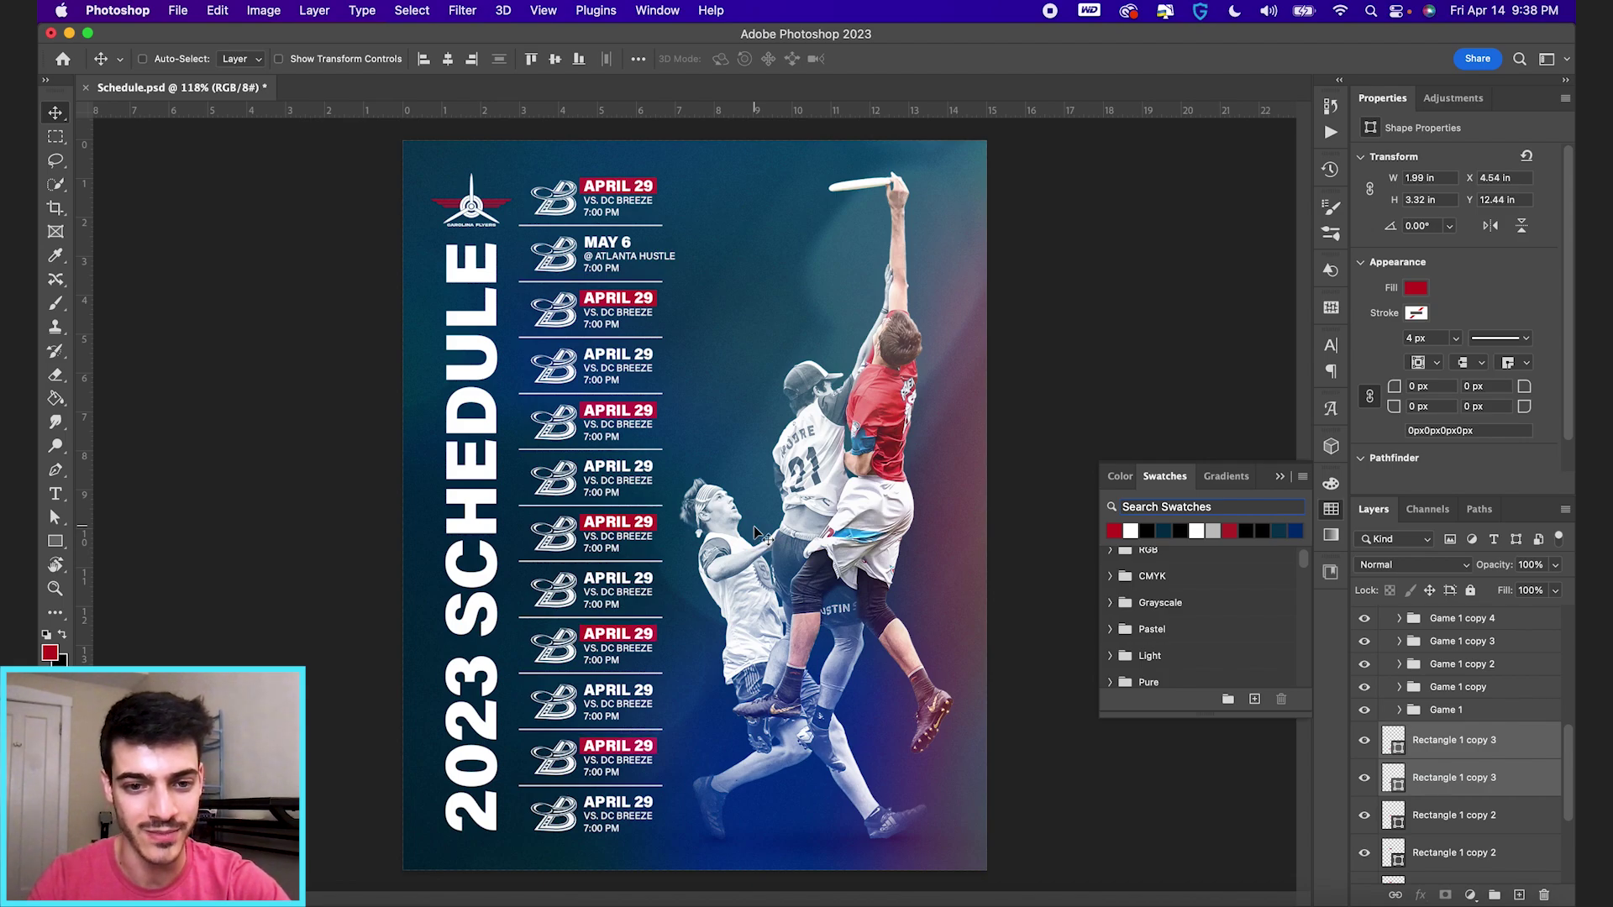